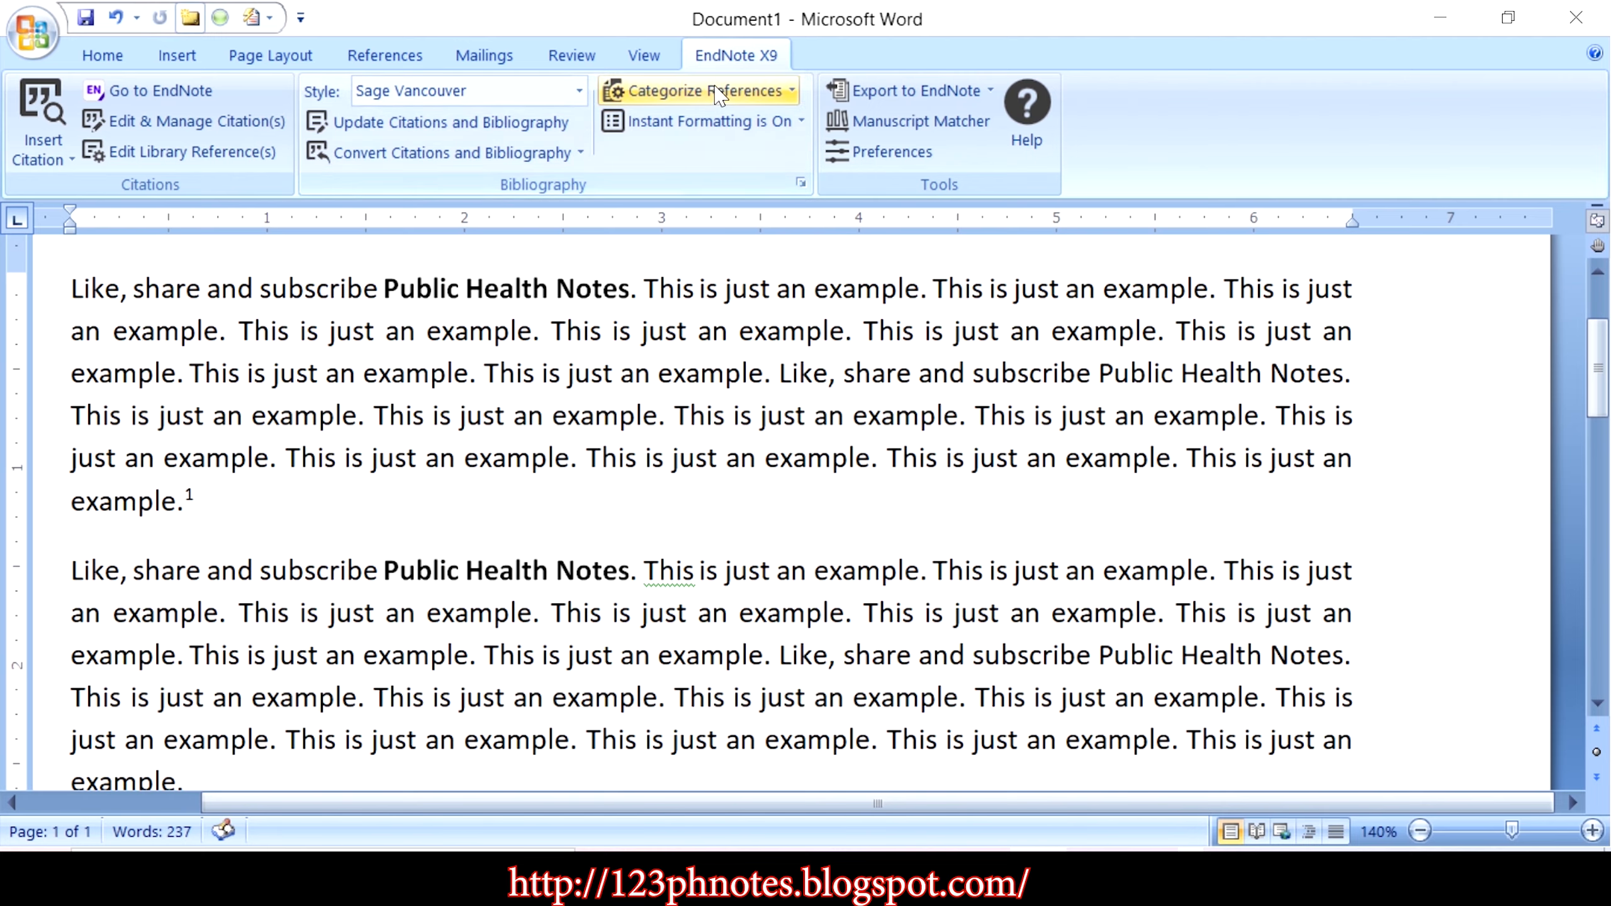
pyautogui.click(301, 18)
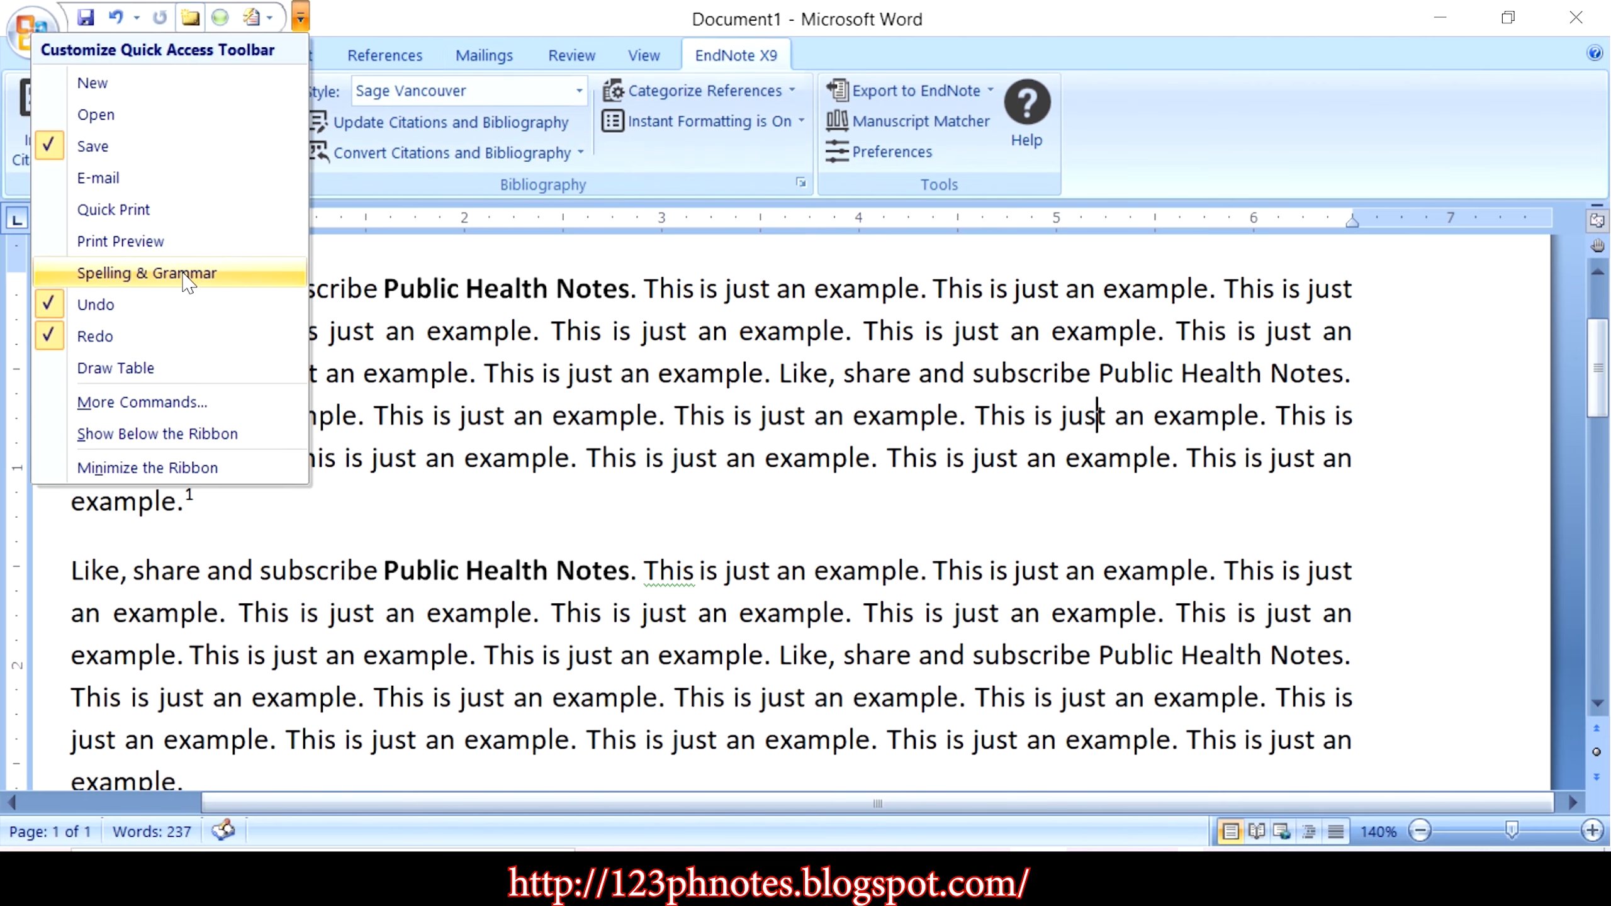
pyautogui.click(301, 18)
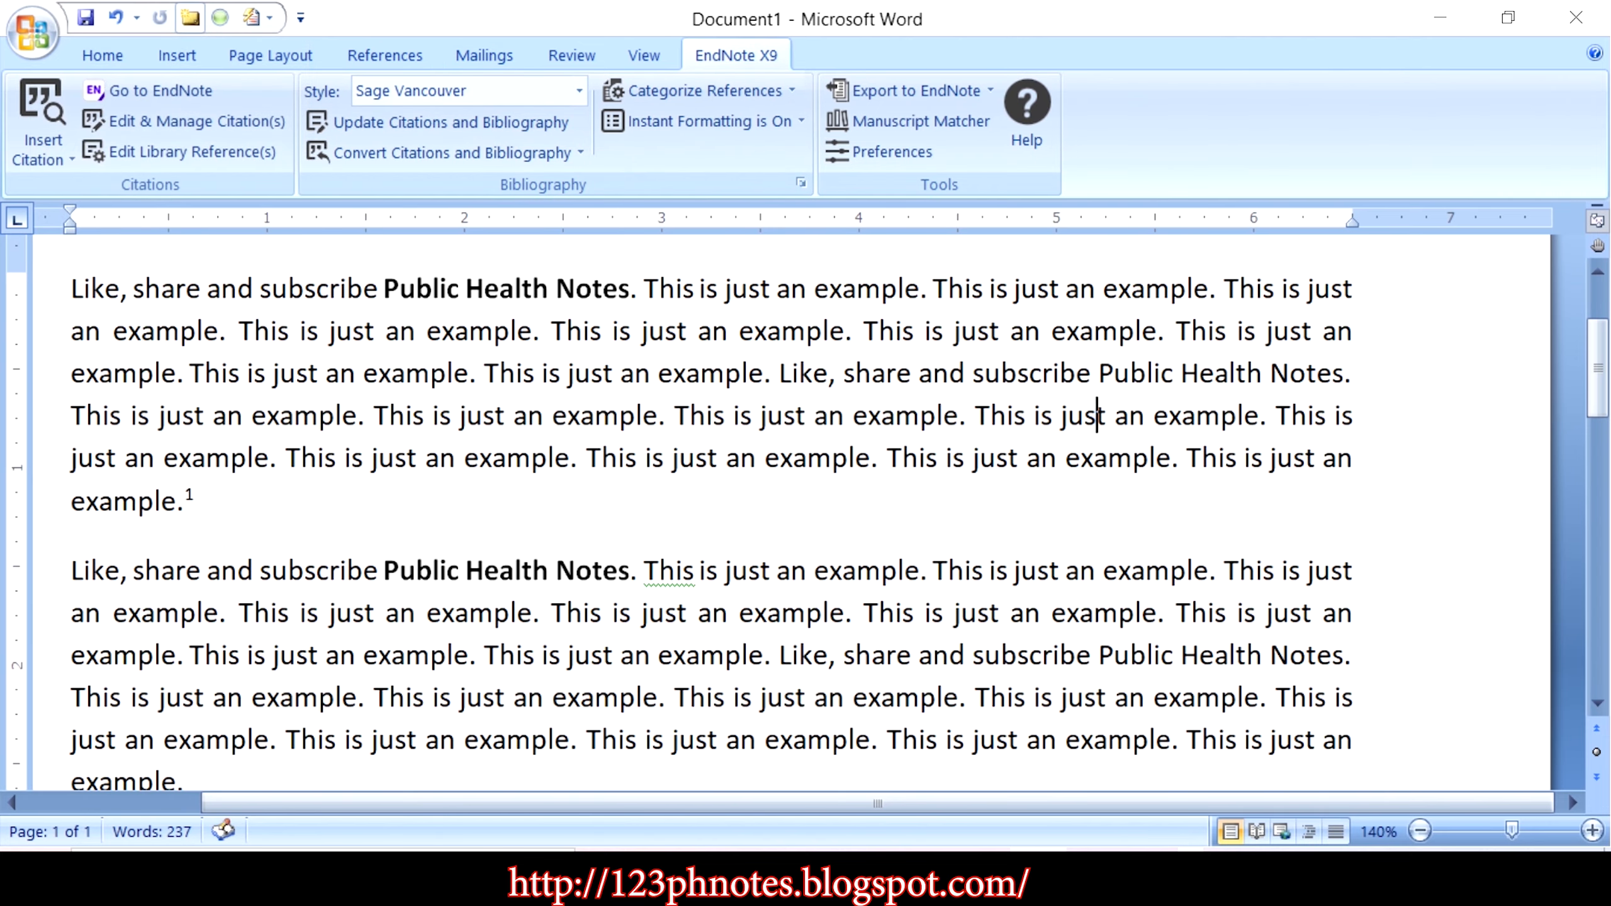
pyautogui.hotkey('alt', 'Tab')
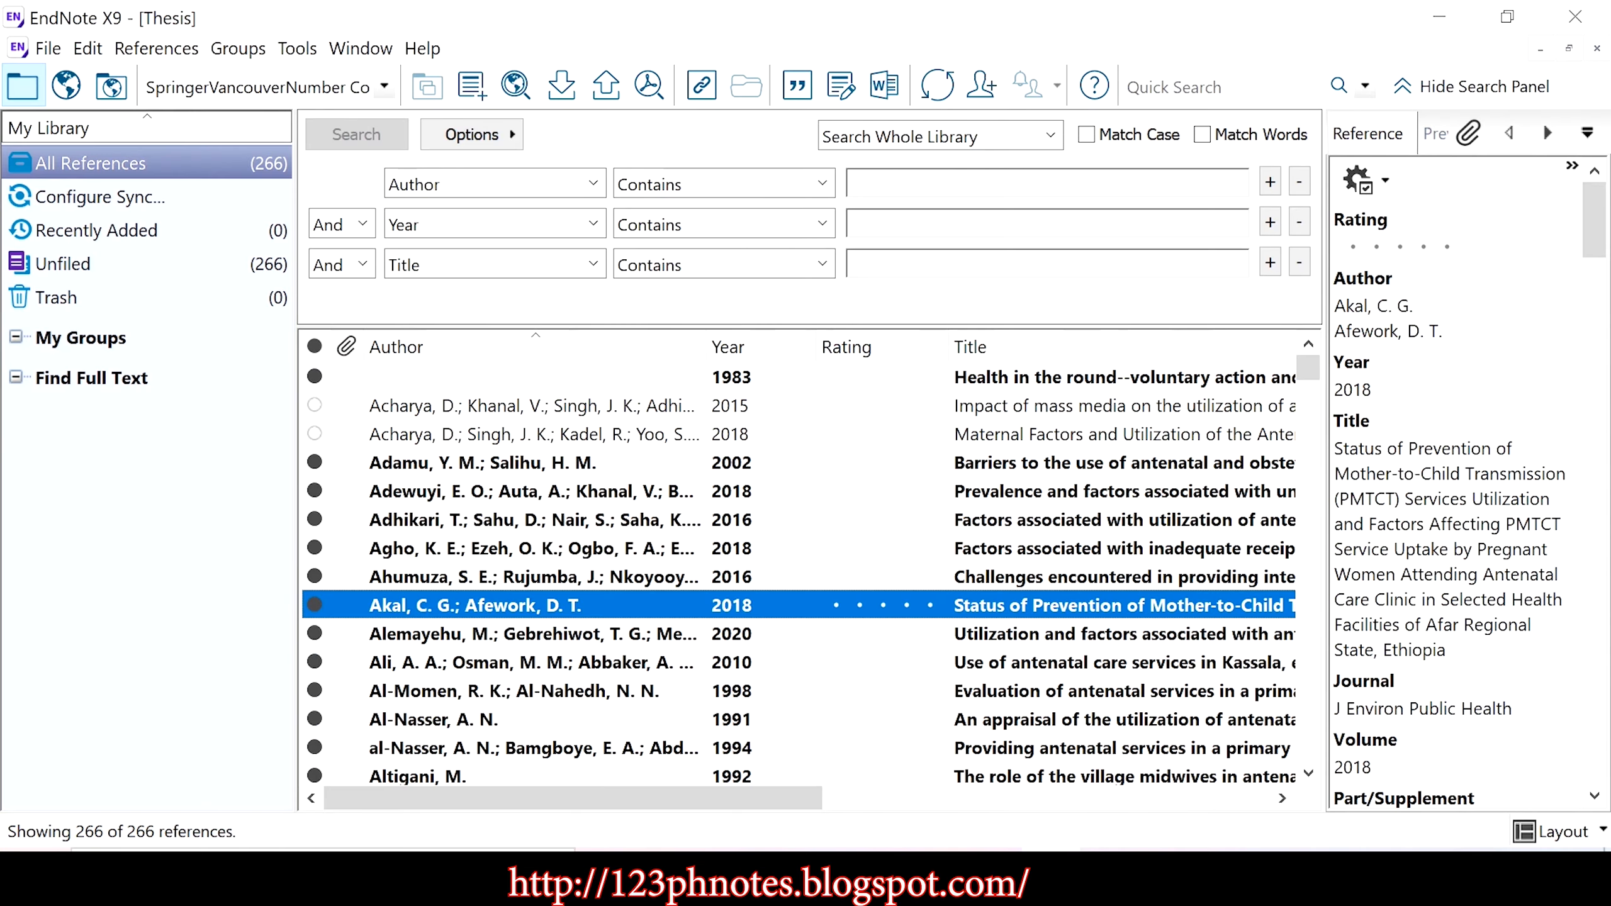
pyautogui.hotkey('alt', 'Tab')
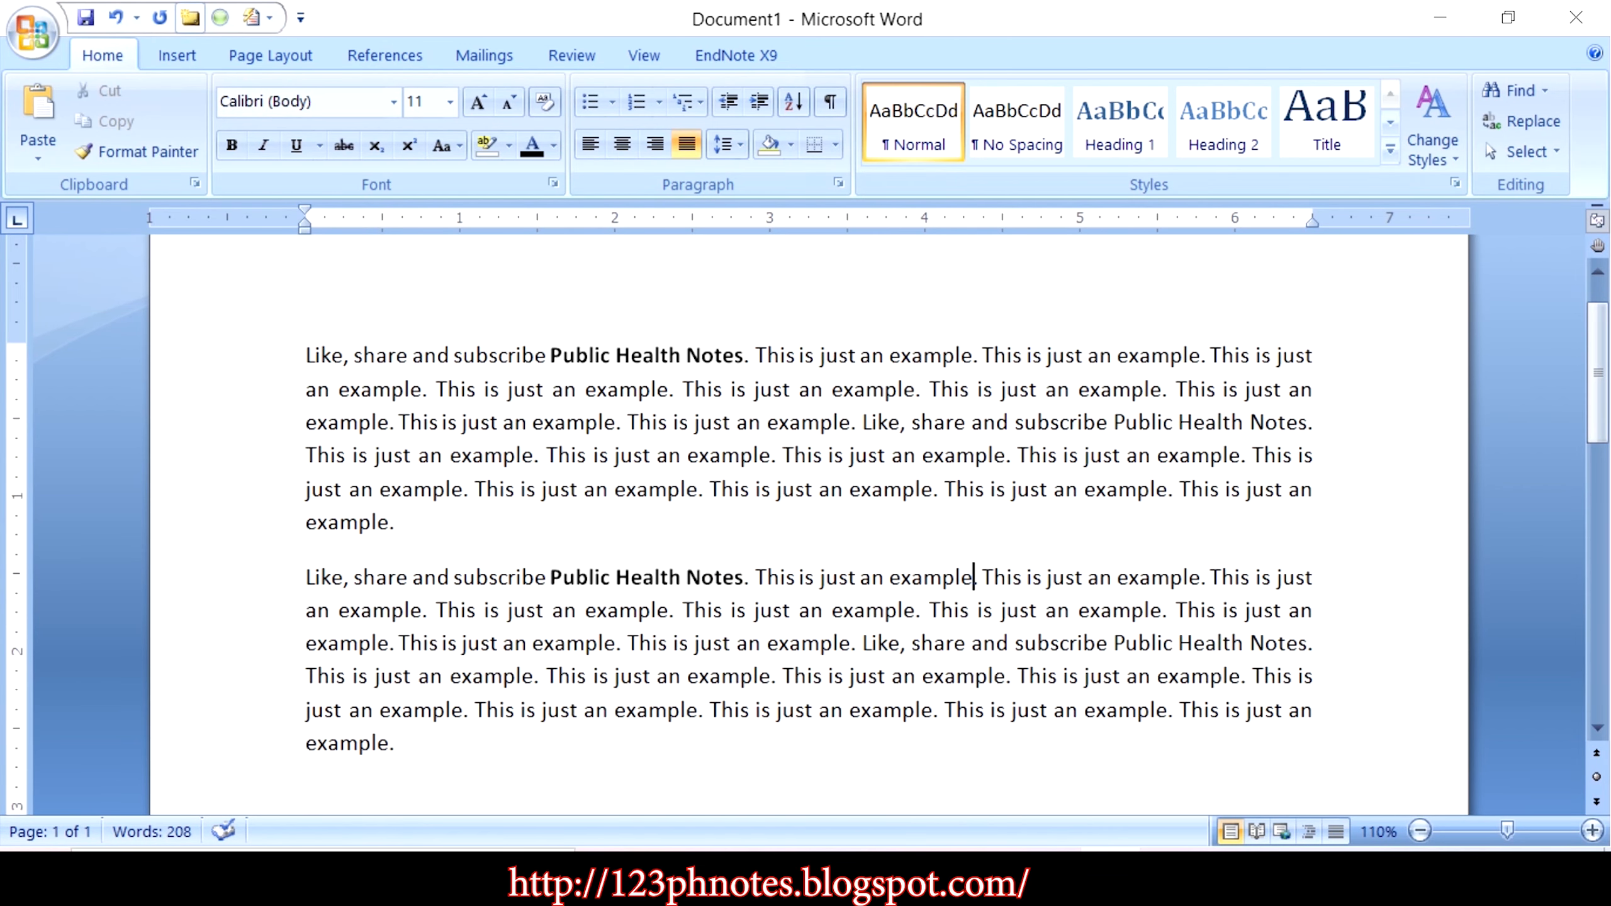
pyautogui.scroll(1, 809, 525)
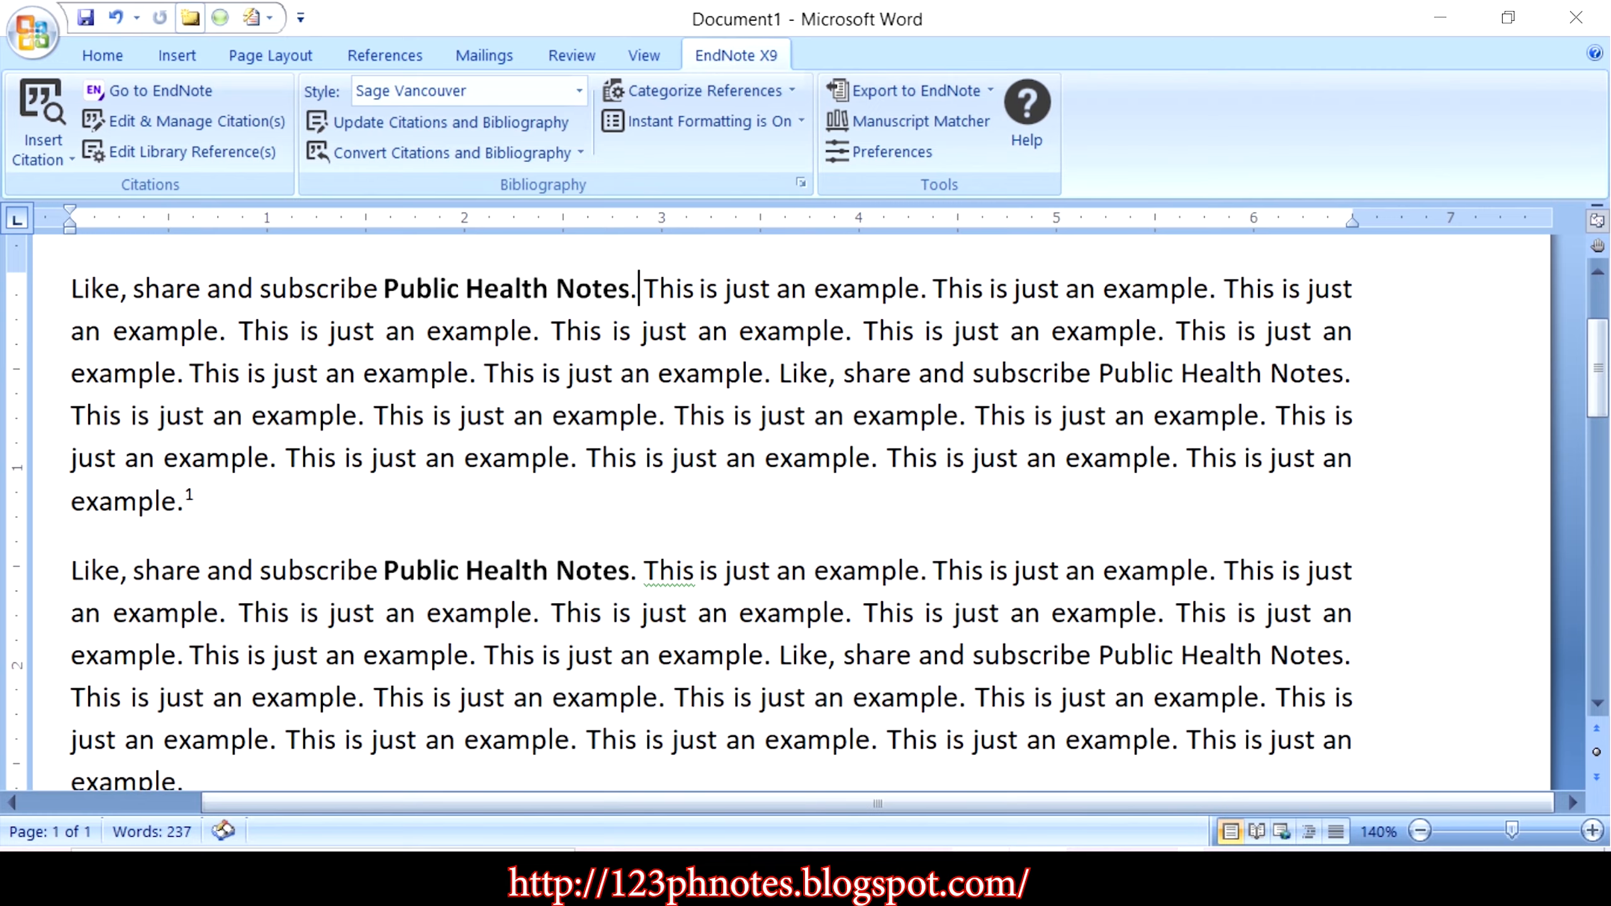
# Step: Insert a citation for "Factors associated with utilization of antenatal care services among tribal women" from the EndNote library after the first paragraph's opening sentence
pyautogui.click(913, 758)
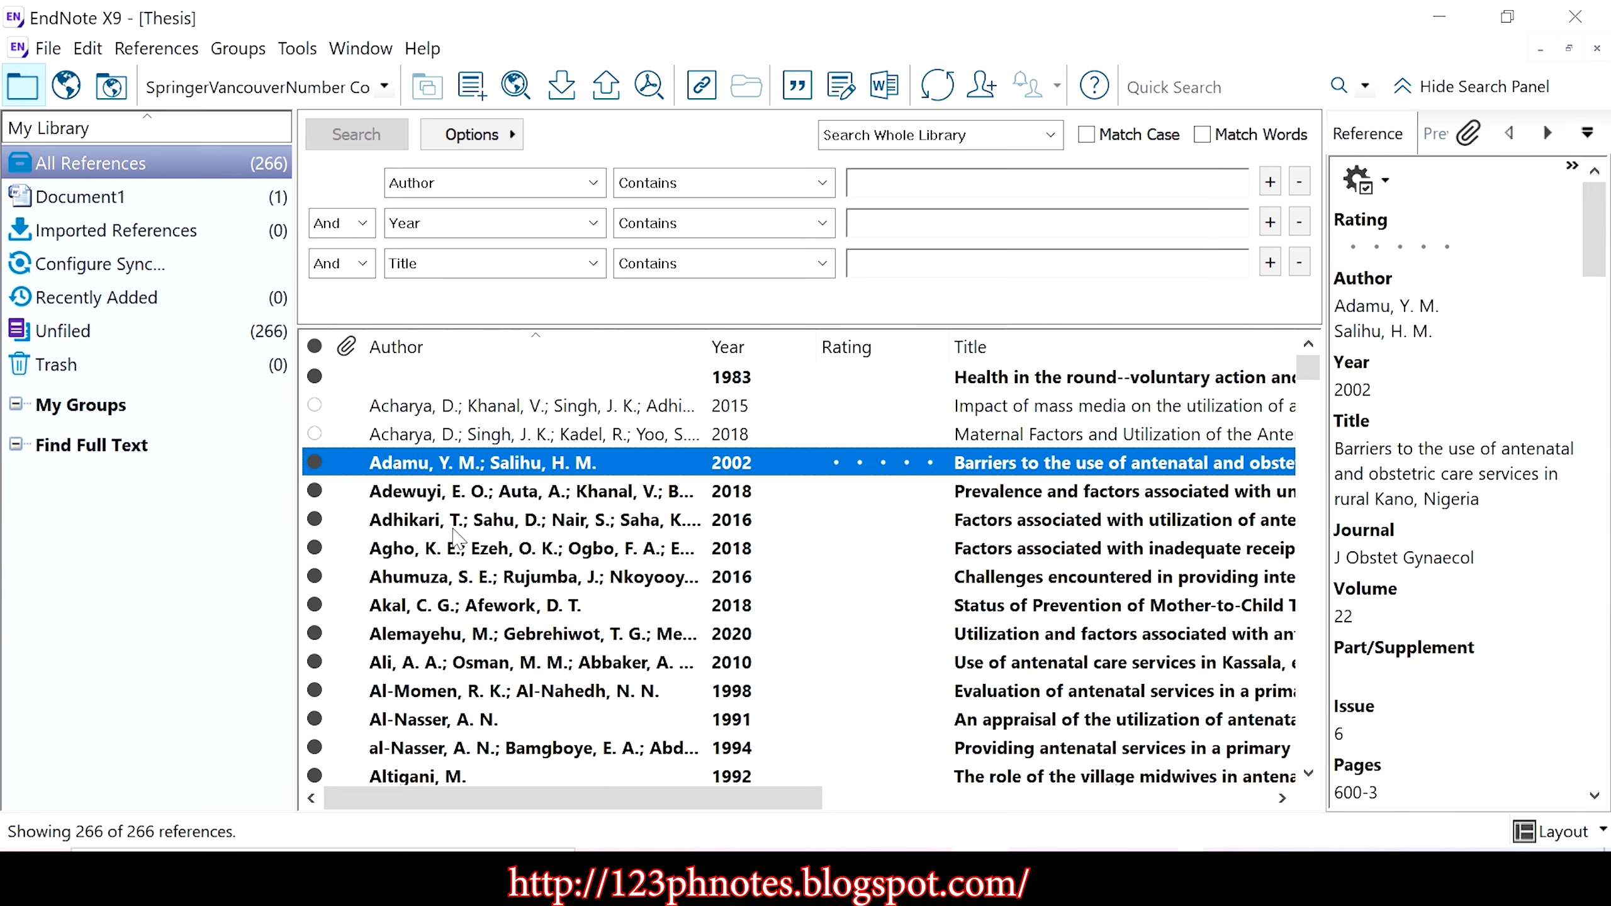
pyautogui.click(454, 530)
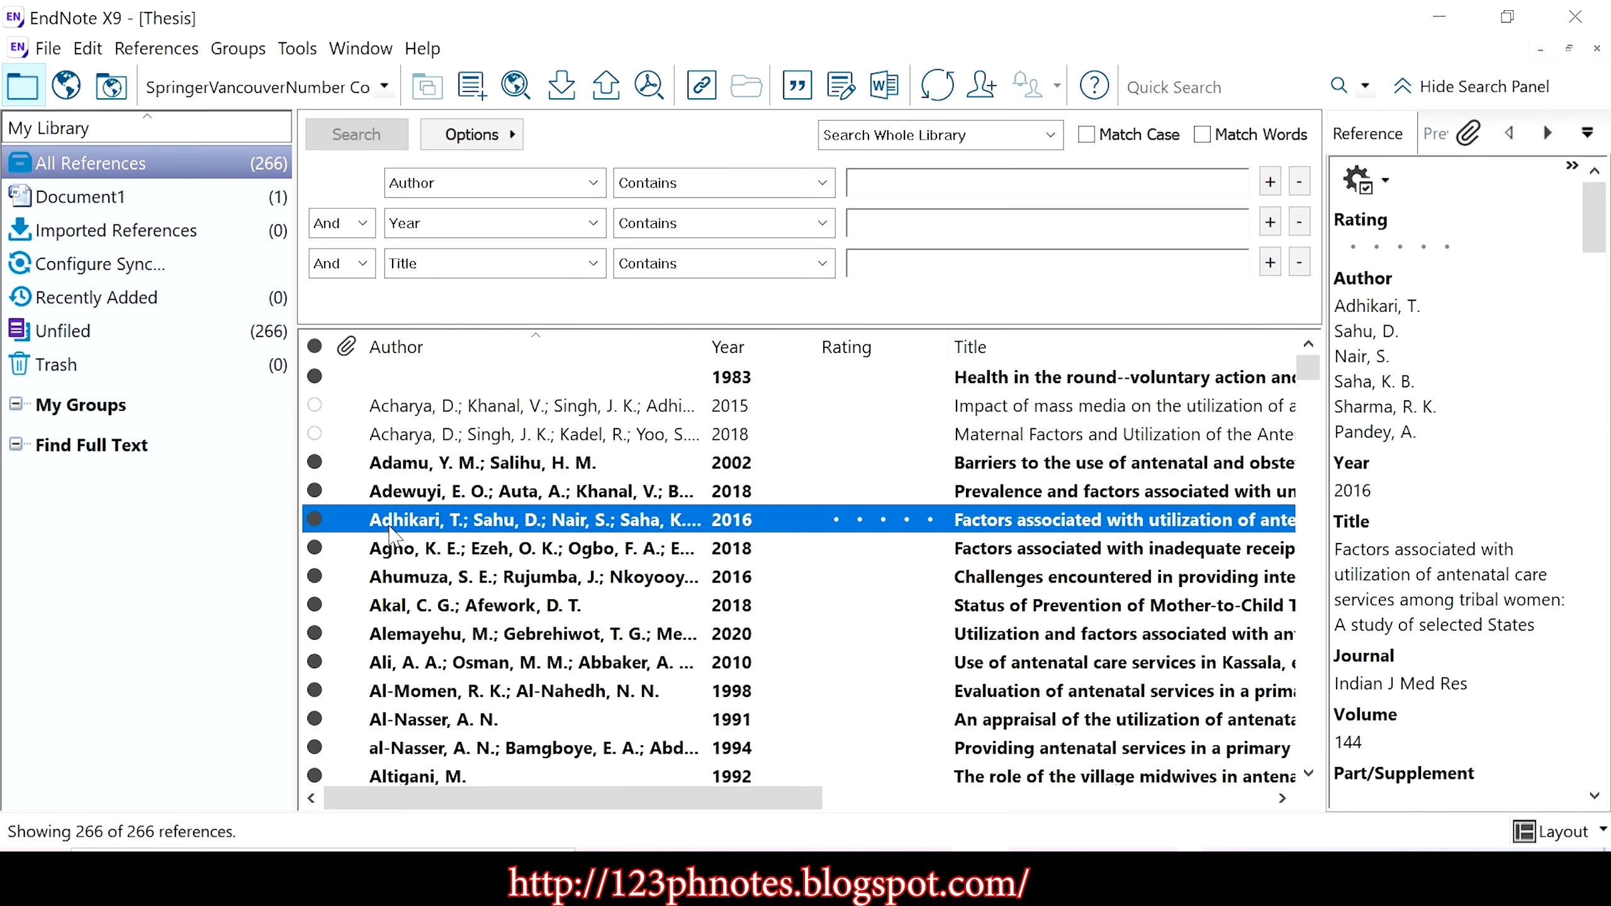
pyautogui.click(1040, 871)
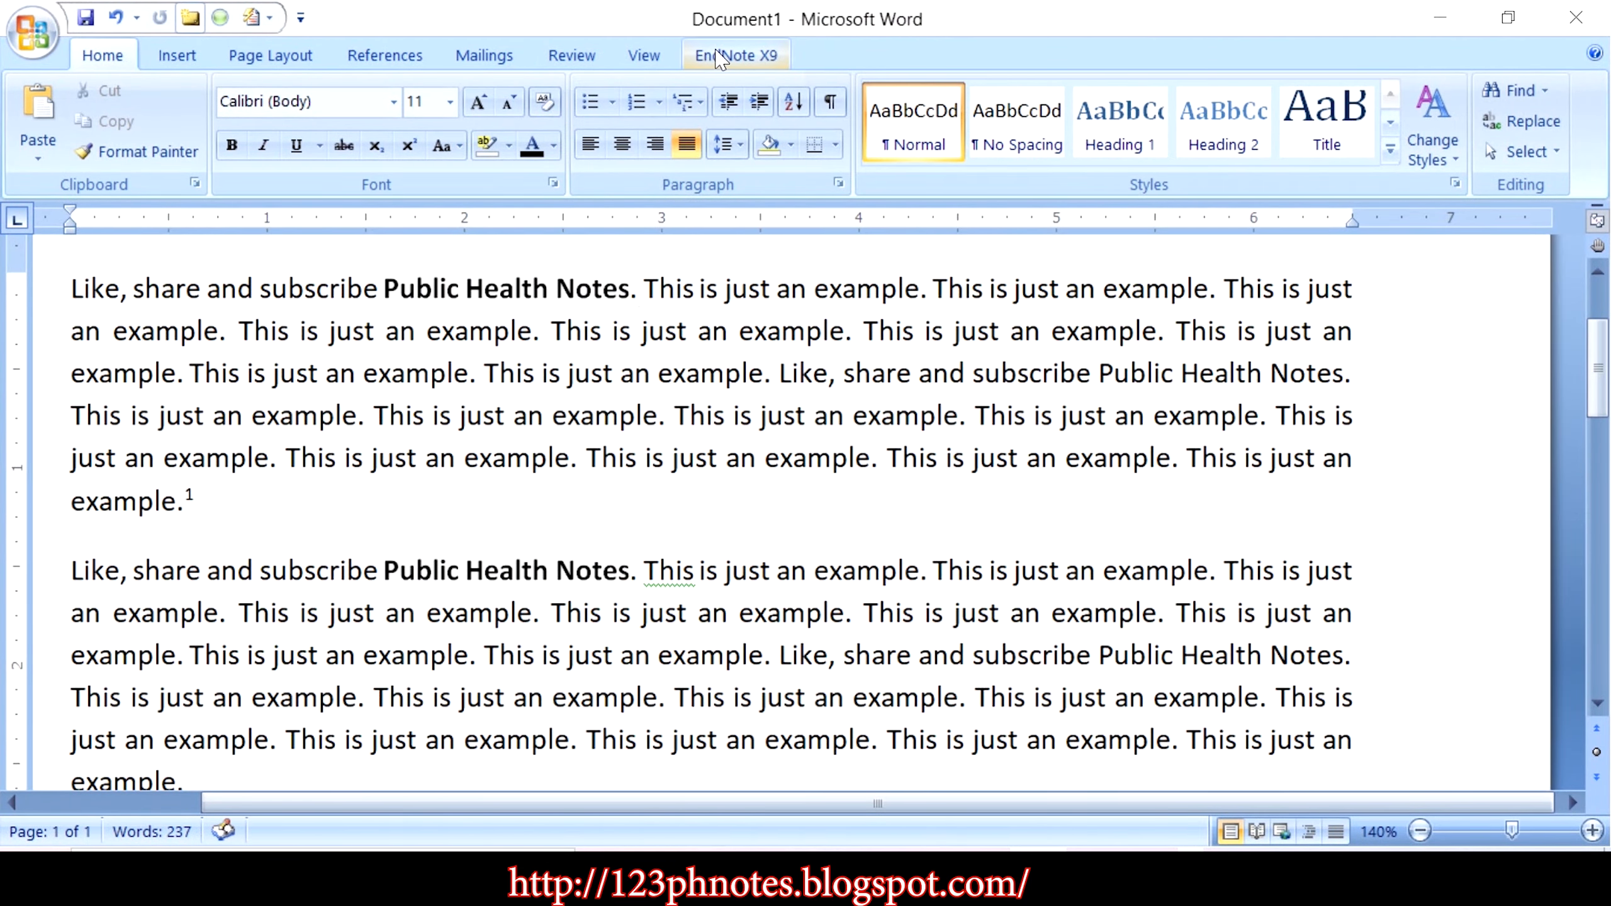
pyautogui.click(719, 59)
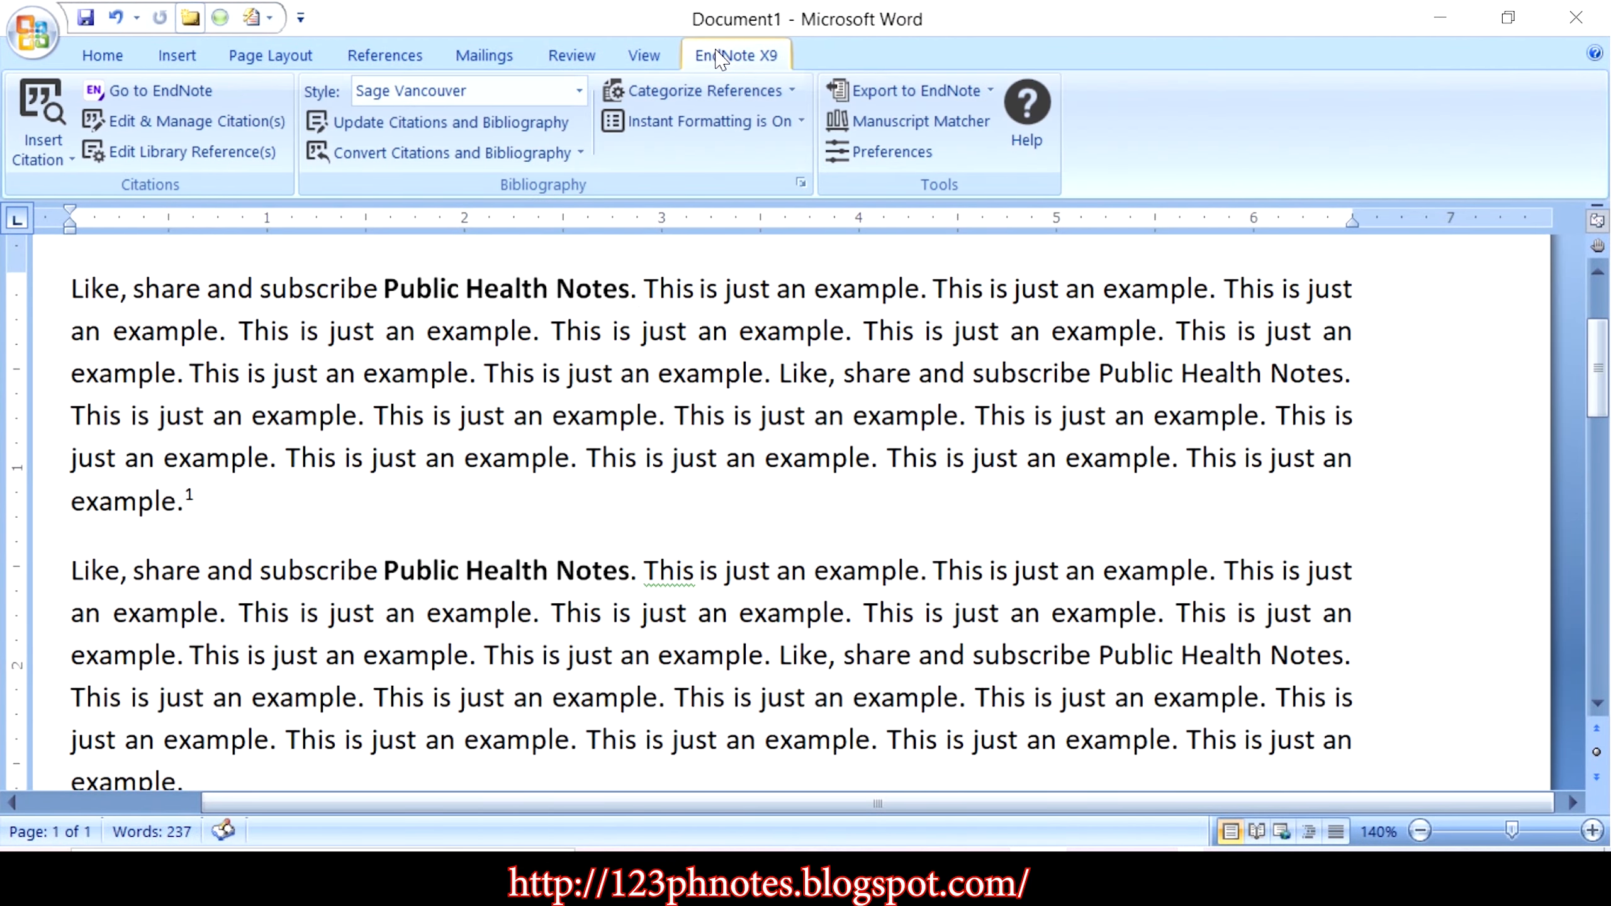
pyautogui.click(49, 162)
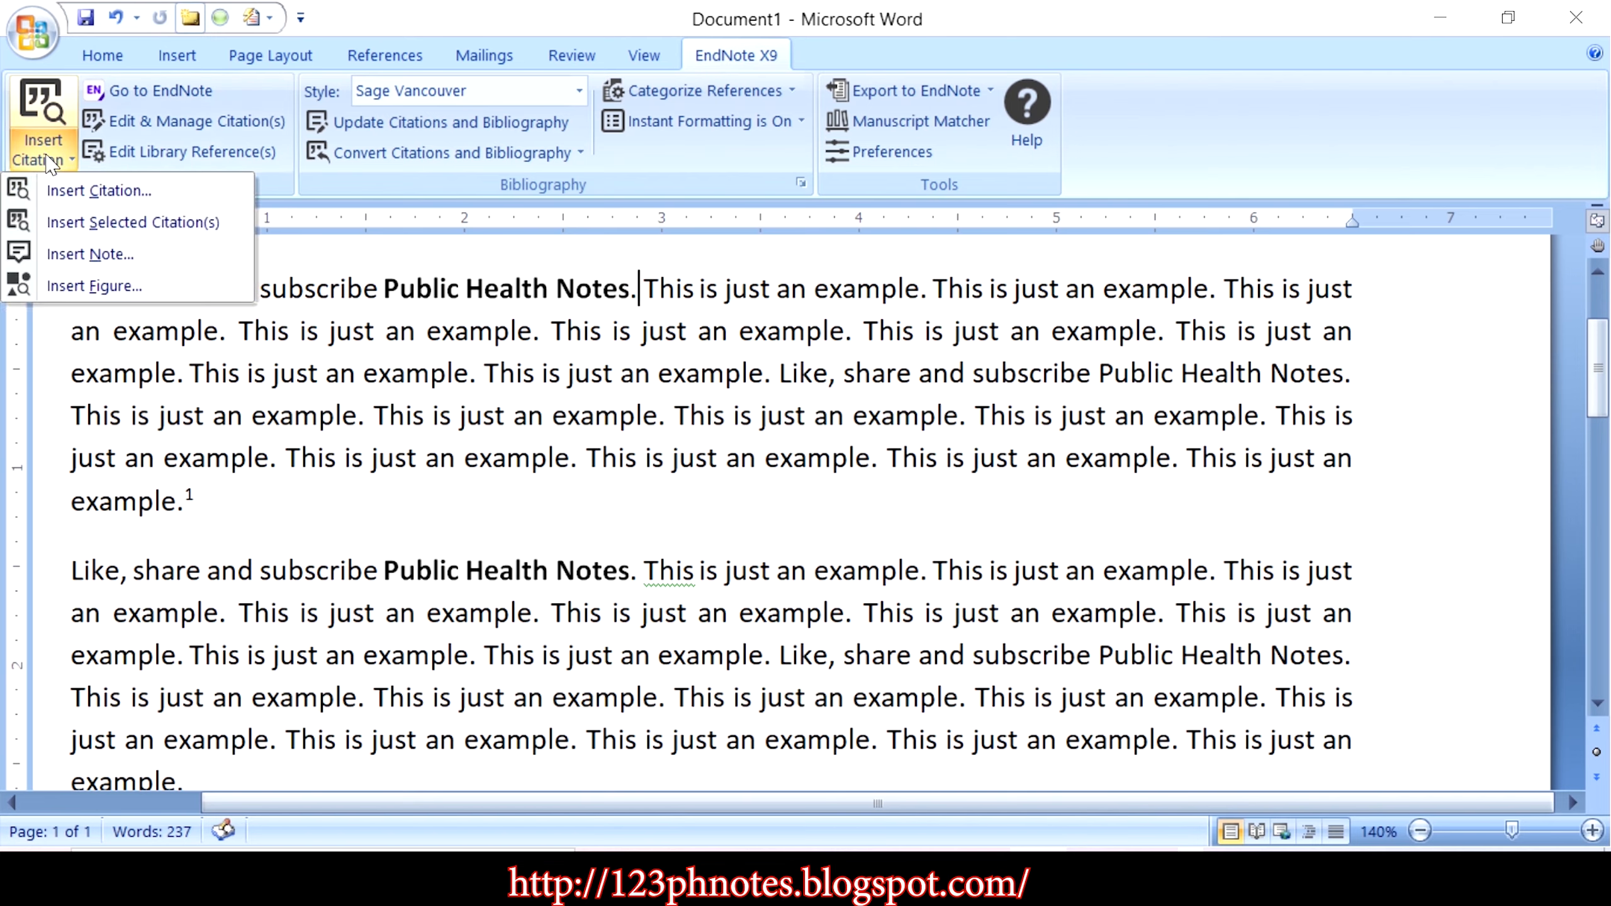
pyautogui.click(73, 224)
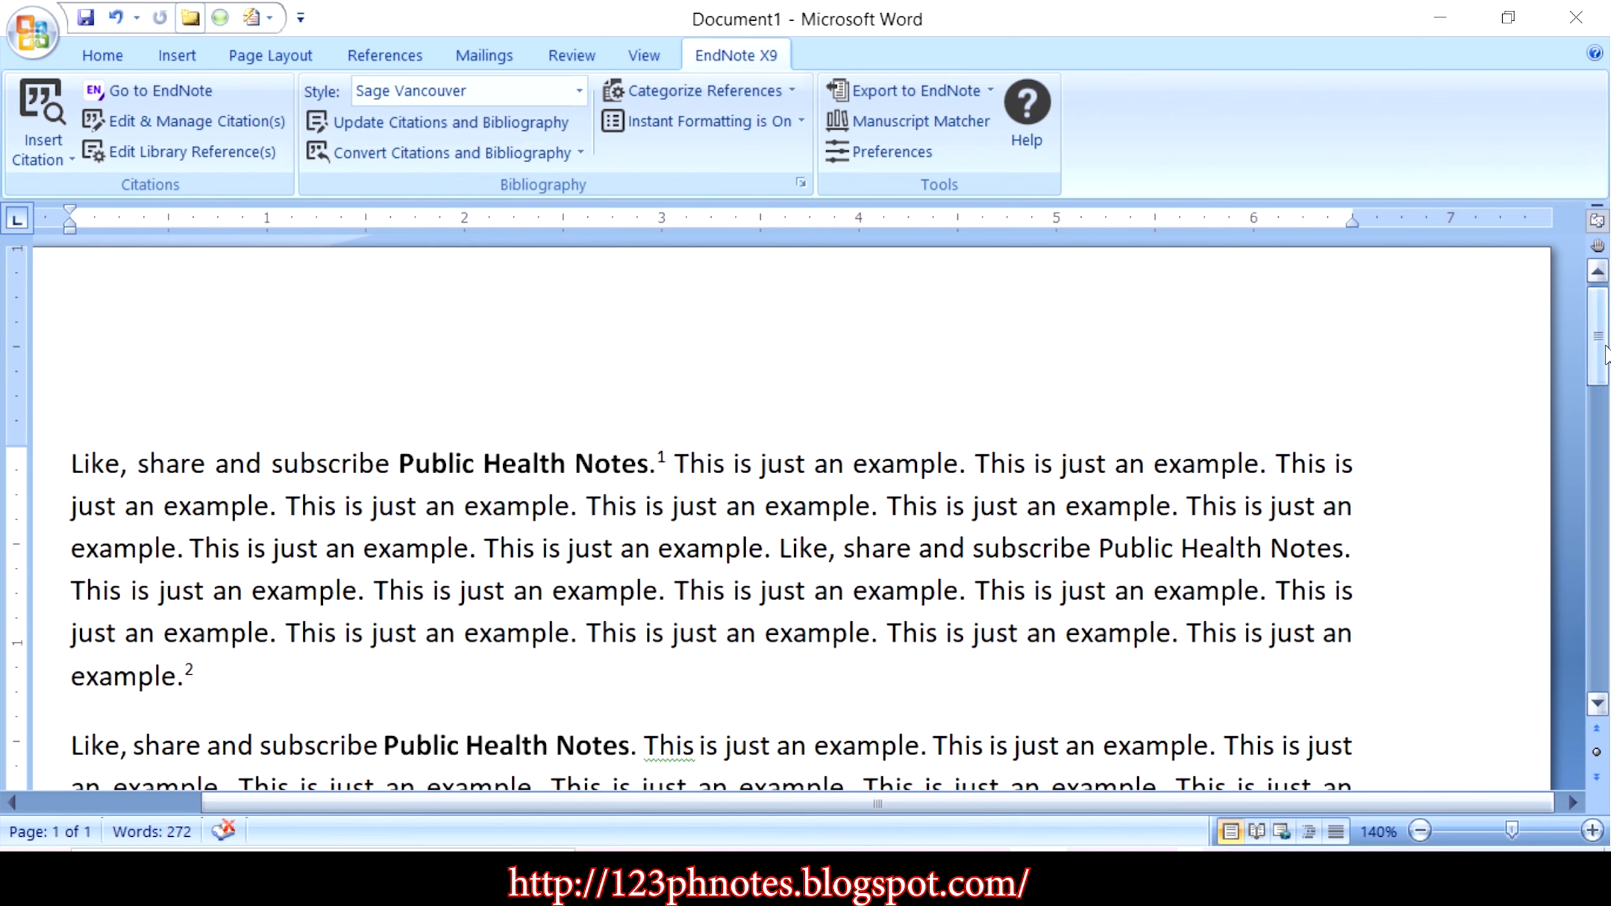
pyautogui.moveTo(1607, 356); pyautogui.dragTo(1589, 500)
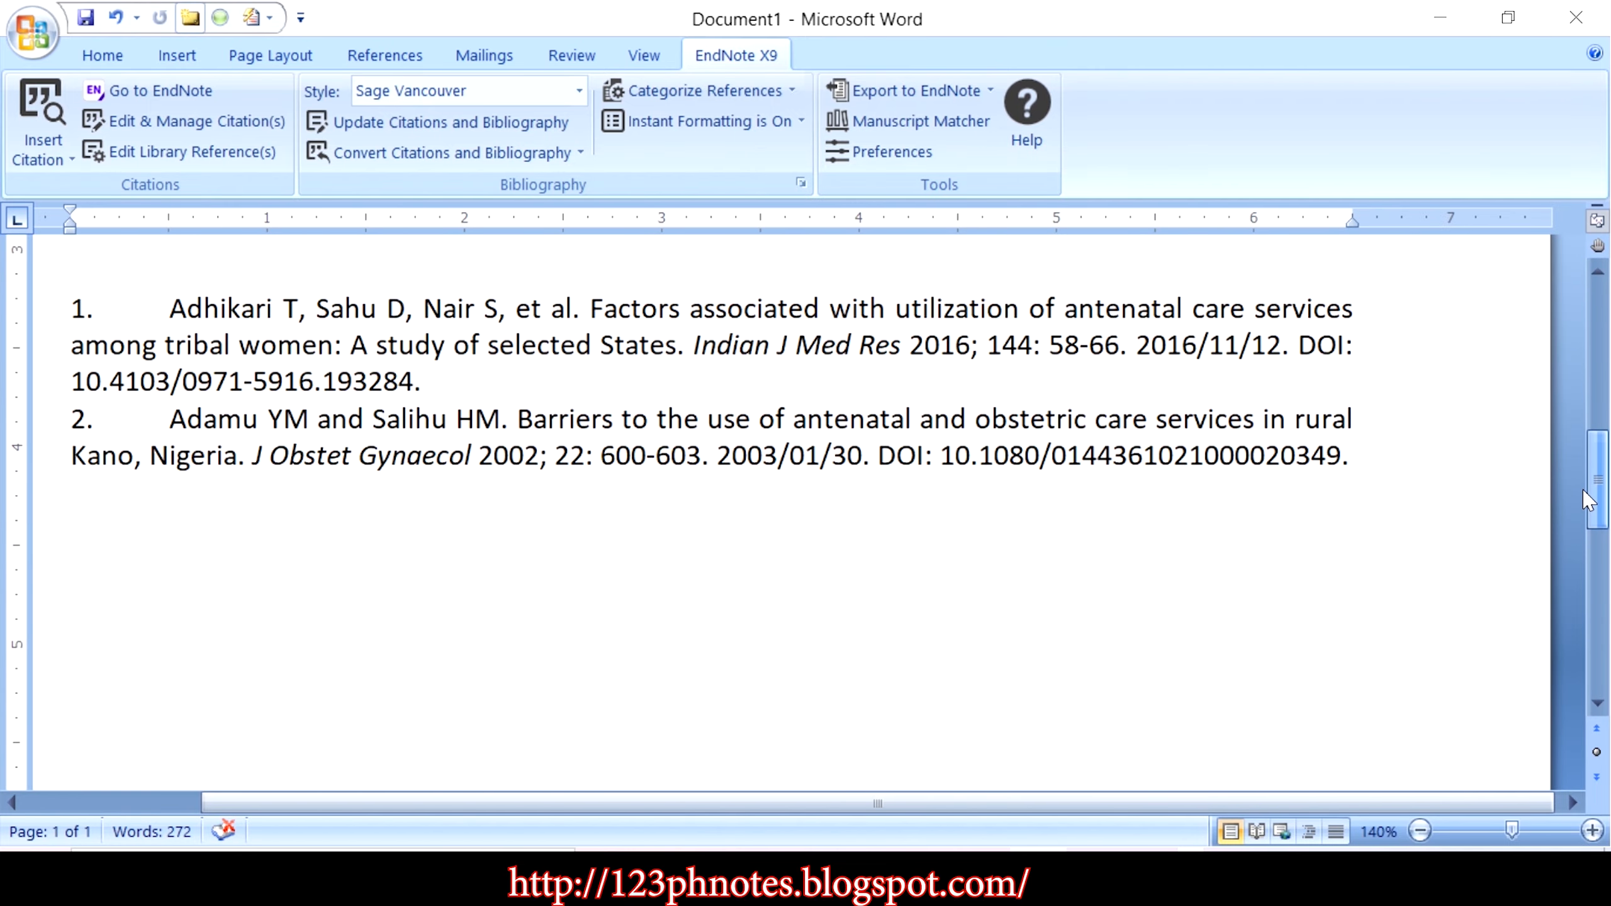
pyautogui.moveTo(1590, 500); pyautogui.dragTo(1603, 457)
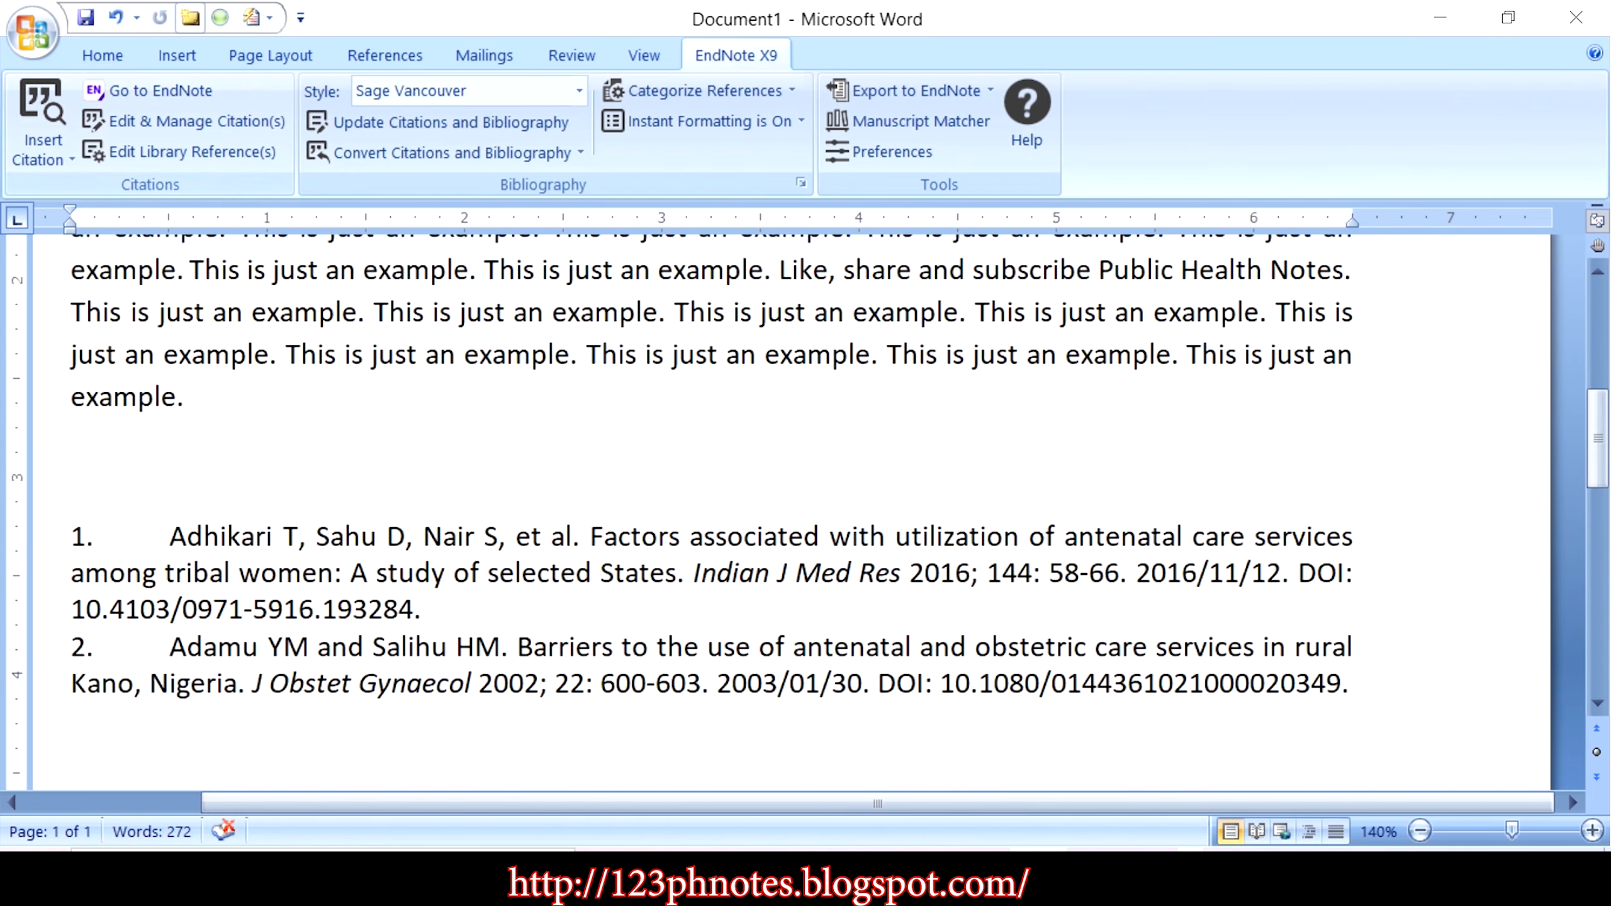
# Step: Insert a combined EndNote citation for "Factors associated", "Challenges encountered", "Status of Prevention", "Utilization and factors" and "Use of antenatal care" at the second paragraph's end
pyautogui.click(980, 874)
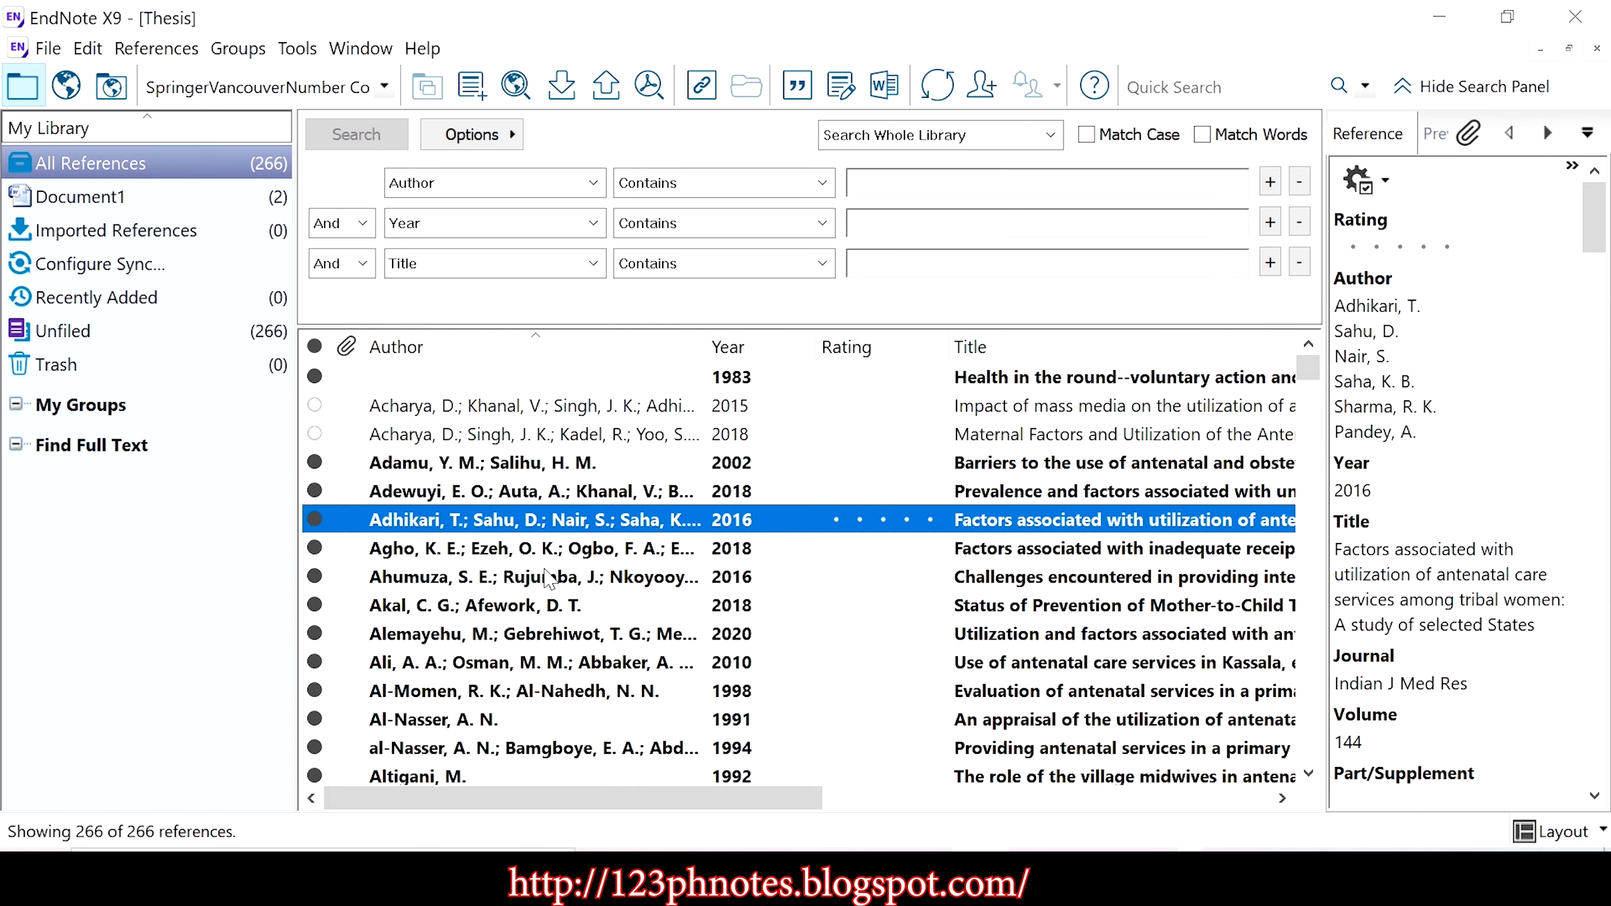
pyautogui.keyDown('ctrl'); pyautogui.click(547, 578); pyautogui.keyUp('ctrl')
pyautogui.keyDown('ctrl'); pyautogui.click(551, 606); pyautogui.keyUp('ctrl')
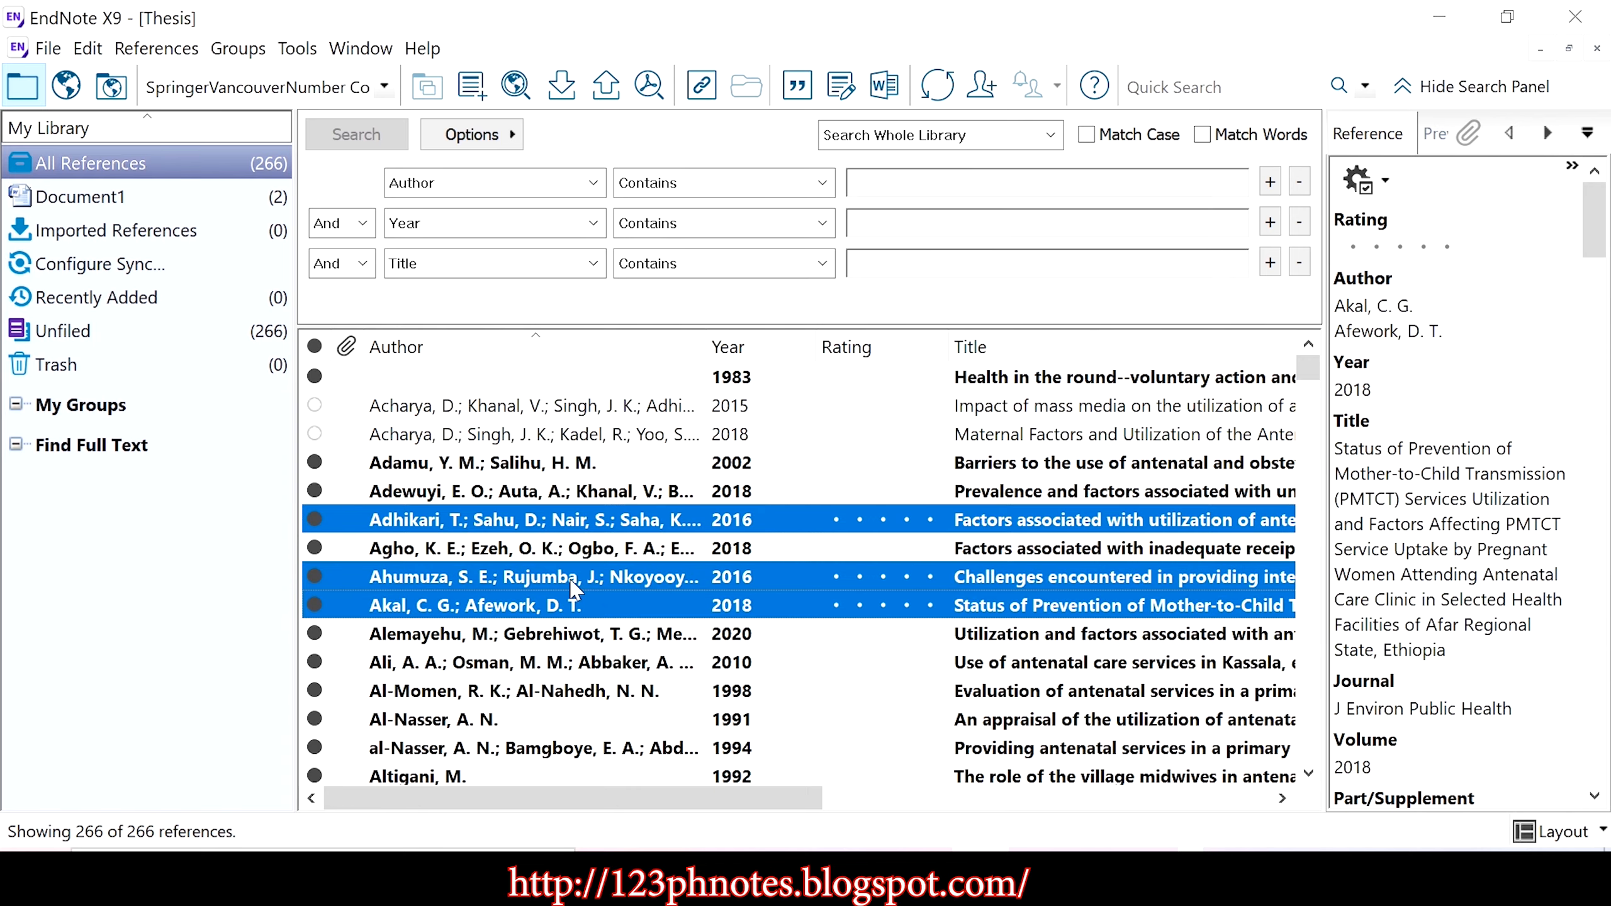
pyautogui.rightClick(571, 578)
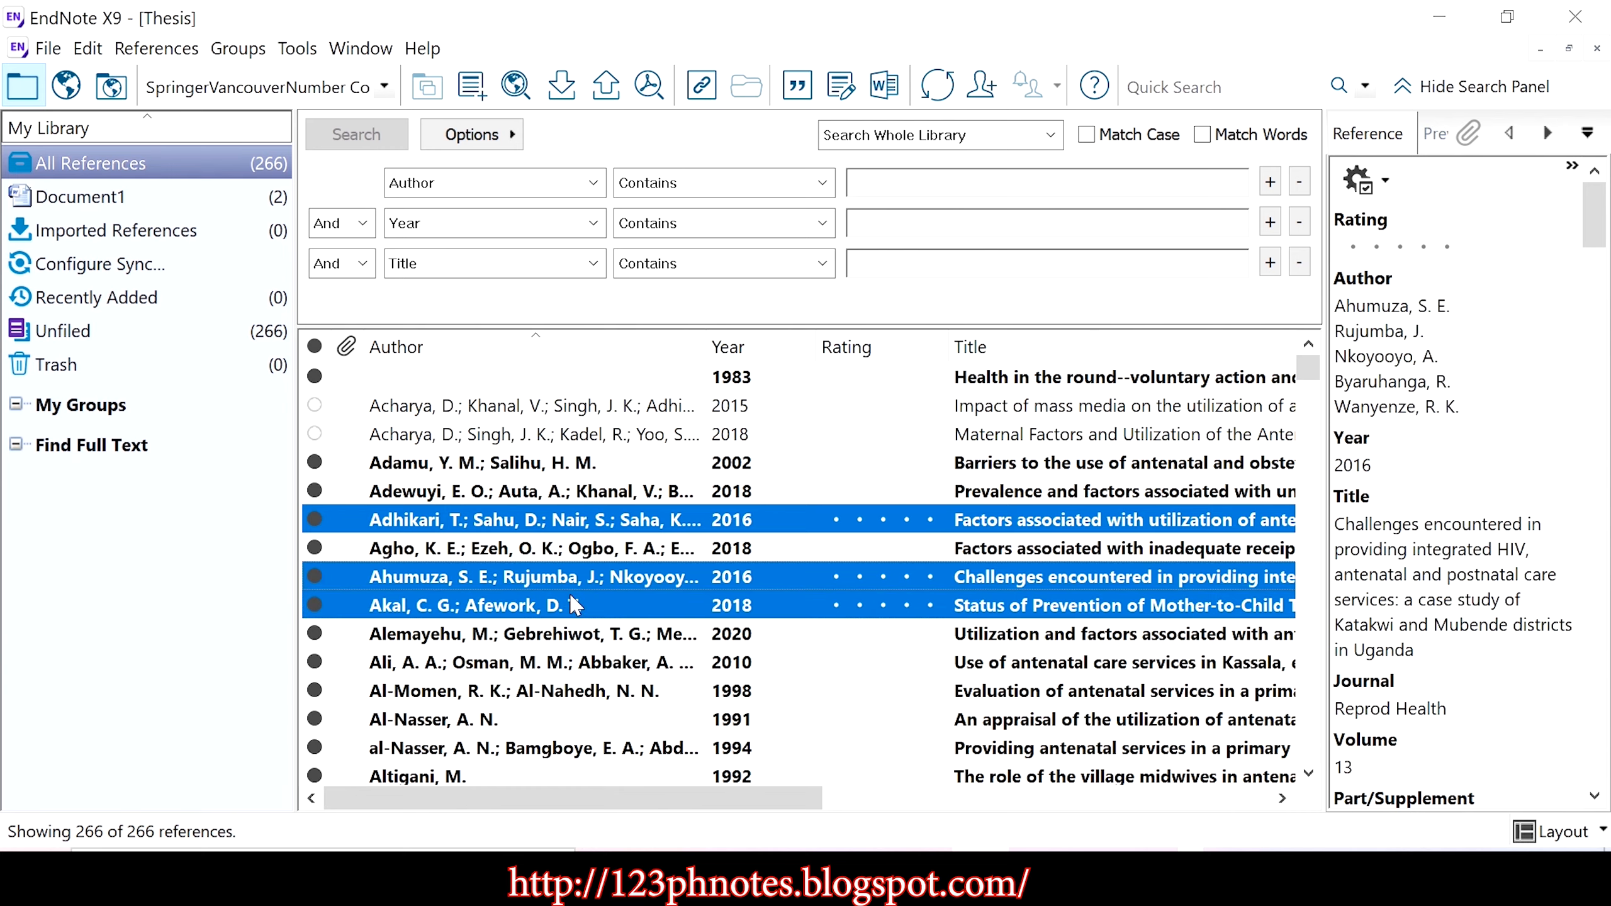
pyautogui.keyDown('ctrl'); pyautogui.click(571, 633); pyautogui.keyUp('ctrl')
pyautogui.keyDown('ctrl'); pyautogui.click(571, 662); pyautogui.keyUp('ctrl')
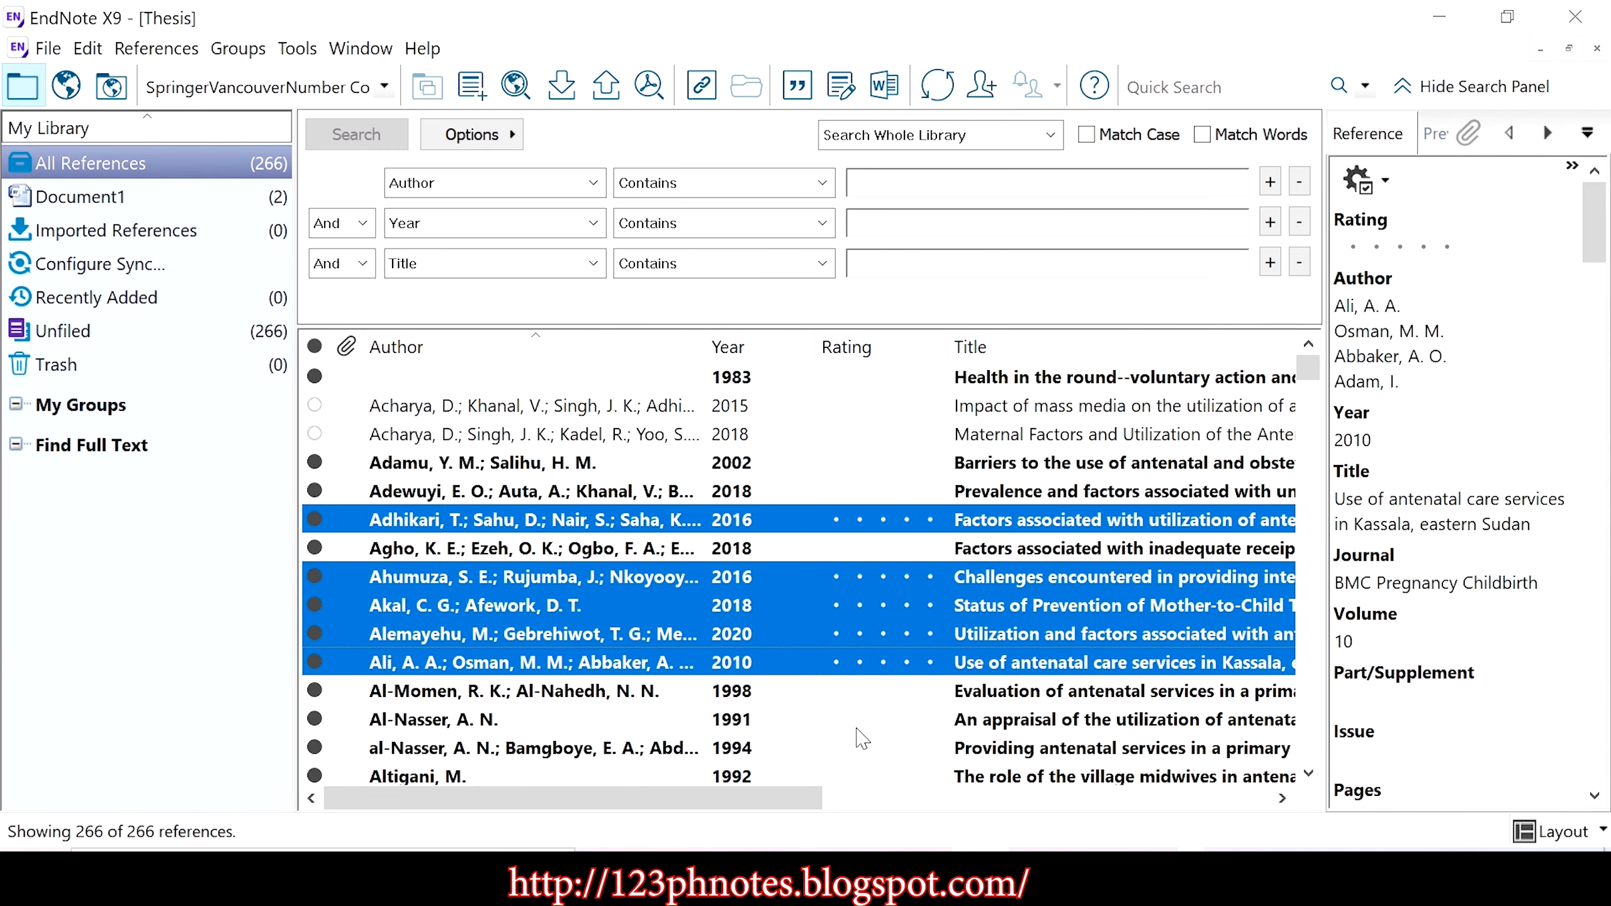
pyautogui.click(1039, 875)
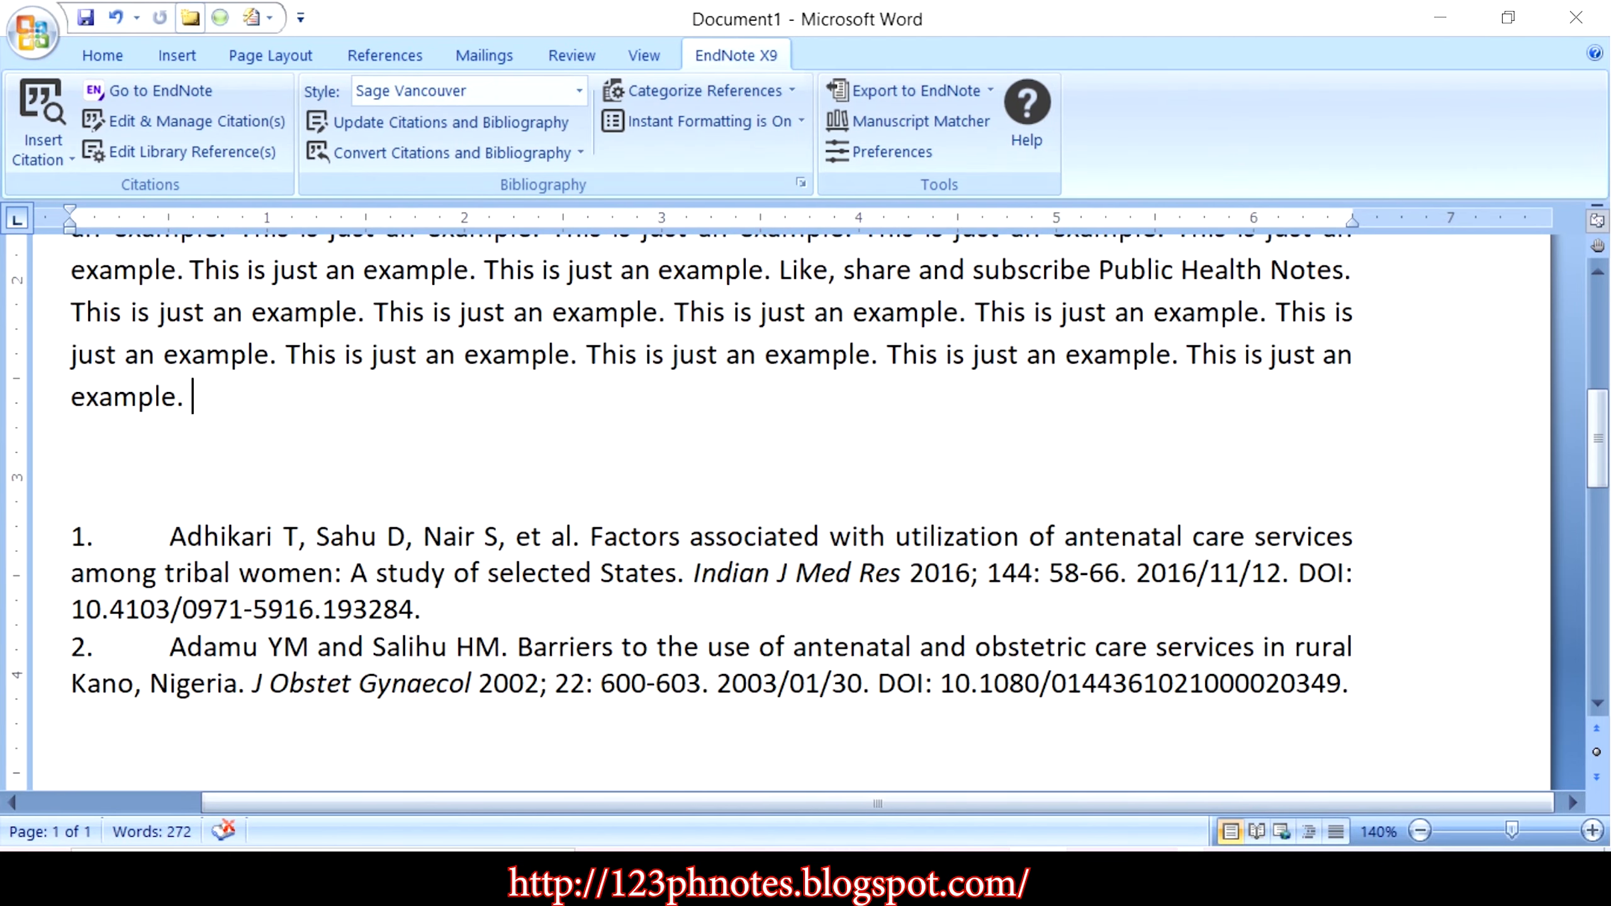
pyautogui.press('BackSpace')
pyautogui.click(42, 159)
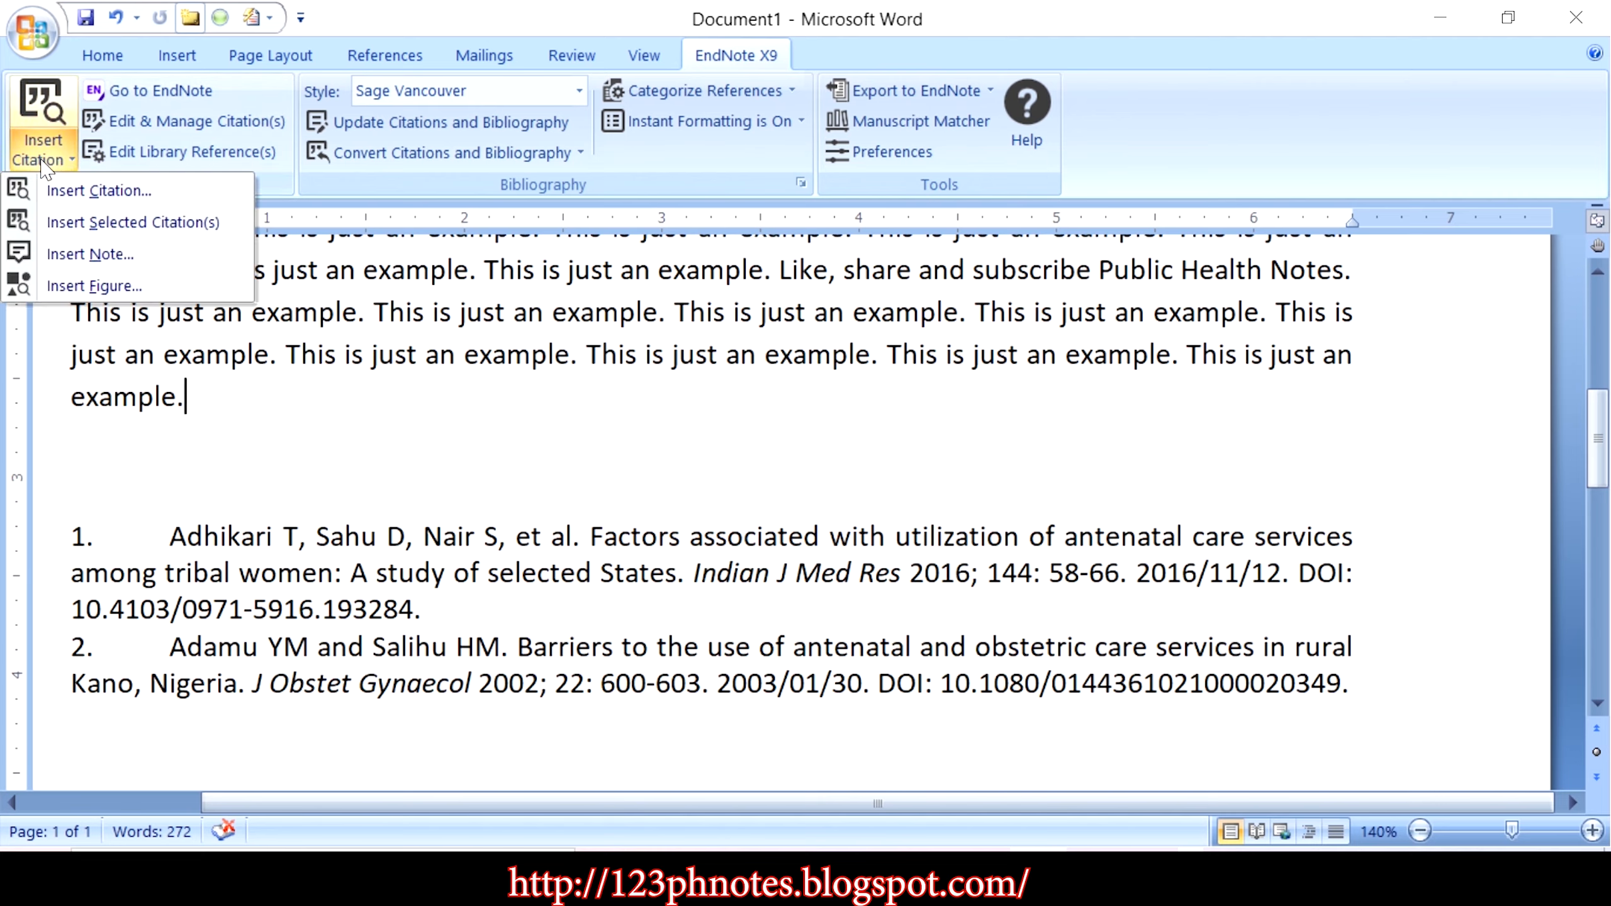
pyautogui.click(64, 223)
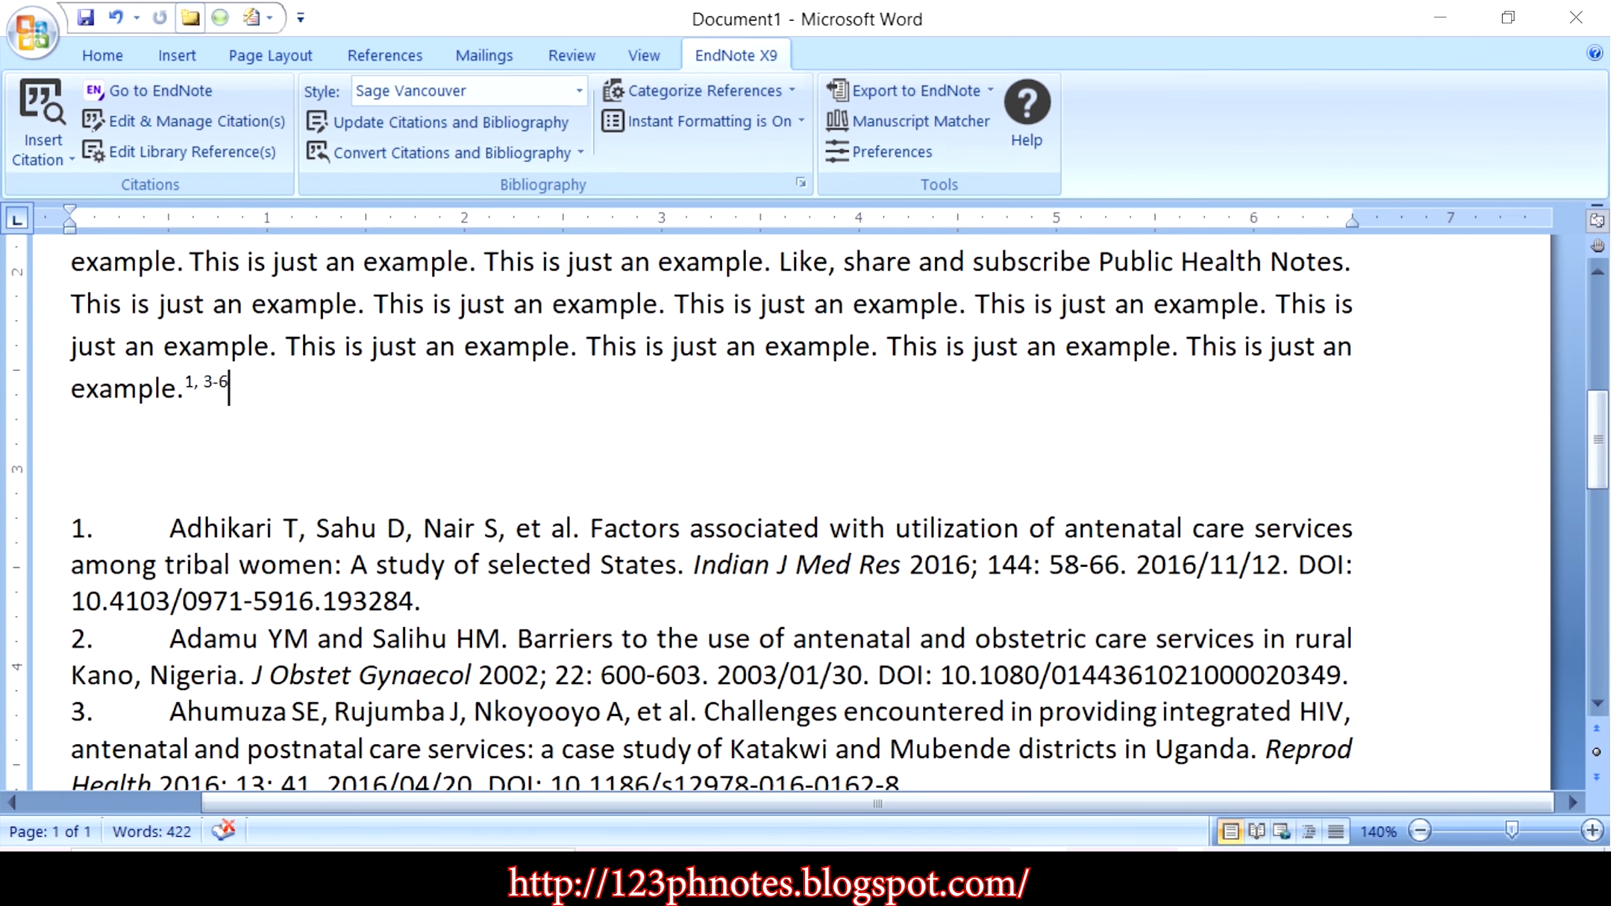
pyautogui.hotkey('shift', 'Left')
pyautogui.hotkey('shift', 'Left')
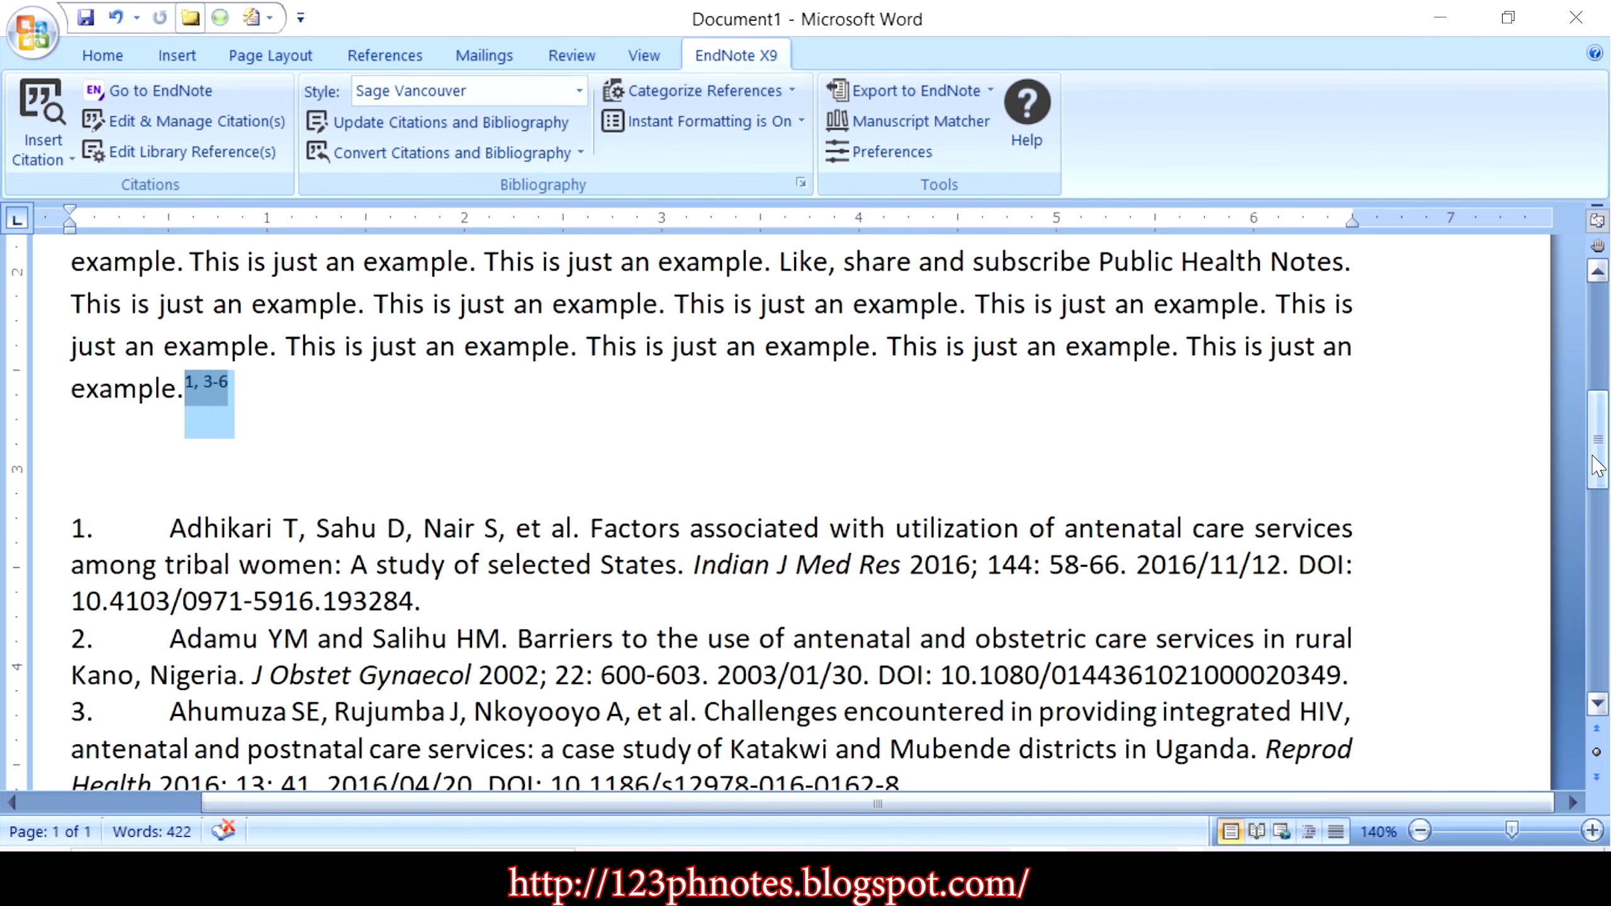
pyautogui.moveTo(1598, 467)
pyautogui.mouseDown()
pyautogui.moveTo(1608, 572)
pyautogui.moveTo(1608, 454)
pyautogui.mouseUp()
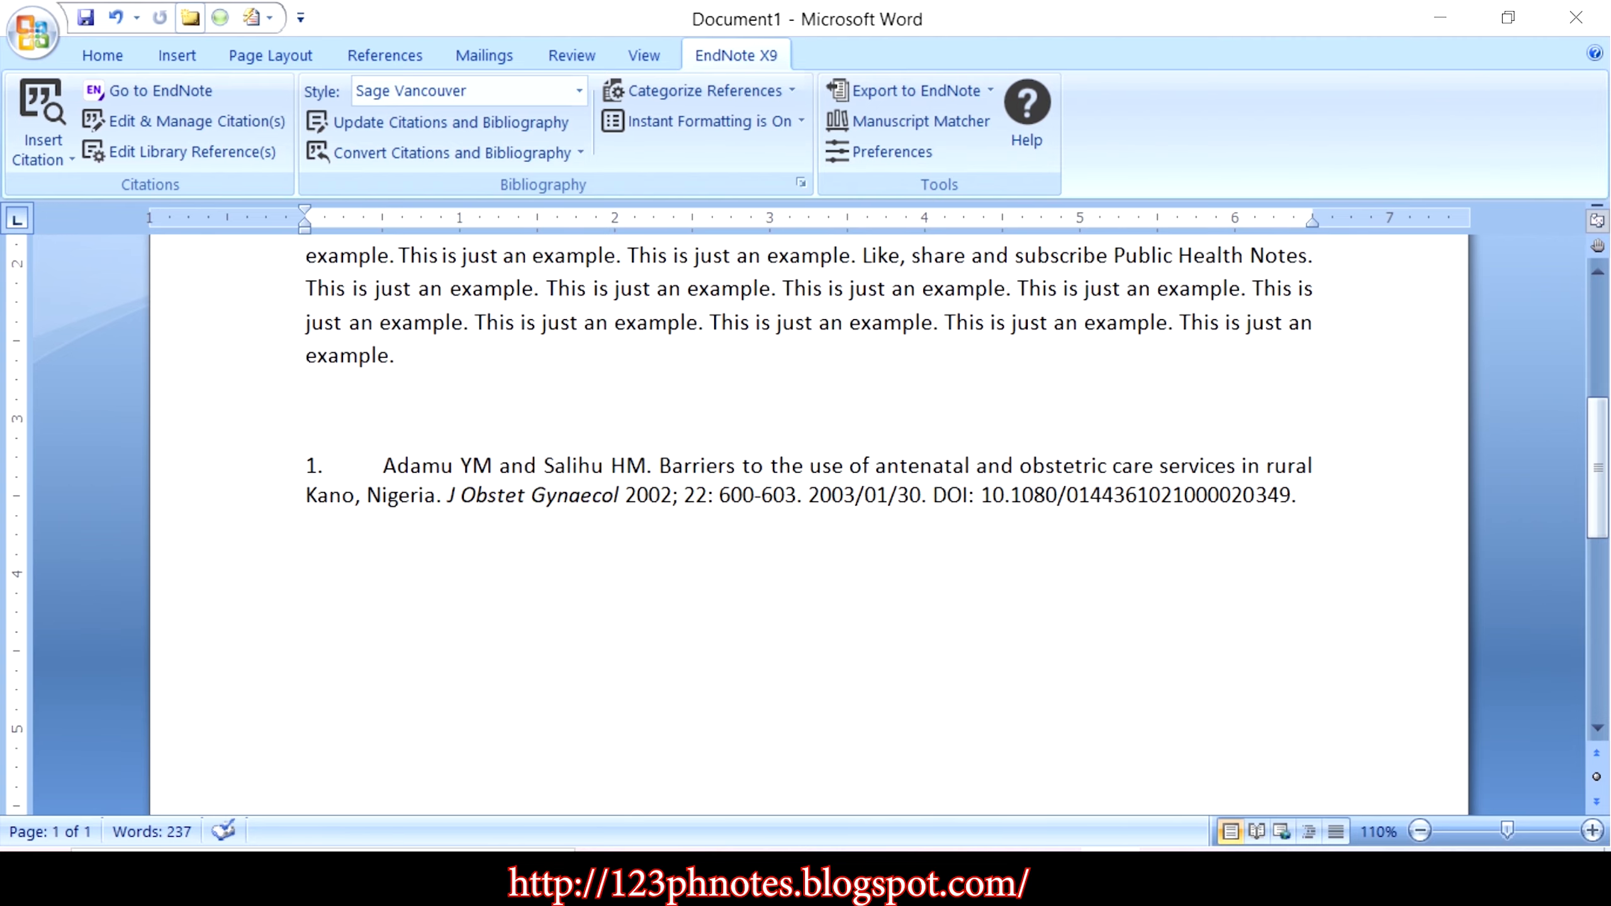
# Step: Try the Author-Date and Vancouver output styles on the document's citation and bibliography
pyautogui.scroll(6, 809, 524)
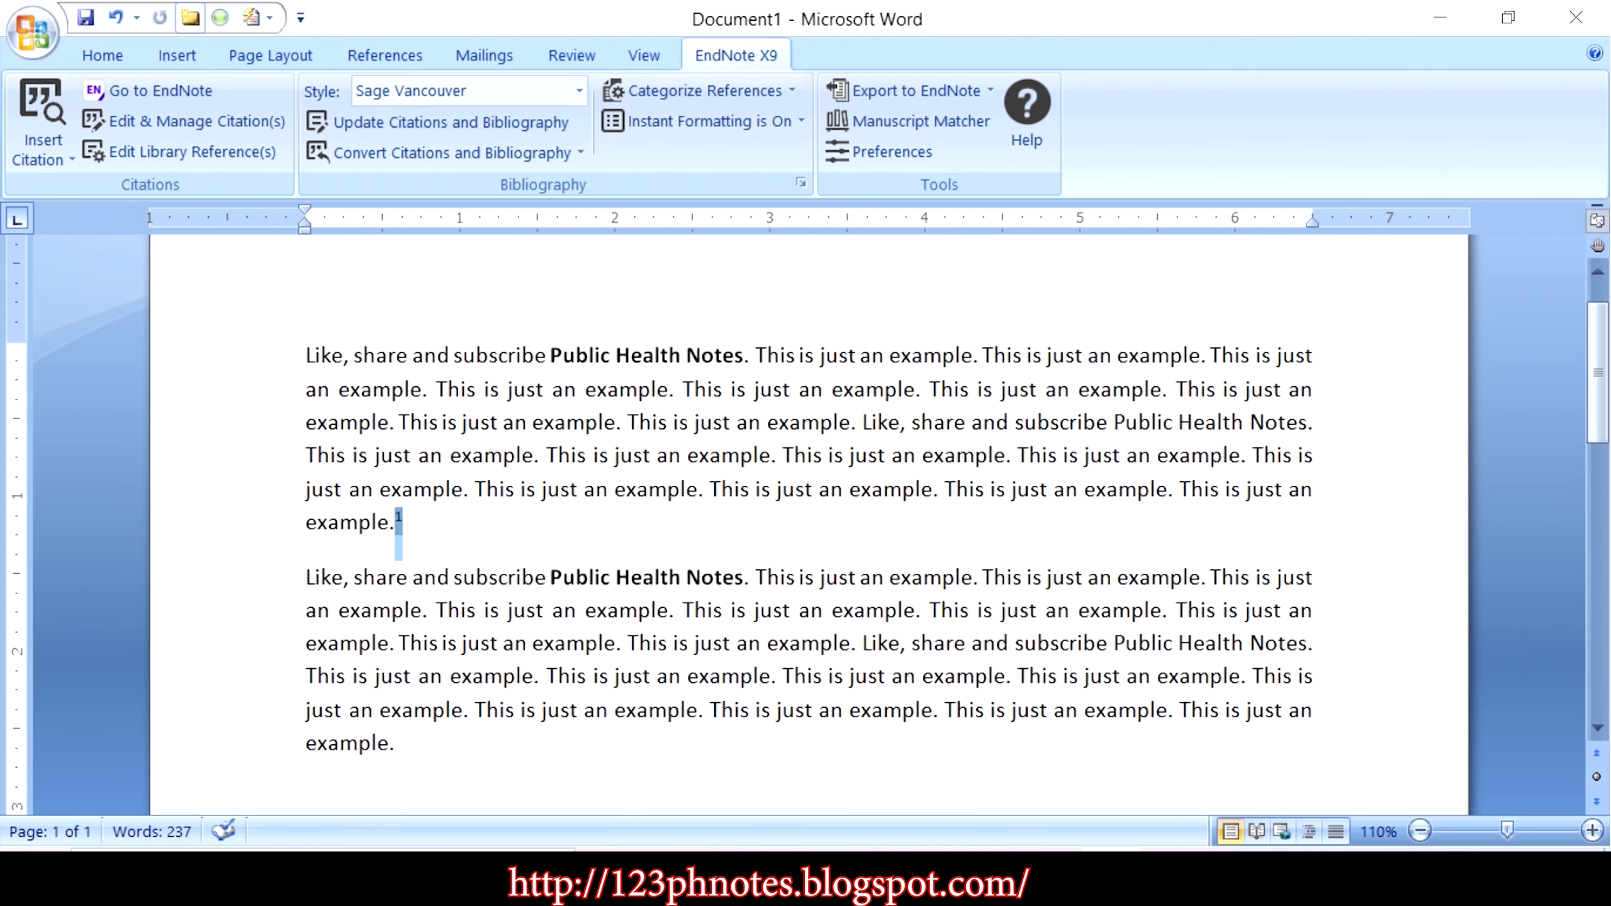
pyautogui.scroll(-3, 809, 524)
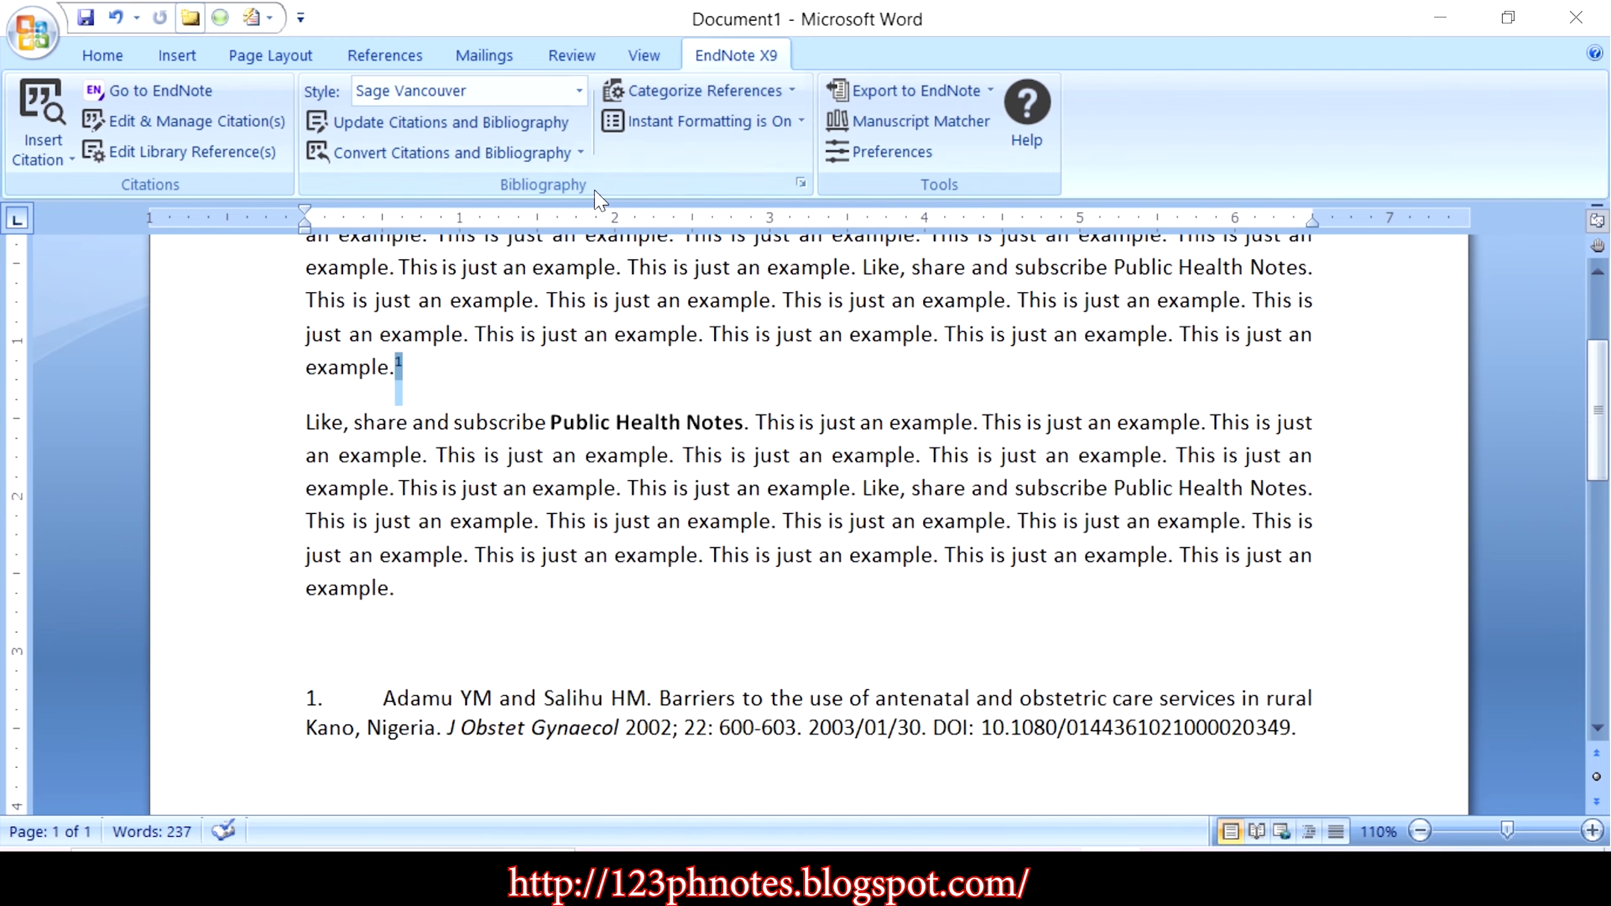
pyautogui.click(578, 91)
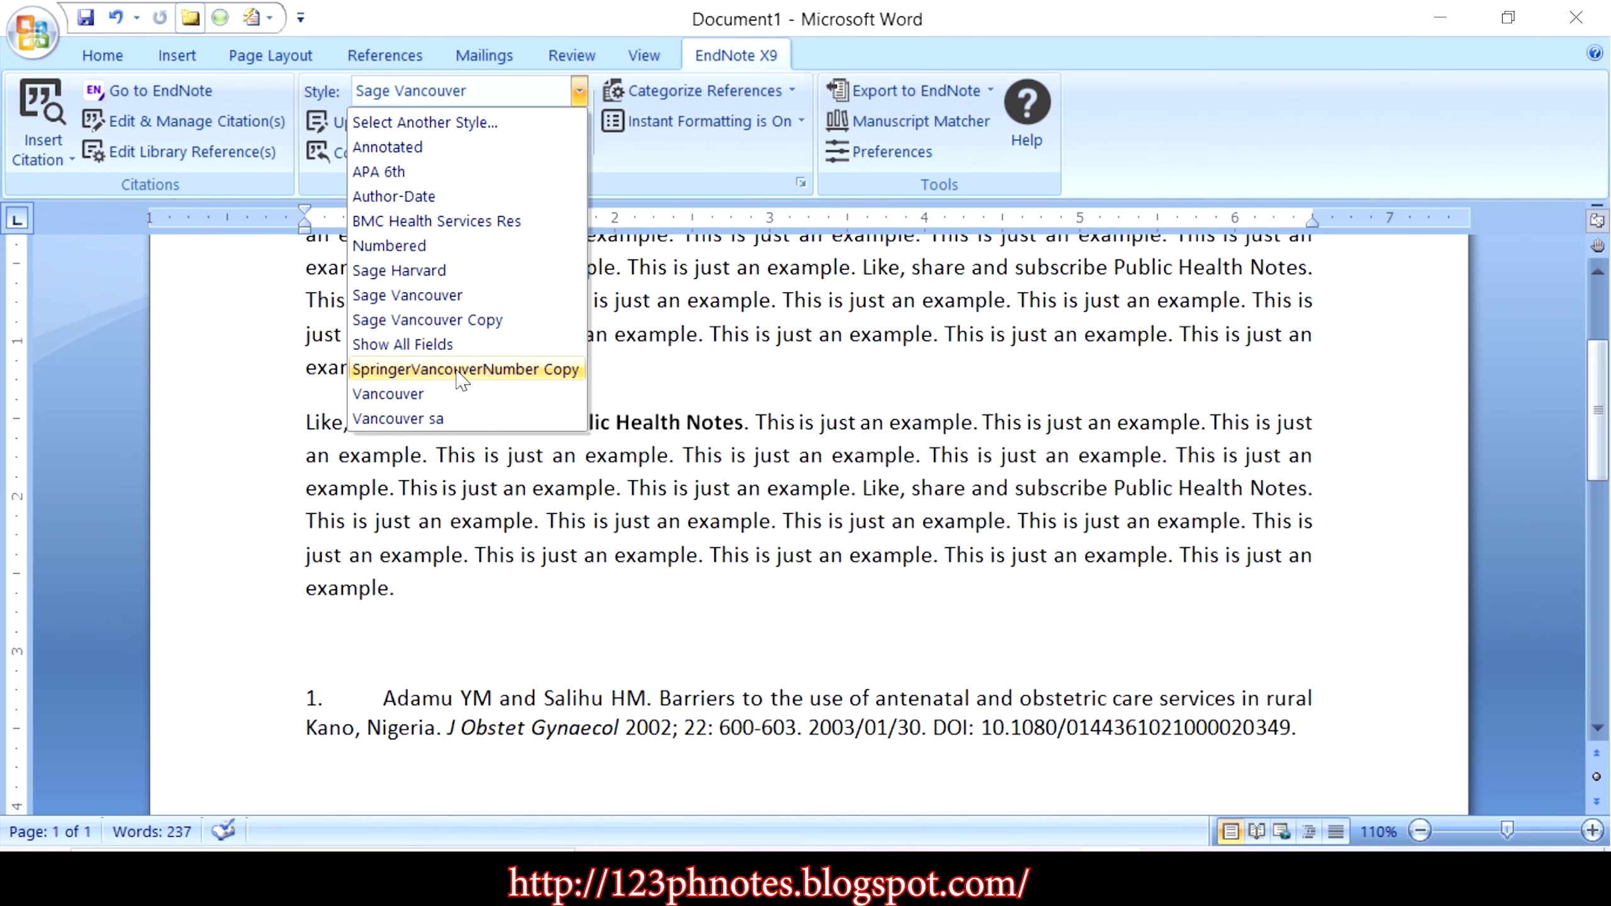
pyautogui.click(477, 197)
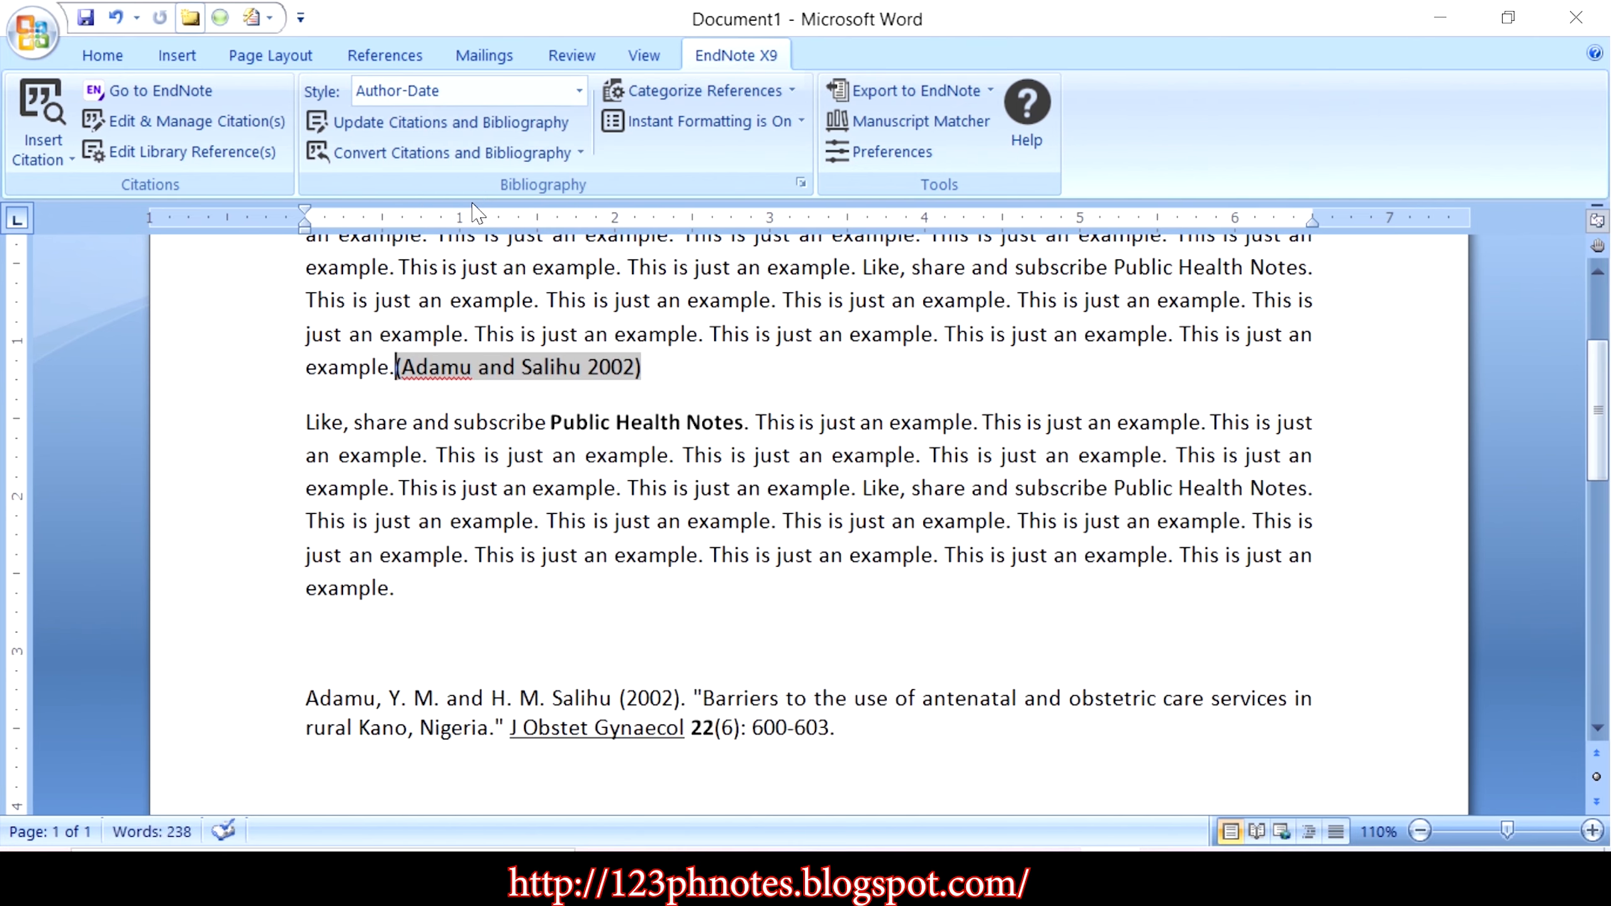
pyautogui.click(579, 91)
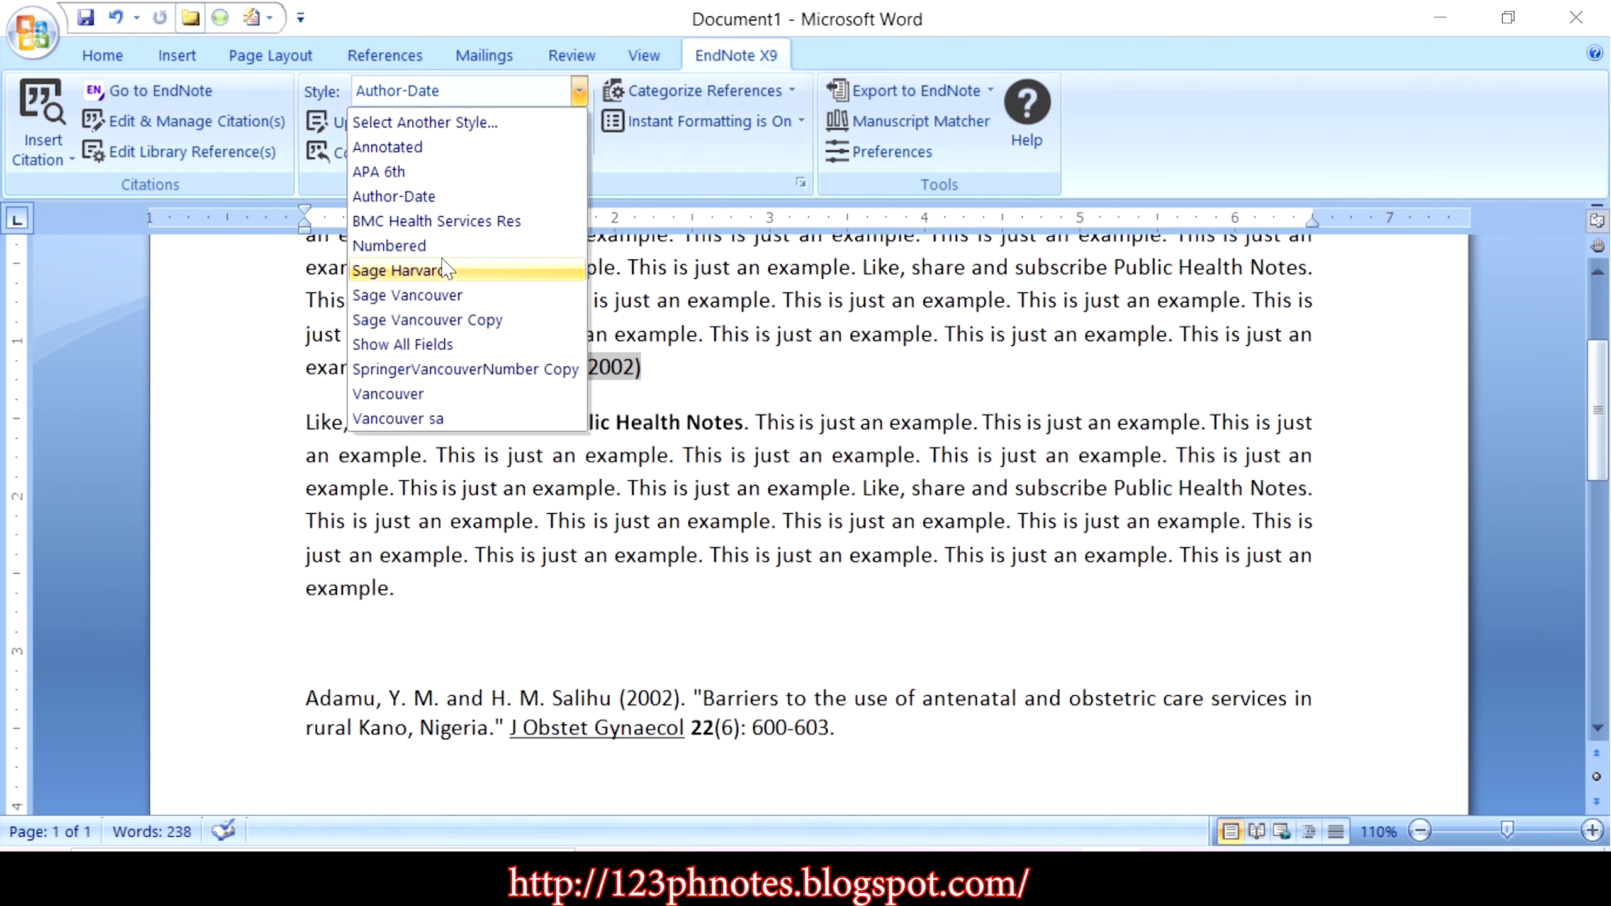
pyautogui.click(388, 394)
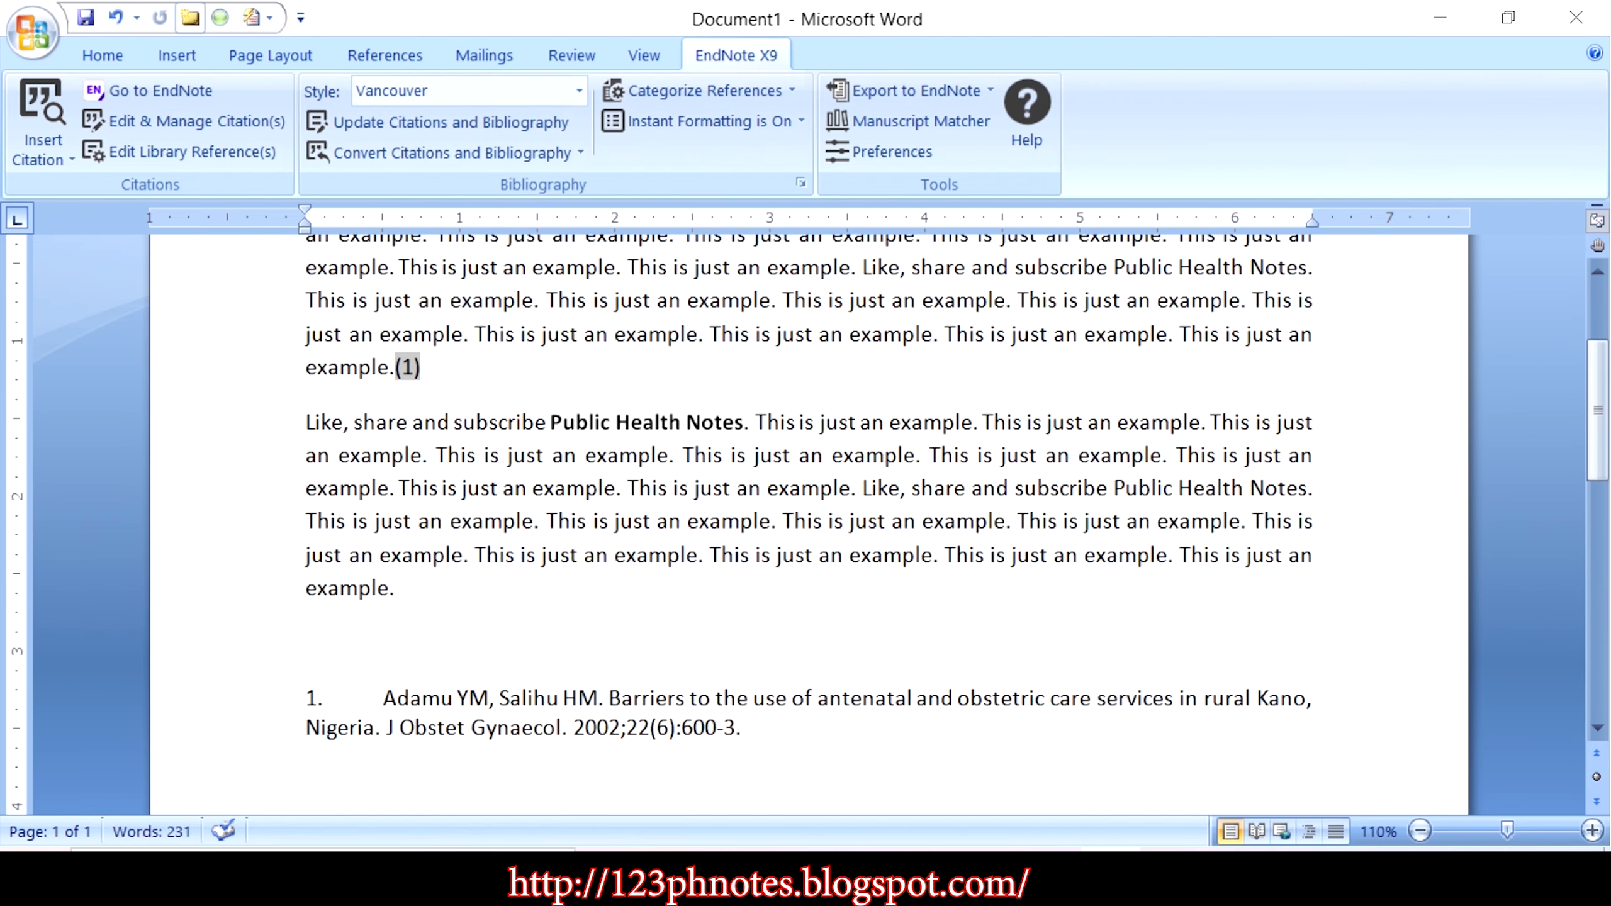
# Step: Return the document's citation and bibliography style to Sage Vancouver
pyautogui.click(578, 91)
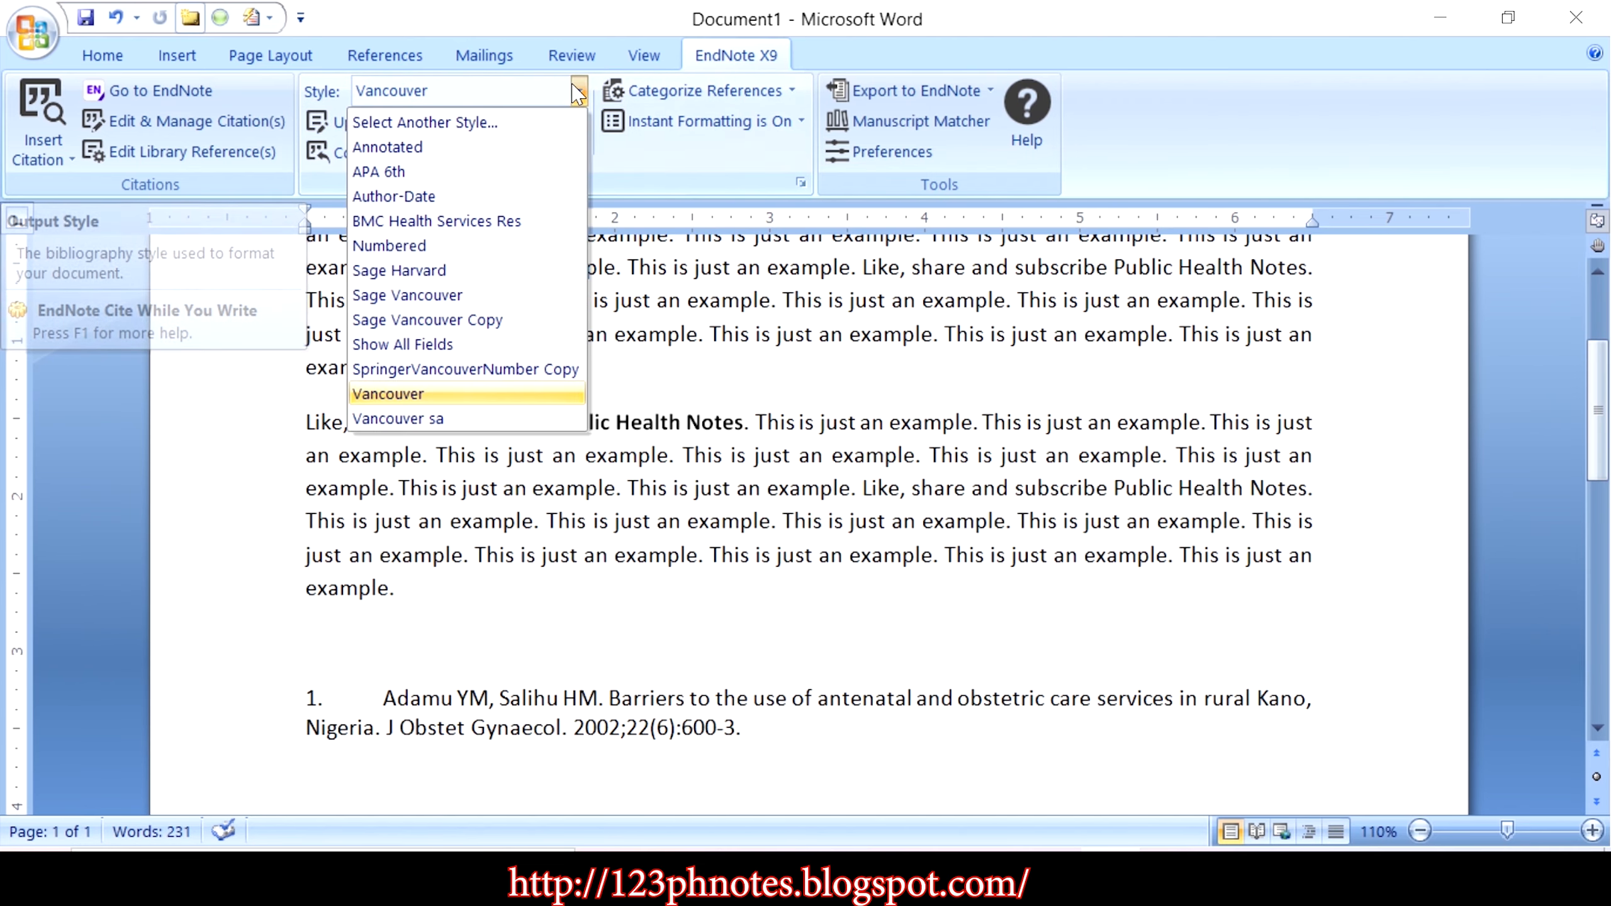
pyautogui.click(456, 304)
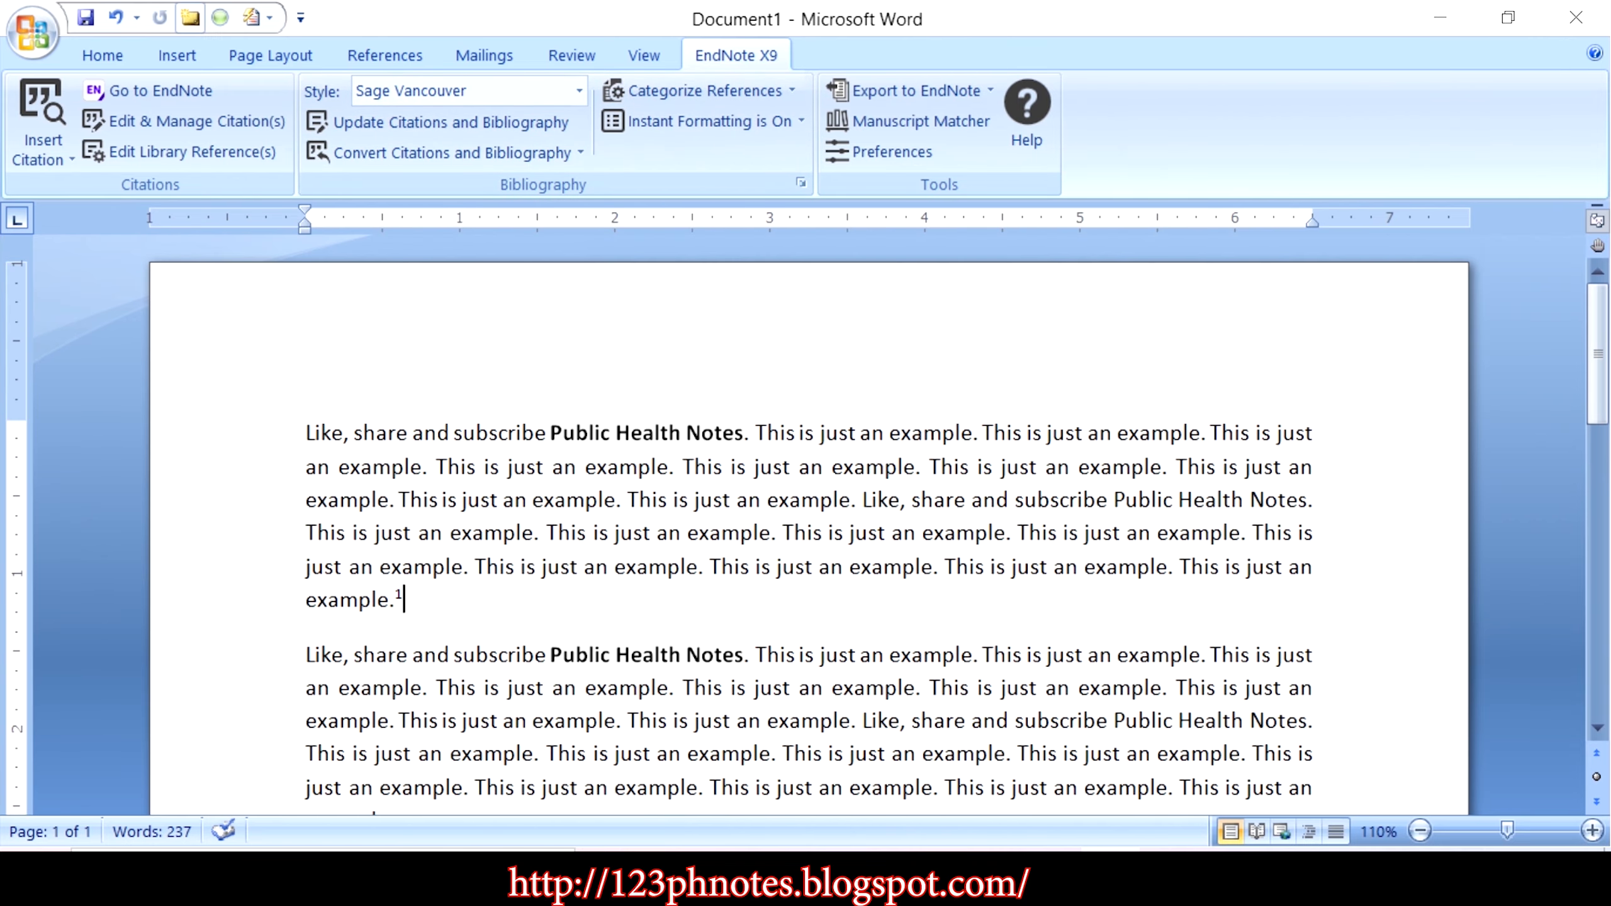
pyautogui.scroll(-3, 806, 540)
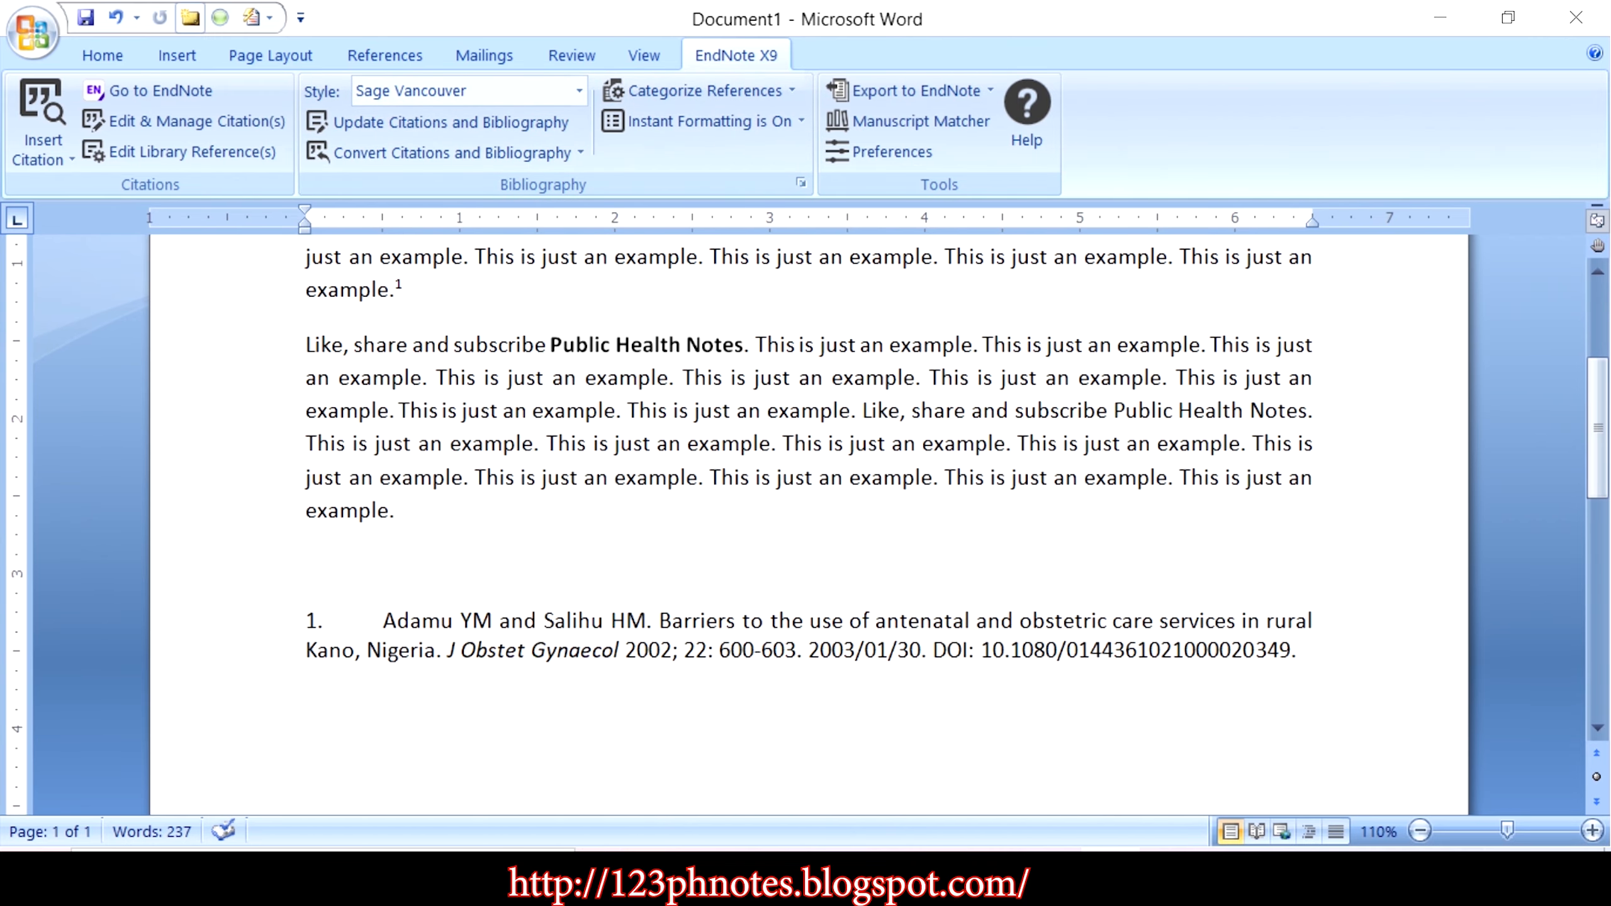
pyautogui.scroll(2, 806, 508)
pyautogui.click(579, 90)
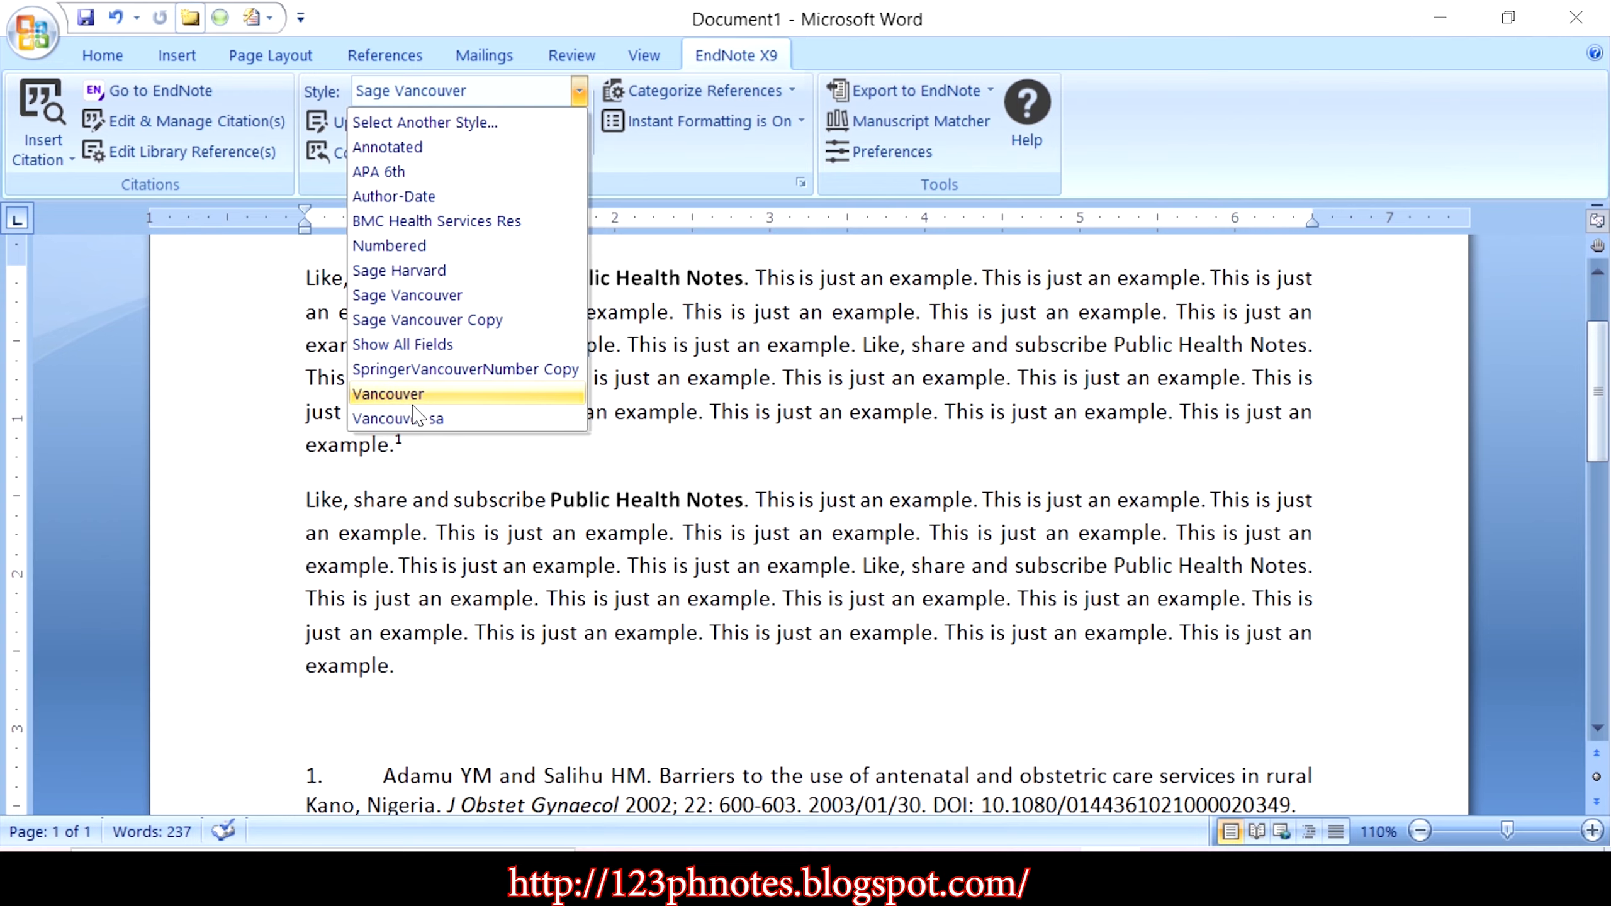
pyautogui.click(1059, 636)
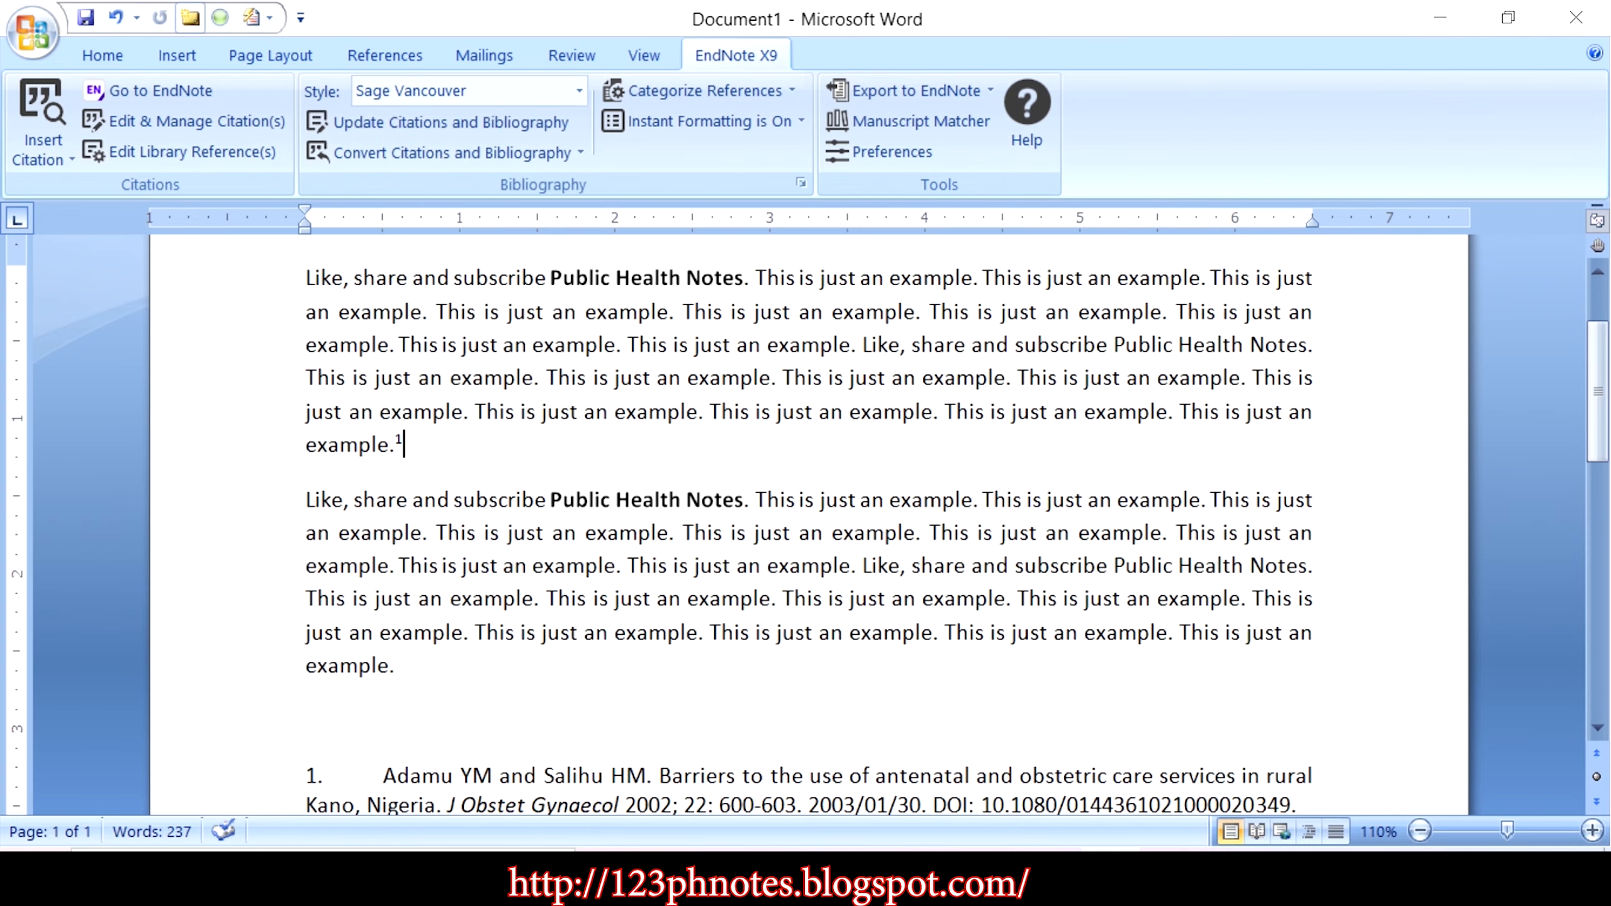
# Step: Switch to EndNote and look through the available output styles, including the Sage and Vancouver ones, in the Style Manager
pyautogui.click(1051, 878)
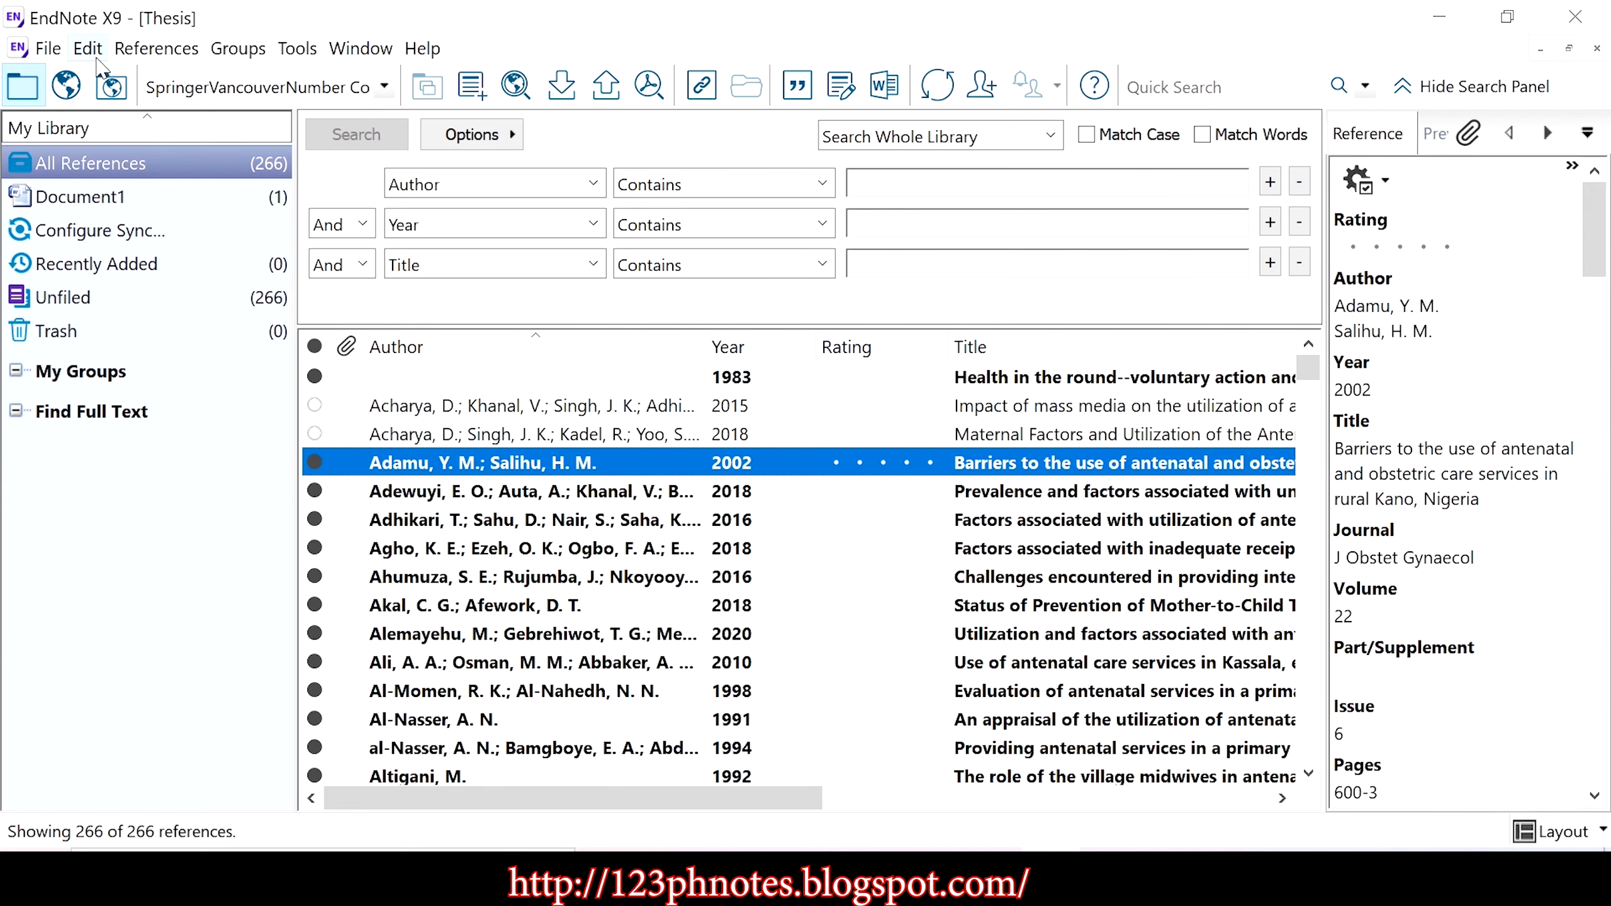
pyautogui.click(95, 52)
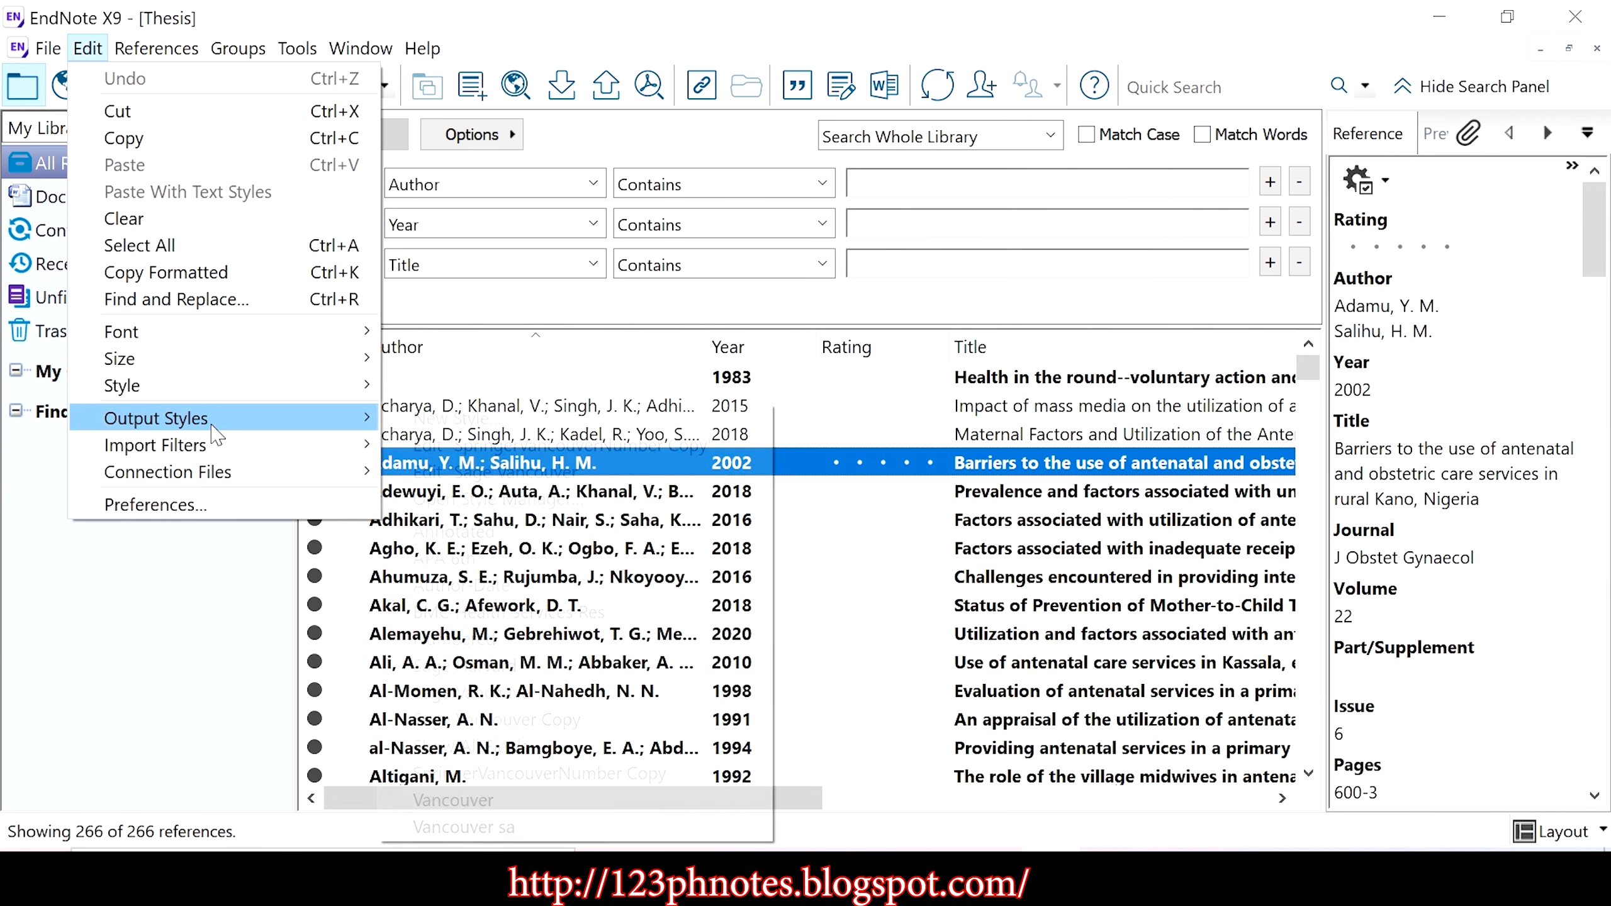
pyautogui.moveTo(215, 434)
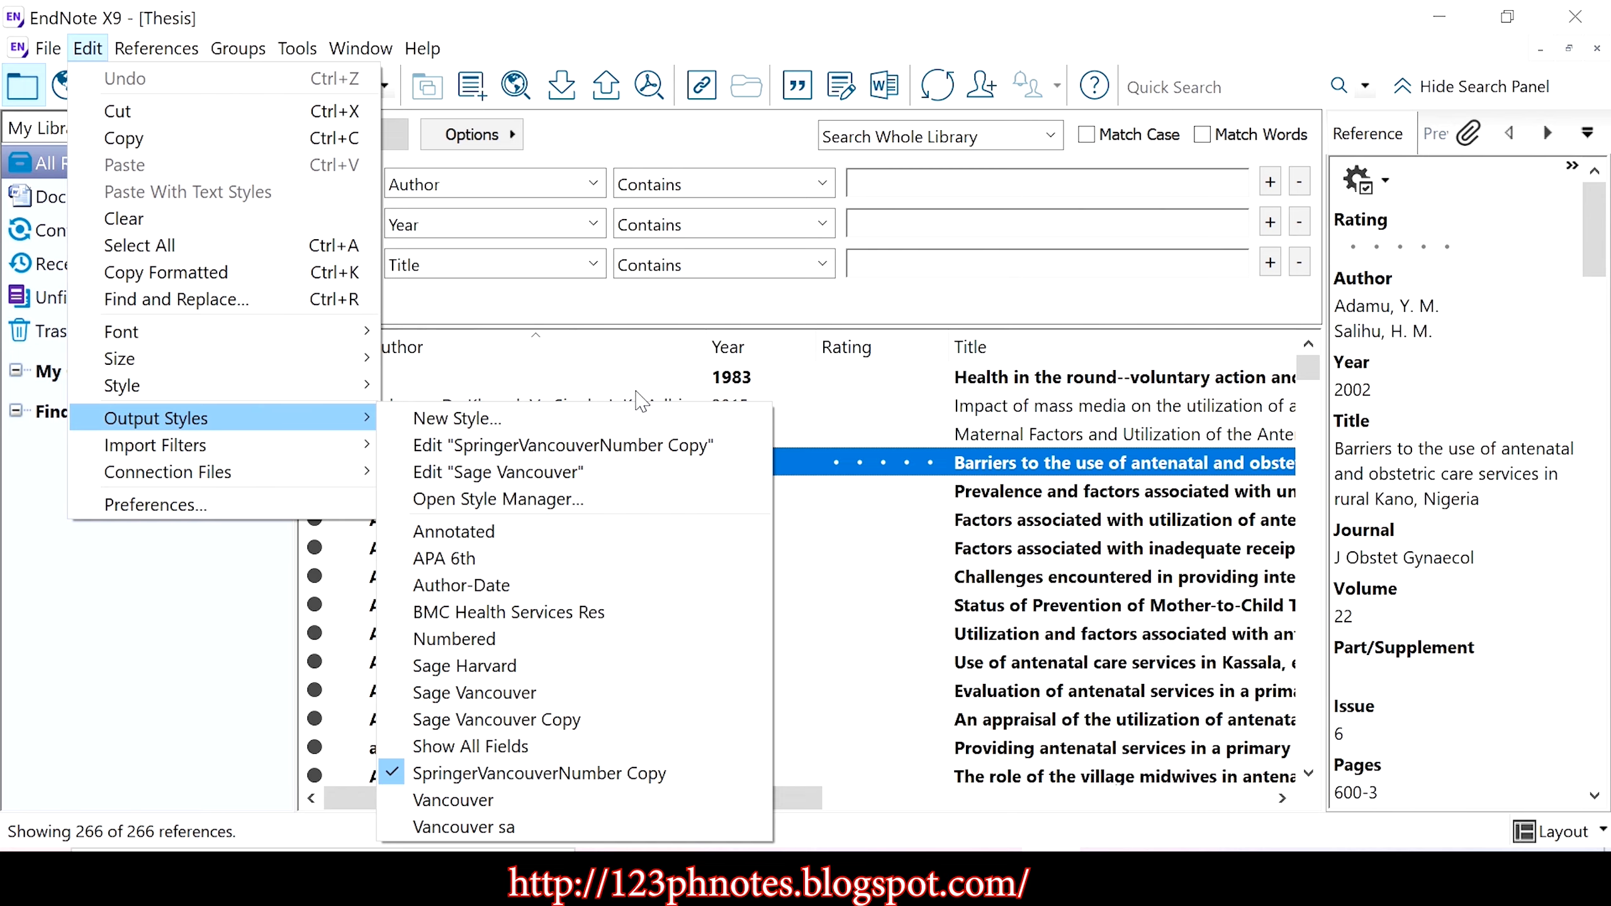
pyautogui.click(637, 493)
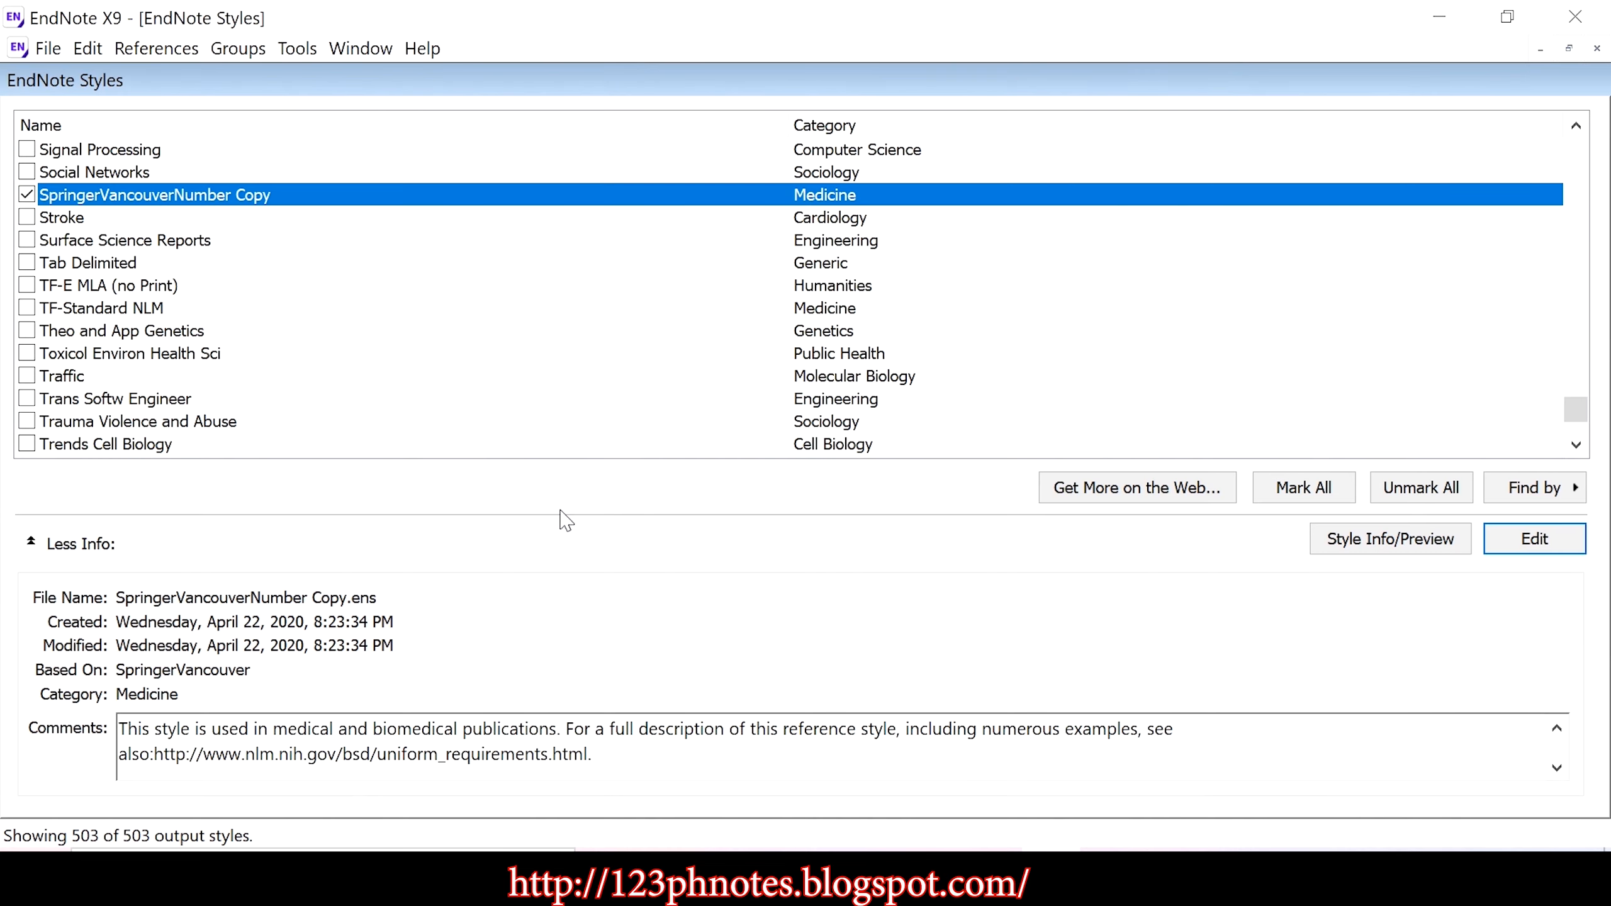
pyautogui.scroll(-6, 471, 267)
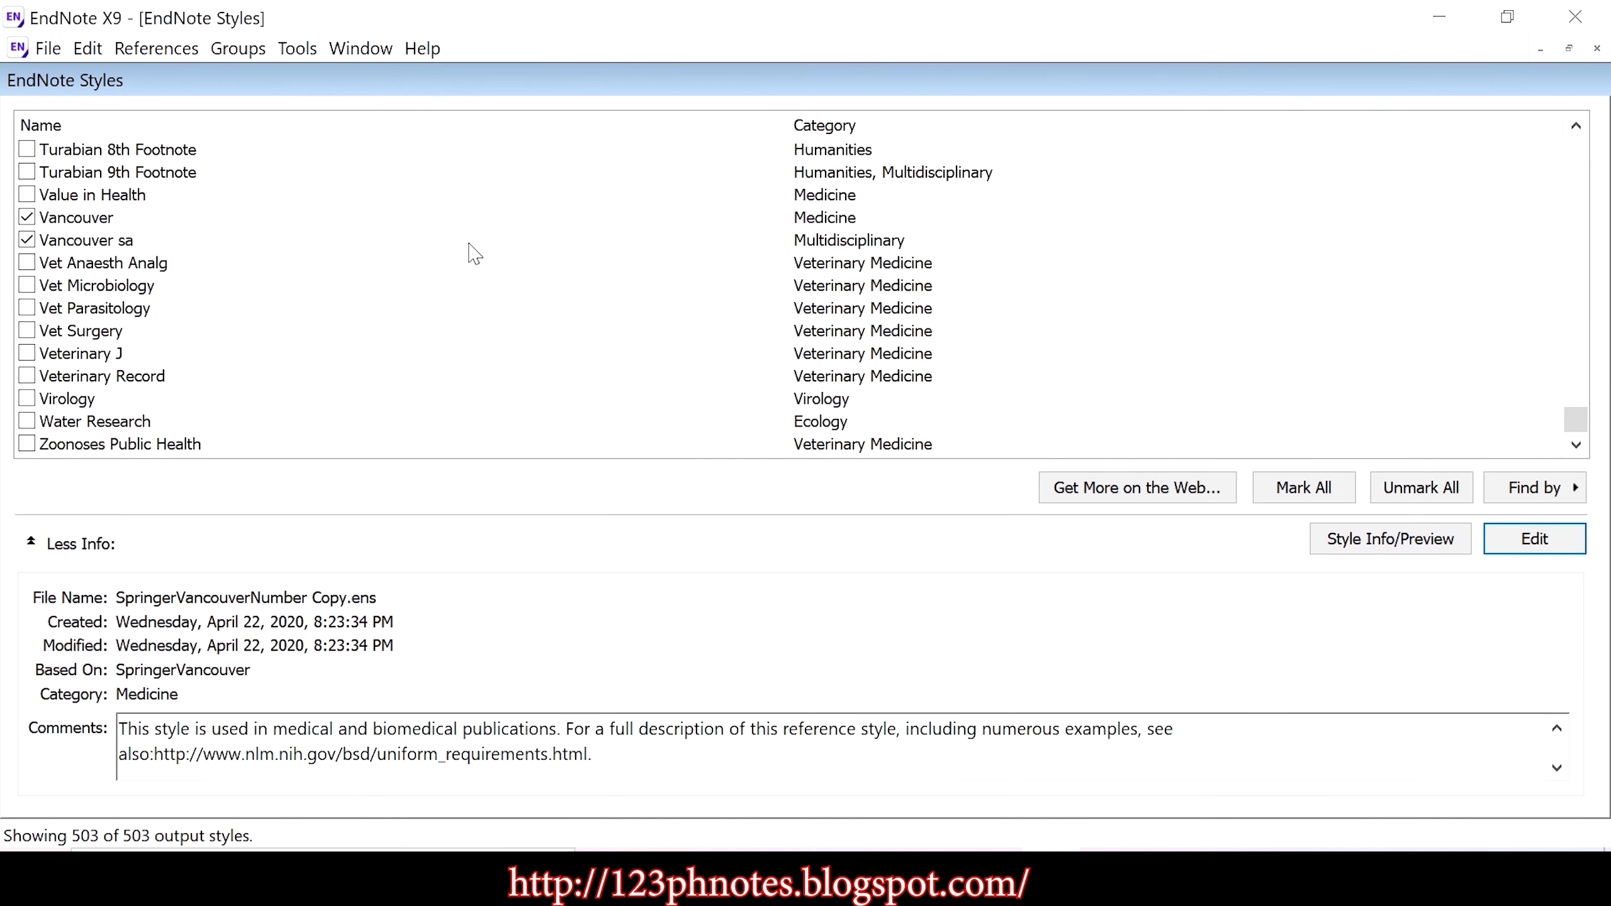
pyautogui.scroll(9, 474, 253)
pyautogui.scroll(-4, 475, 254)
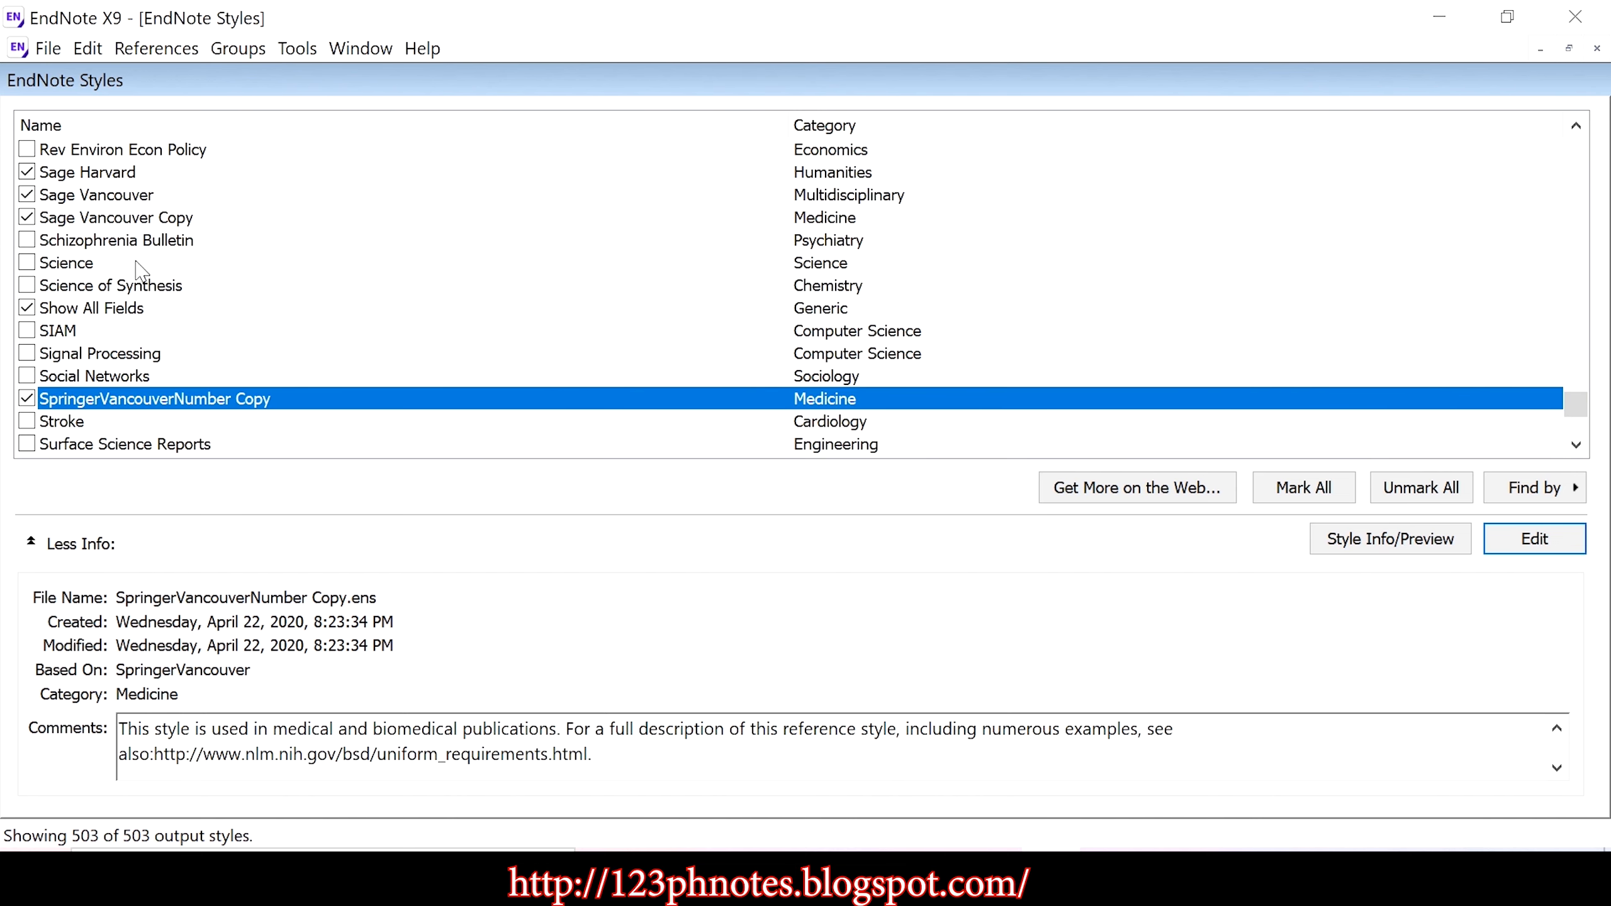
pyautogui.click(26, 197)
pyautogui.click(1597, 50)
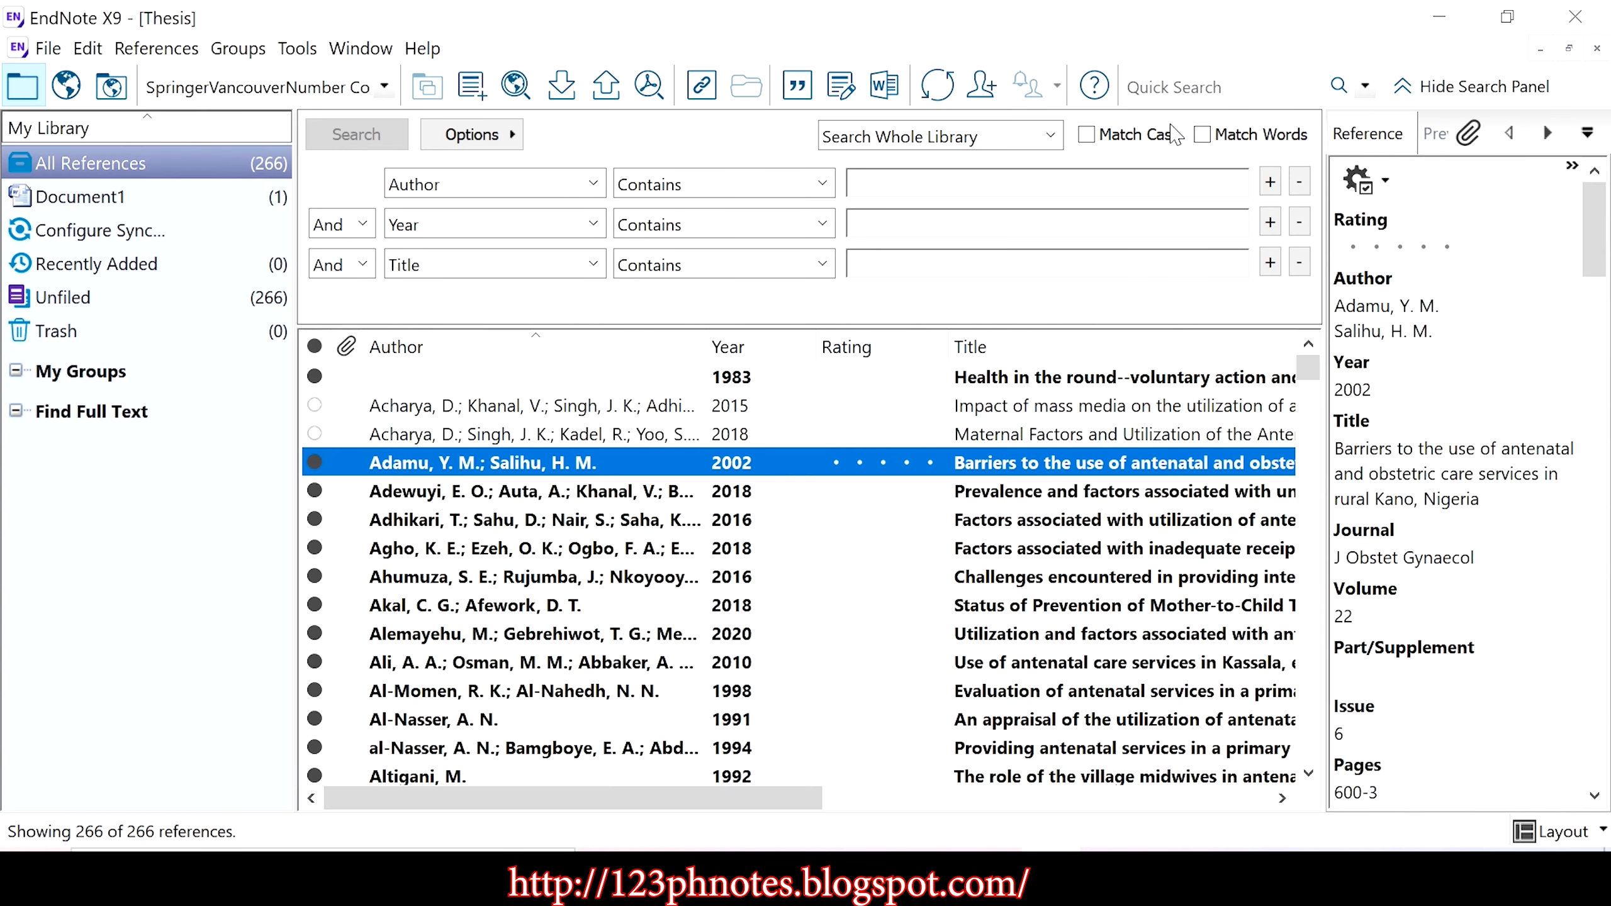
# Step: Compare the output styles offered in the EndNote library and in the Word document, and check the document's bibliography entry
pyautogui.click(384, 86)
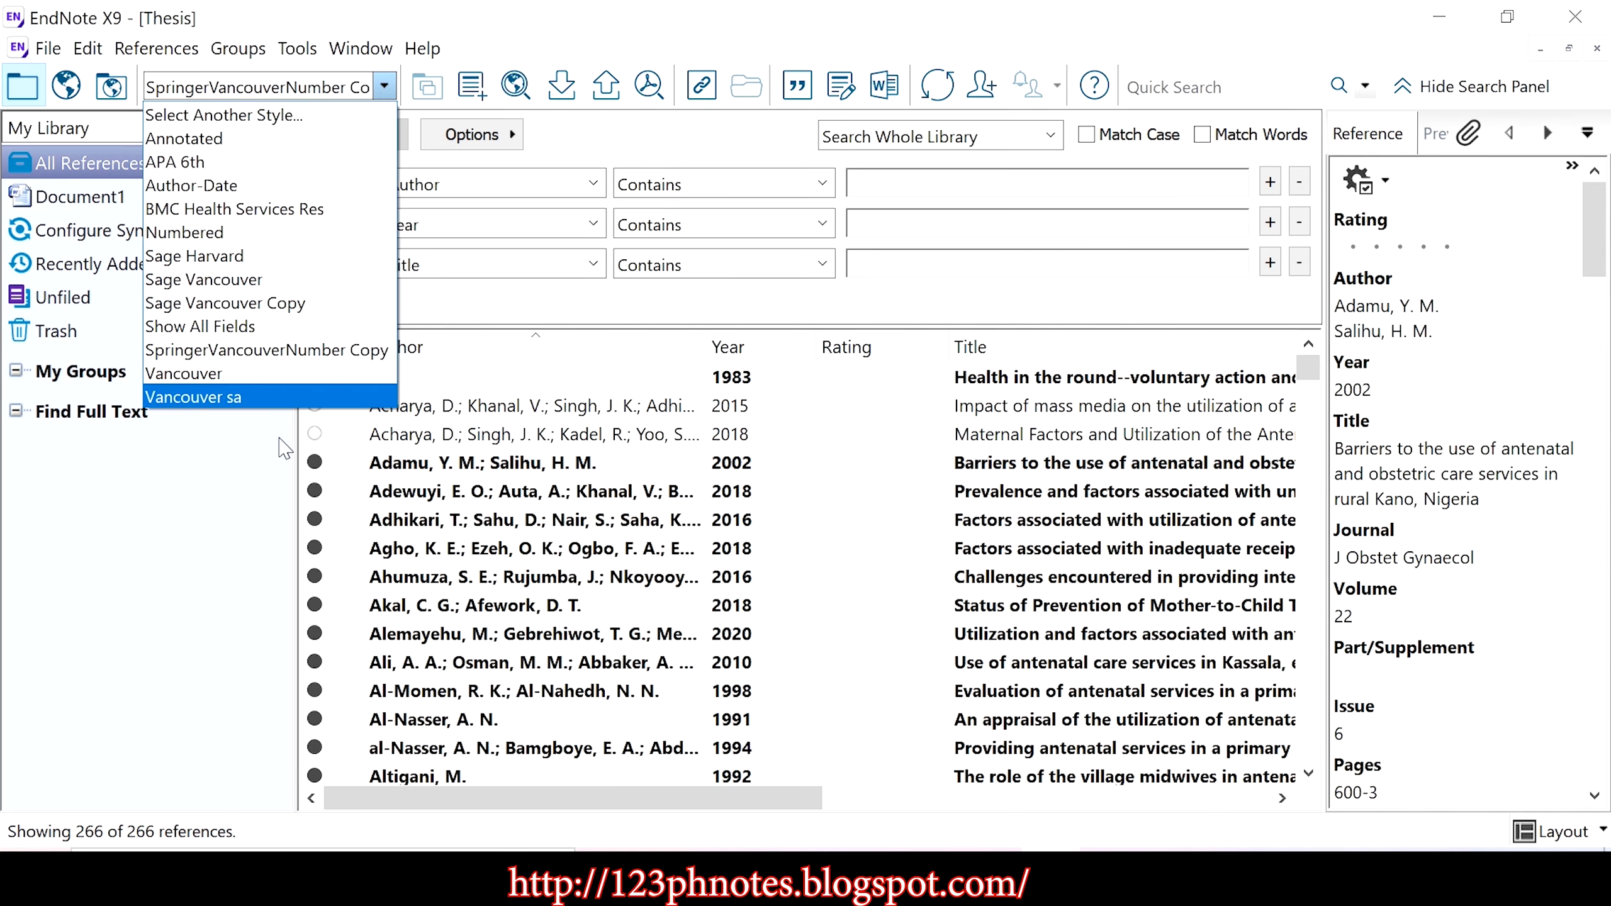
pyautogui.click(1111, 876)
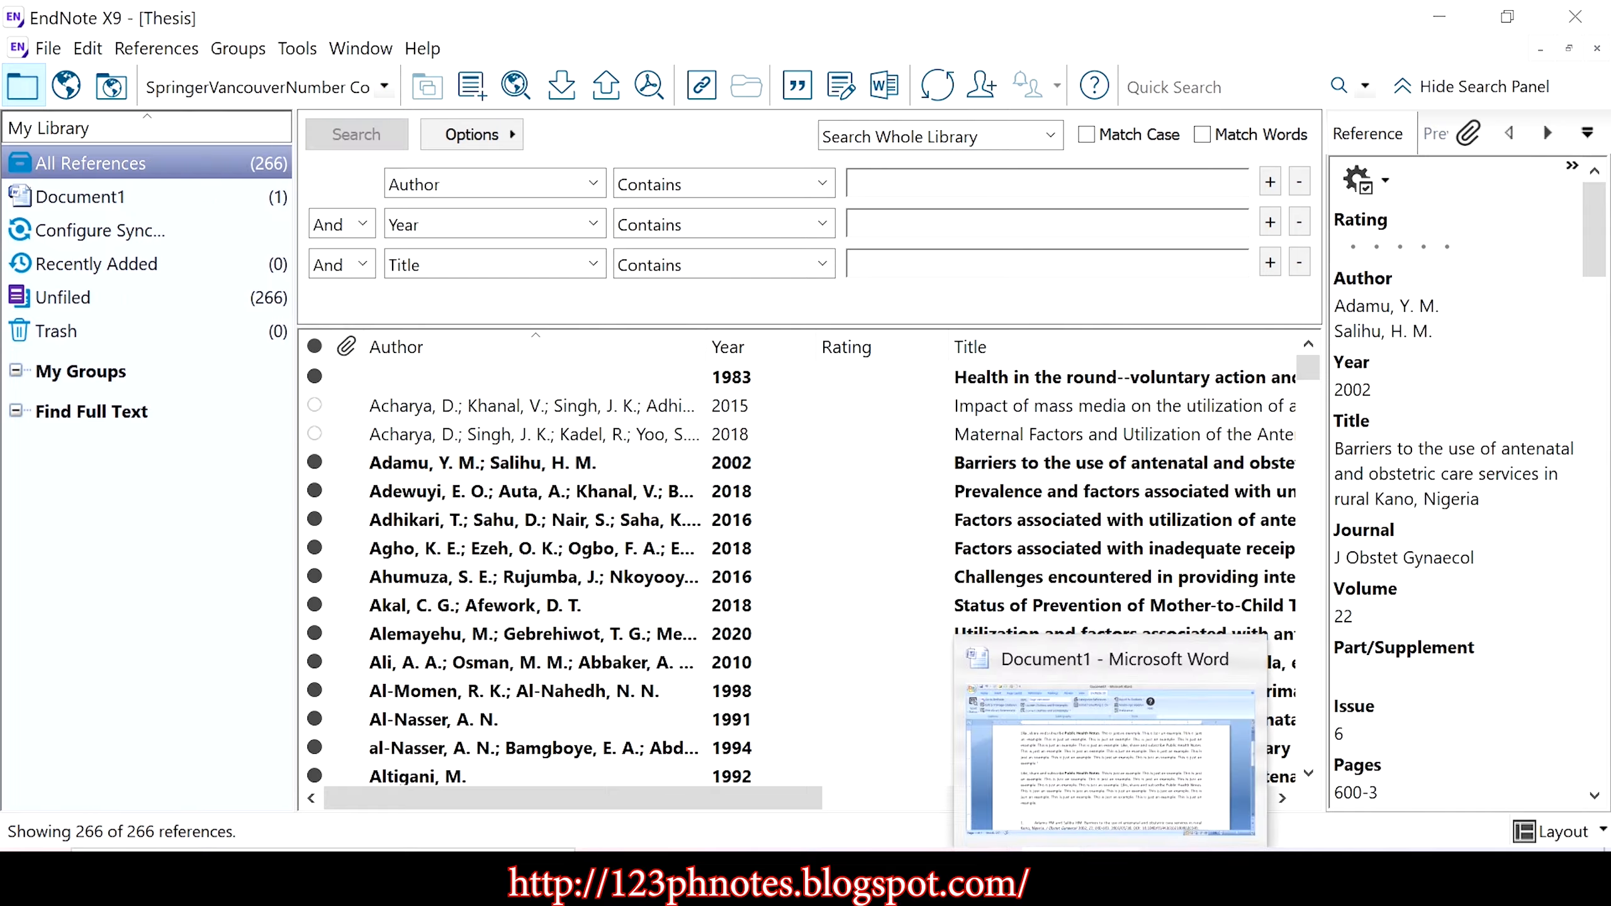
pyautogui.click(579, 90)
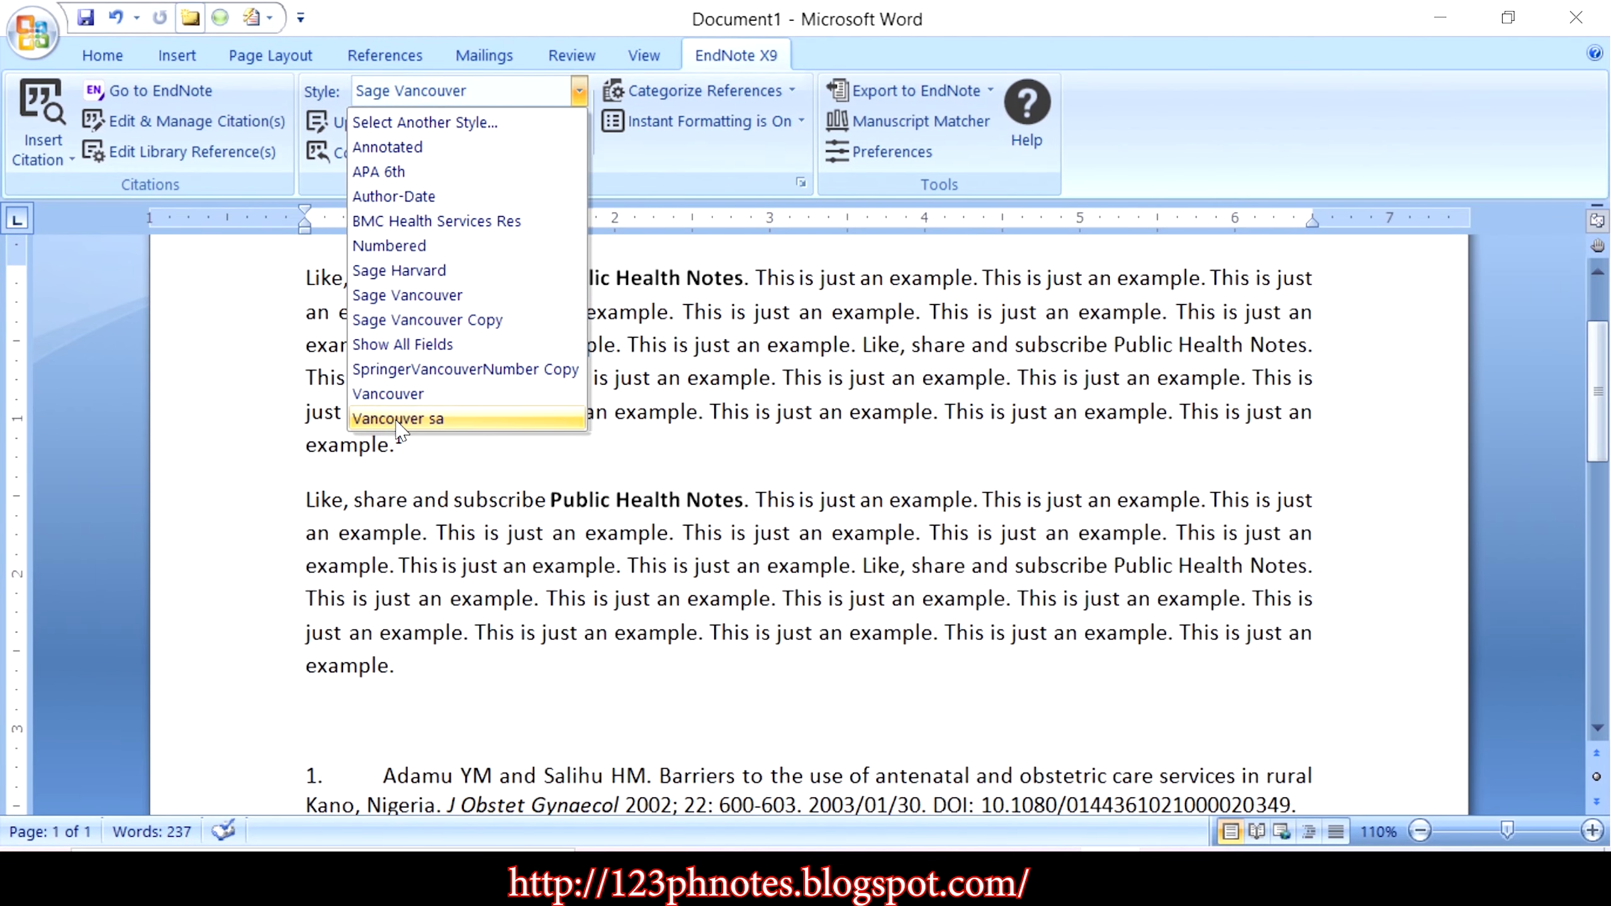
pyautogui.click(847, 335)
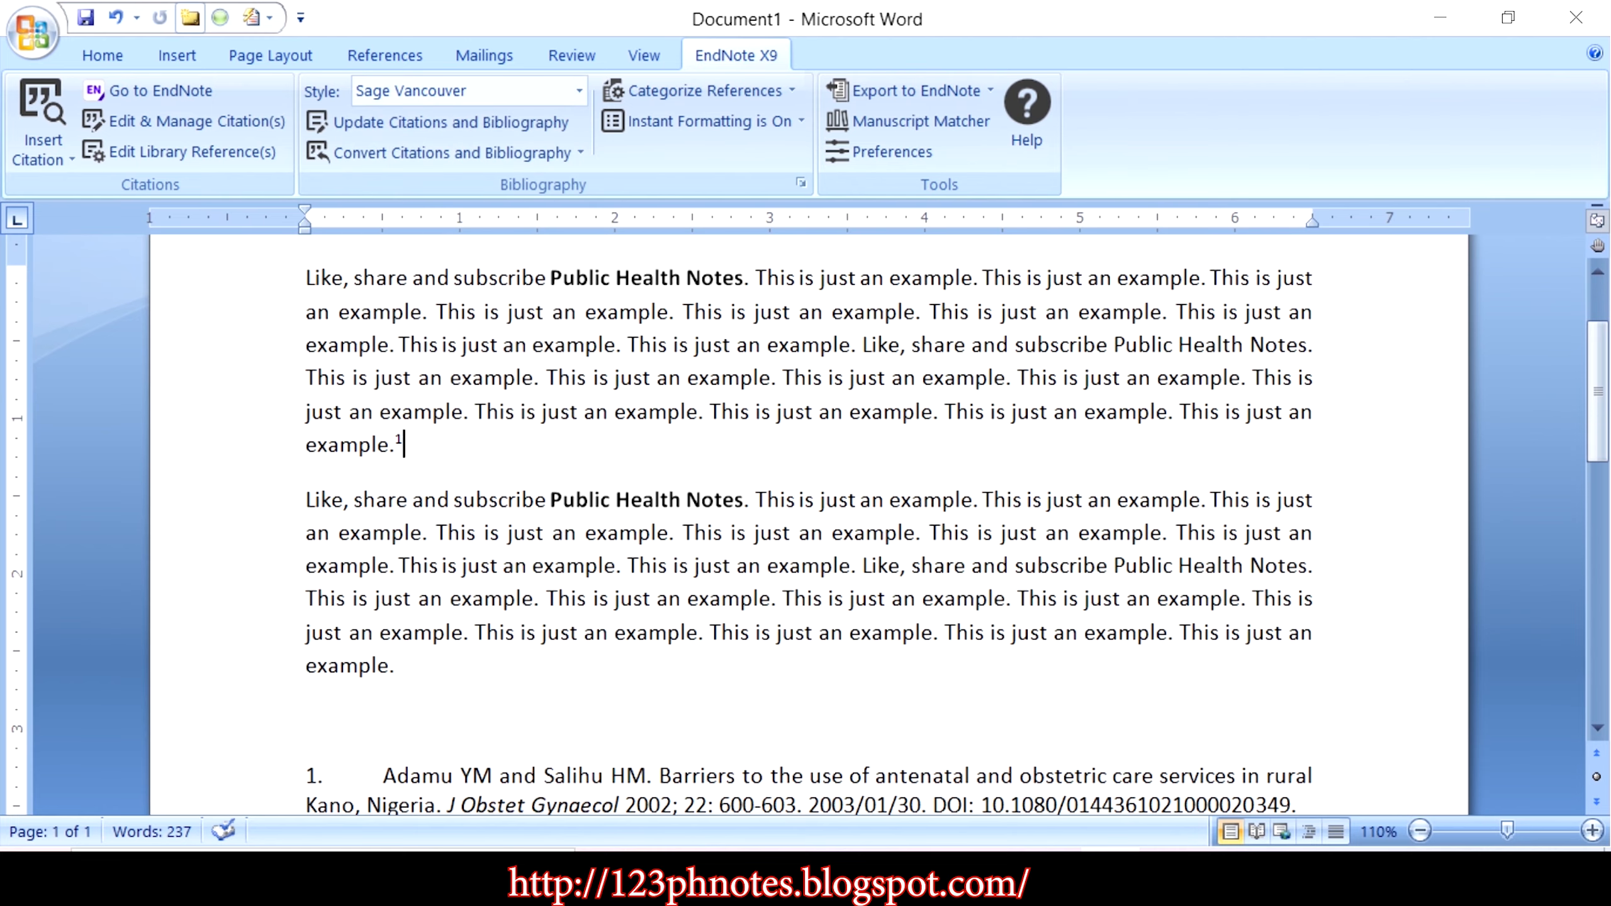
pyautogui.click(580, 94)
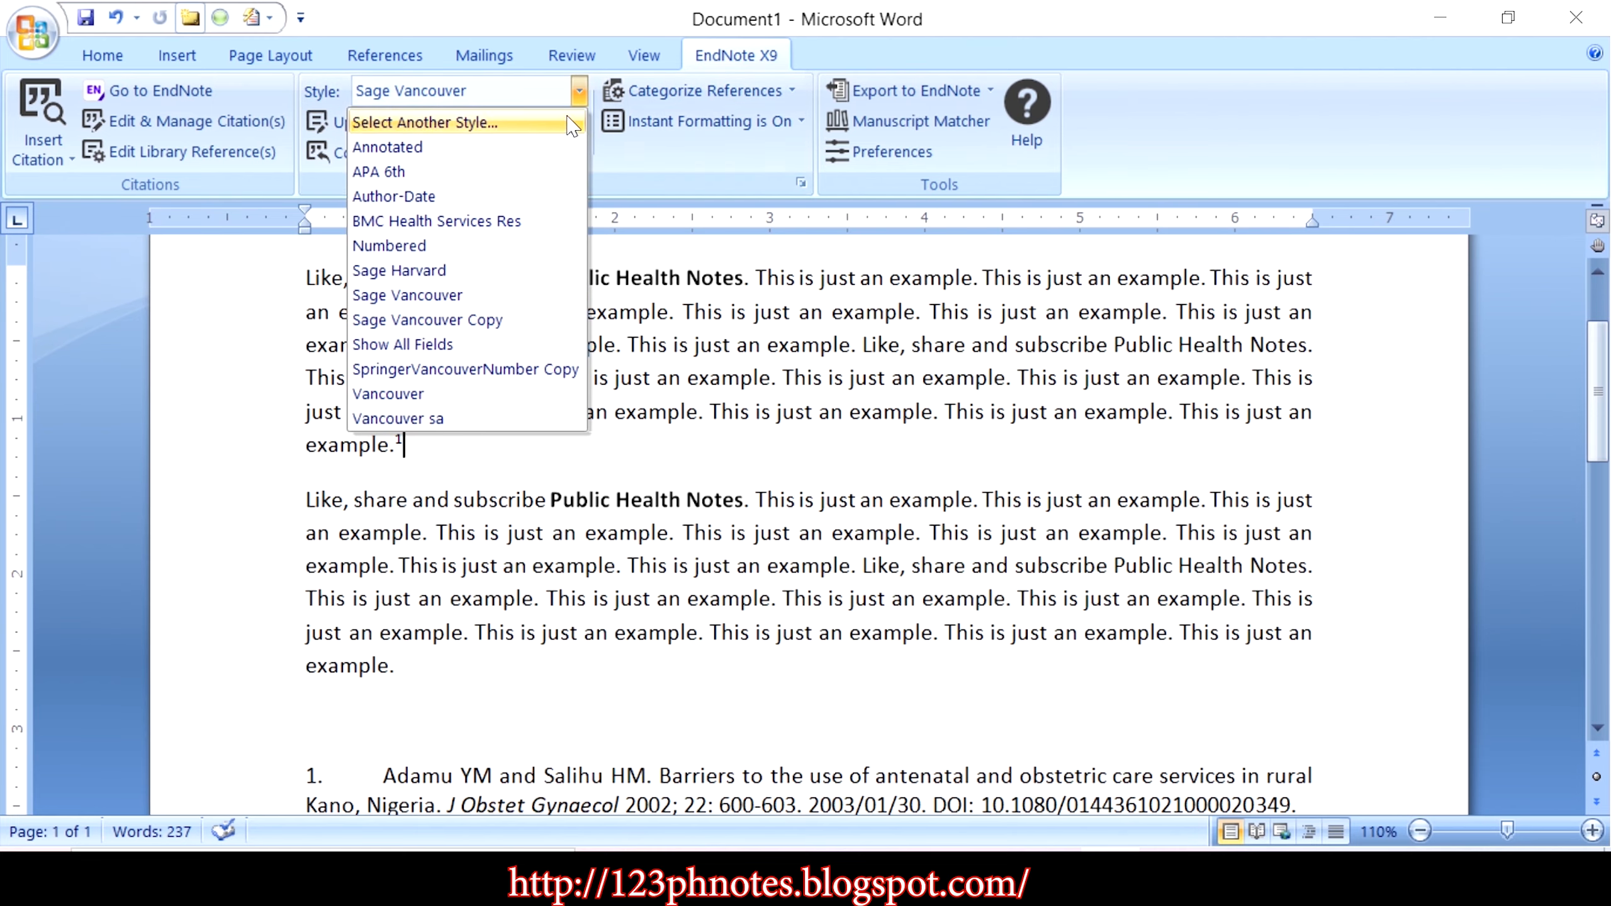
pyautogui.click(717, 381)
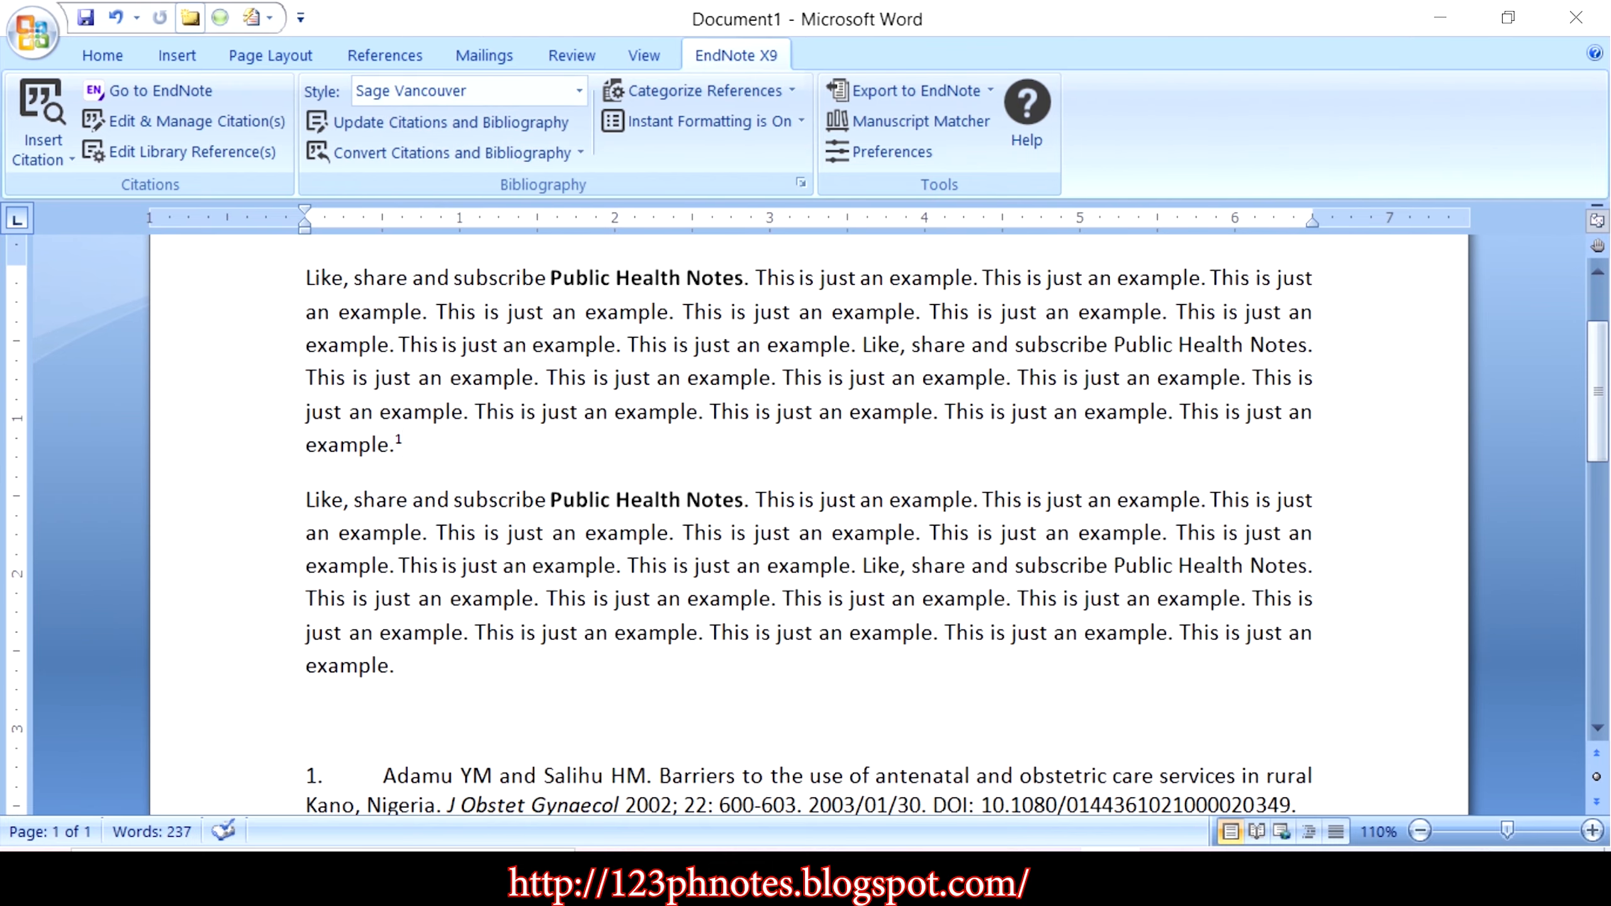
pyautogui.scroll(-3, 809, 524)
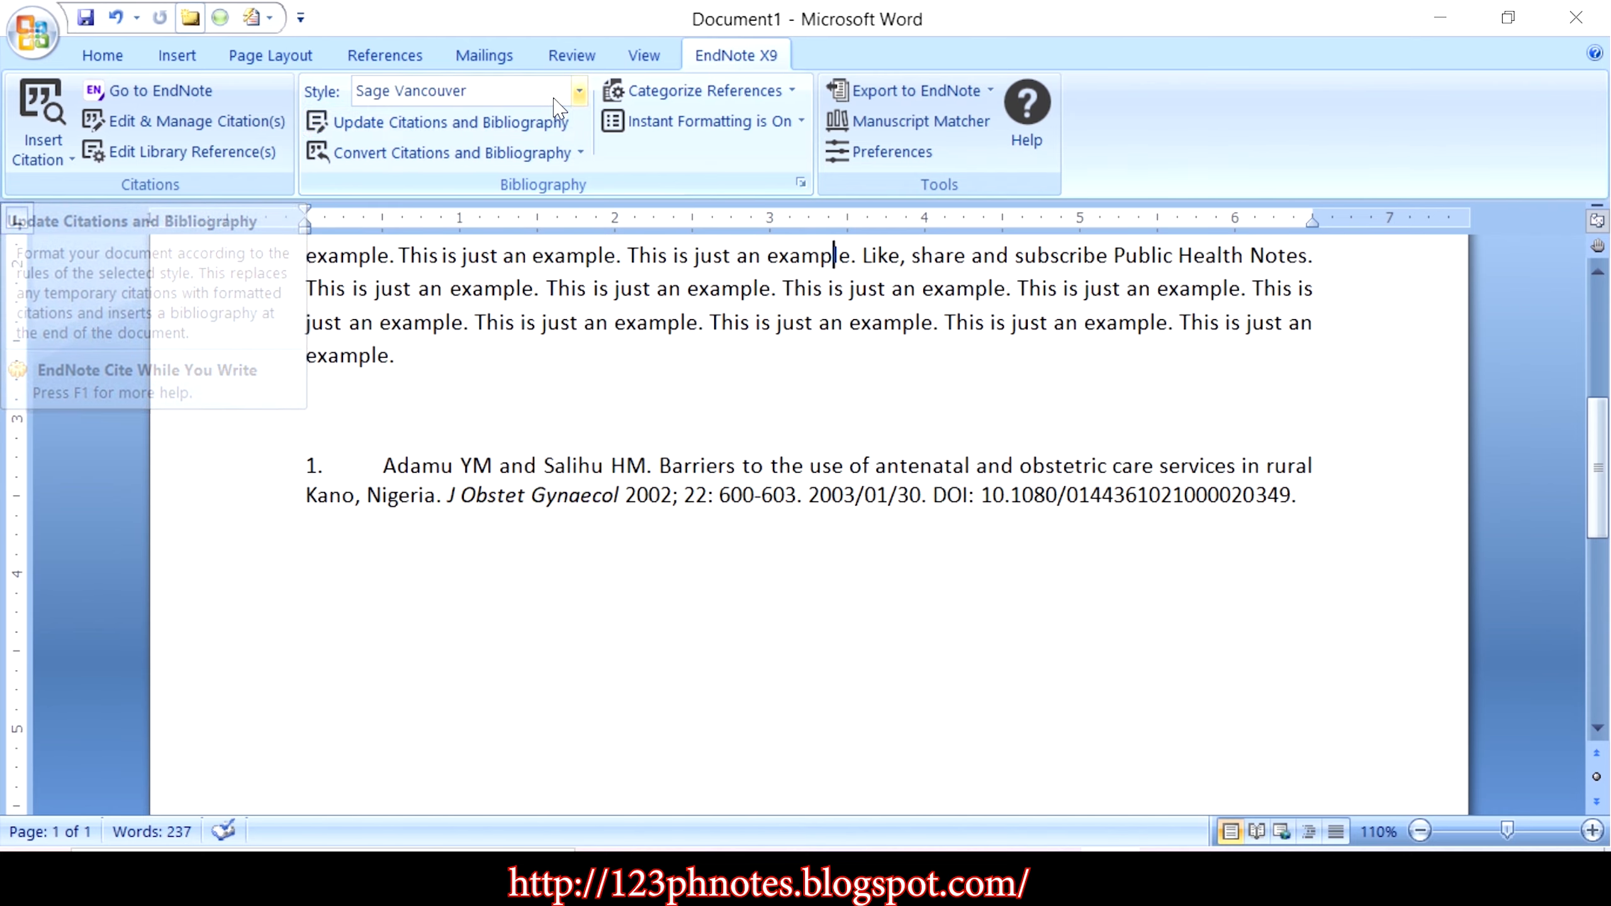
pyautogui.click(579, 91)
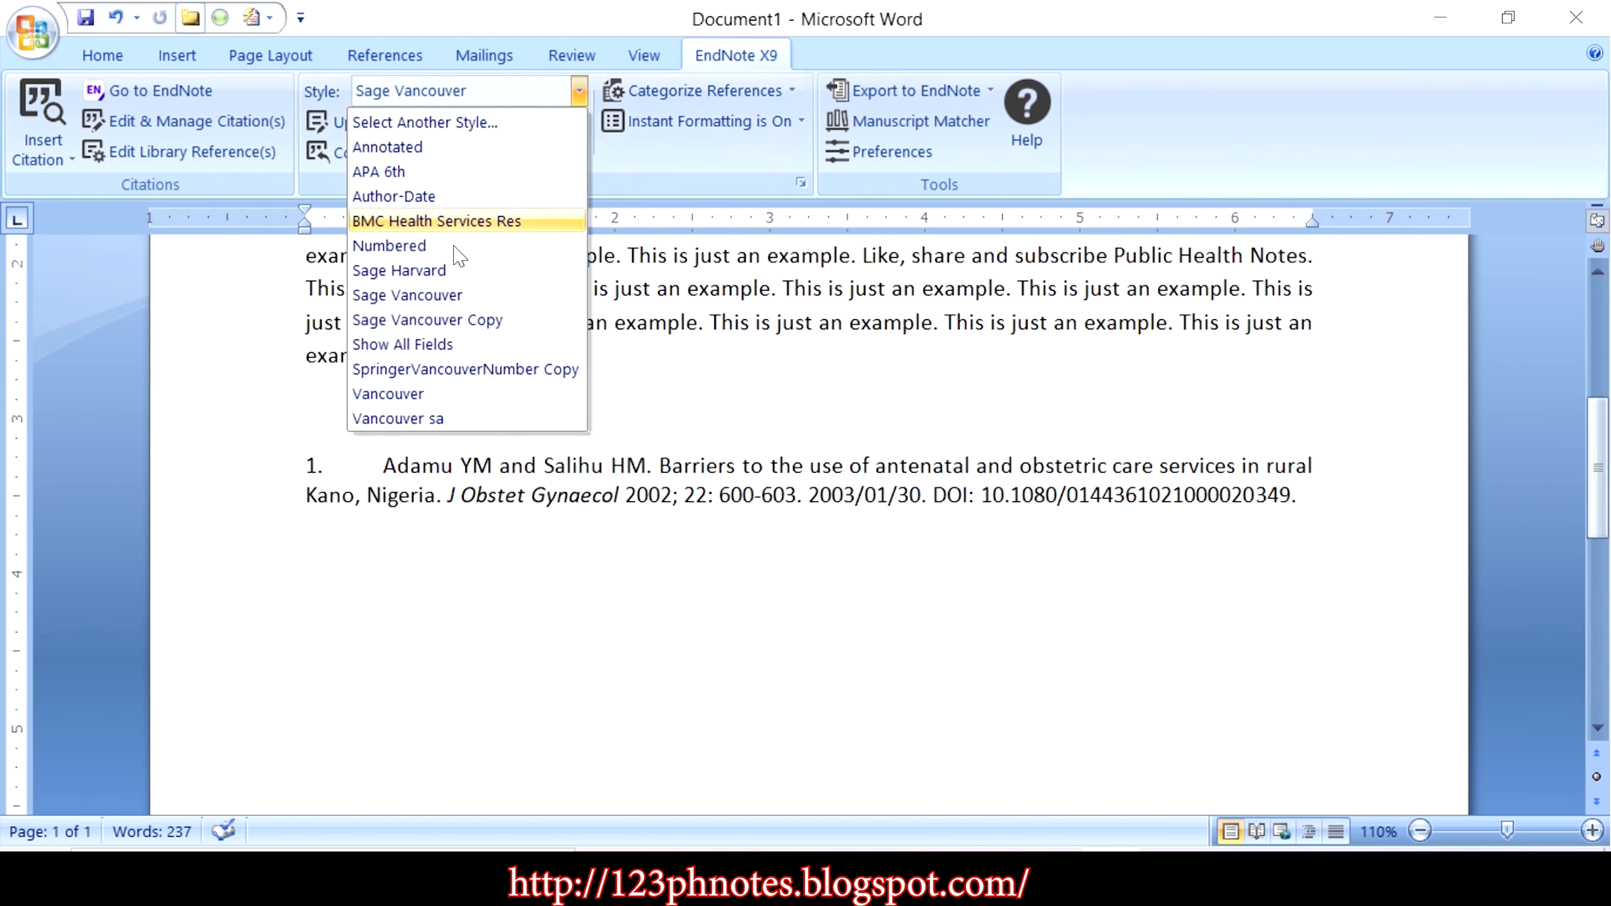
# Step: Switch to the EndNote Thesis library and create a new reference
pyautogui.click(1063, 873)
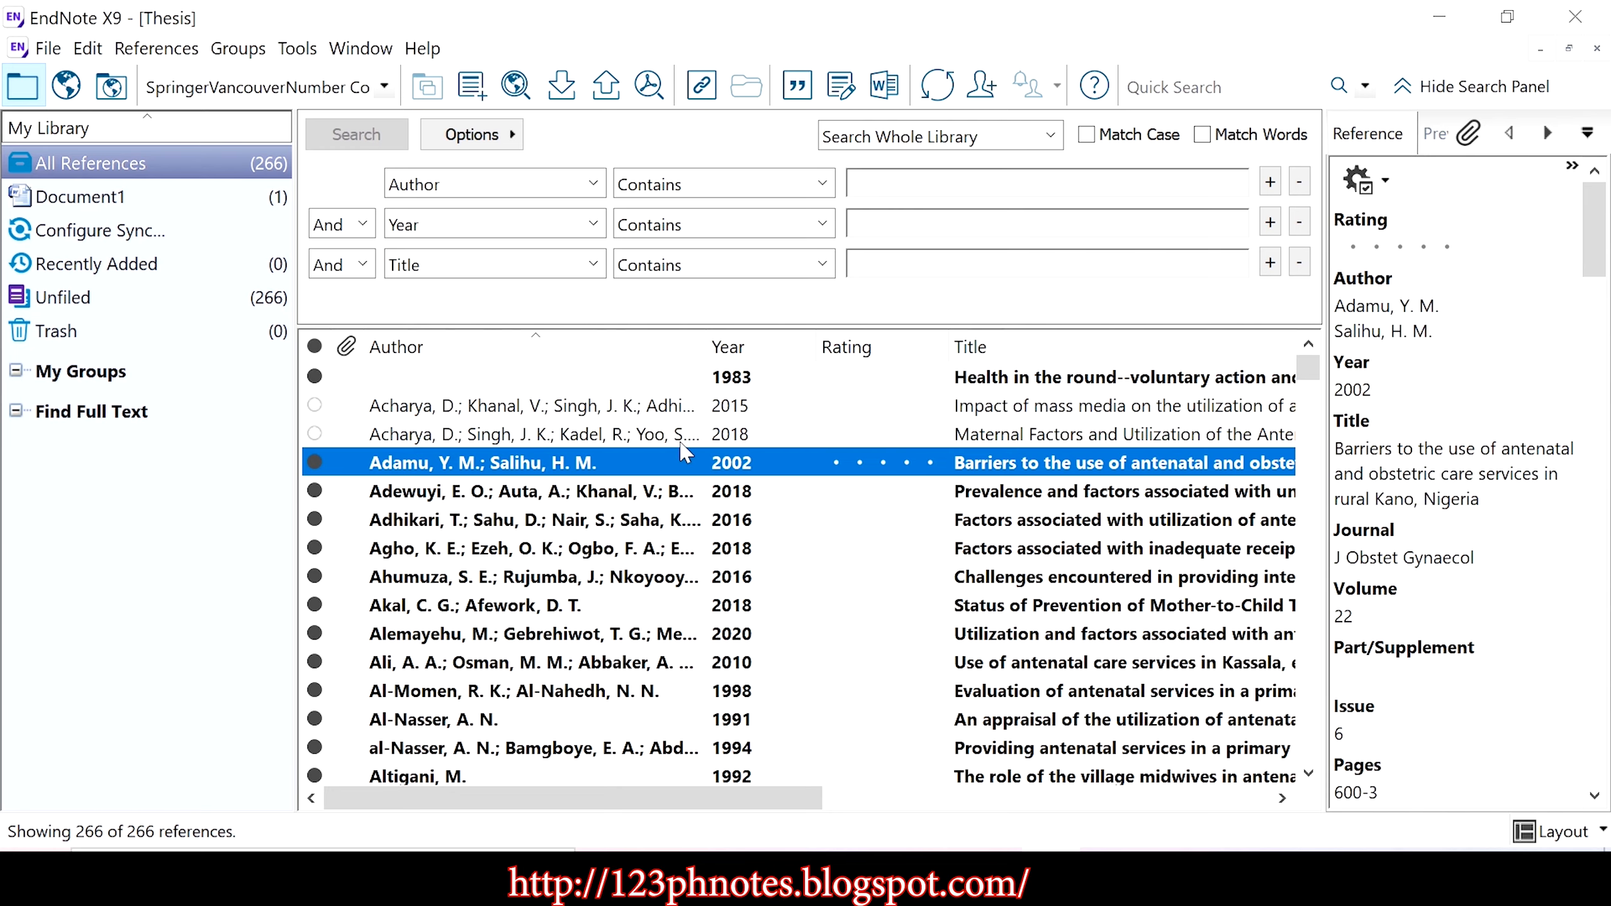
pyautogui.scroll(-4, 683, 452)
pyautogui.scroll(4, 685, 444)
pyautogui.click(170, 53)
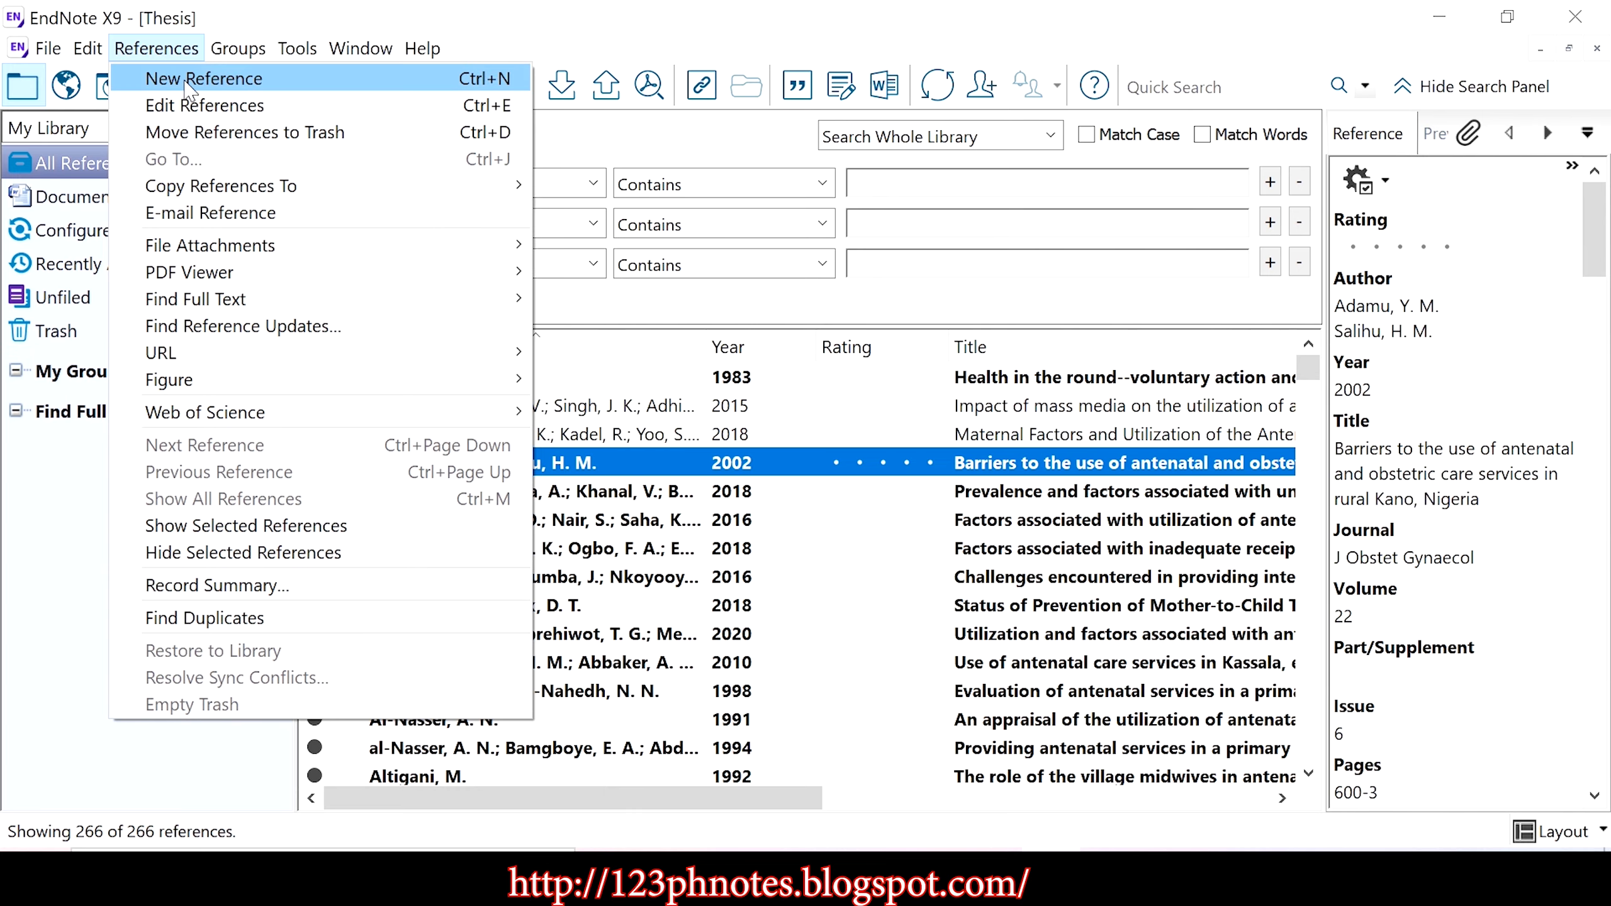
pyautogui.click(189, 81)
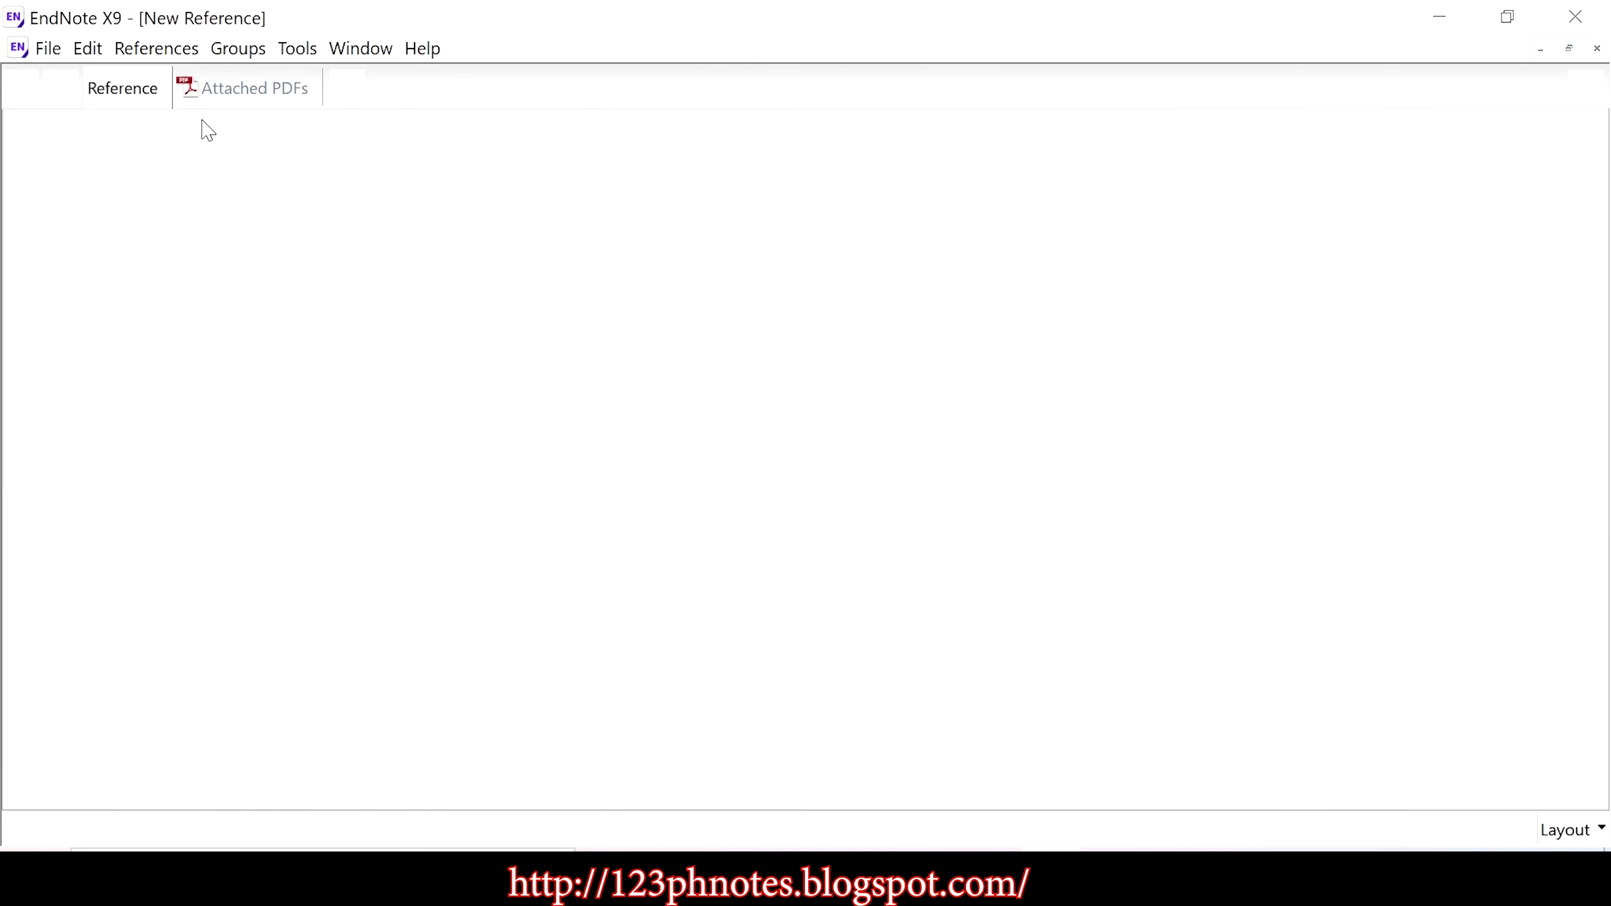
# Step: Examine the new reference's fields and the reference types that can be chosen for it
pyautogui.scroll(-8, 323, 744)
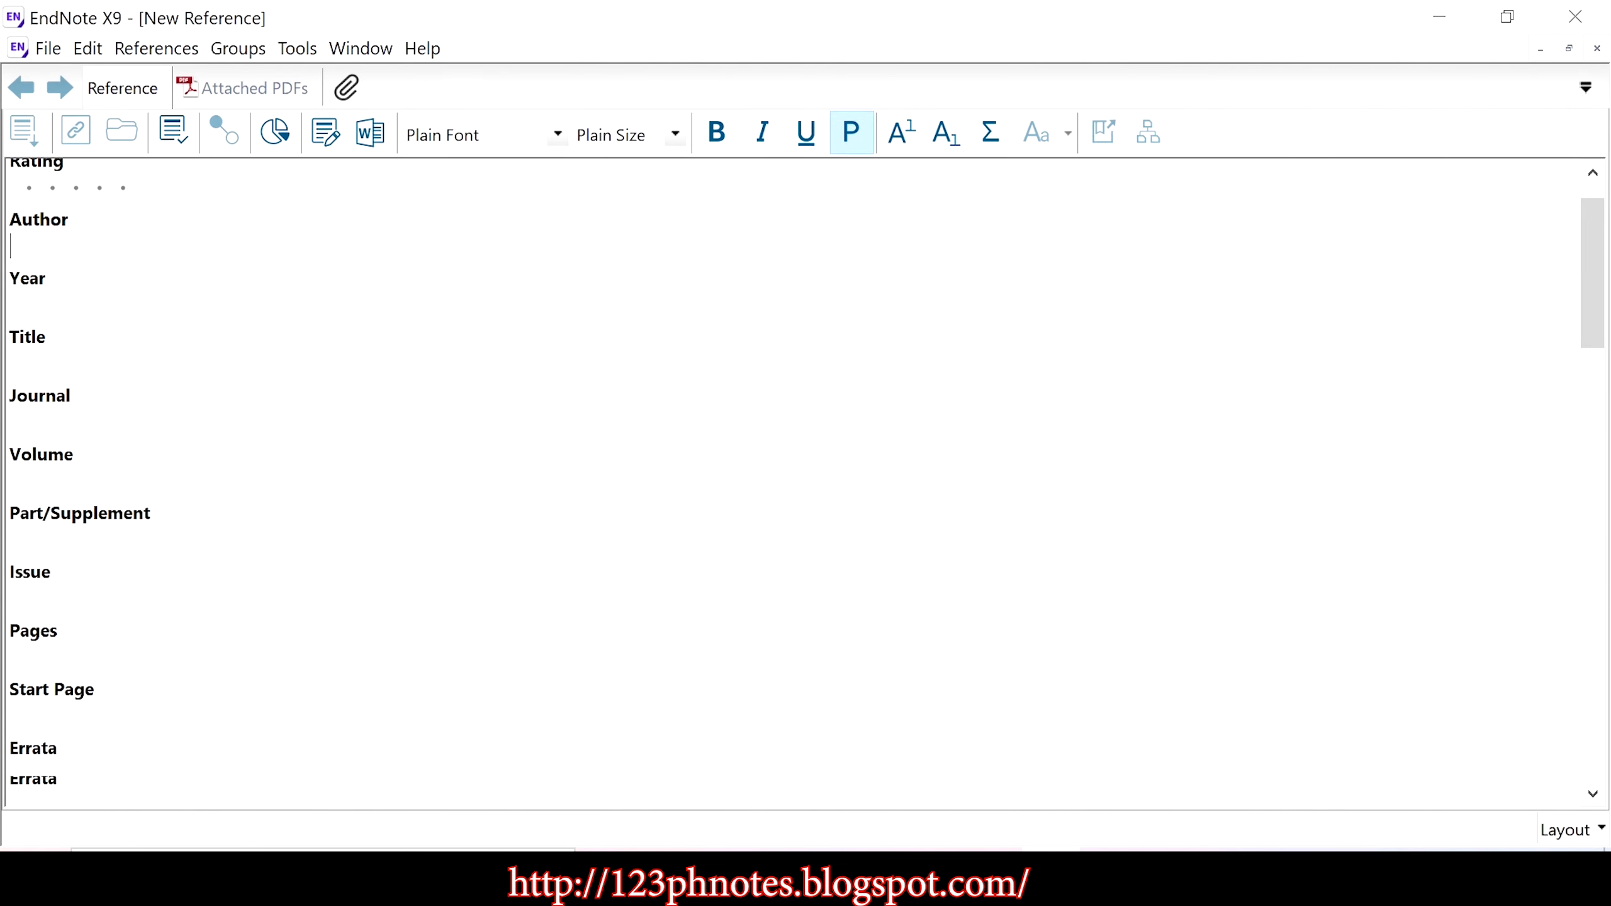
pyautogui.scroll(-2, 327, 702)
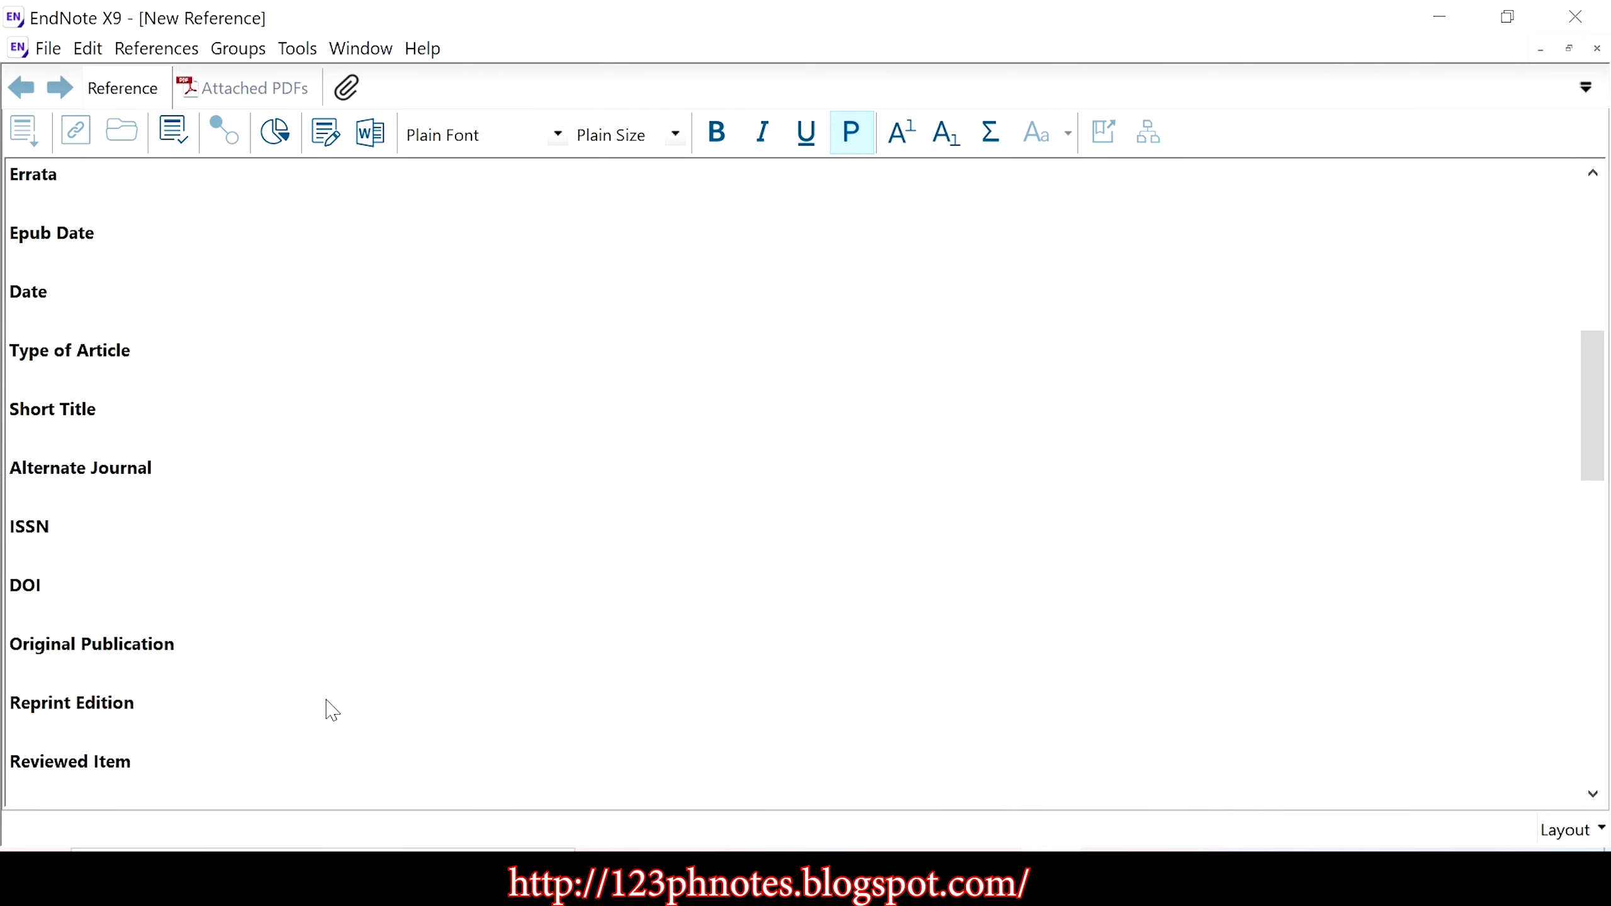
pyautogui.scroll(5, 331, 709)
pyautogui.scroll(3, 332, 692)
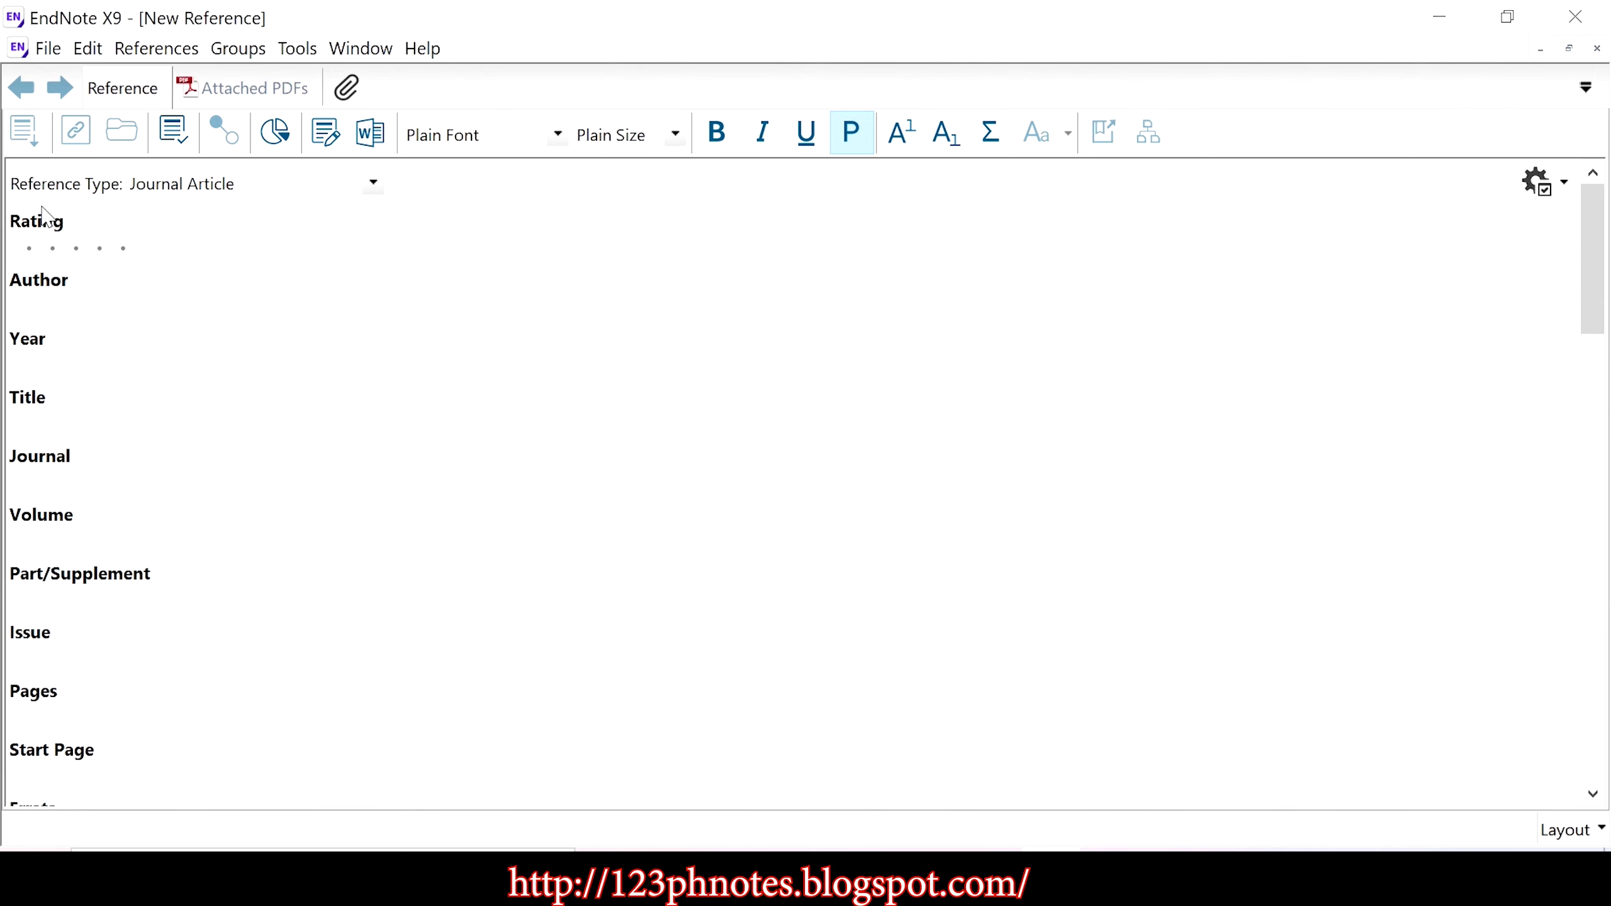
pyautogui.click(374, 185)
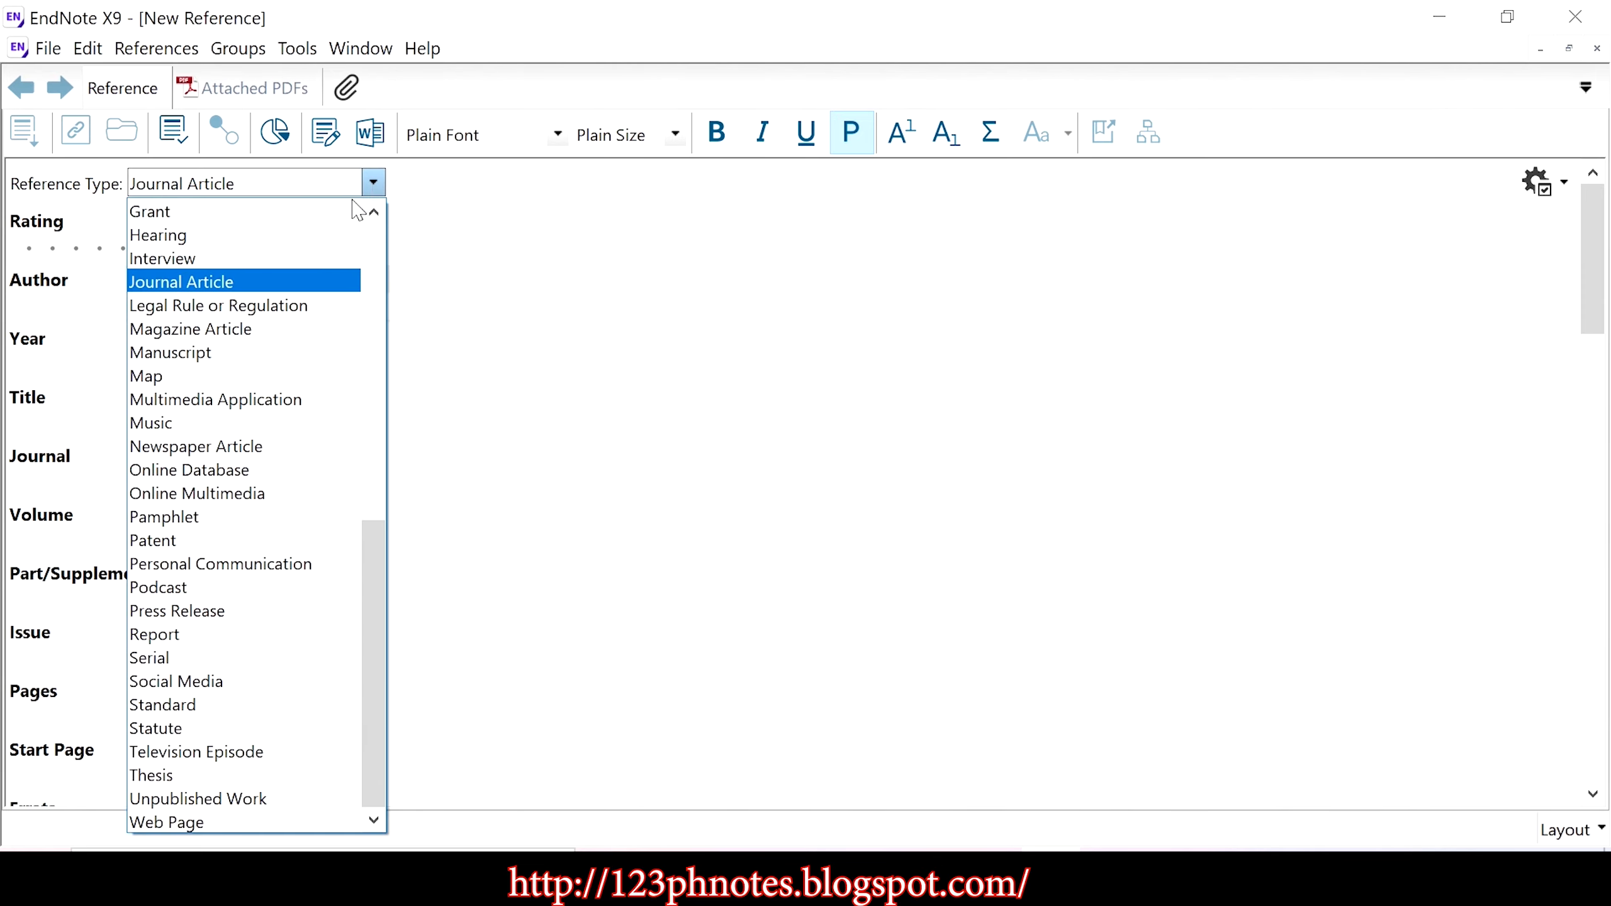
pyautogui.moveTo(371, 636); pyautogui.dragTo(345, 839)
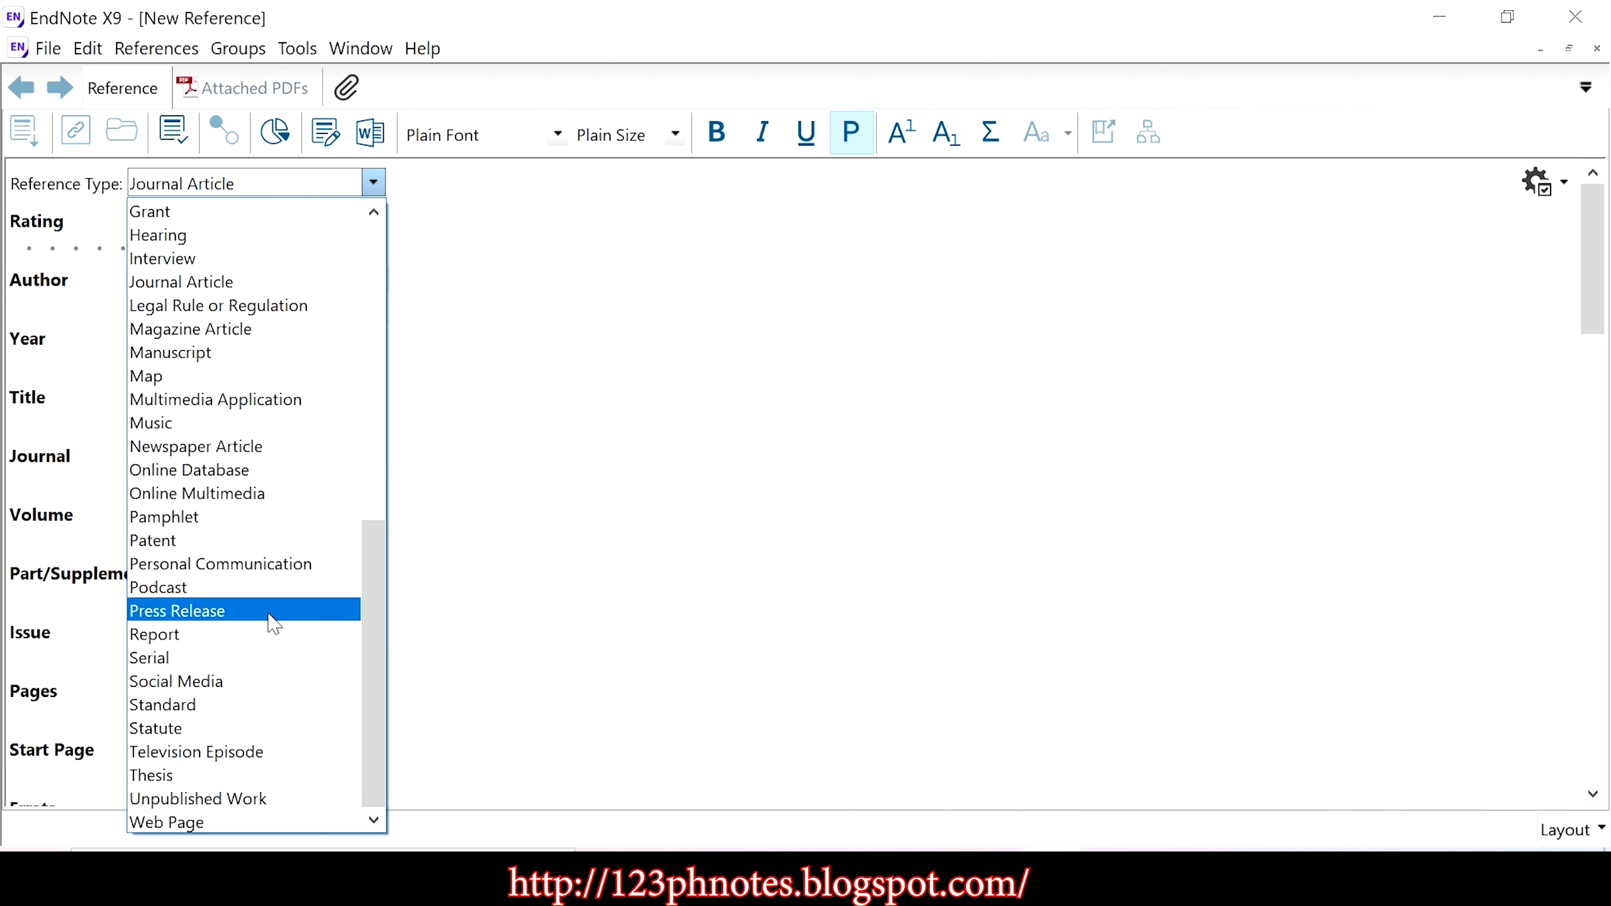
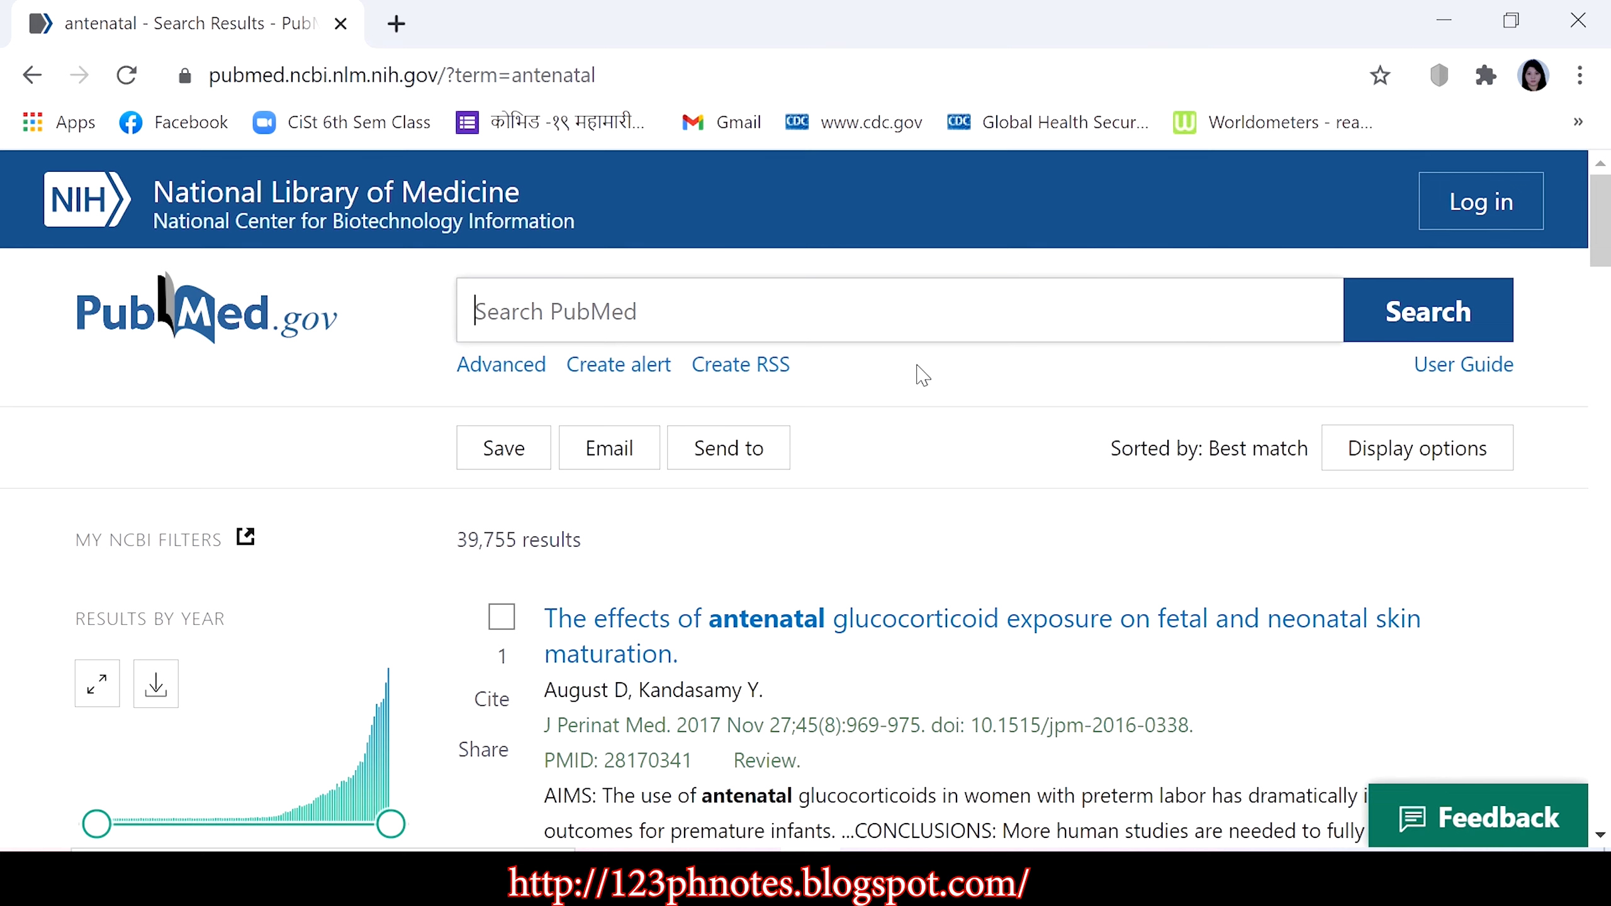
# Step: Open the JHAS journal site in a new browser tab and open the editorial "Coronavirus Disease 2019 (COVID-19) Pandemic in Nepal"
pyautogui.click(396, 23)
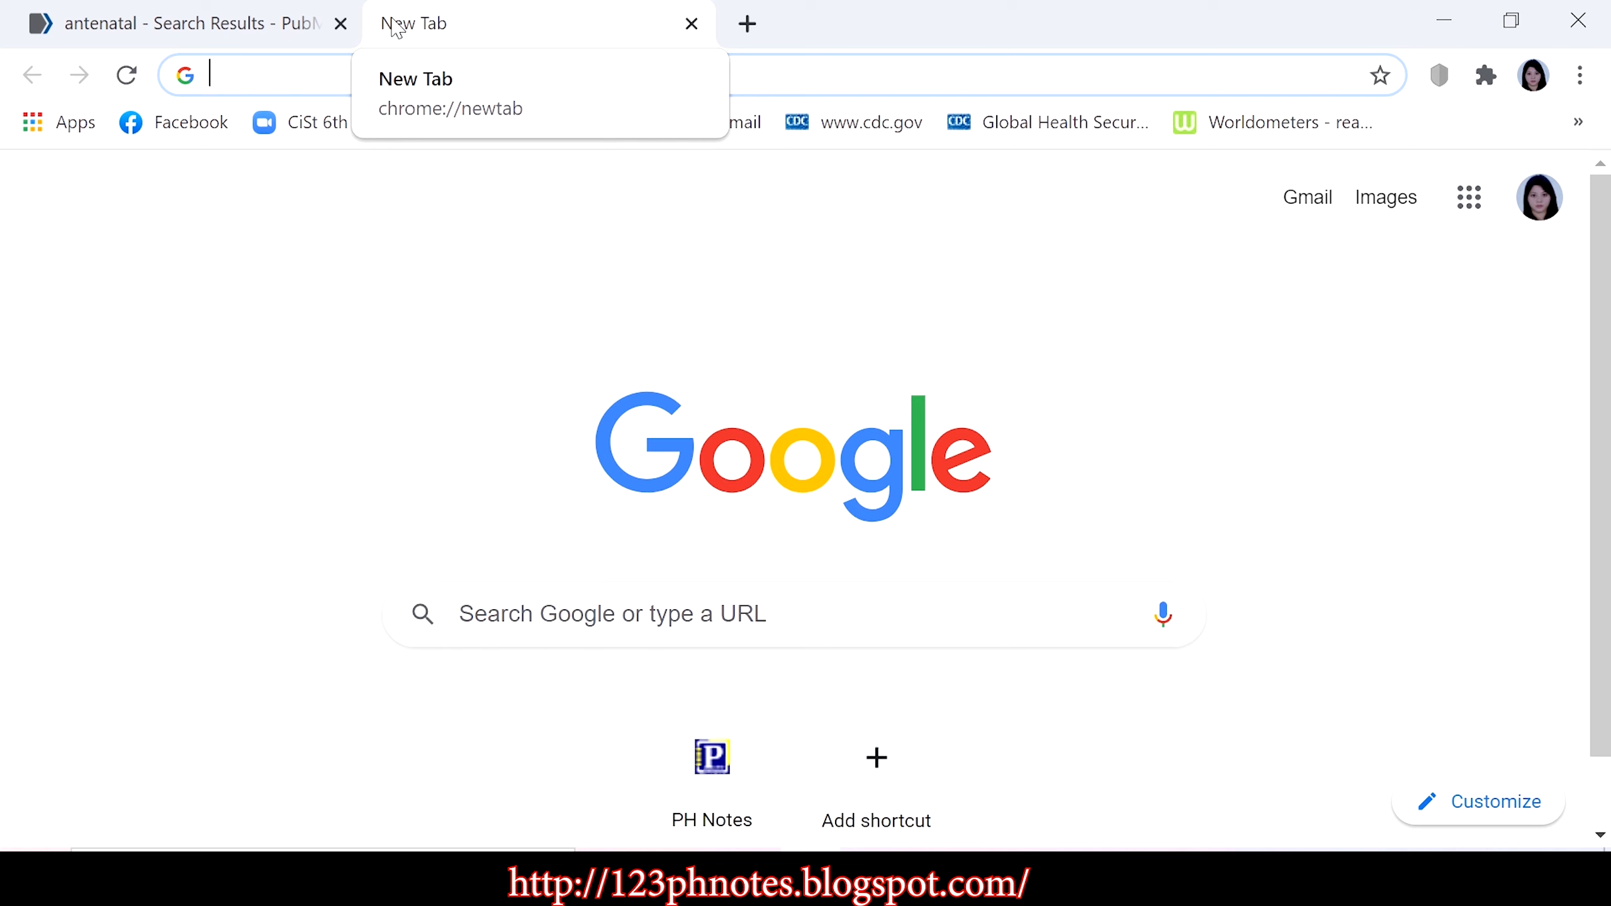
pyautogui.write('P')
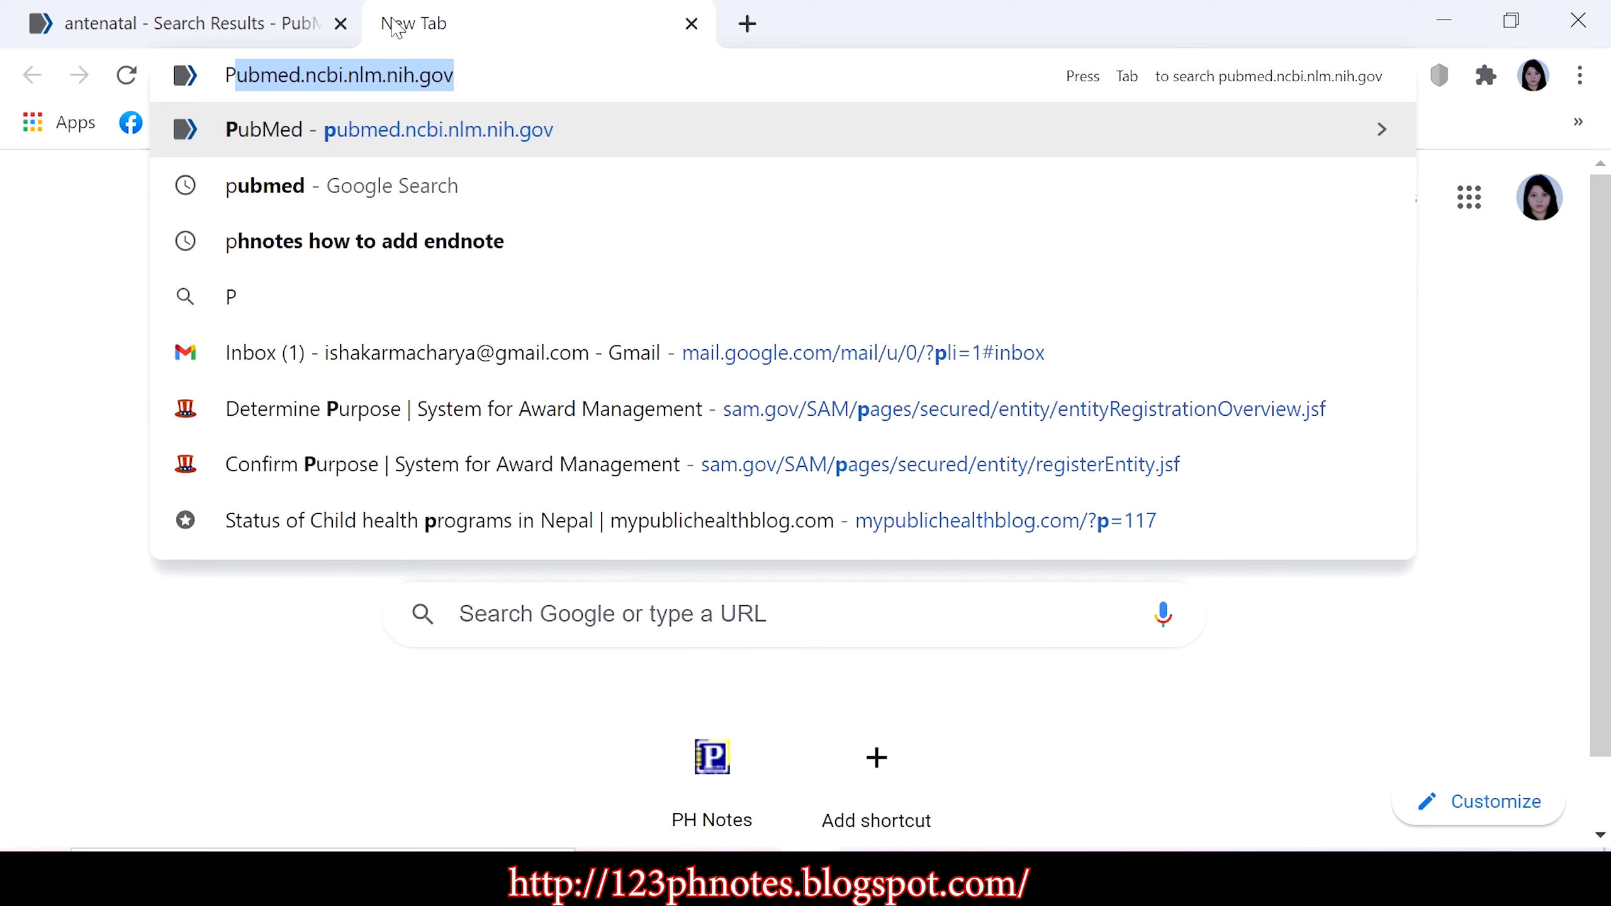
pyautogui.press('BackSpace')
pyautogui.press('BackSpace')
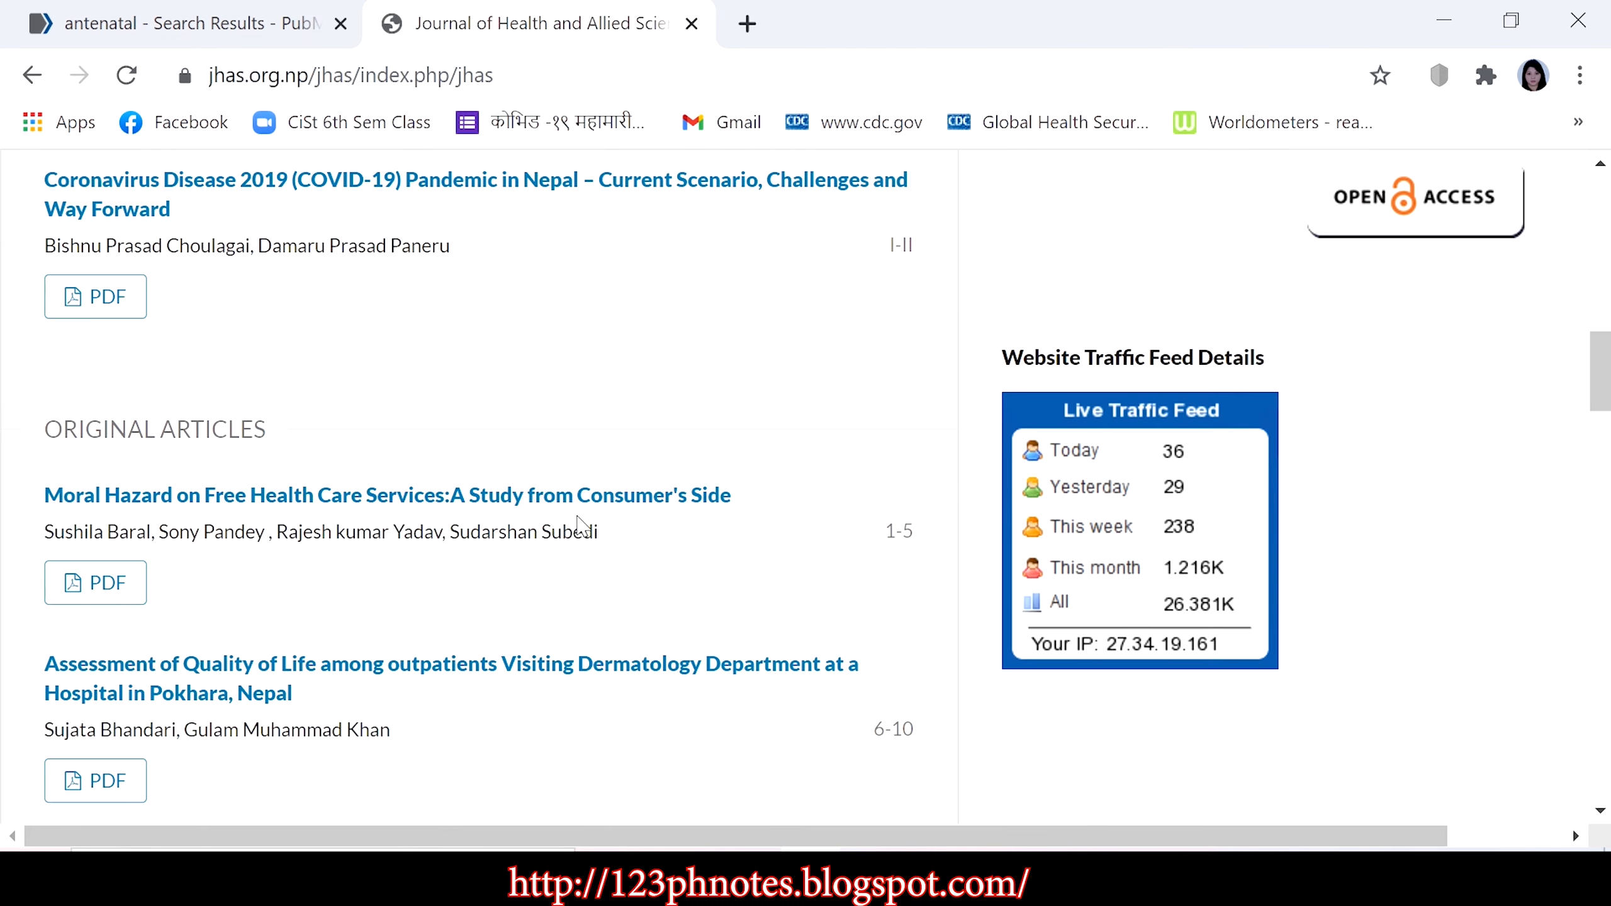
pyautogui.scroll(3, 576, 508)
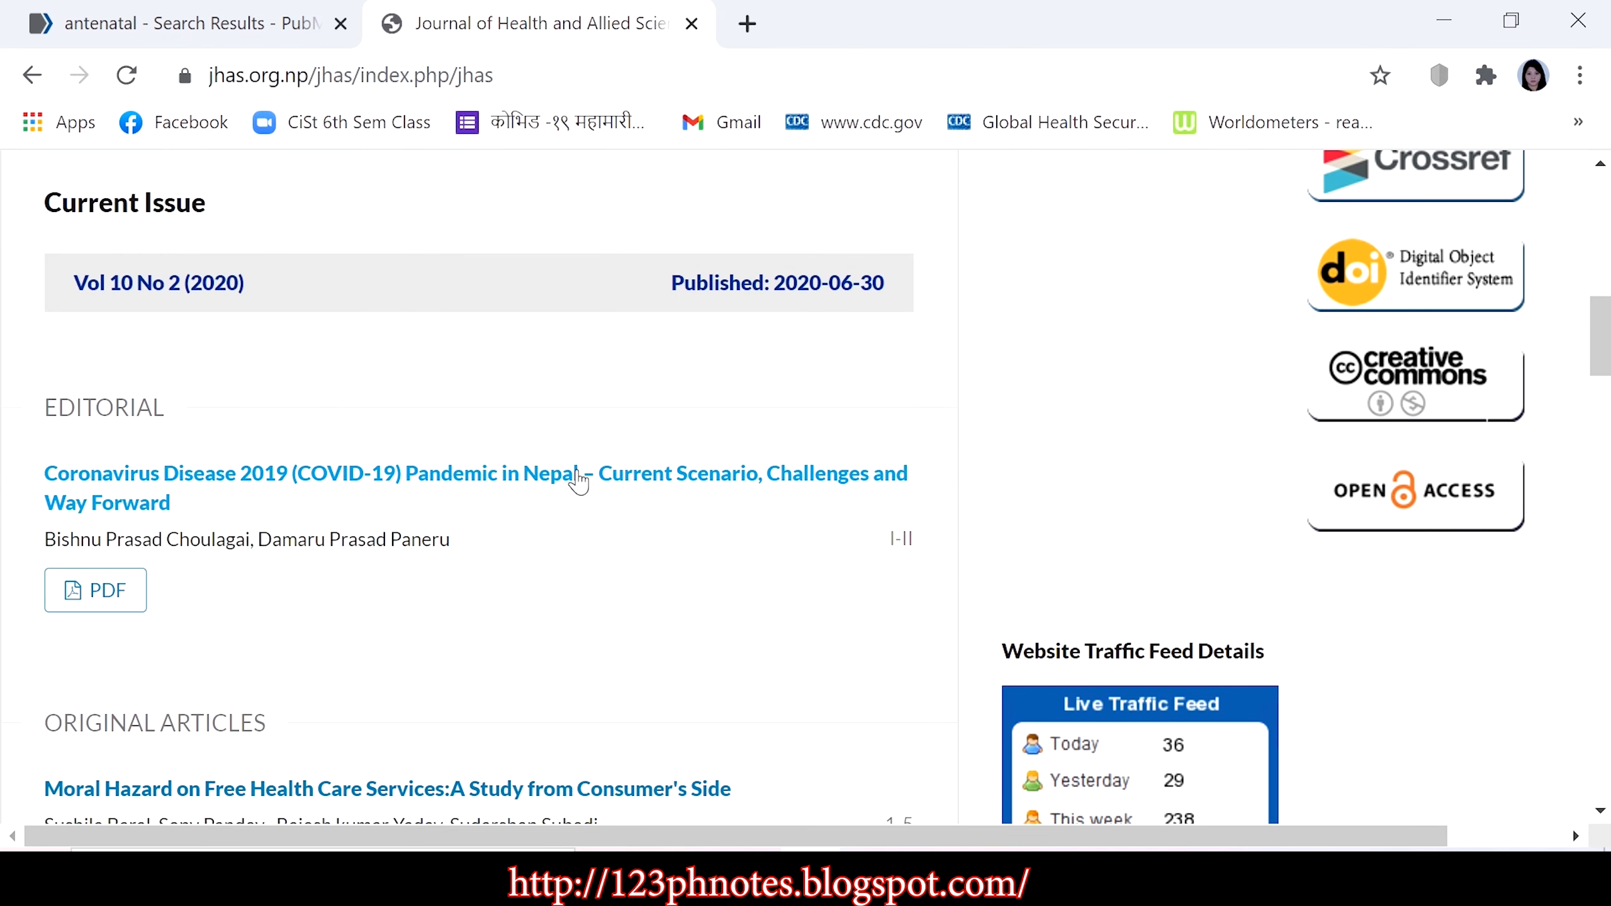
pyautogui.click(577, 481)
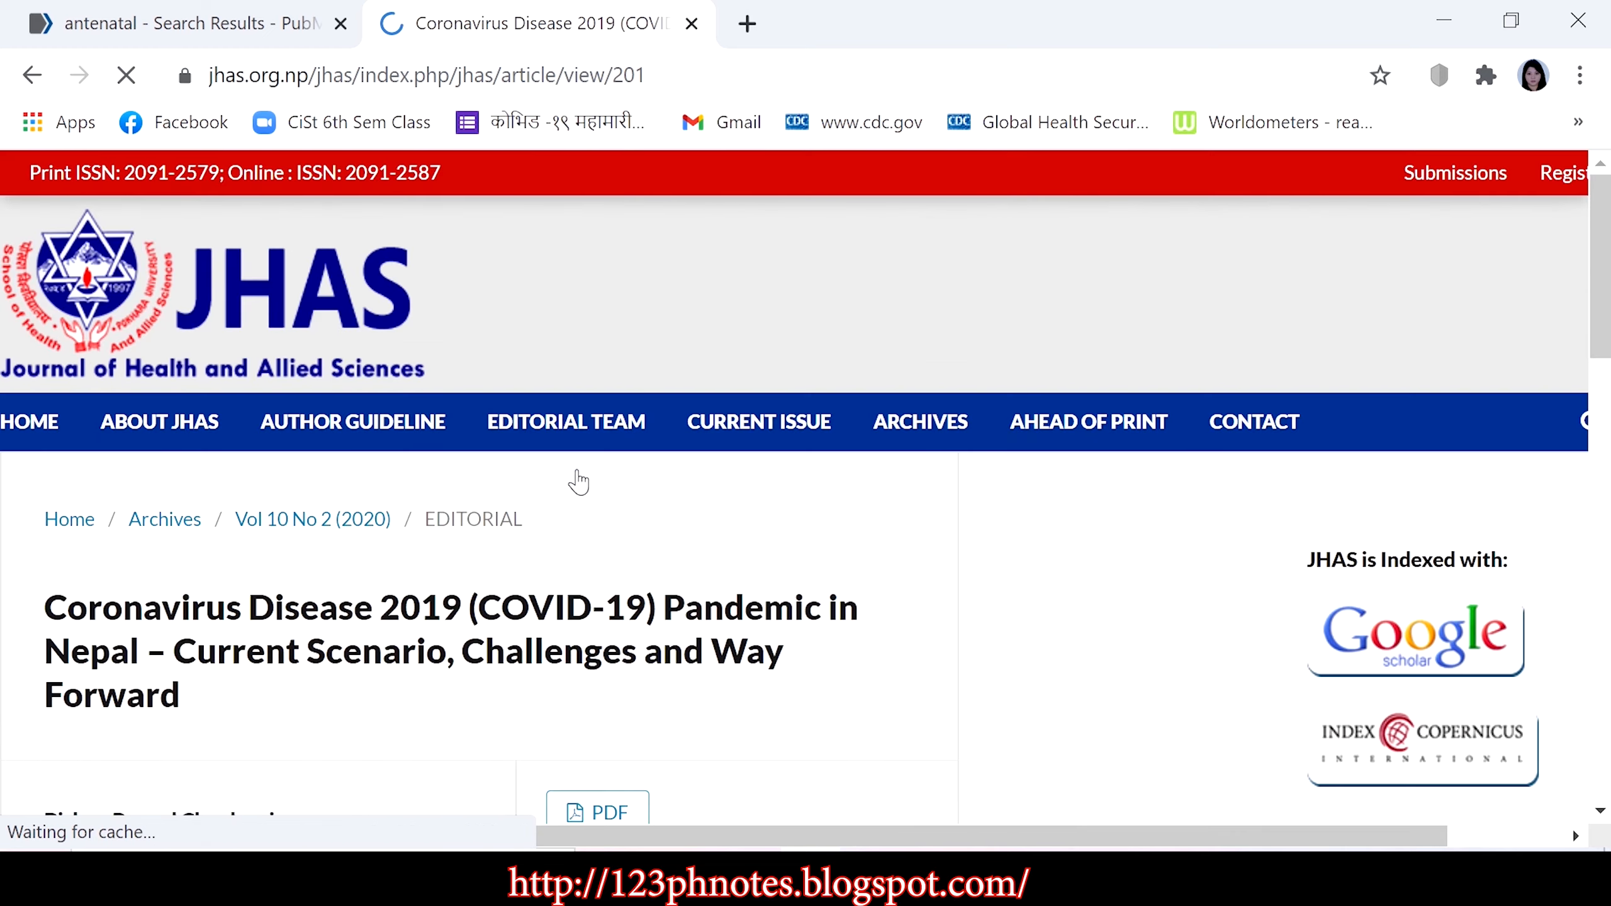
pyautogui.scroll(-10, 576, 479)
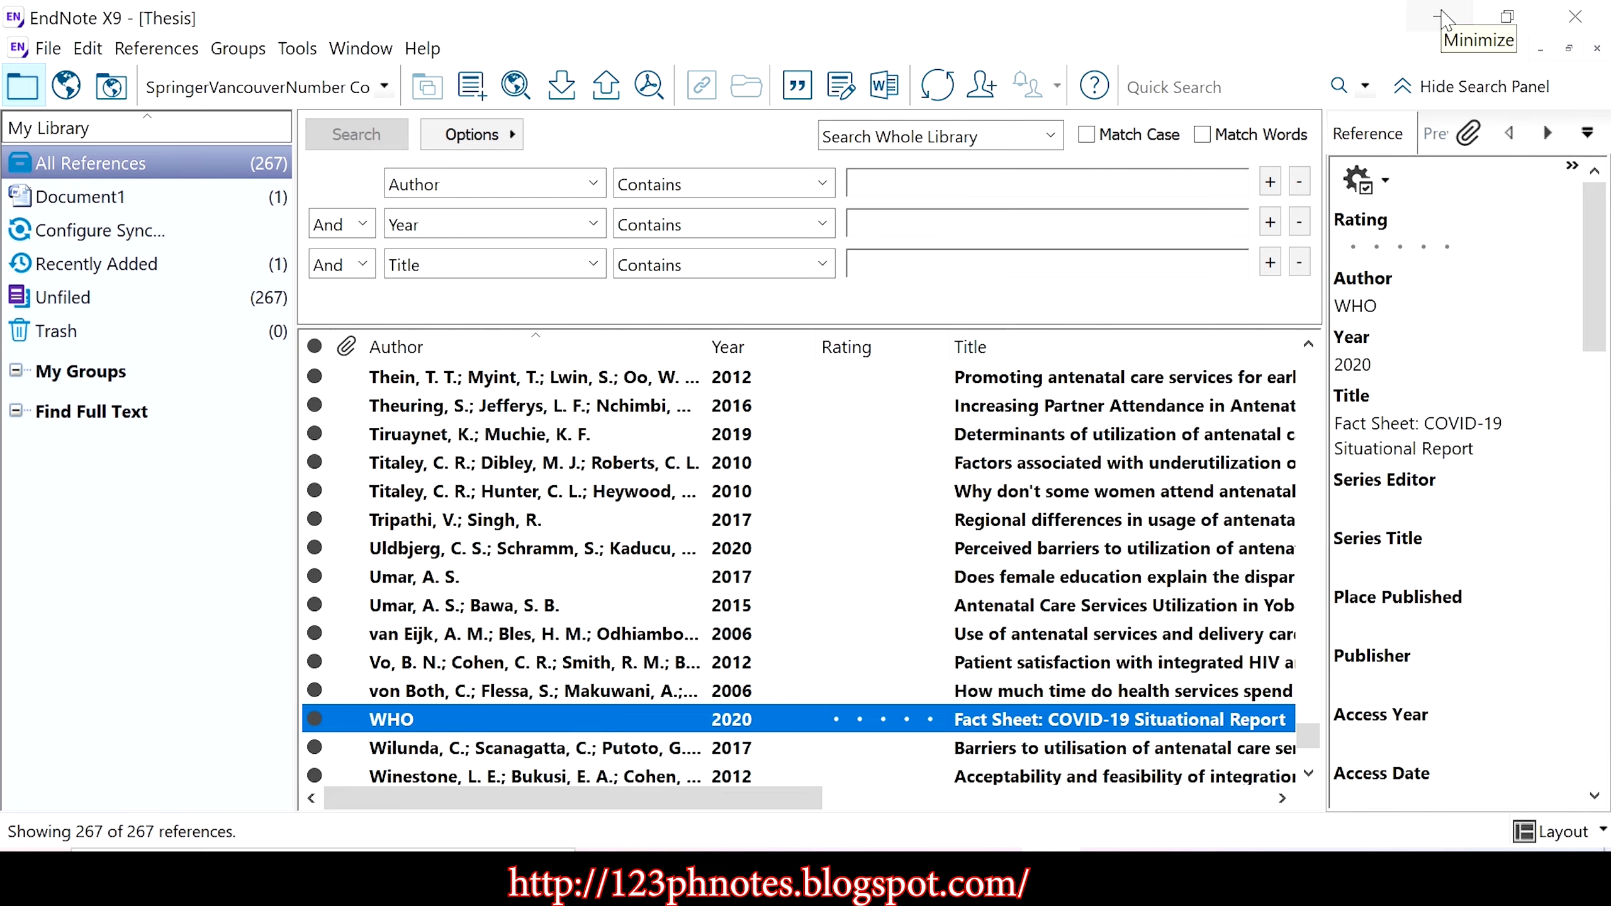
# Step: Return to the editorial's page in the browser and examine its title, authors, publication date, DOI and citation details
pyautogui.click(1442, 14)
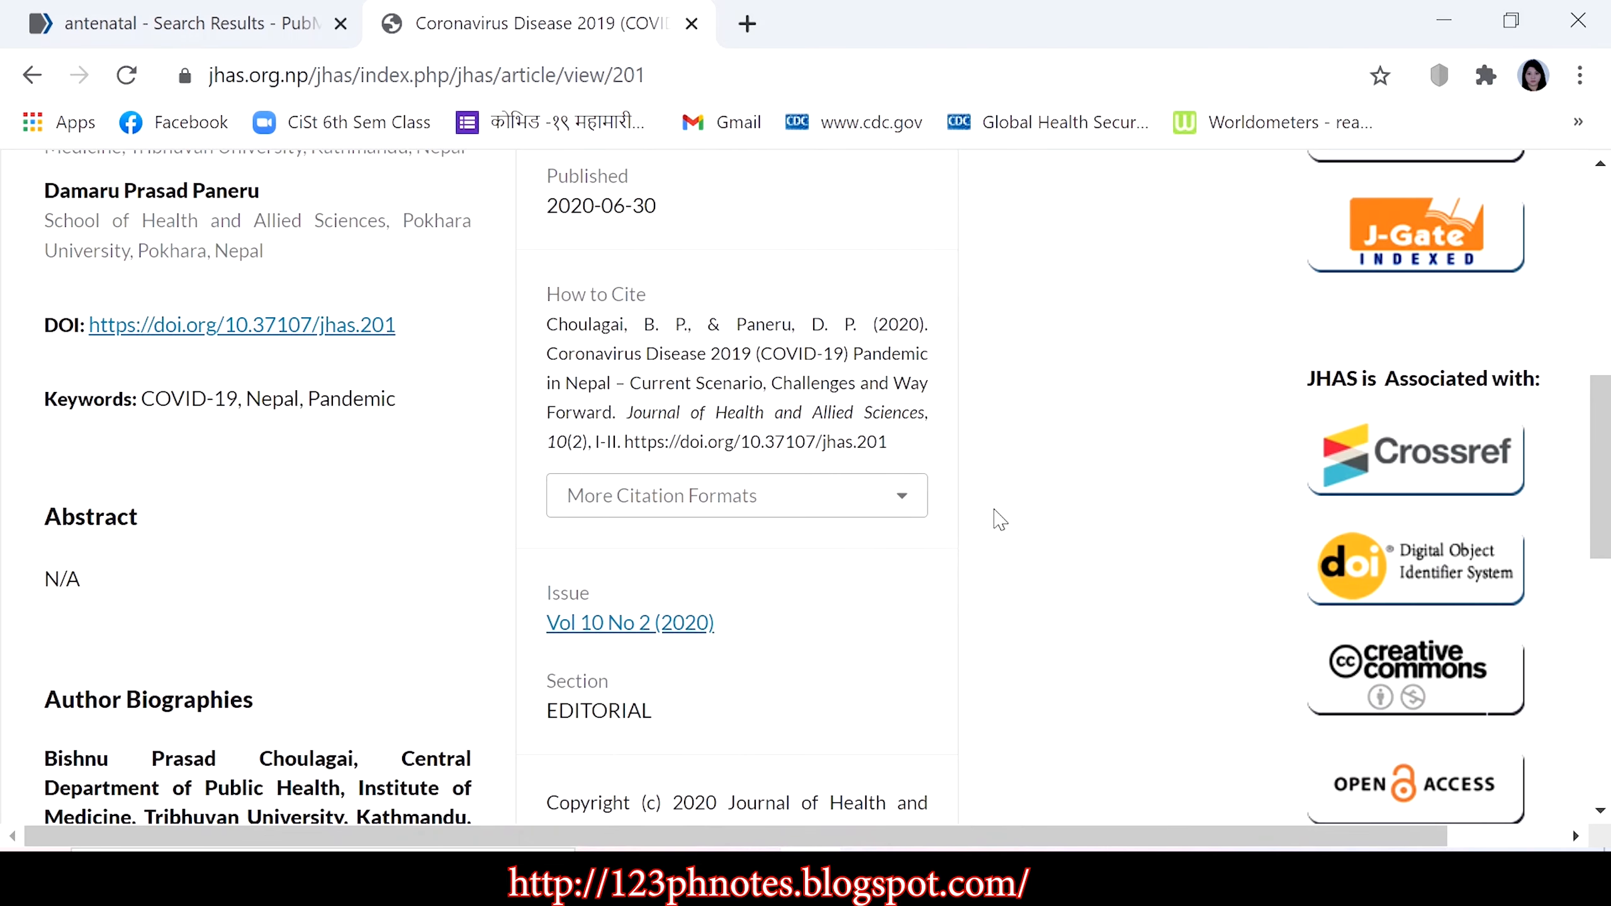
pyautogui.scroll(5, 439, 507)
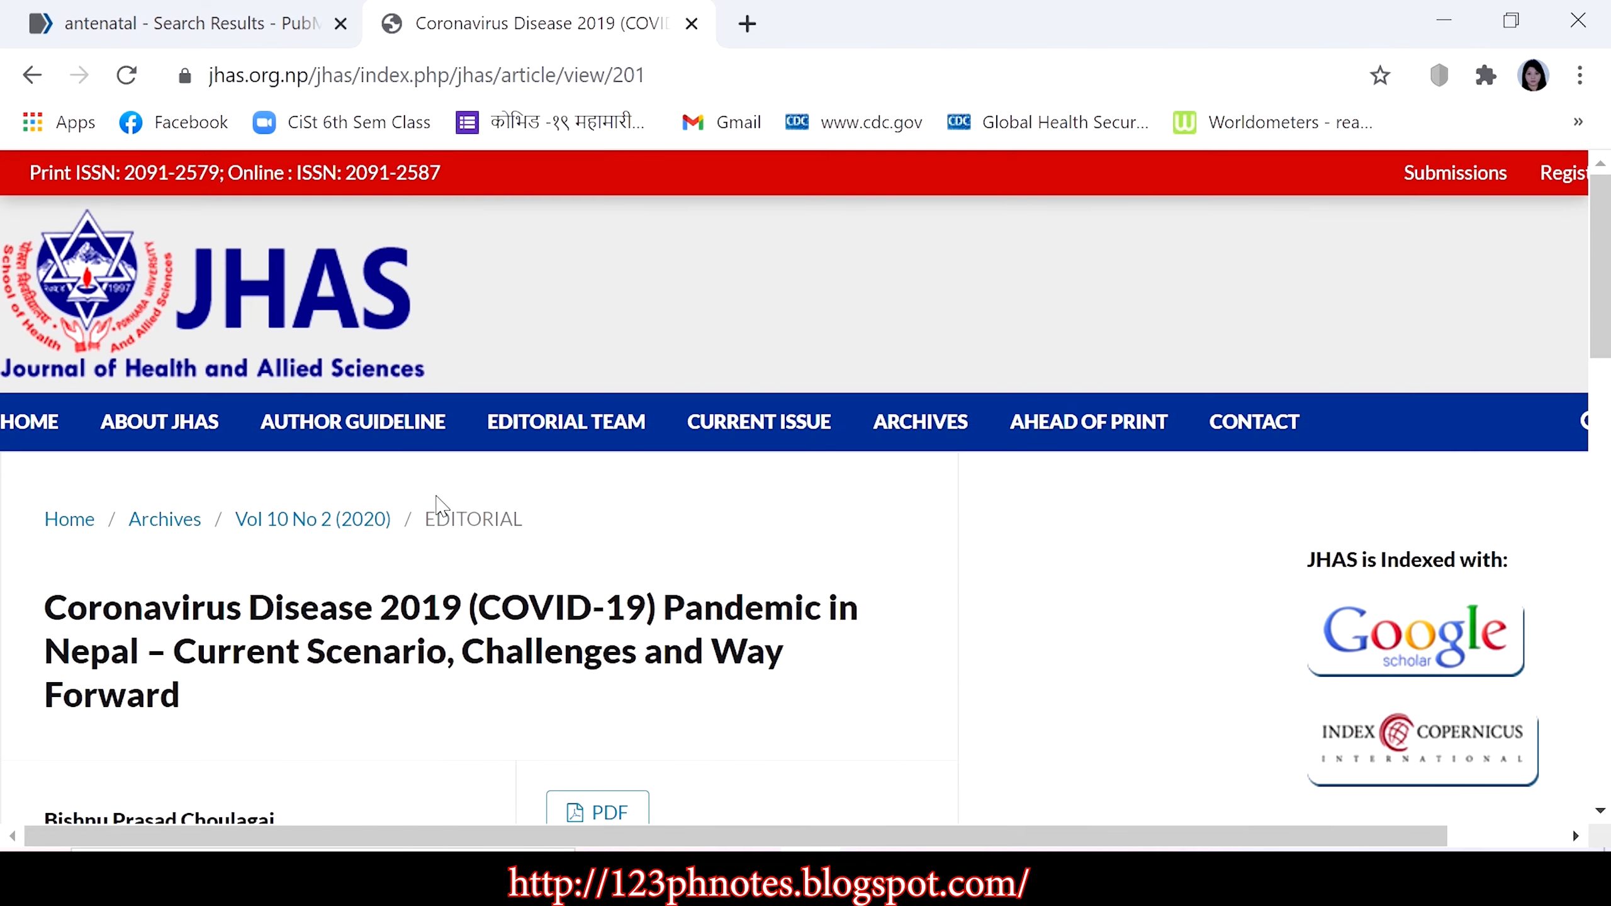
pyautogui.scroll(-2, 439, 506)
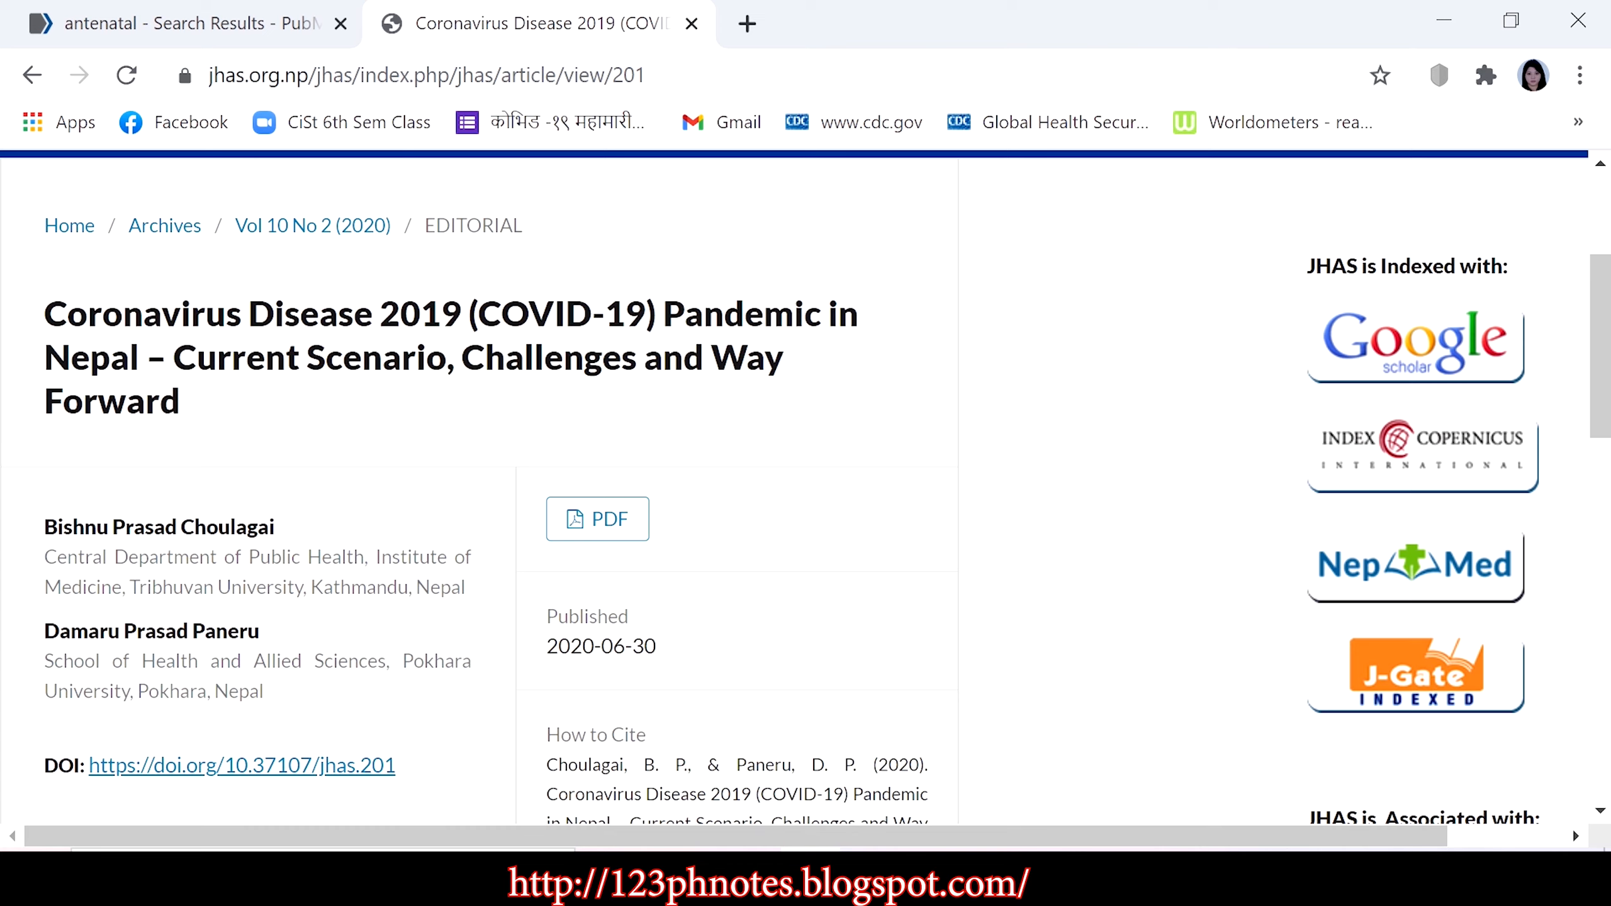
pyautogui.scroll(-3, 806, 488)
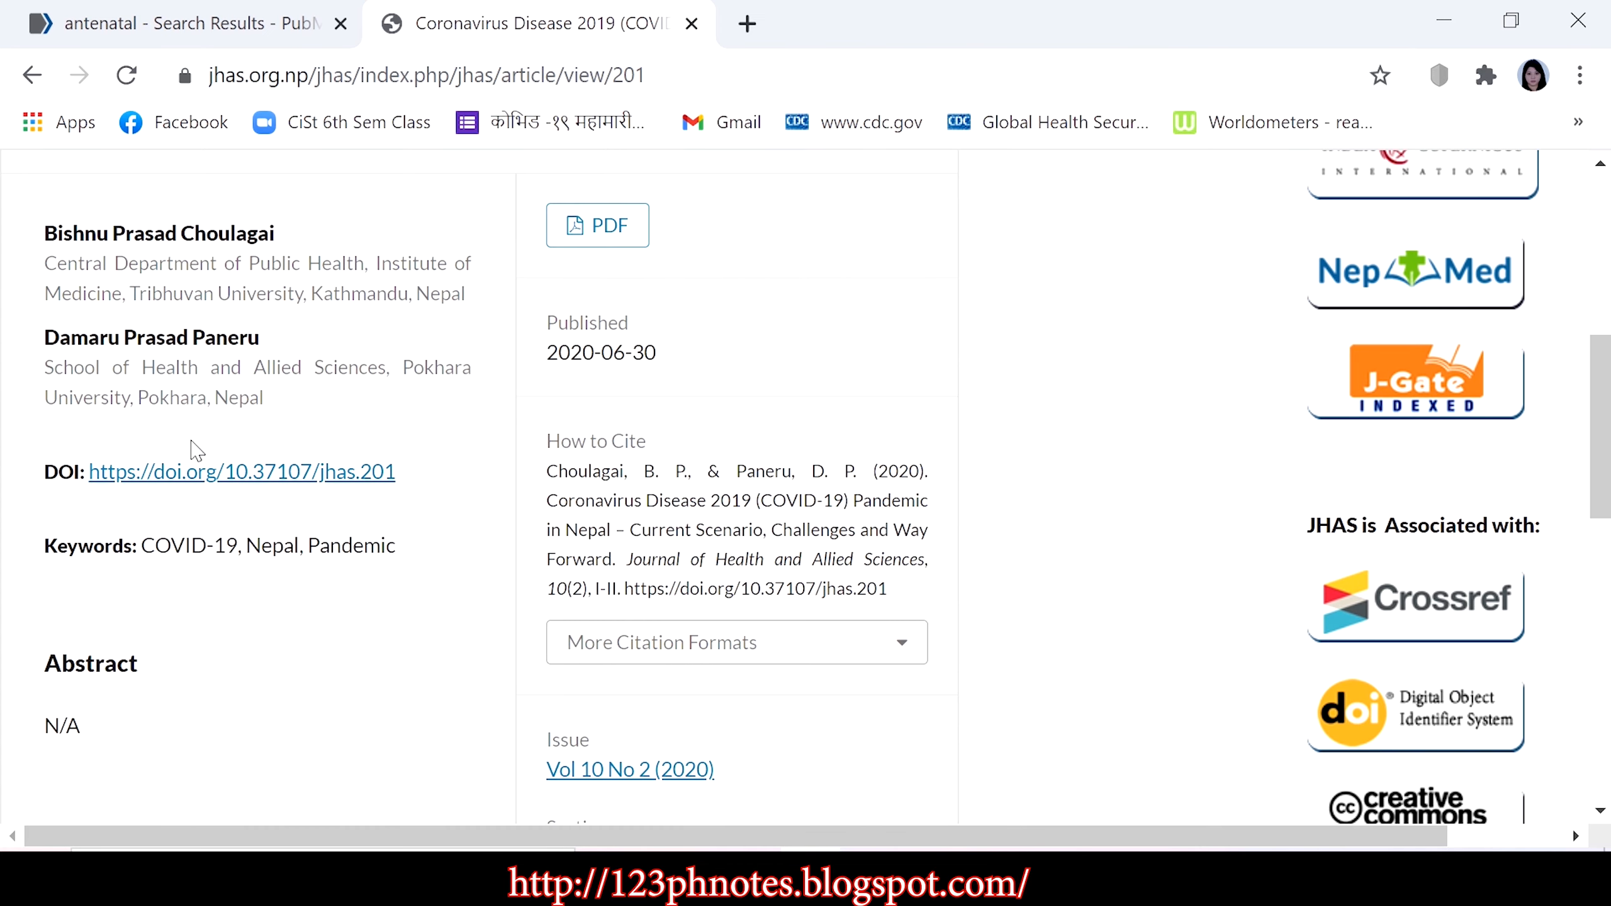
pyautogui.scroll(2, 197, 451)
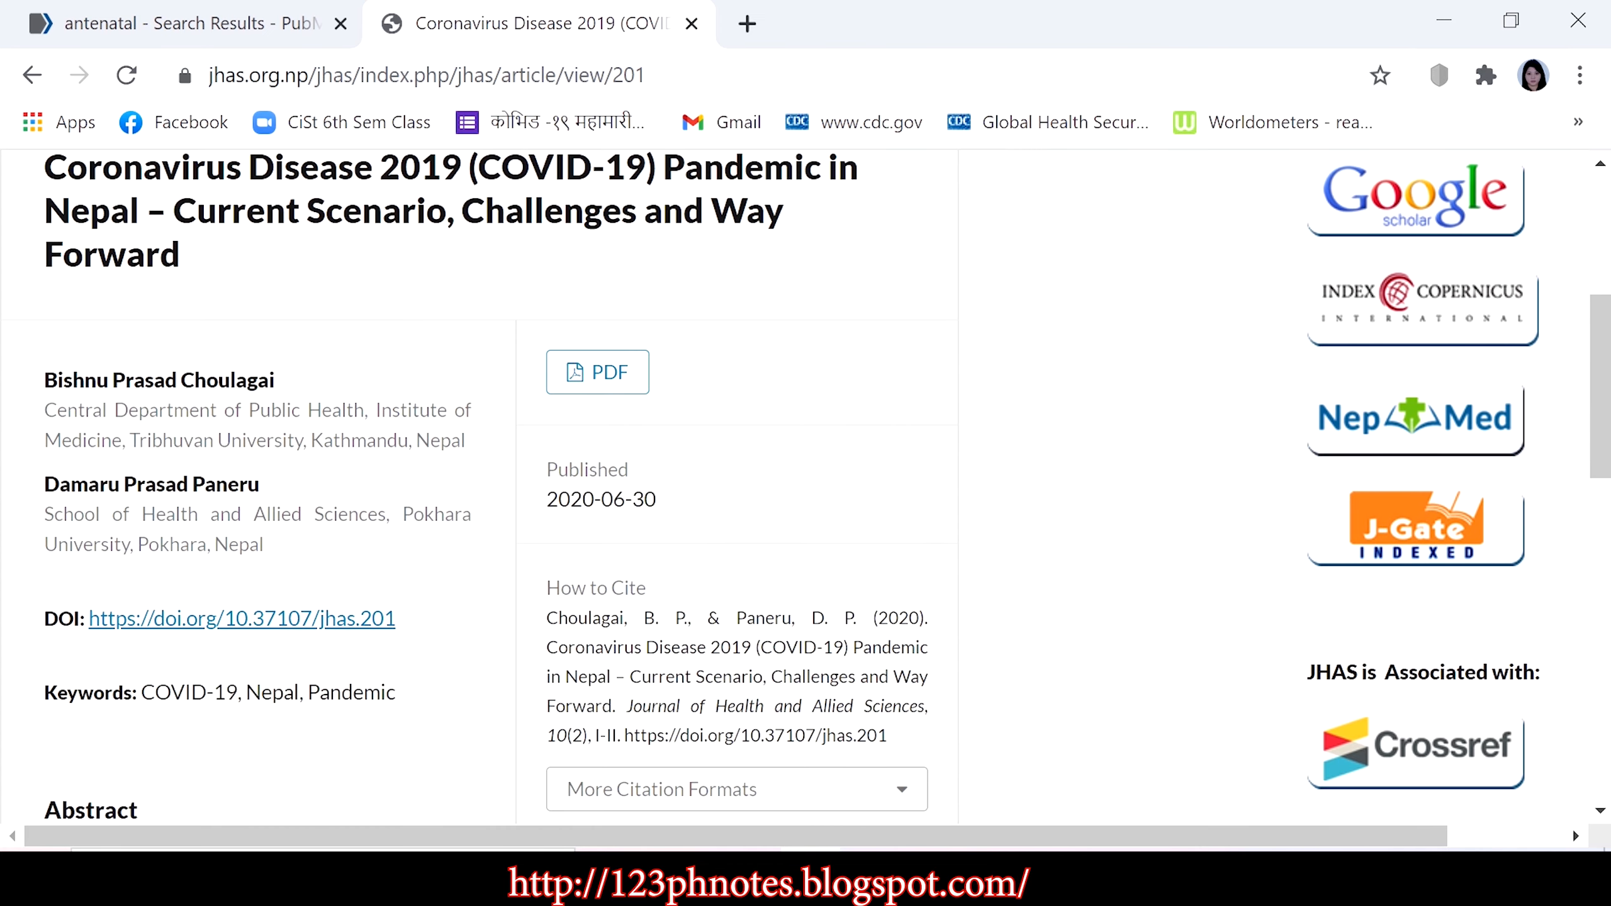
# Step: Highlight the editorial's suggested citation in the How to Cite section, and close the blank new reference in EndNote
pyautogui.scroll(-2, 805, 489)
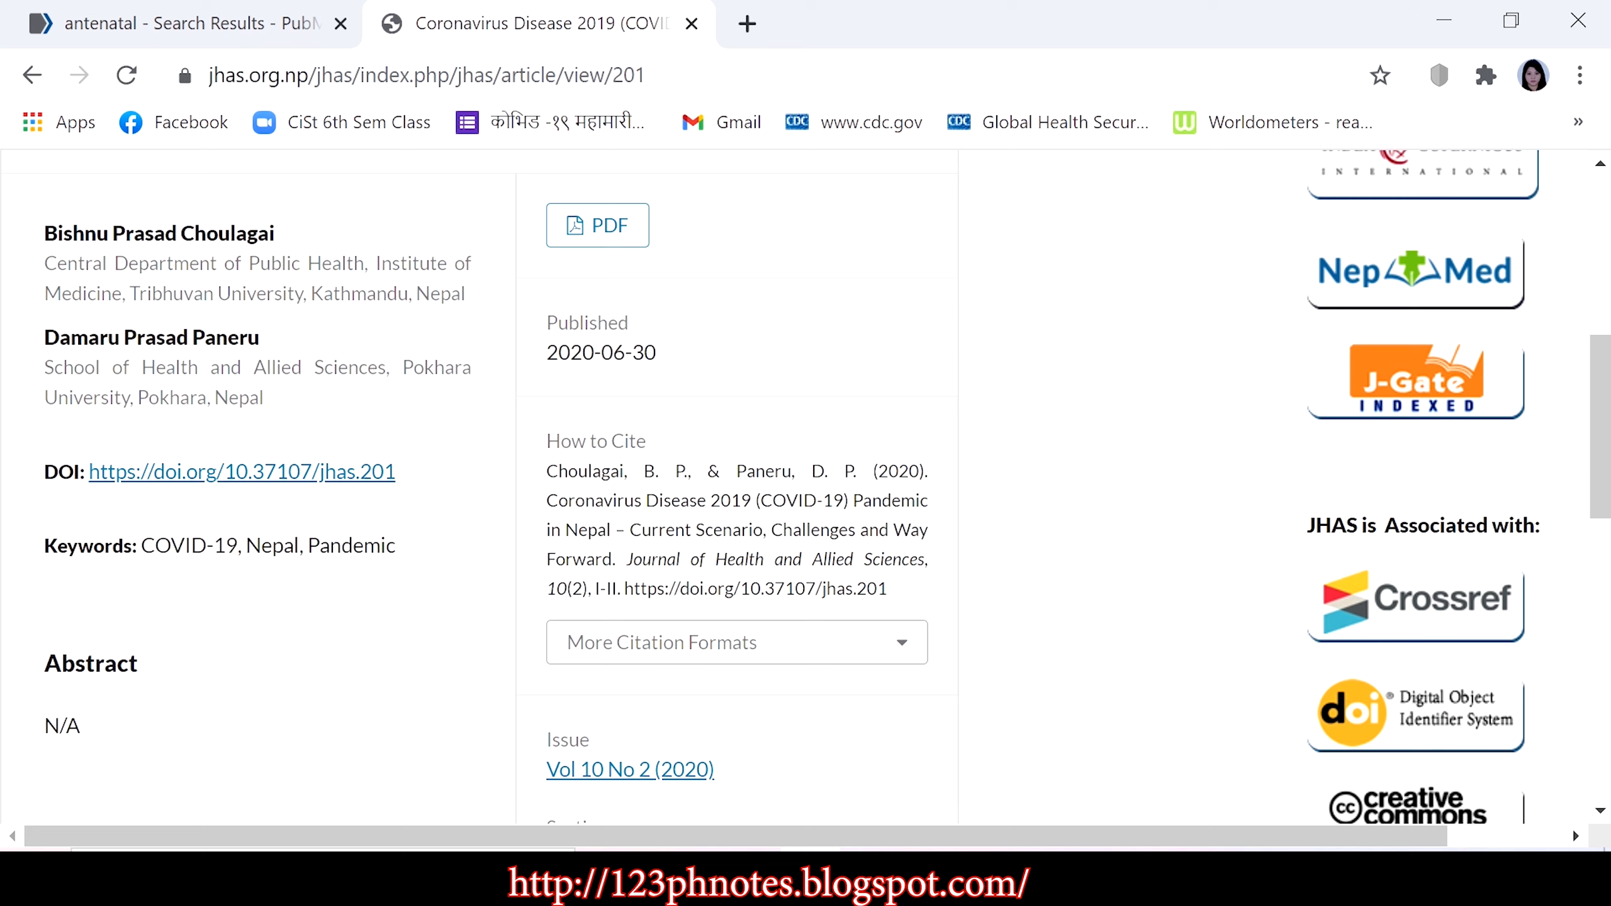
pyautogui.moveTo(547, 471); pyautogui.dragTo(941, 603)
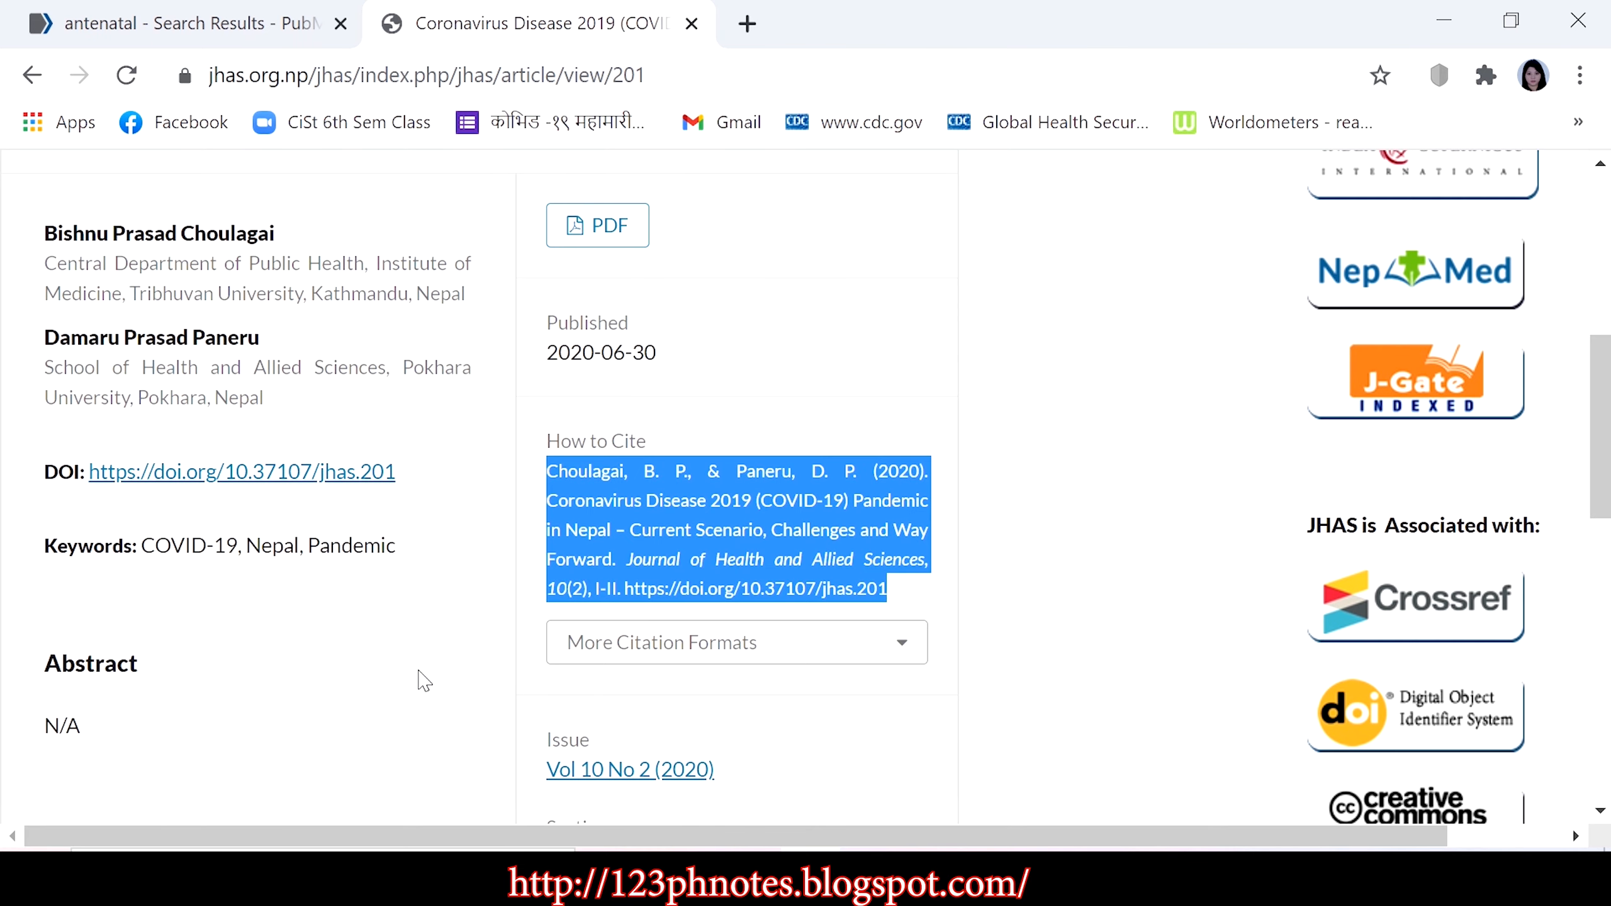
pyautogui.click(1052, 876)
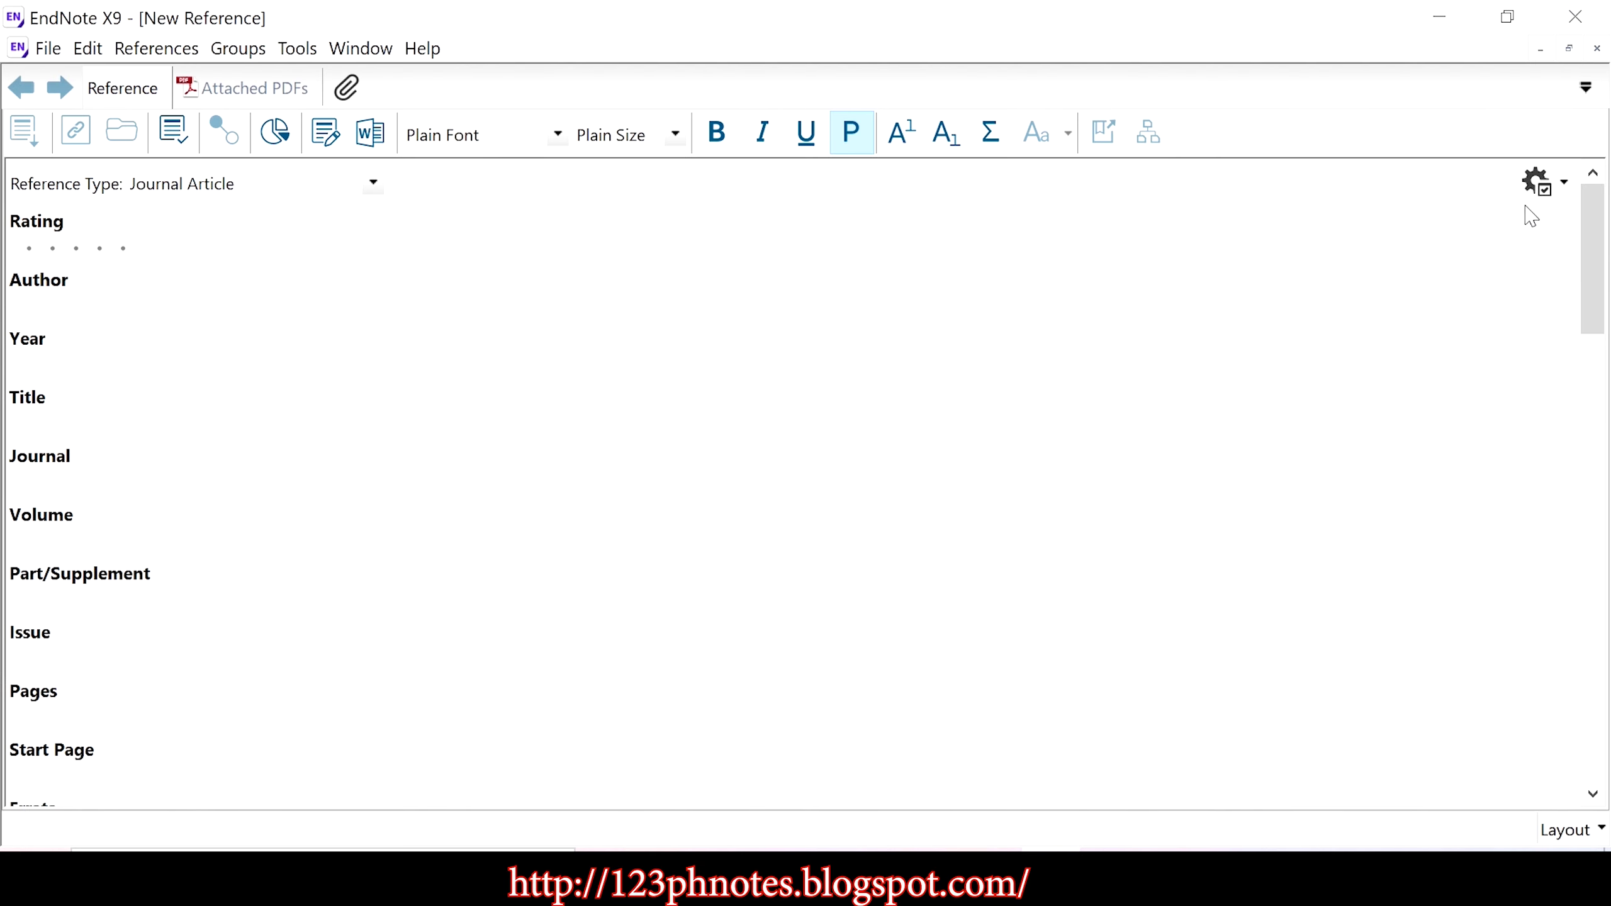
pyautogui.click(1597, 49)
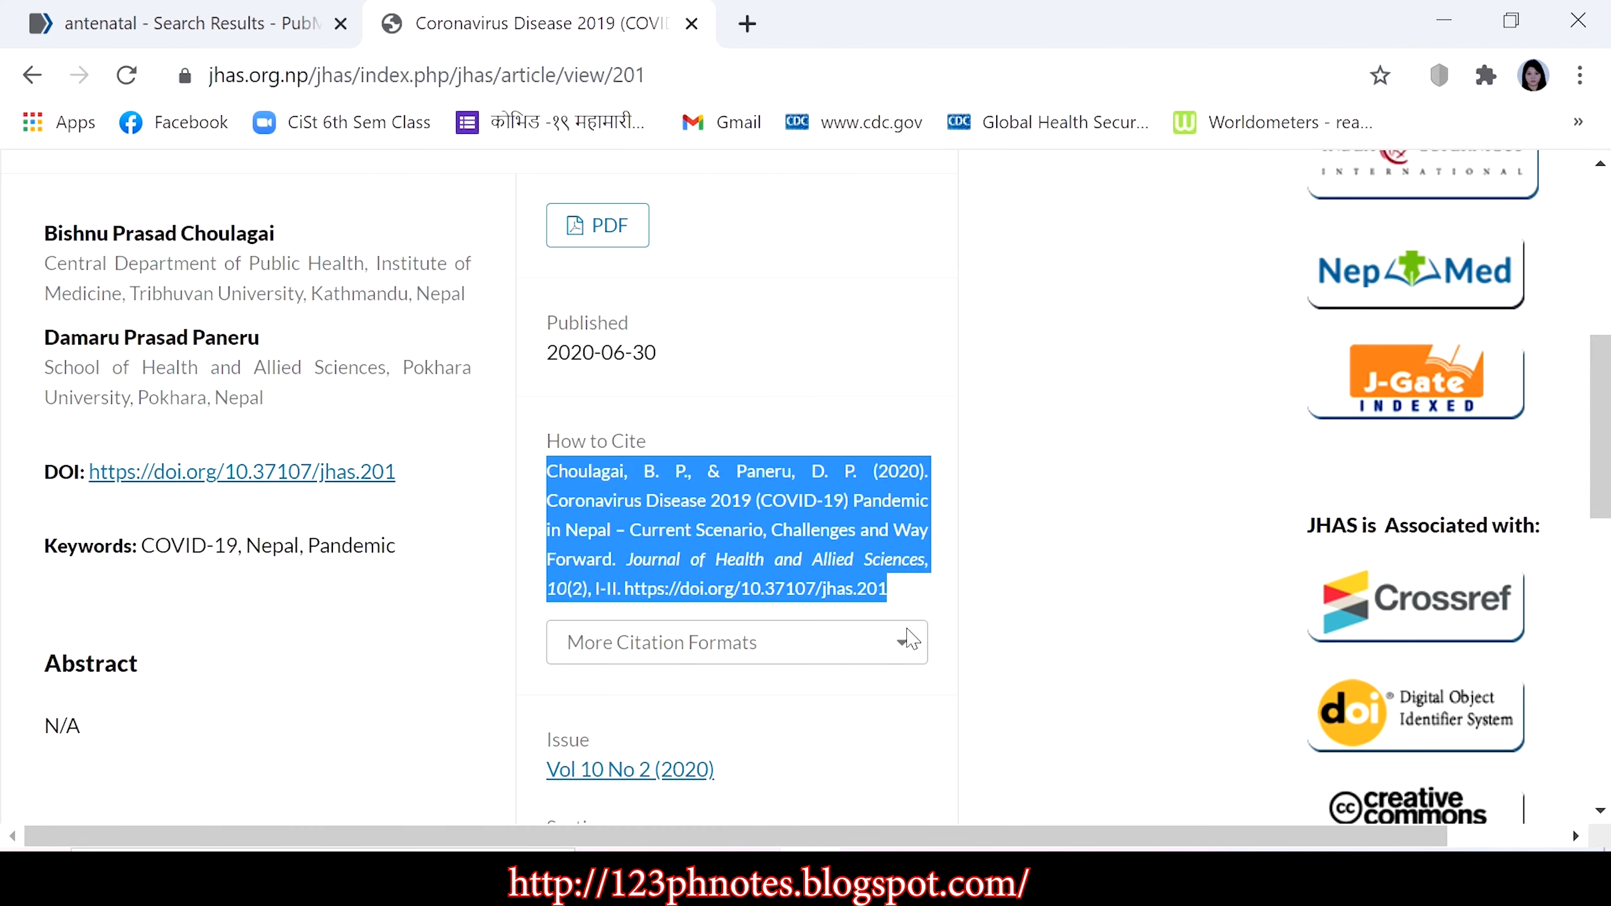
# Step: Download the editorial's citation in Endnote/Zotero/Mendeley (RIS) format and open the file to import it into the EndNote Thesis library
pyautogui.click(911, 636)
pyautogui.scroll(-10, 985, 637)
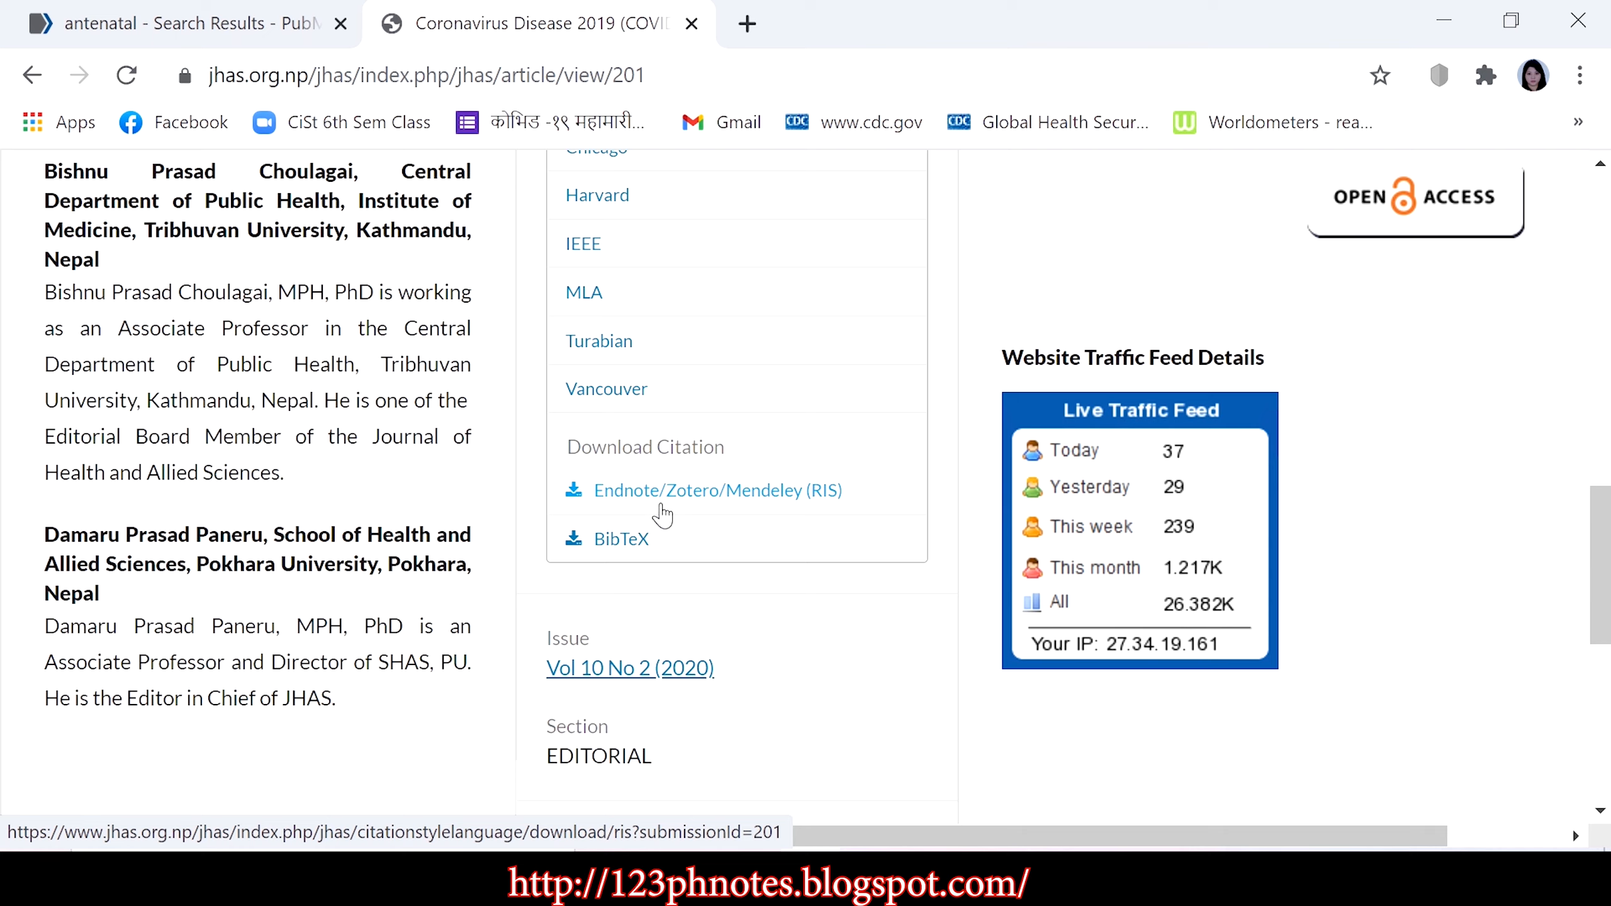
pyautogui.click(663, 502)
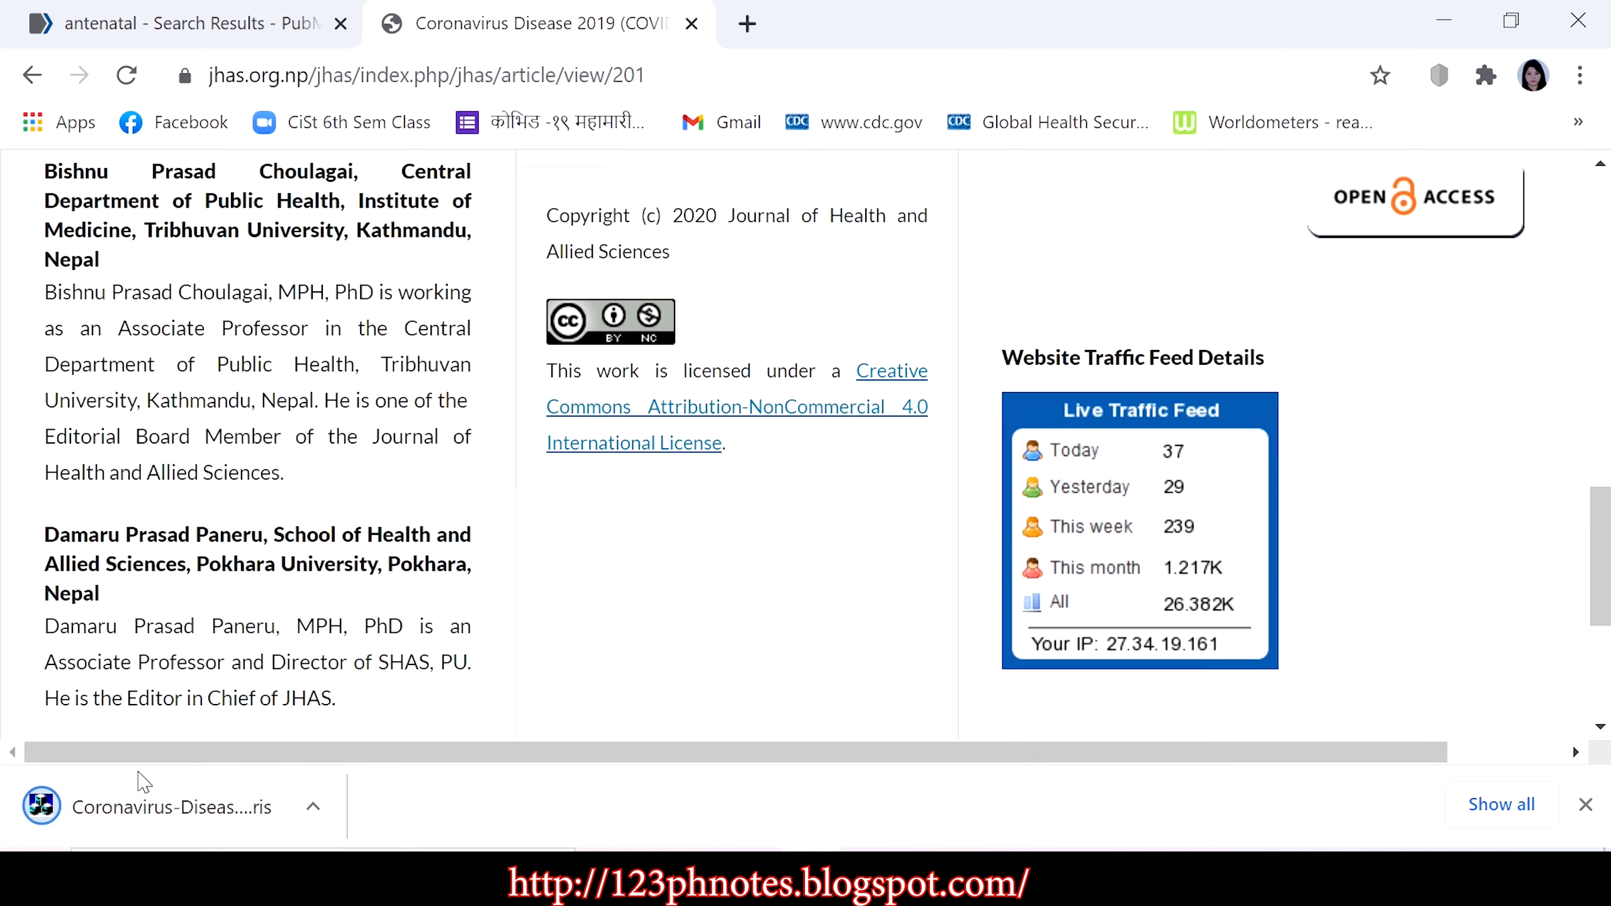
pyautogui.click(162, 809)
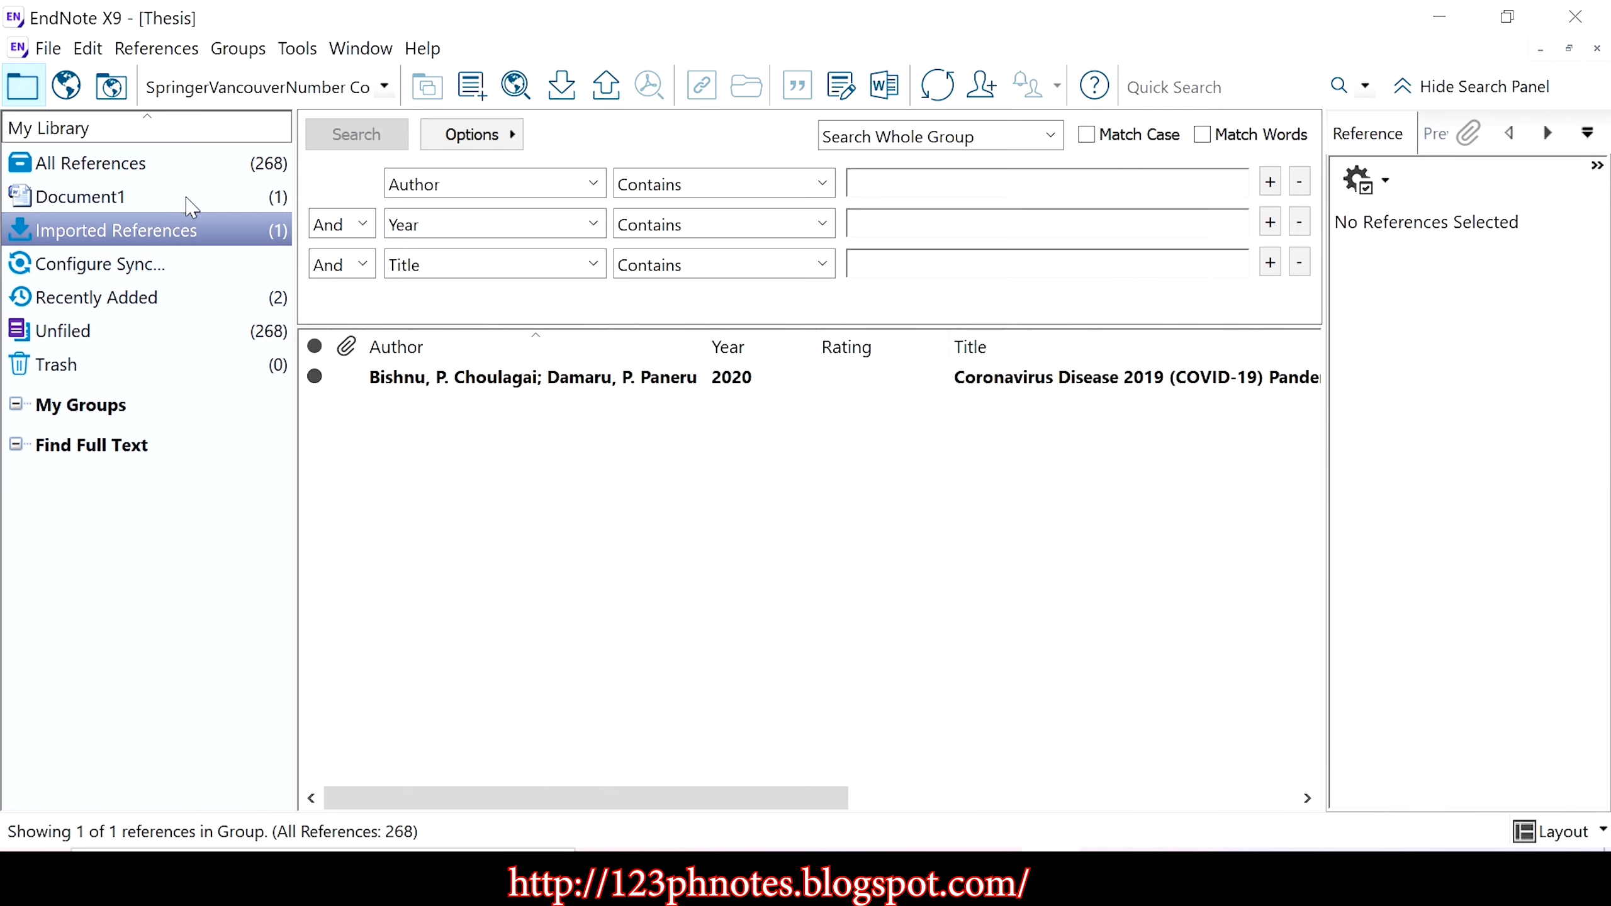
# Step: Check the imported COVID-19 editorial's reference details and locate it among all references in the library
pyautogui.click(454, 384)
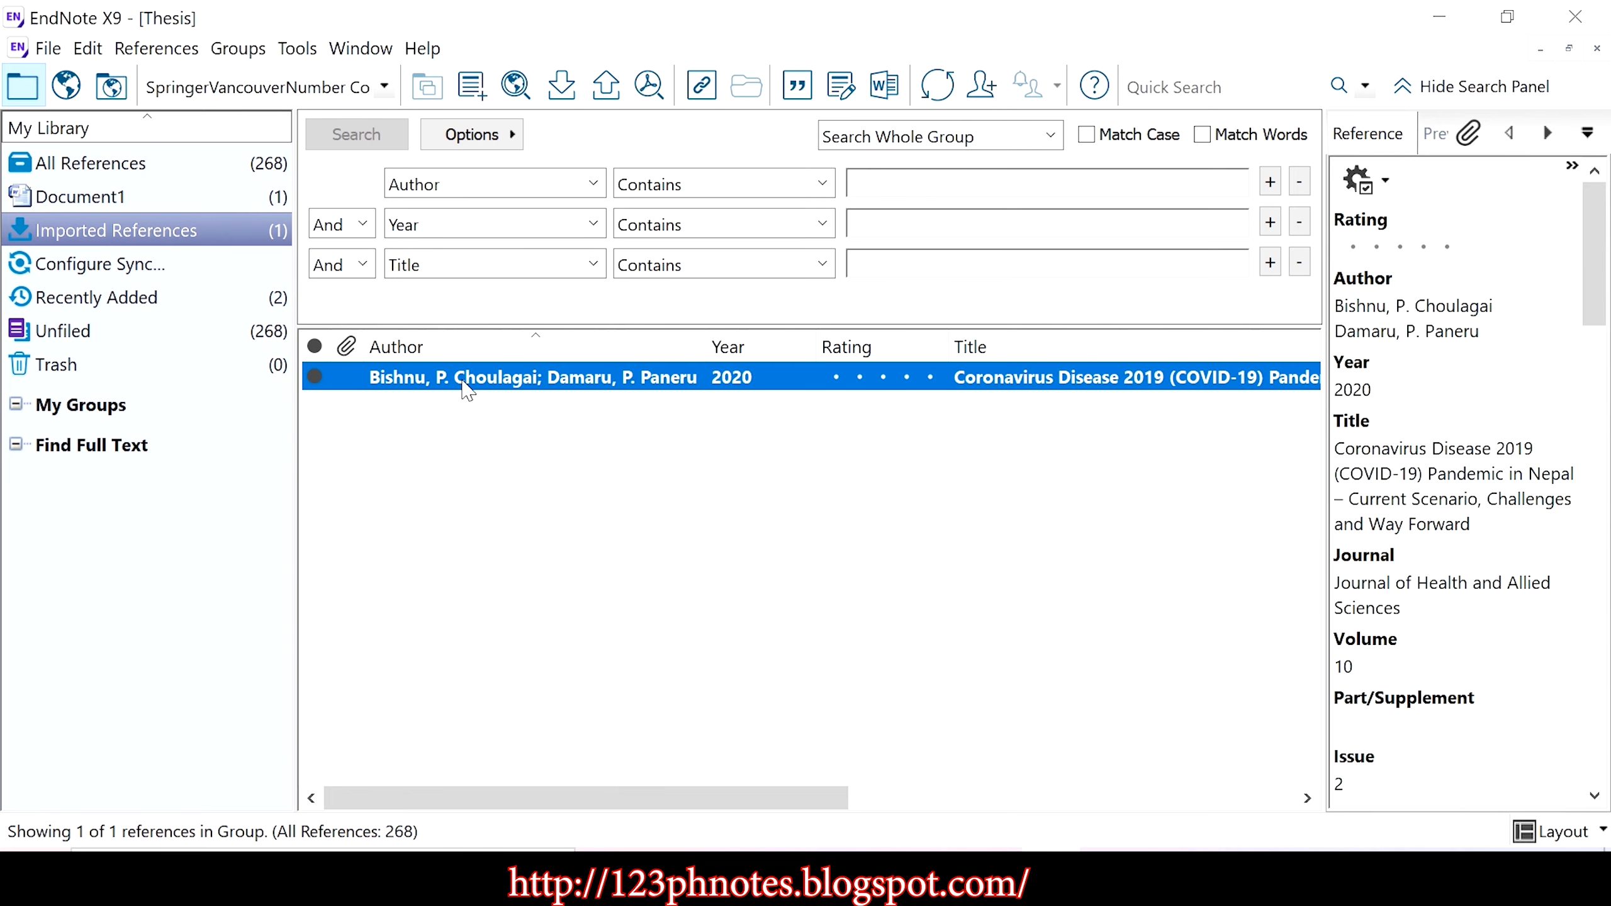
pyautogui.click(188, 166)
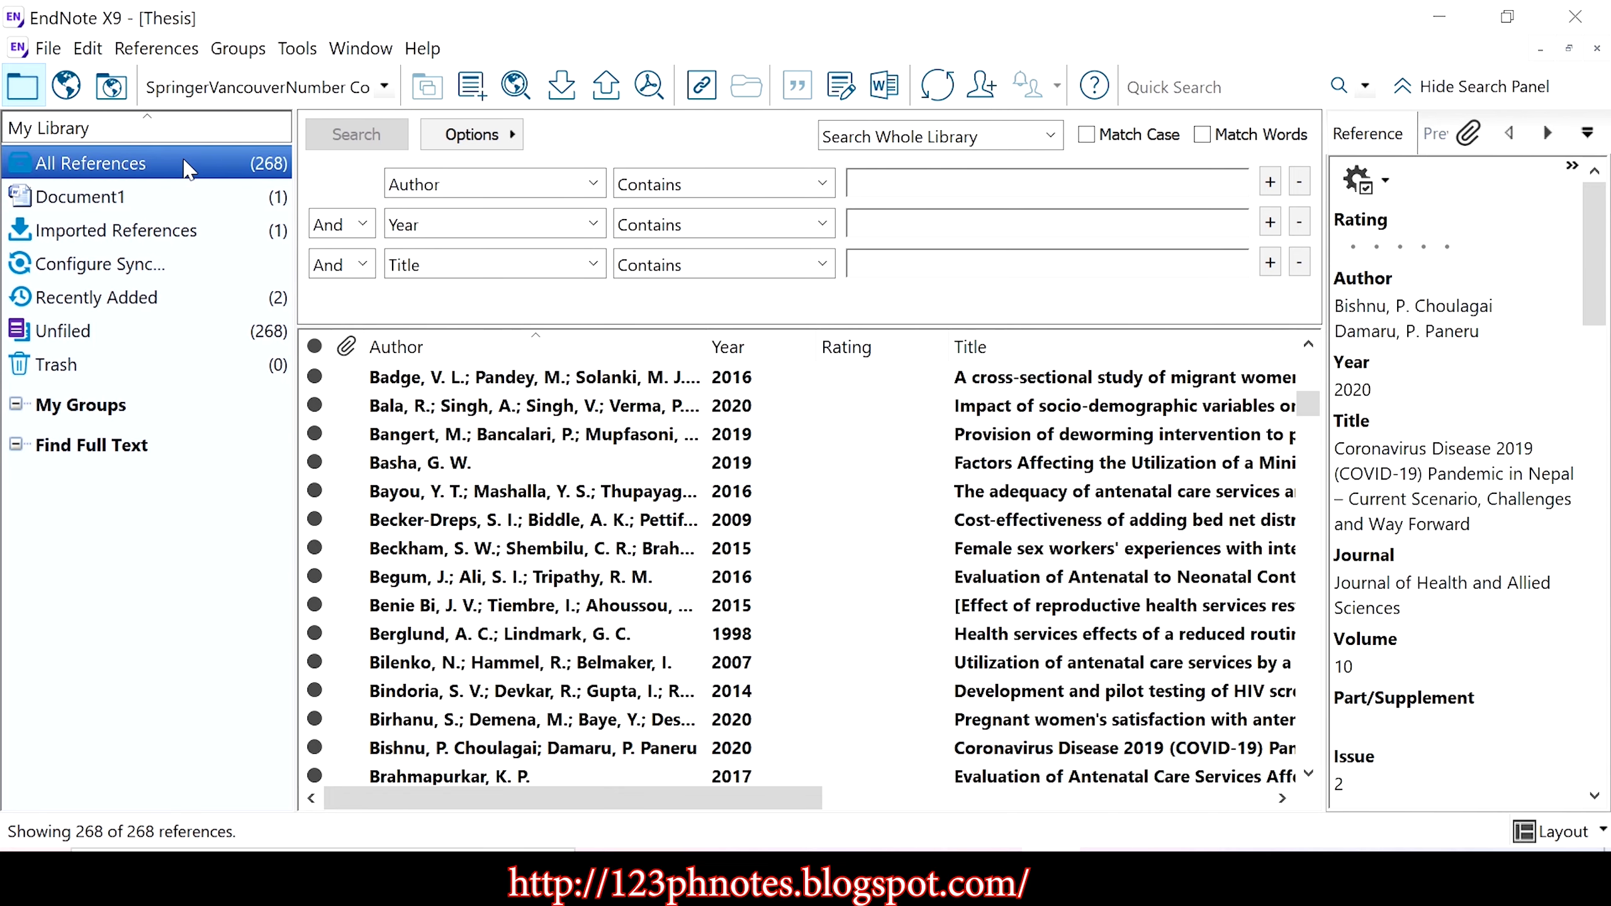
pyautogui.scroll(-2, 445, 576)
pyautogui.click(444, 576)
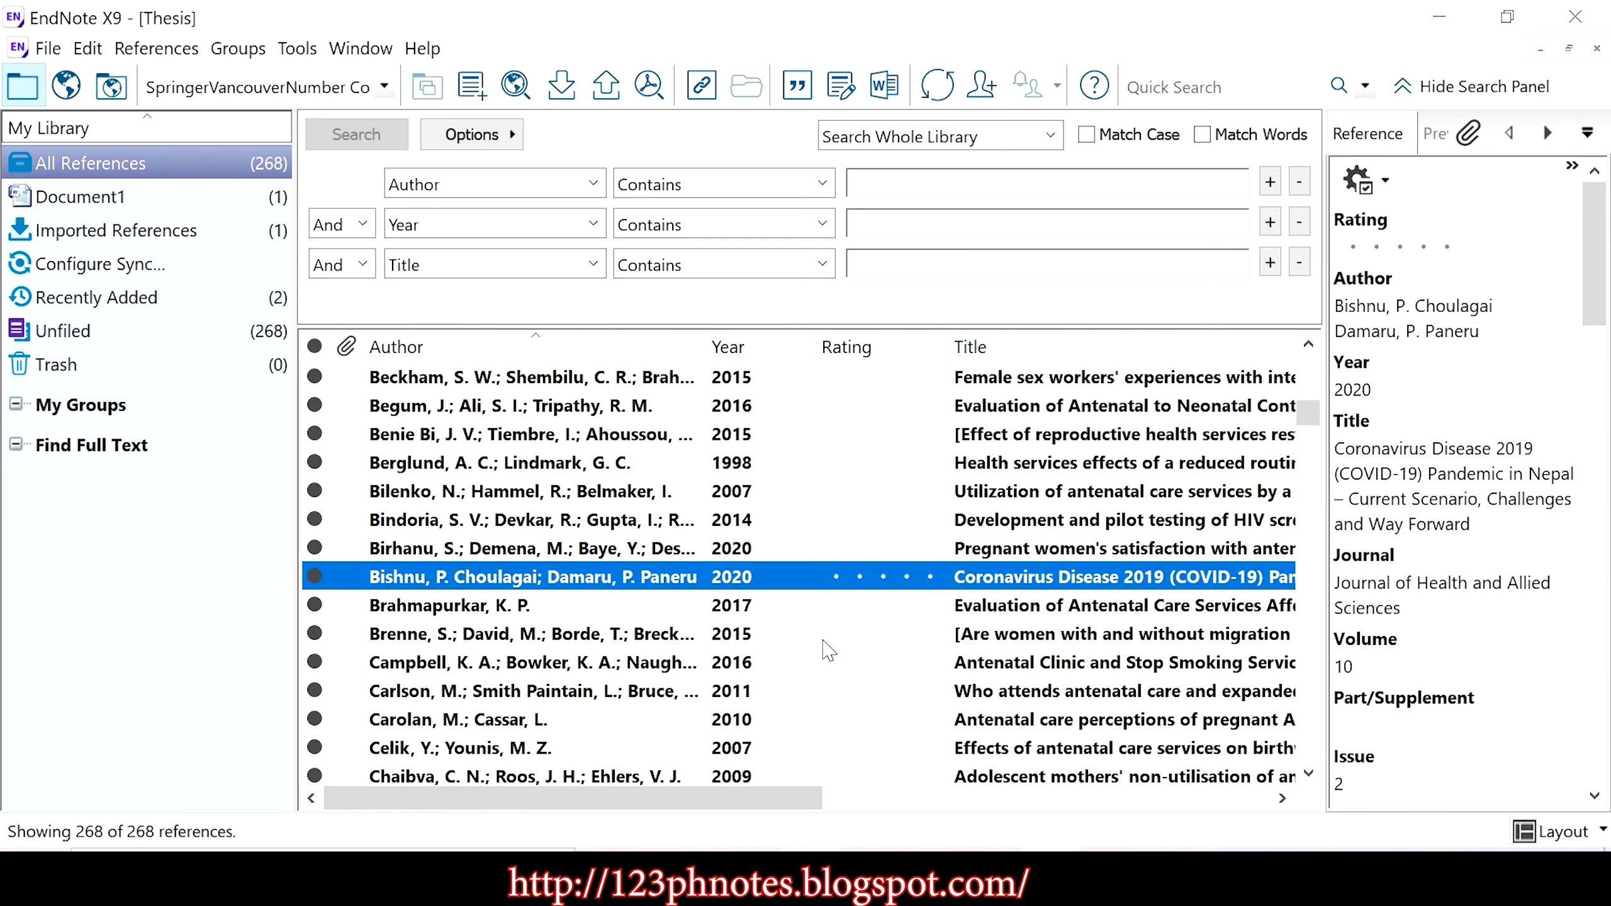
pyautogui.scroll(7, 665, 660)
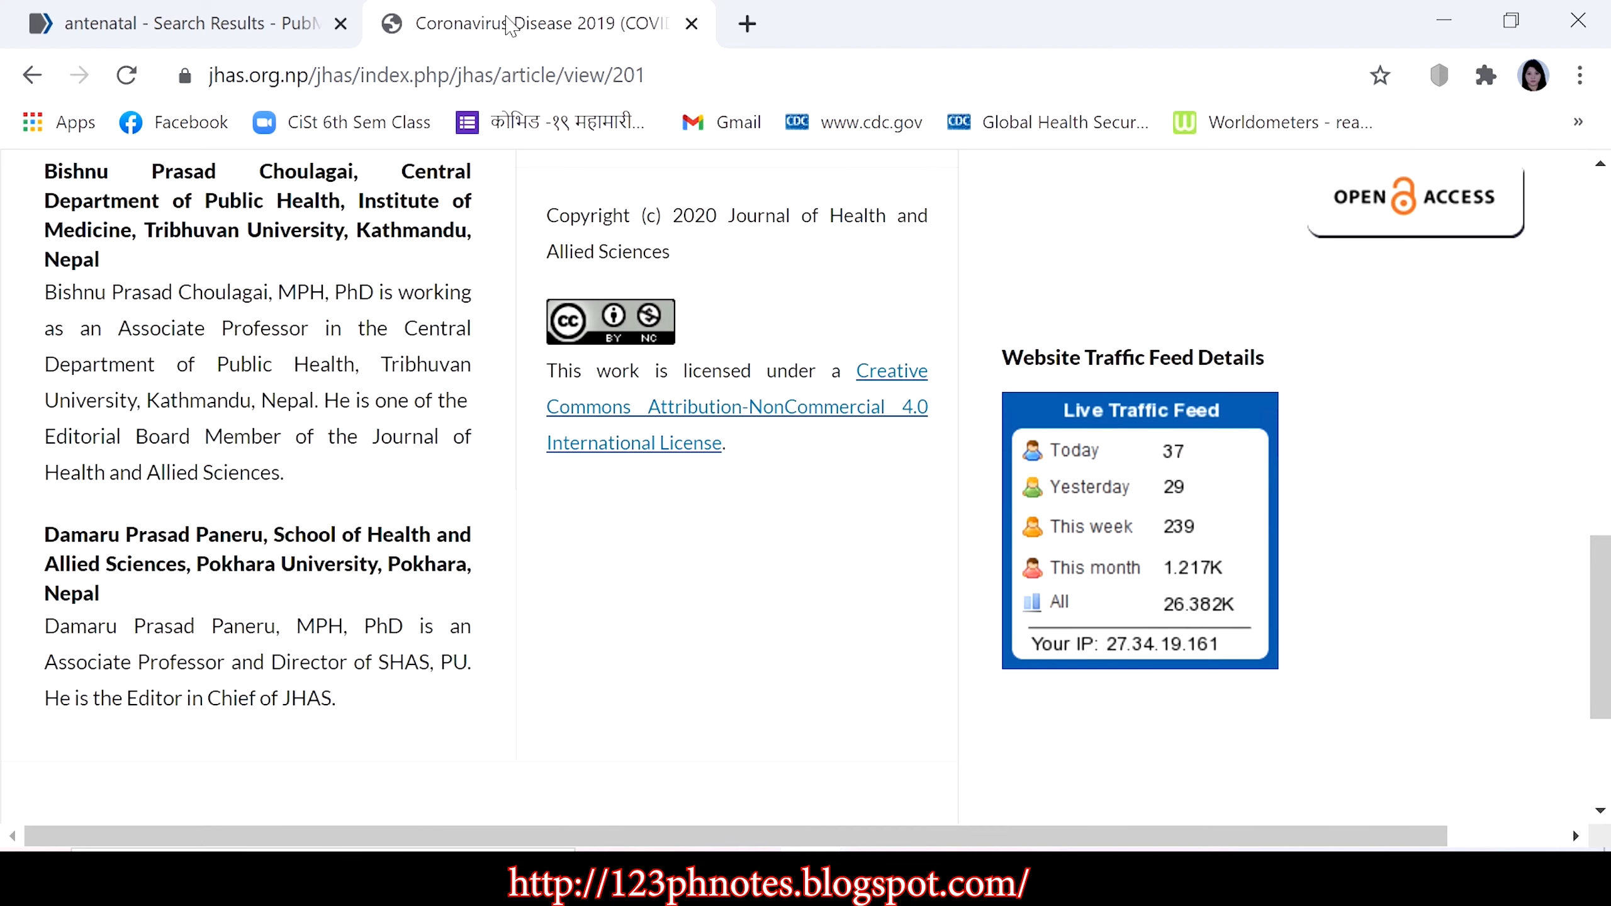
# Step: Look over the JHAS editorial's page in the browser and return to the PubMed search results for "antenatal"
pyautogui.scroll(8, 806, 482)
pyautogui.scroll(5, 431, 245)
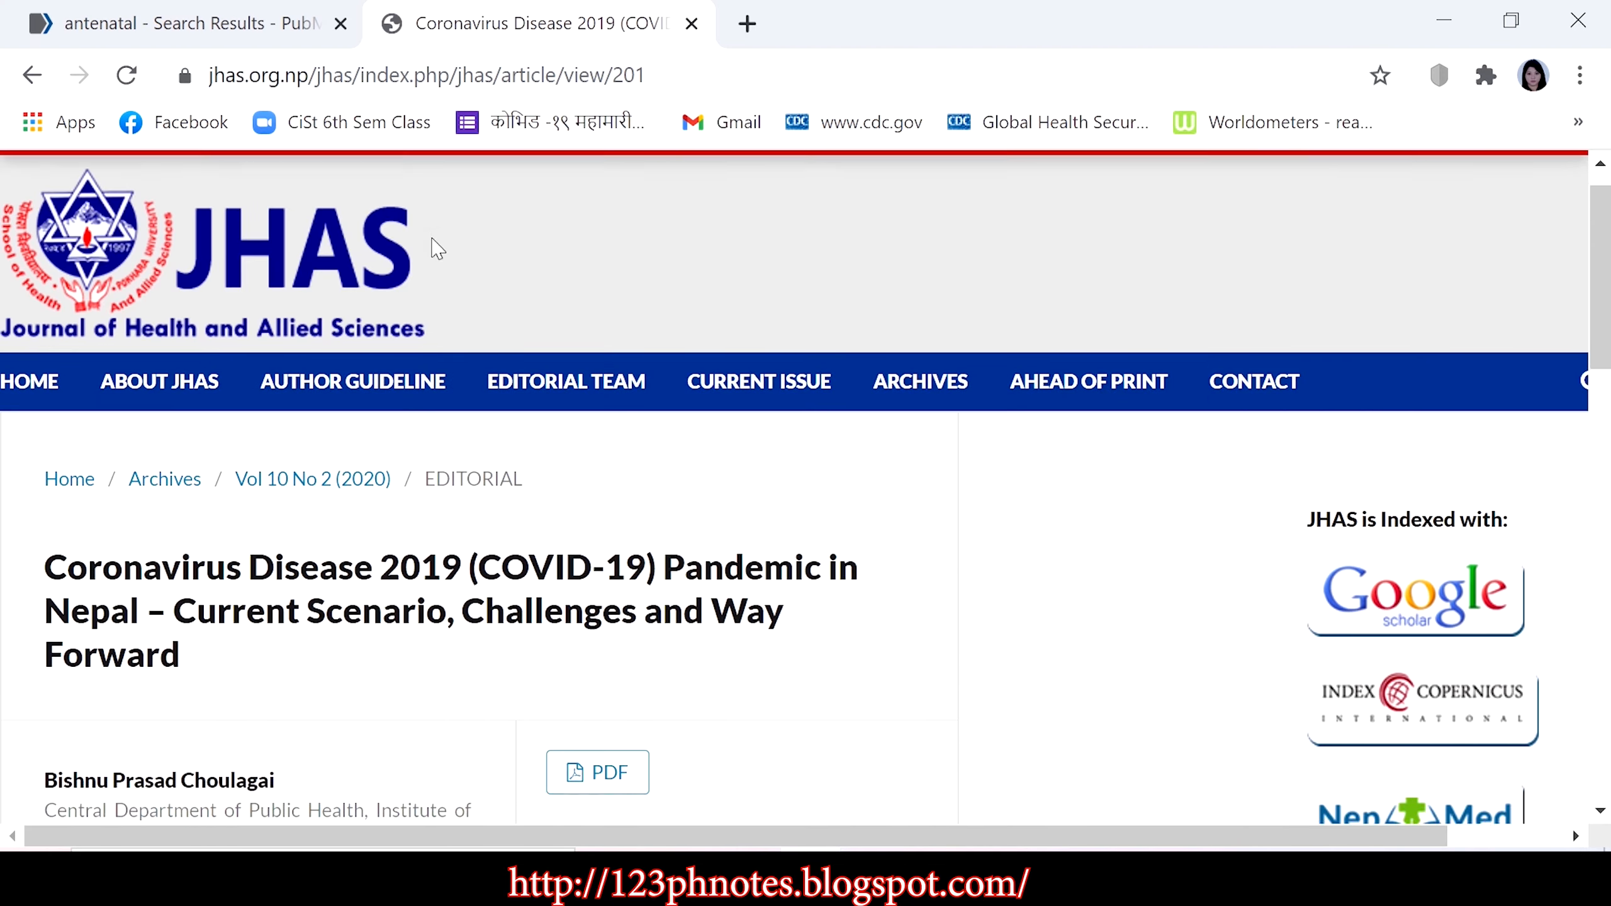
pyautogui.scroll(-10, 435, 241)
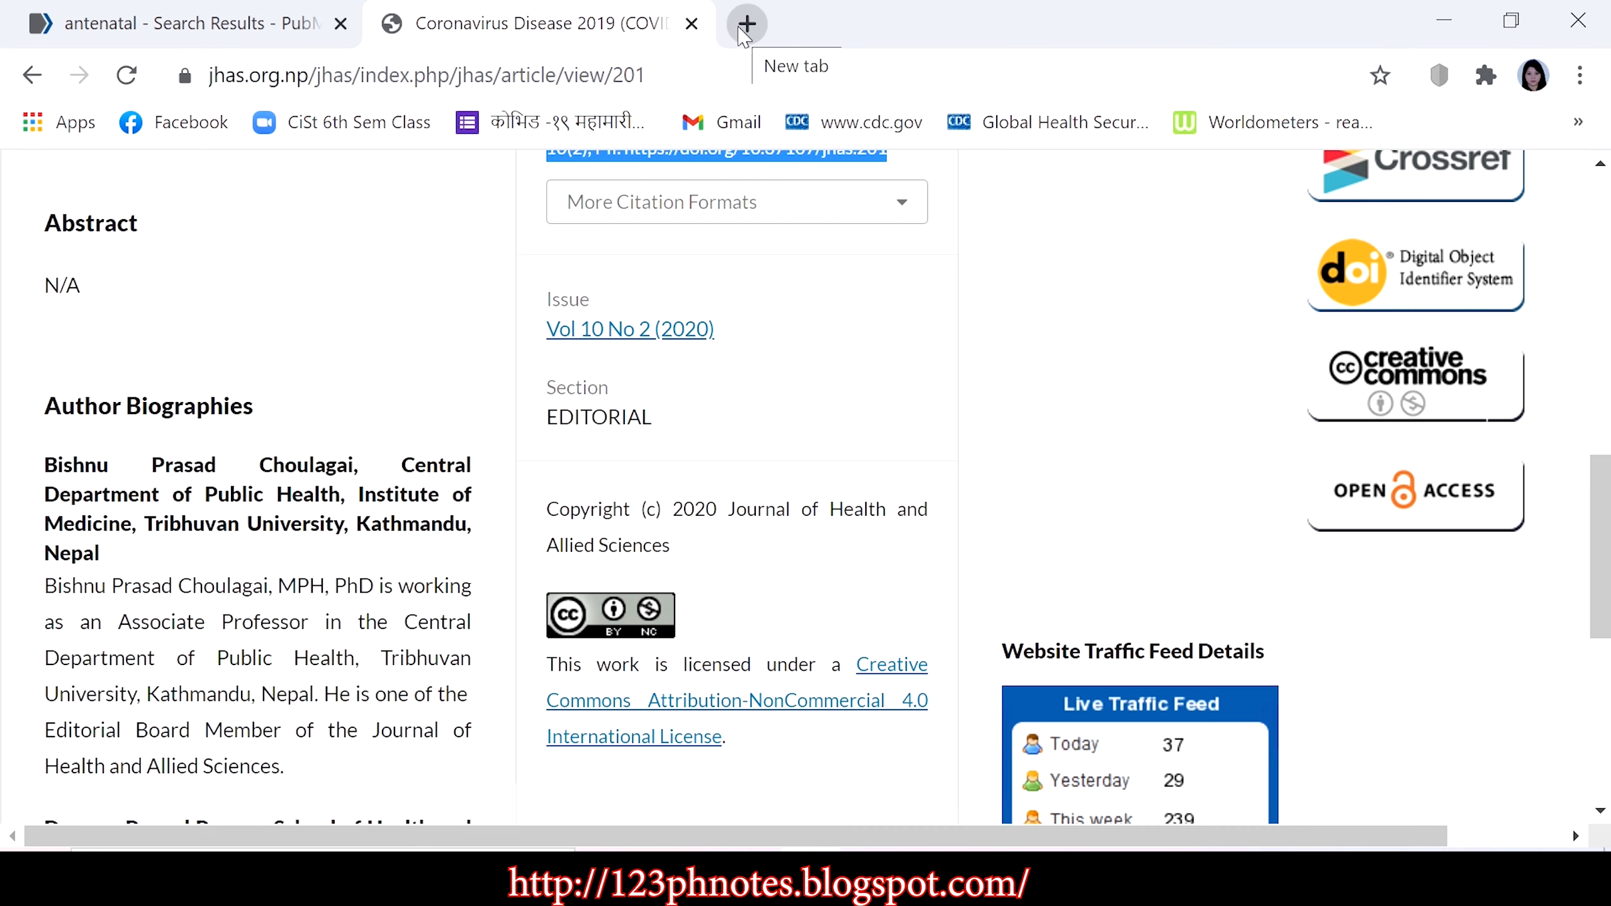
pyautogui.scroll(3, 793, 492)
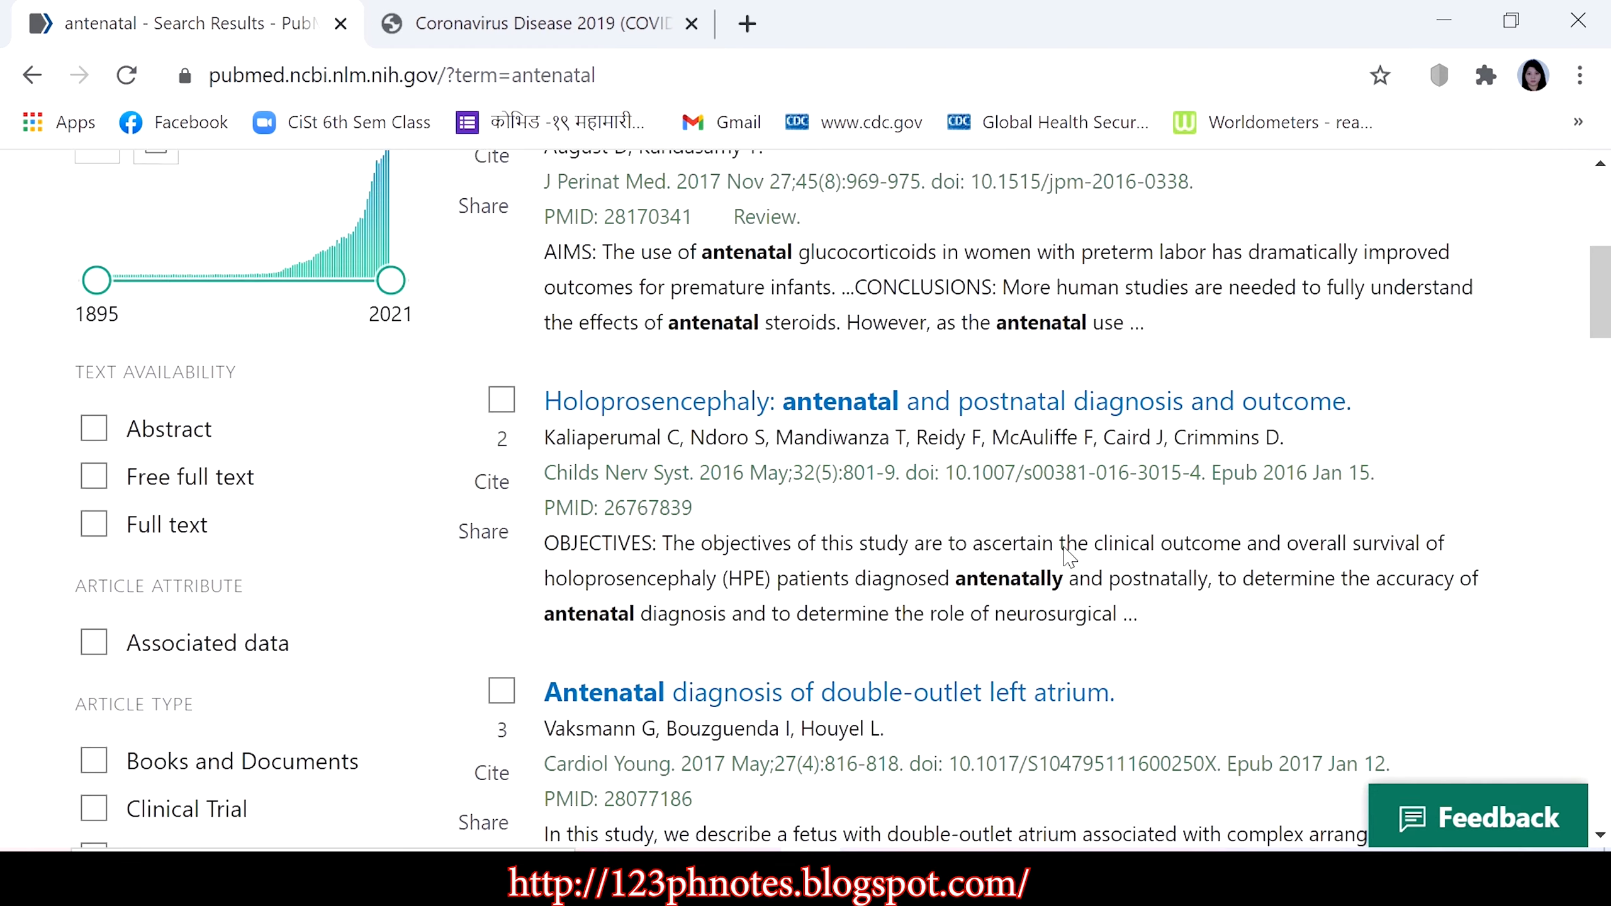
pyautogui.scroll(-1, 1068, 550)
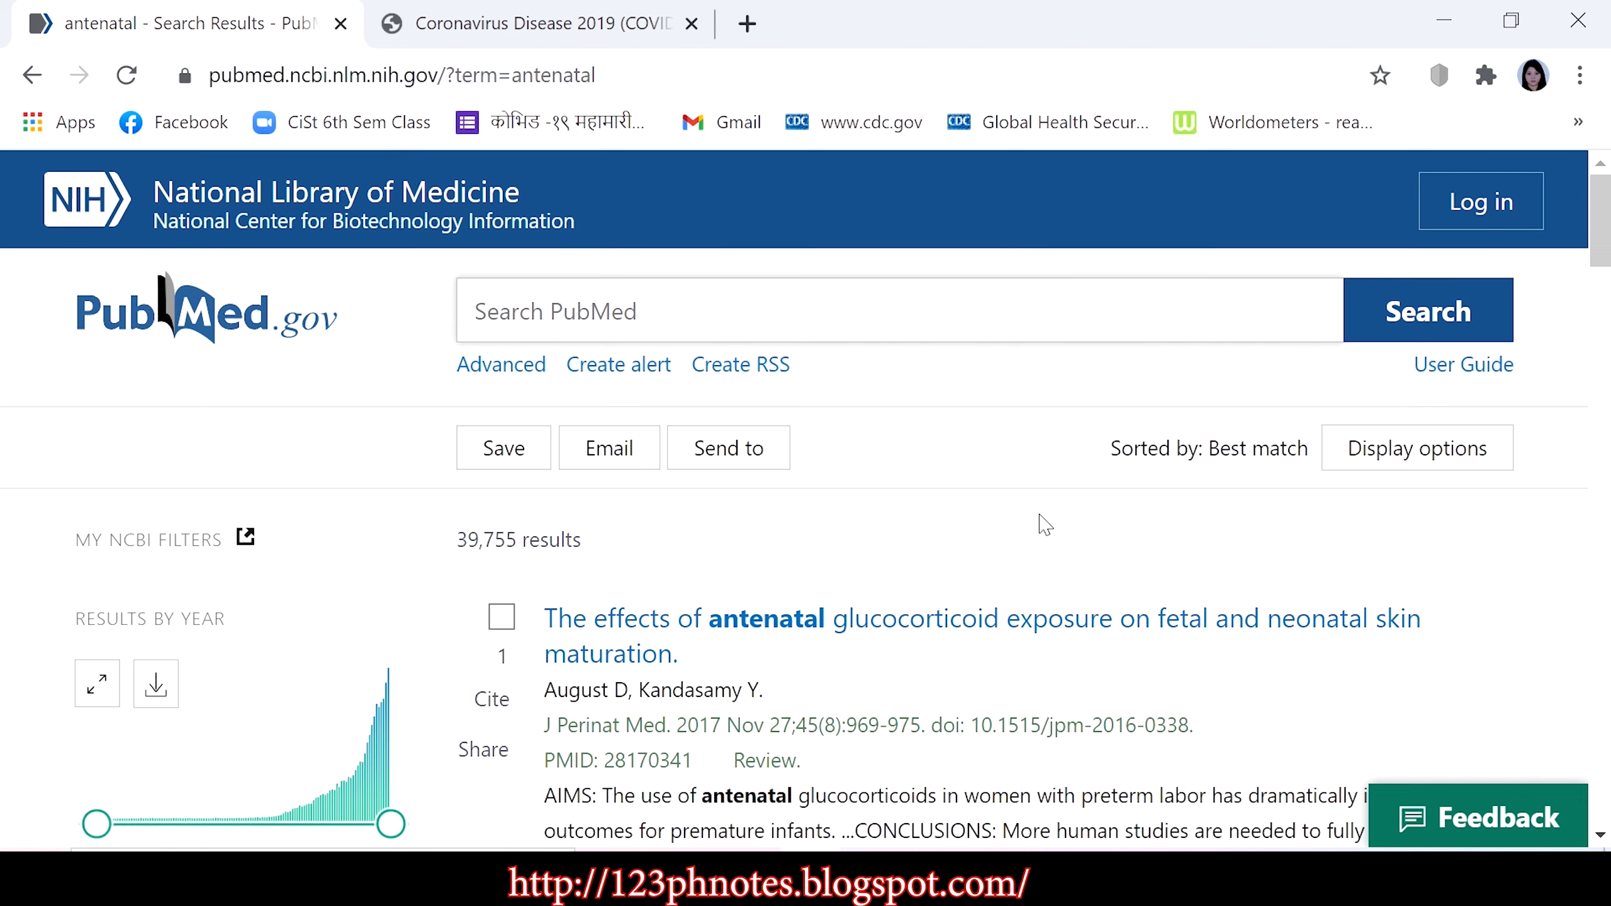
# Step: Switch to EndNote, show its online search mode with the available databases, and return to the PubMed results
pyautogui.moveTo(1110, 888)
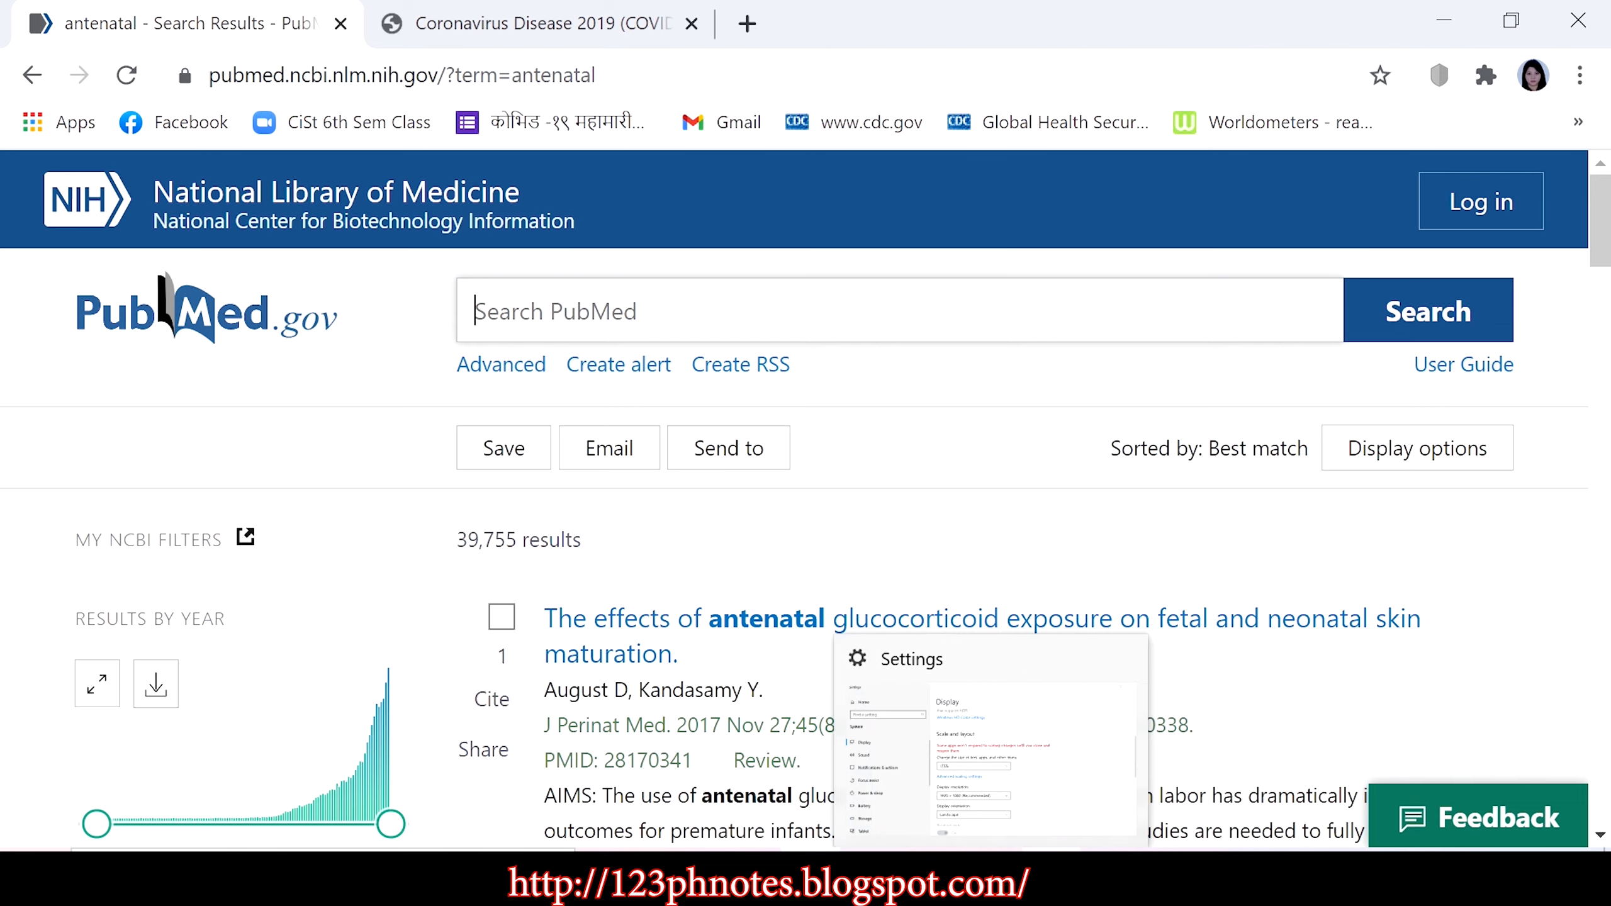
pyautogui.click(1050, 889)
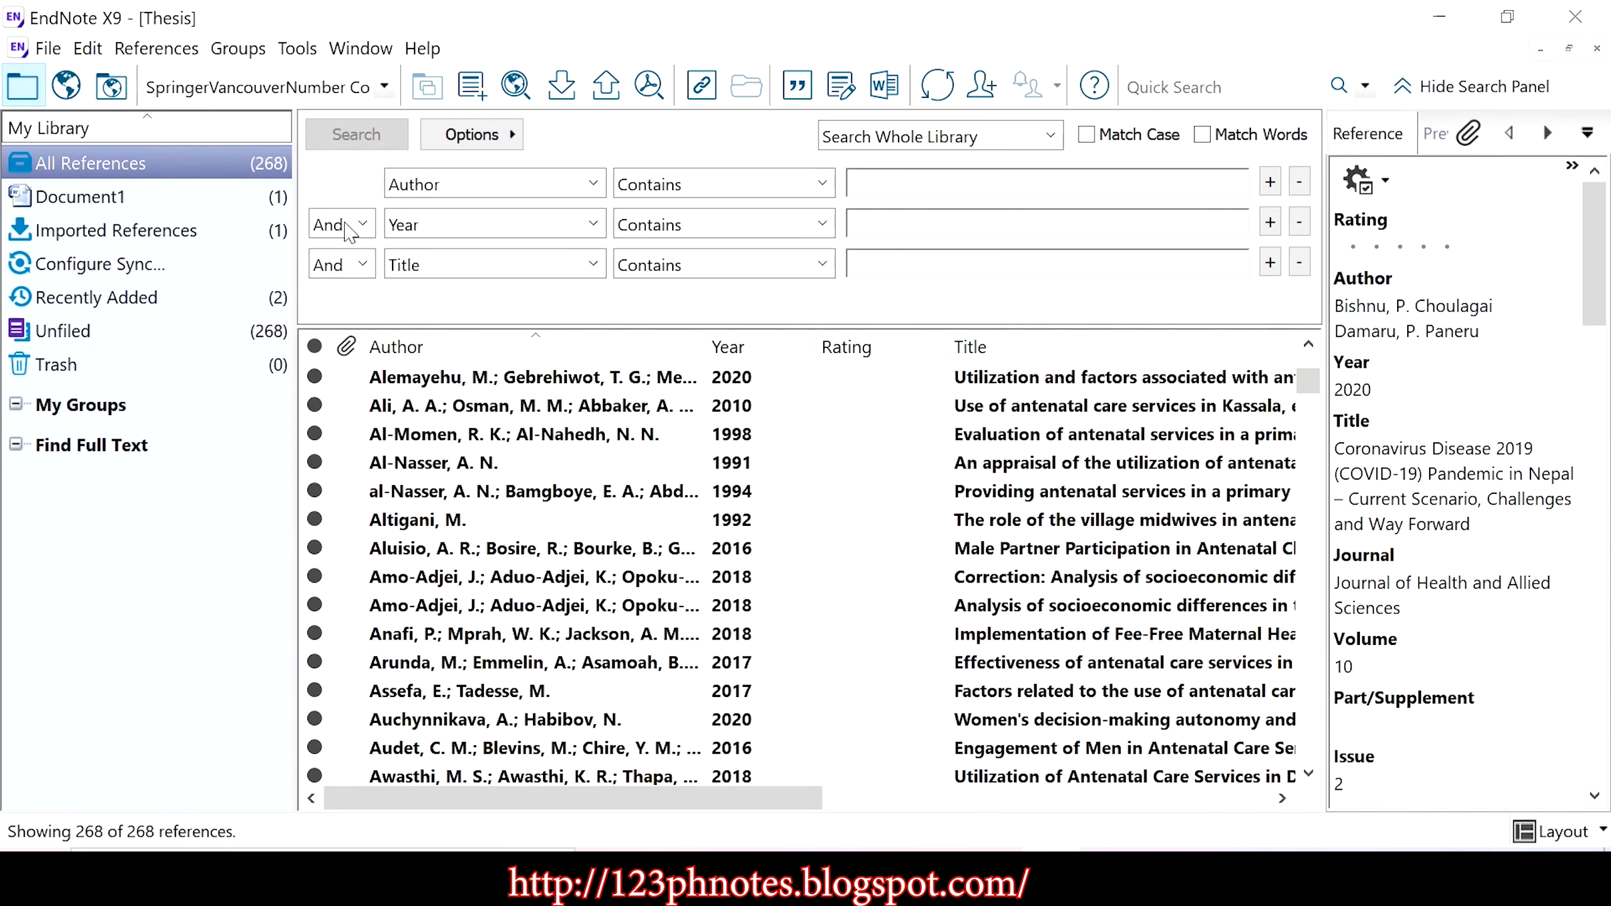
pyautogui.click(75, 94)
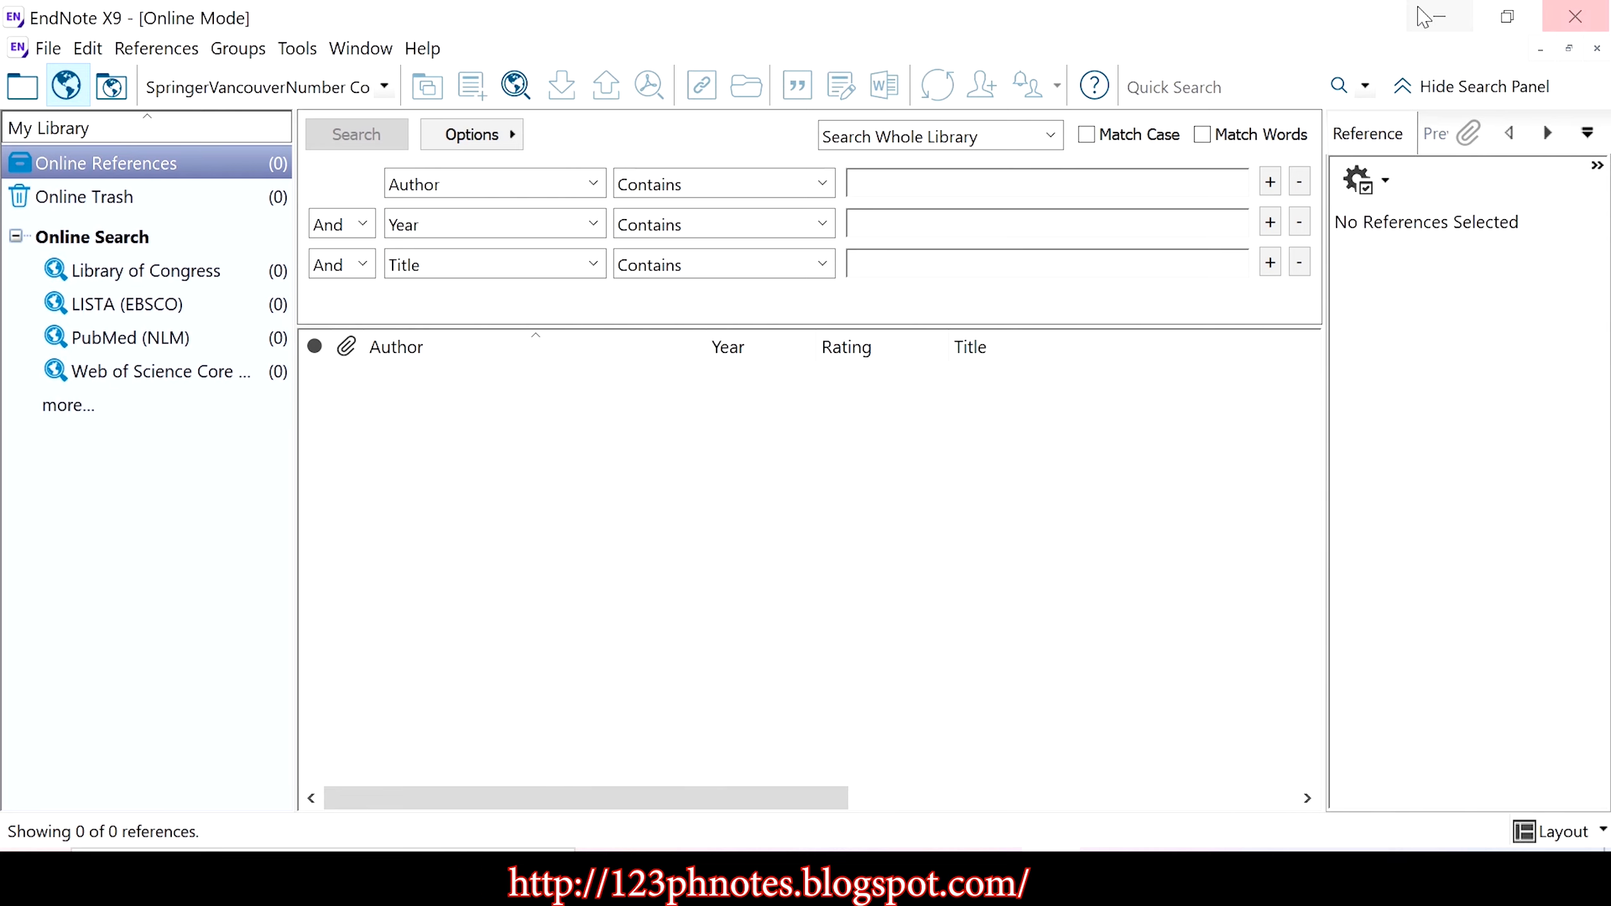
pyautogui.click(1418, 8)
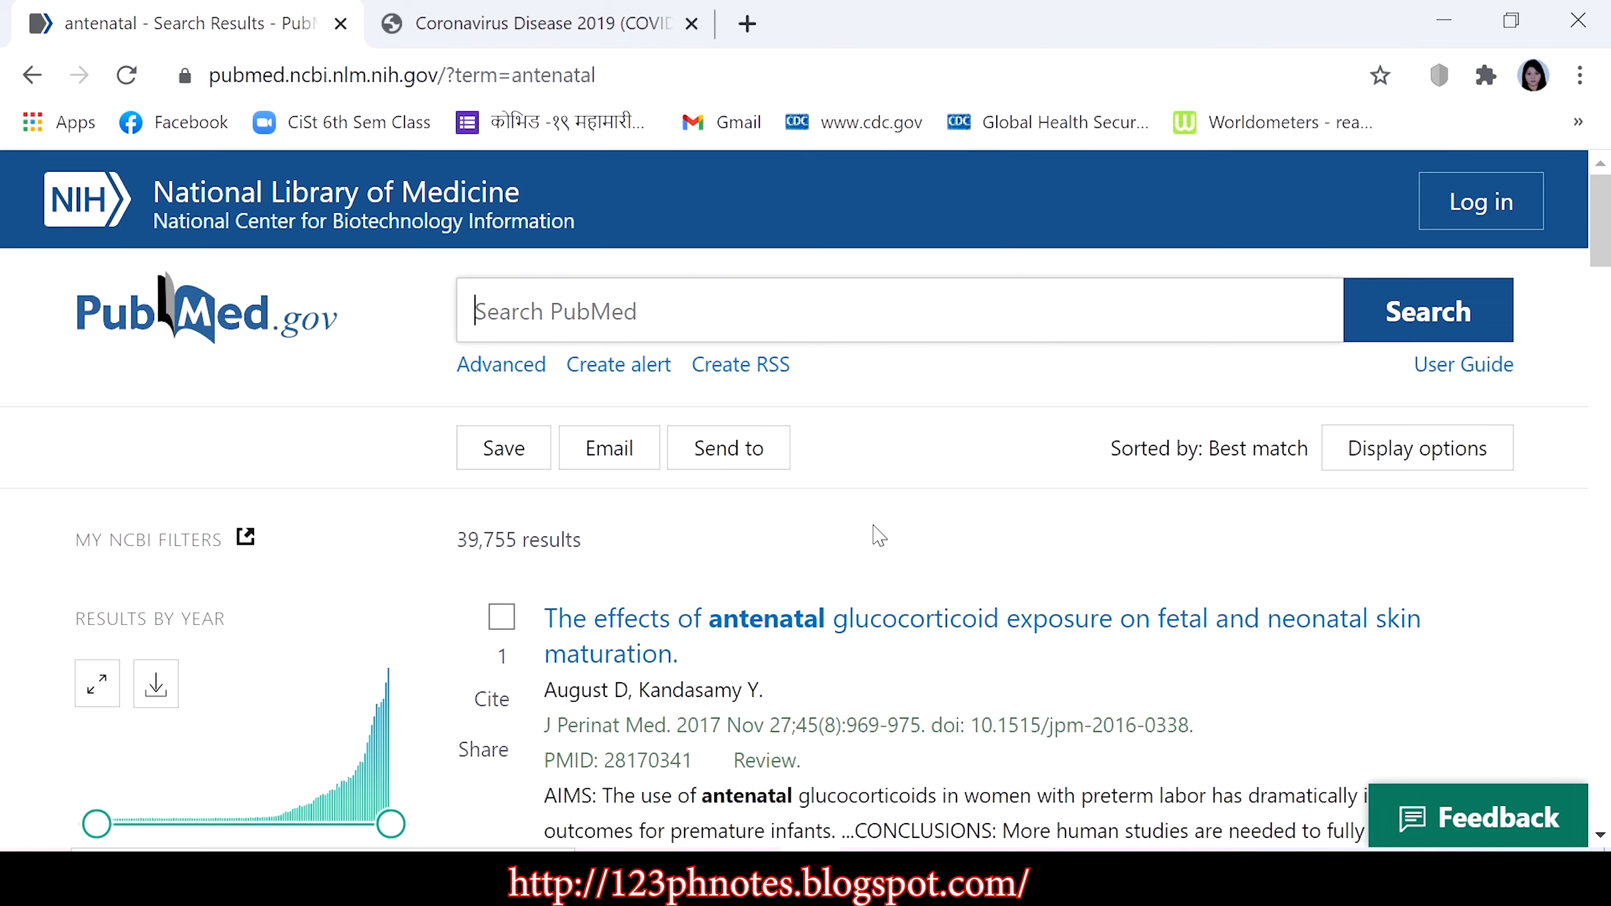
# Step: Open the PubMed article "The effects of antenatal glucocorticoid exposure on fetal and neonatal skin maturation"
pyautogui.scroll(-4, 878, 537)
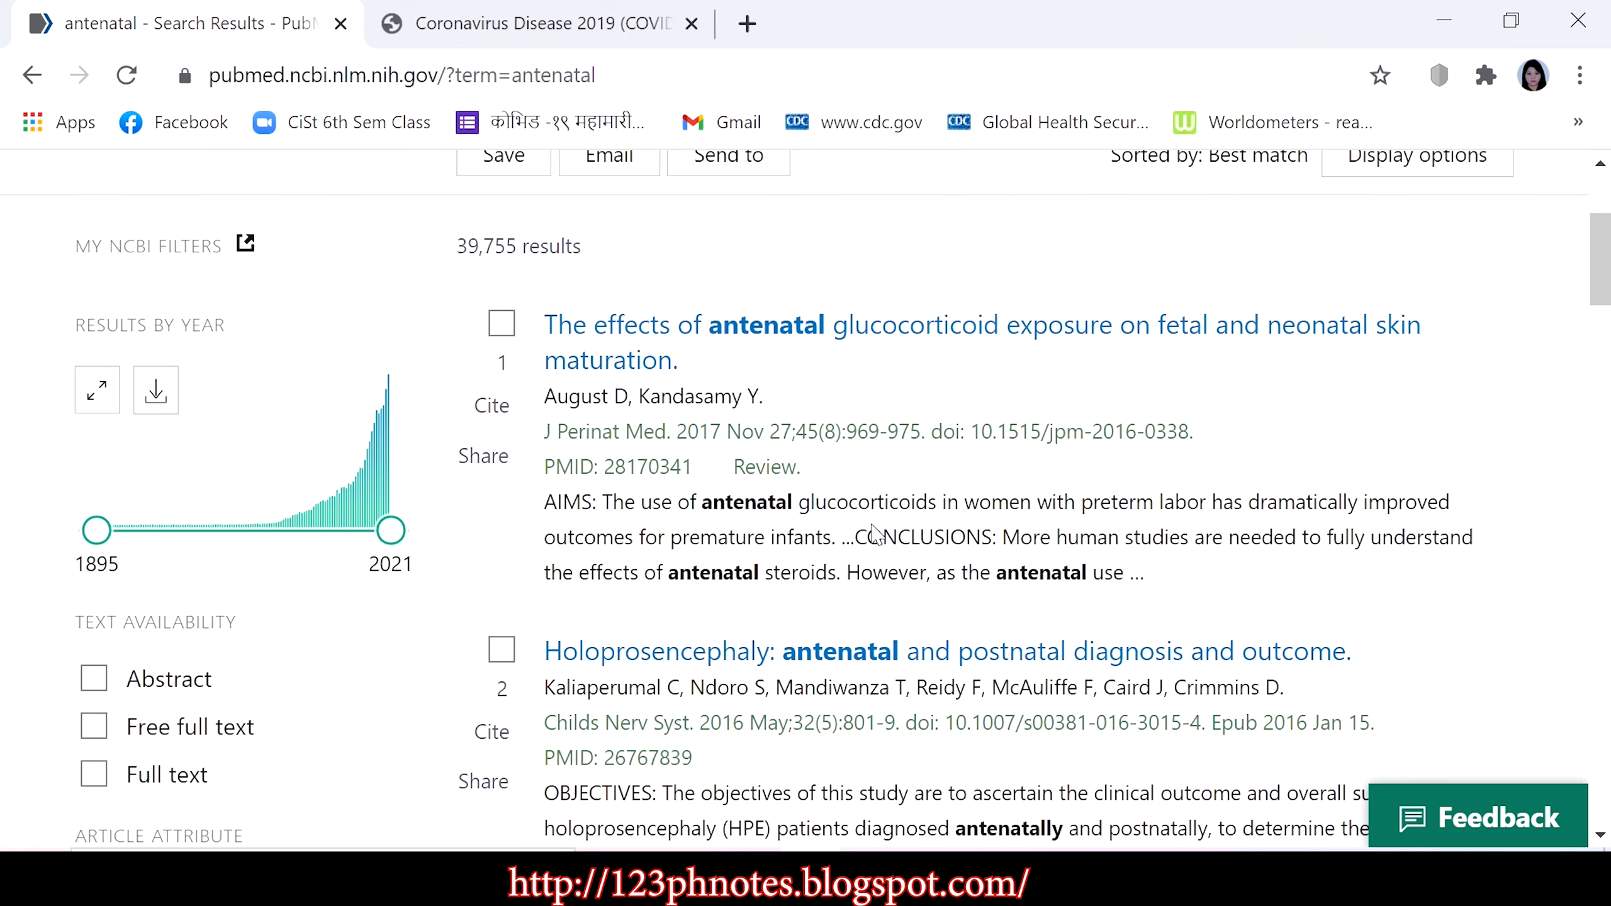
pyautogui.click(903, 343)
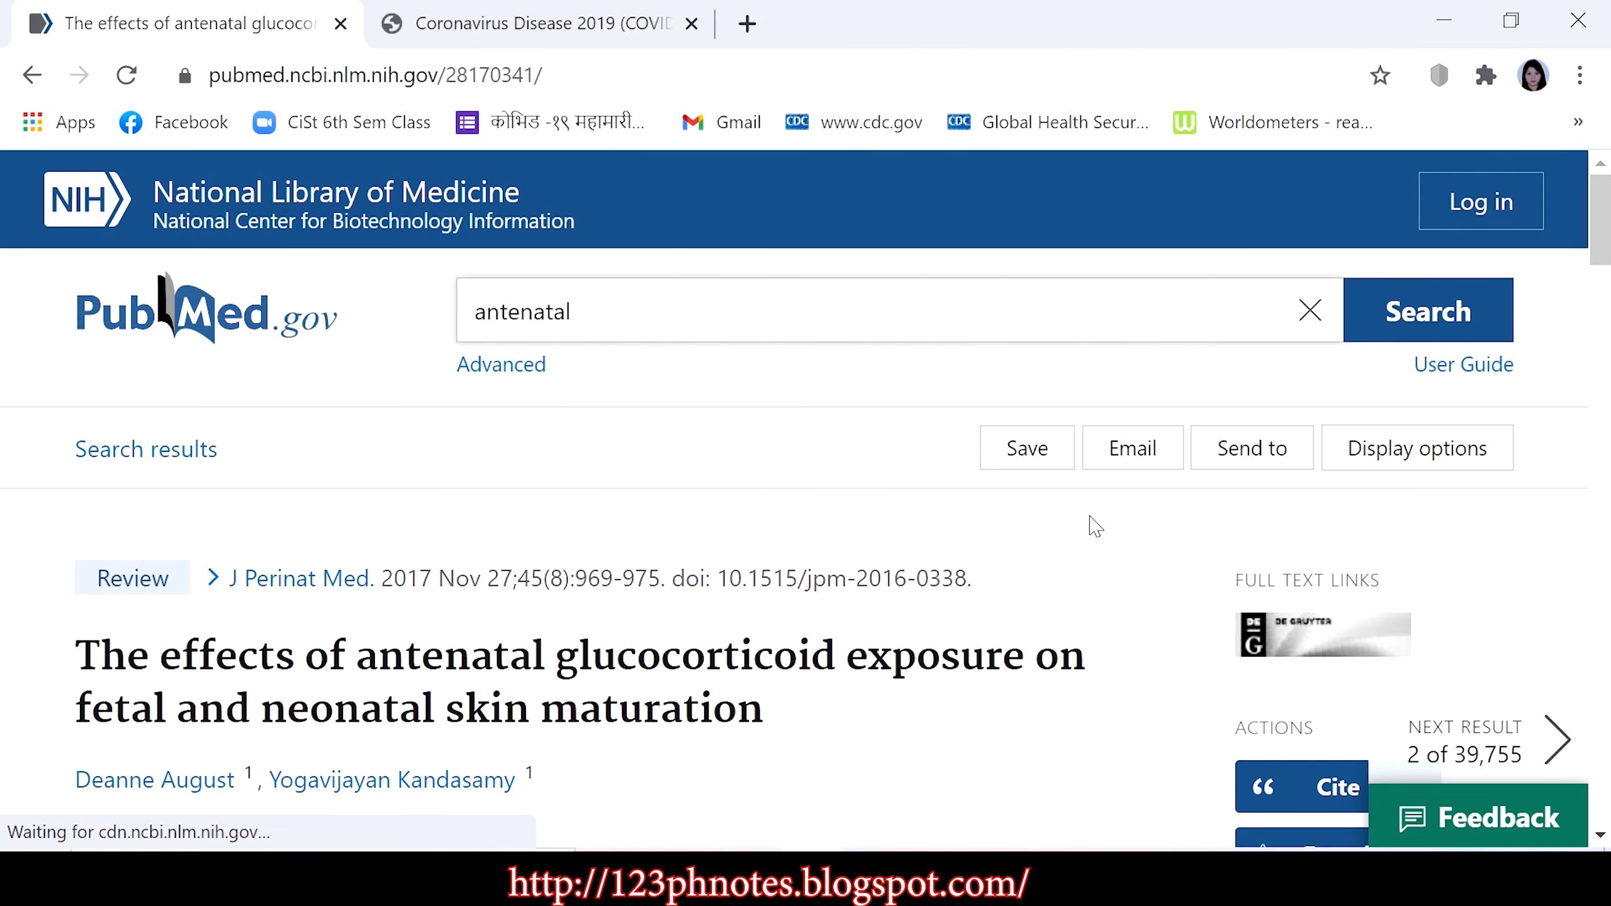
pyautogui.scroll(-4, 1098, 634)
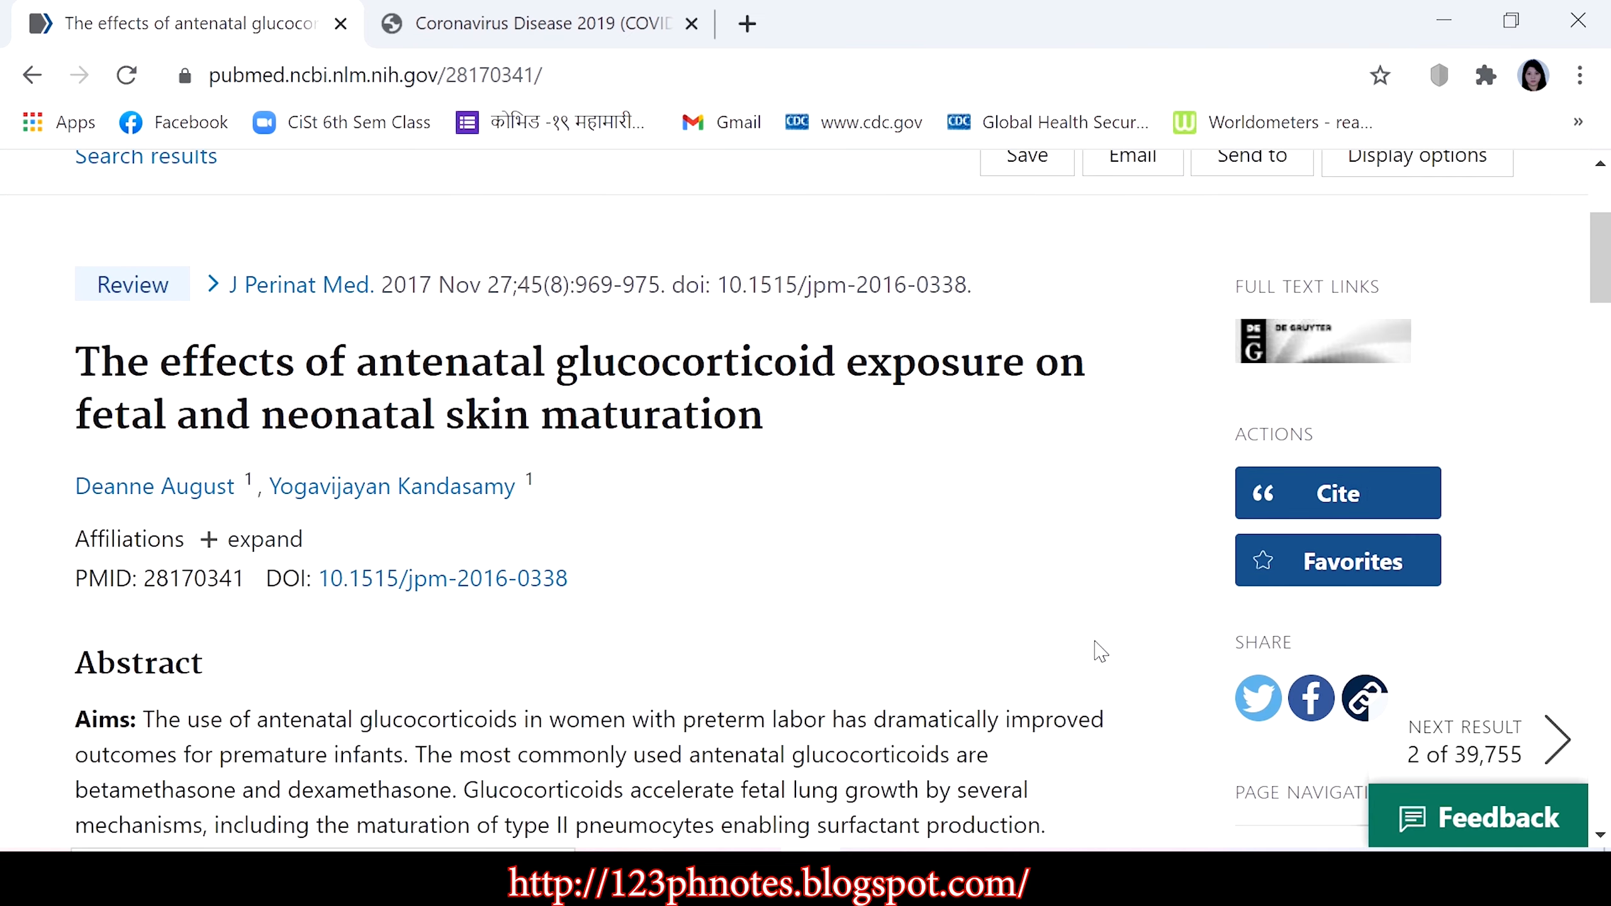
# Step: Download the article's citation as an .nbib file and open it to import the reference into EndNote
pyautogui.click(1355, 502)
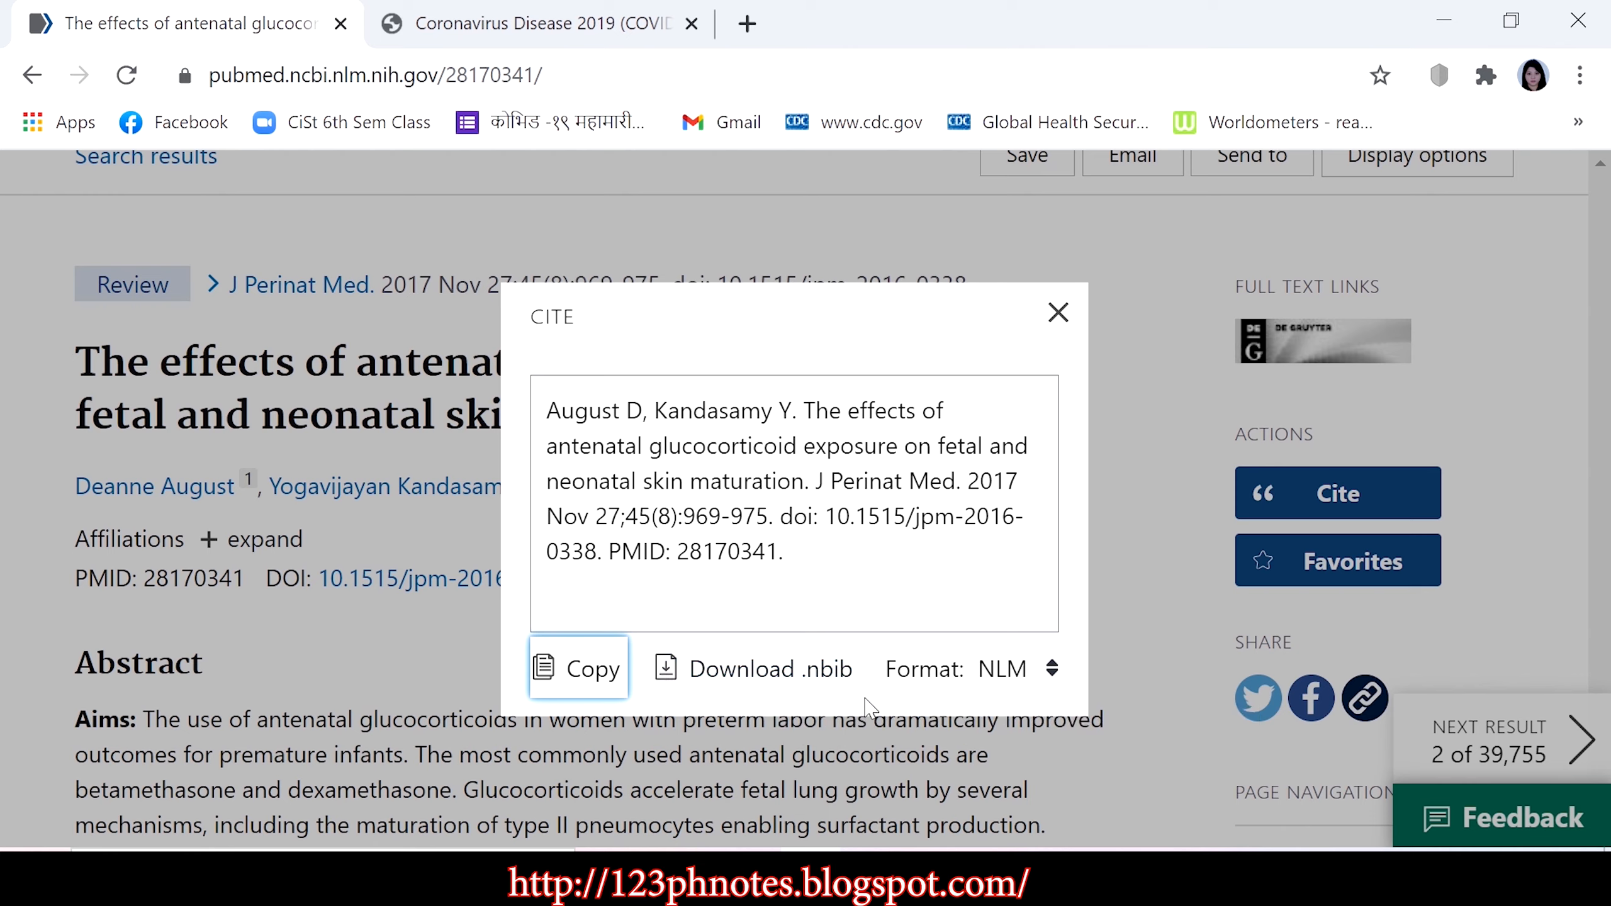
pyautogui.press('Tab')
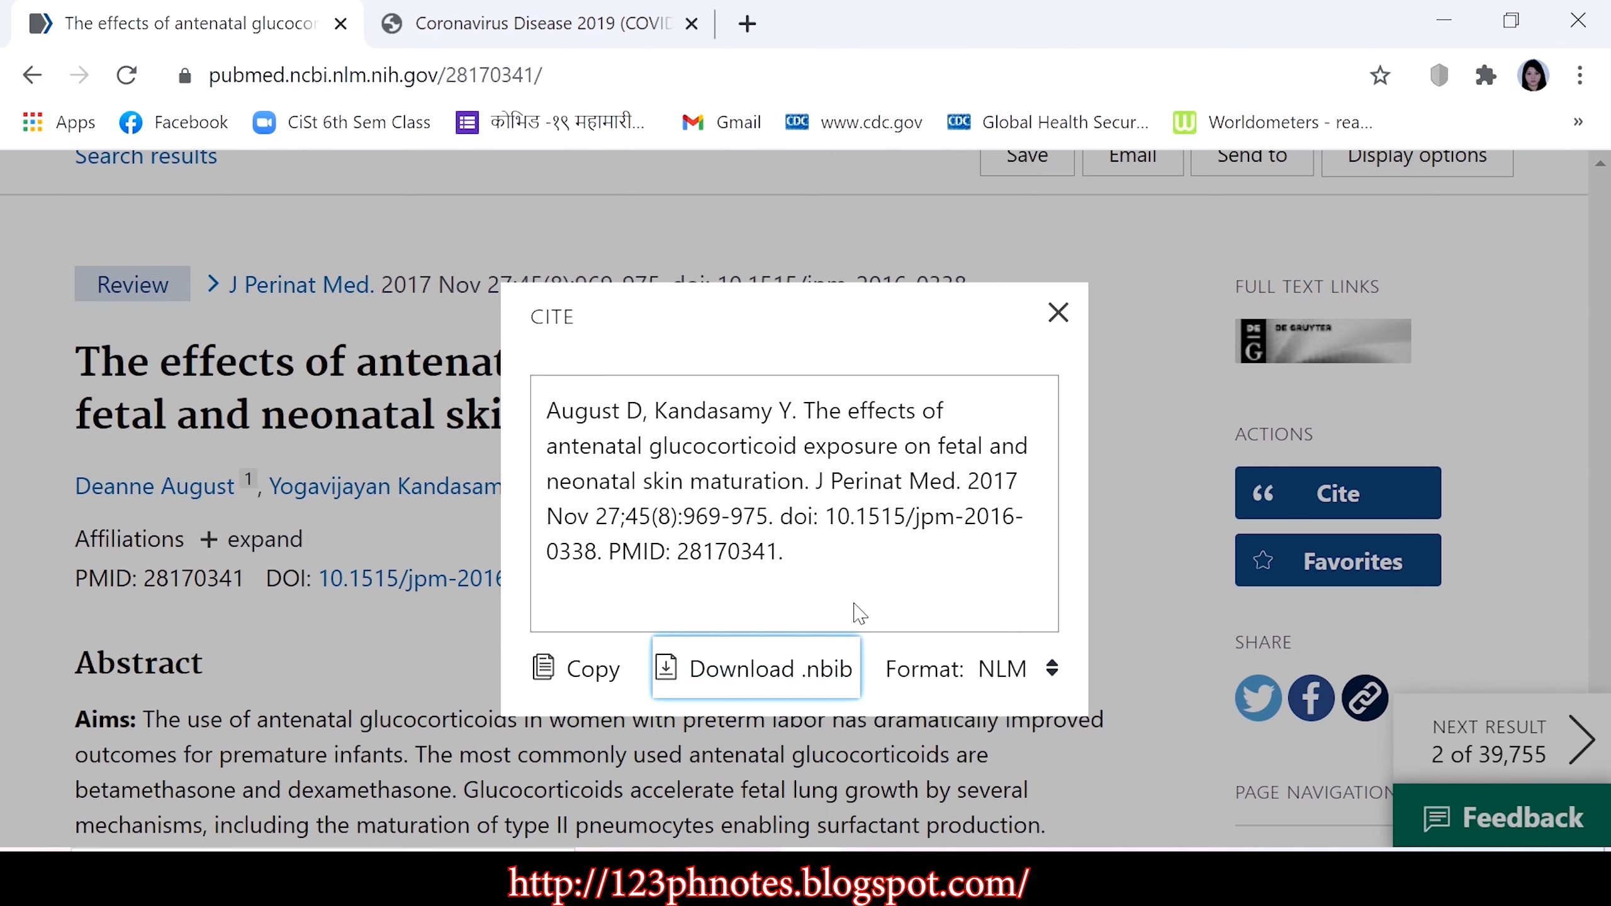
pyautogui.click(818, 671)
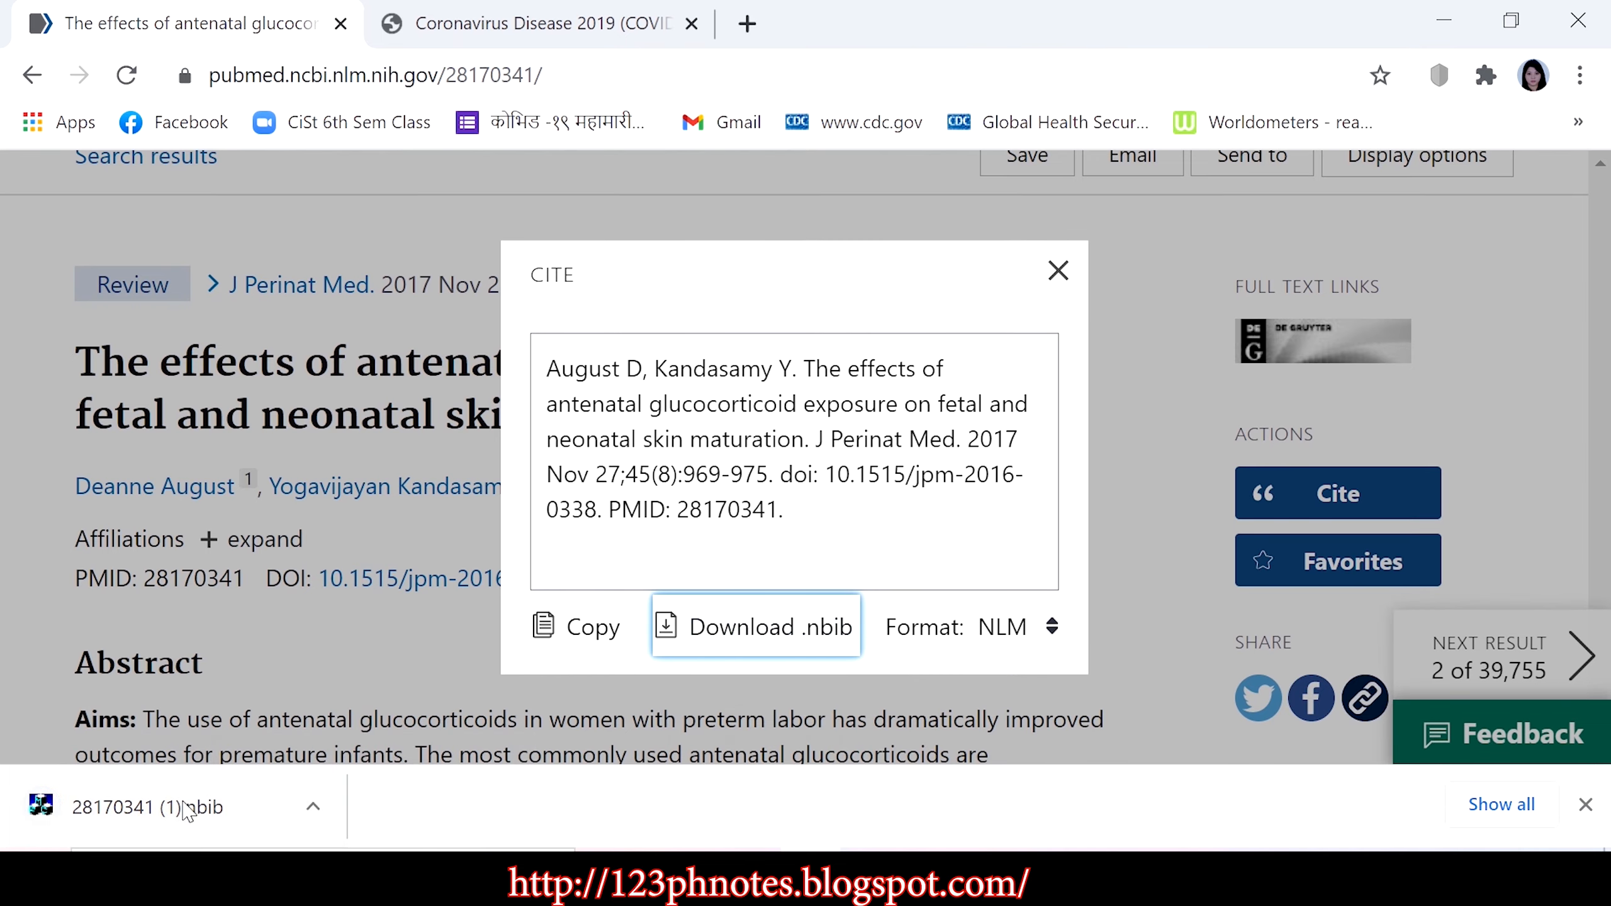
pyautogui.click(186, 808)
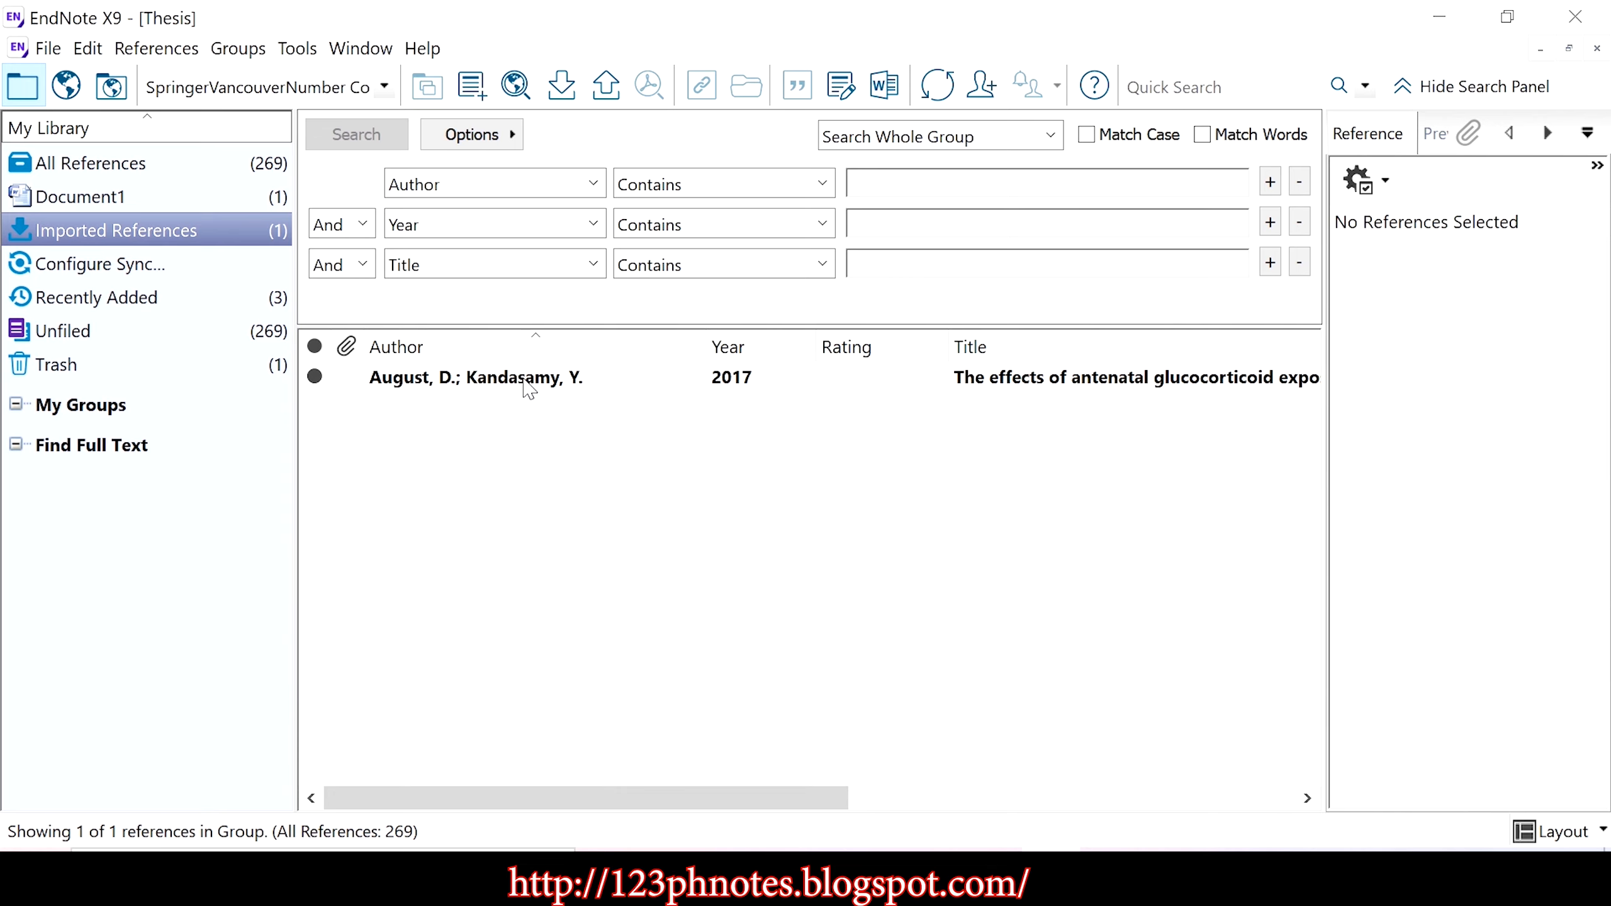
# Step: Check the imported glucocorticoid article's reference details and locate it among all references in the library
pyautogui.click(525, 380)
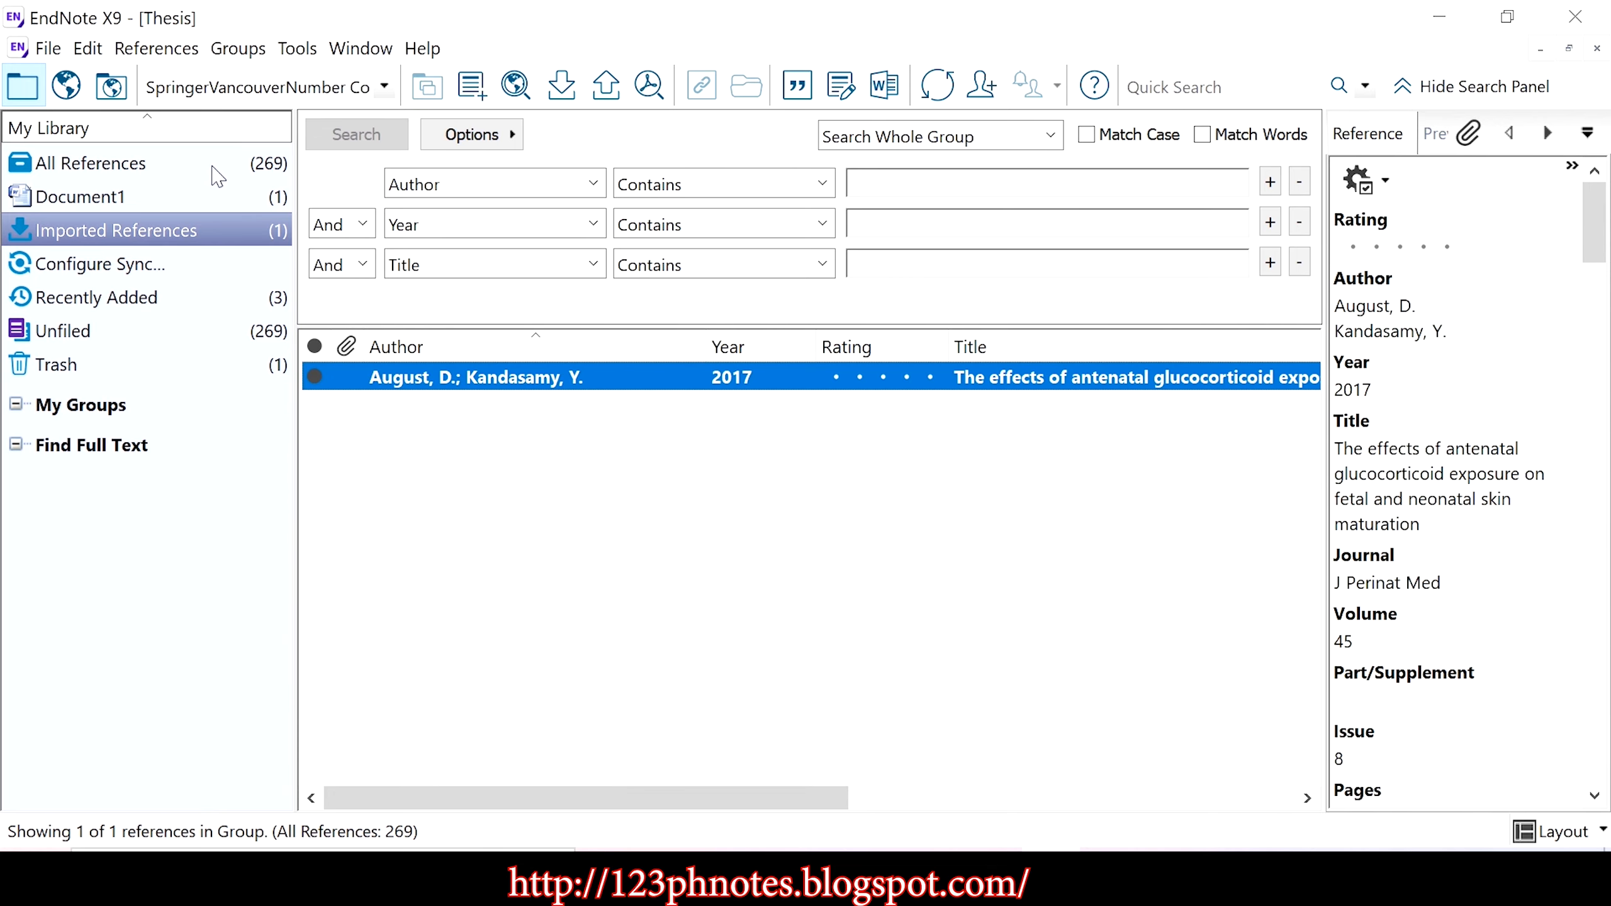
pyautogui.click(215, 169)
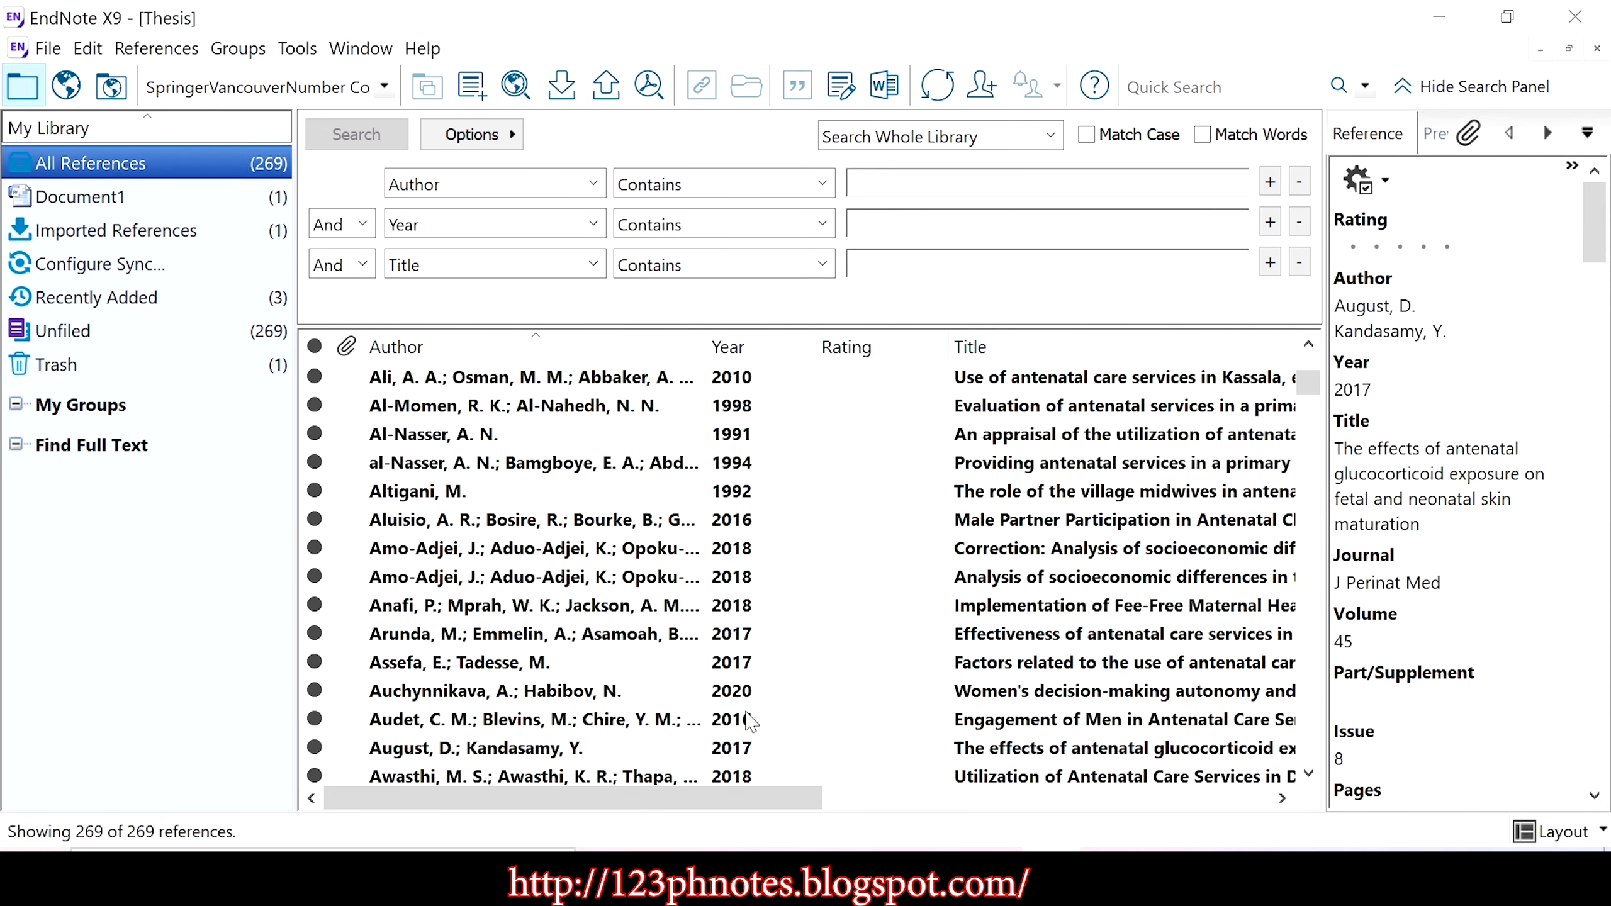
pyautogui.scroll(-1, 751, 716)
pyautogui.click(645, 670)
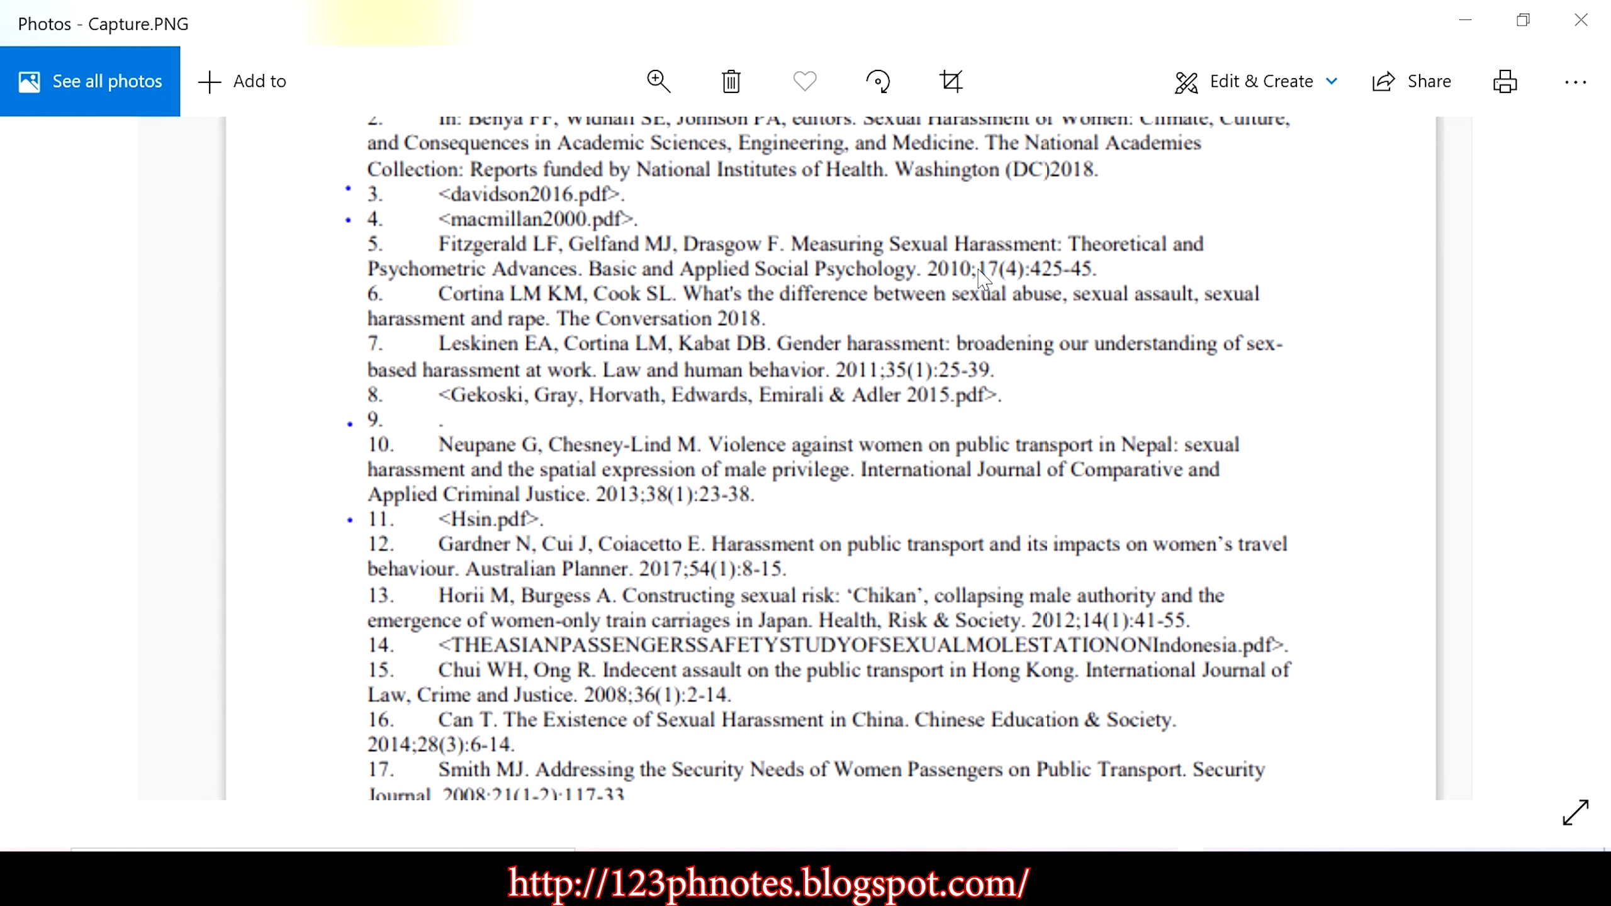
# Step: Examine the reference list in Capture.PNG and enlarge the EndNote citation codes in the next photo
pyautogui.scroll(1, 985, 498)
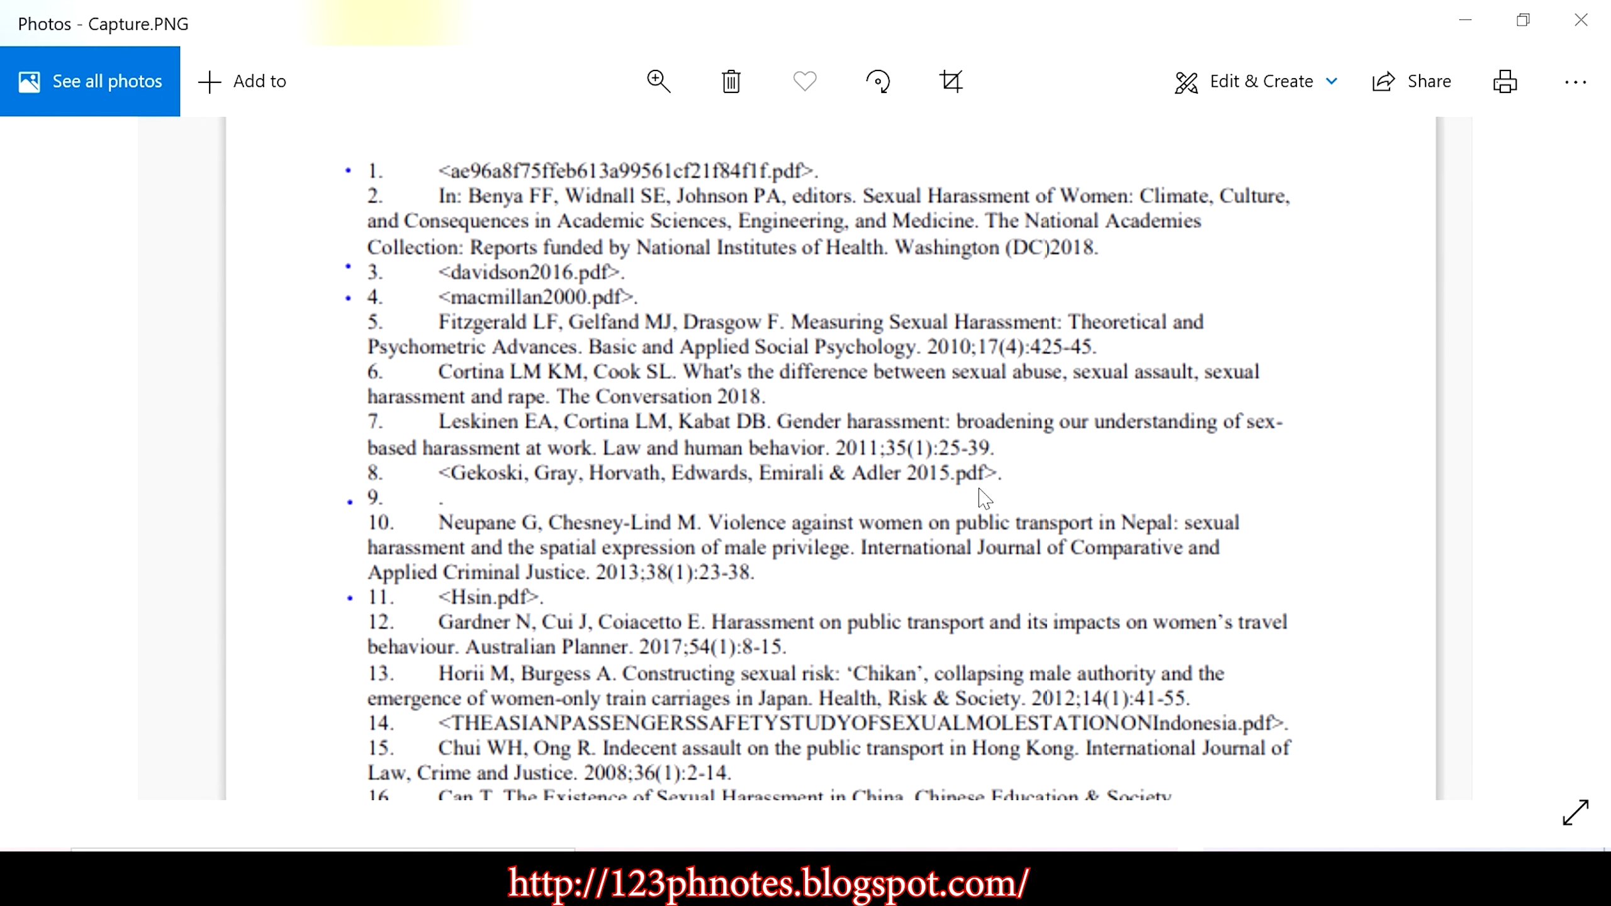
pyautogui.scroll(2, 984, 499)
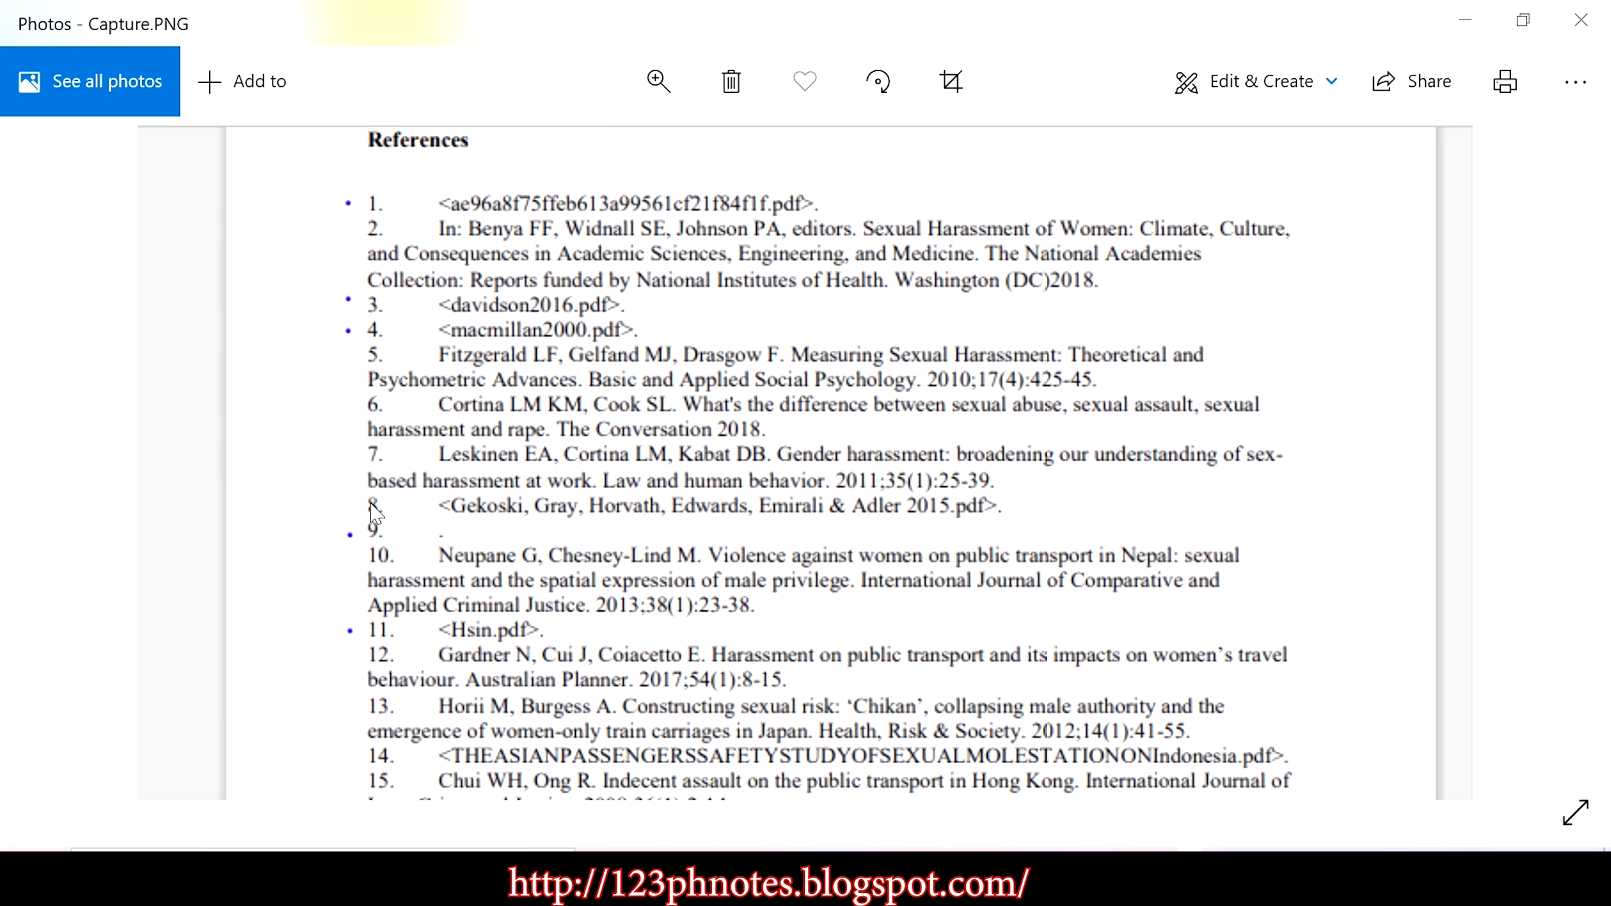
pyautogui.scroll(-3, 711, 634)
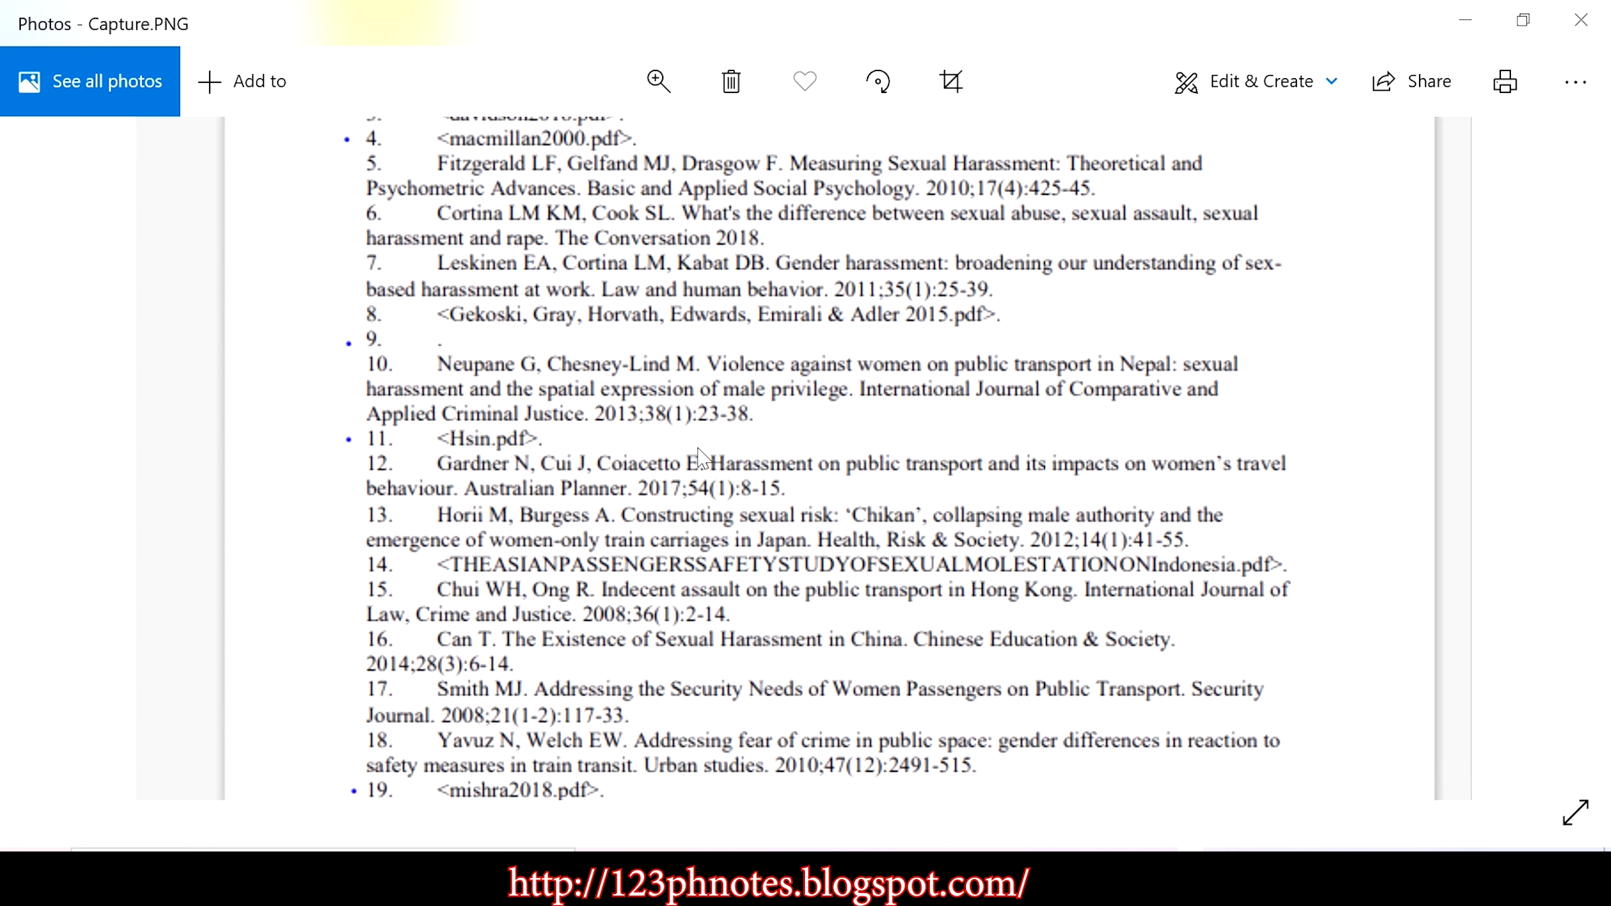
pyautogui.scroll(-1, 711, 635)
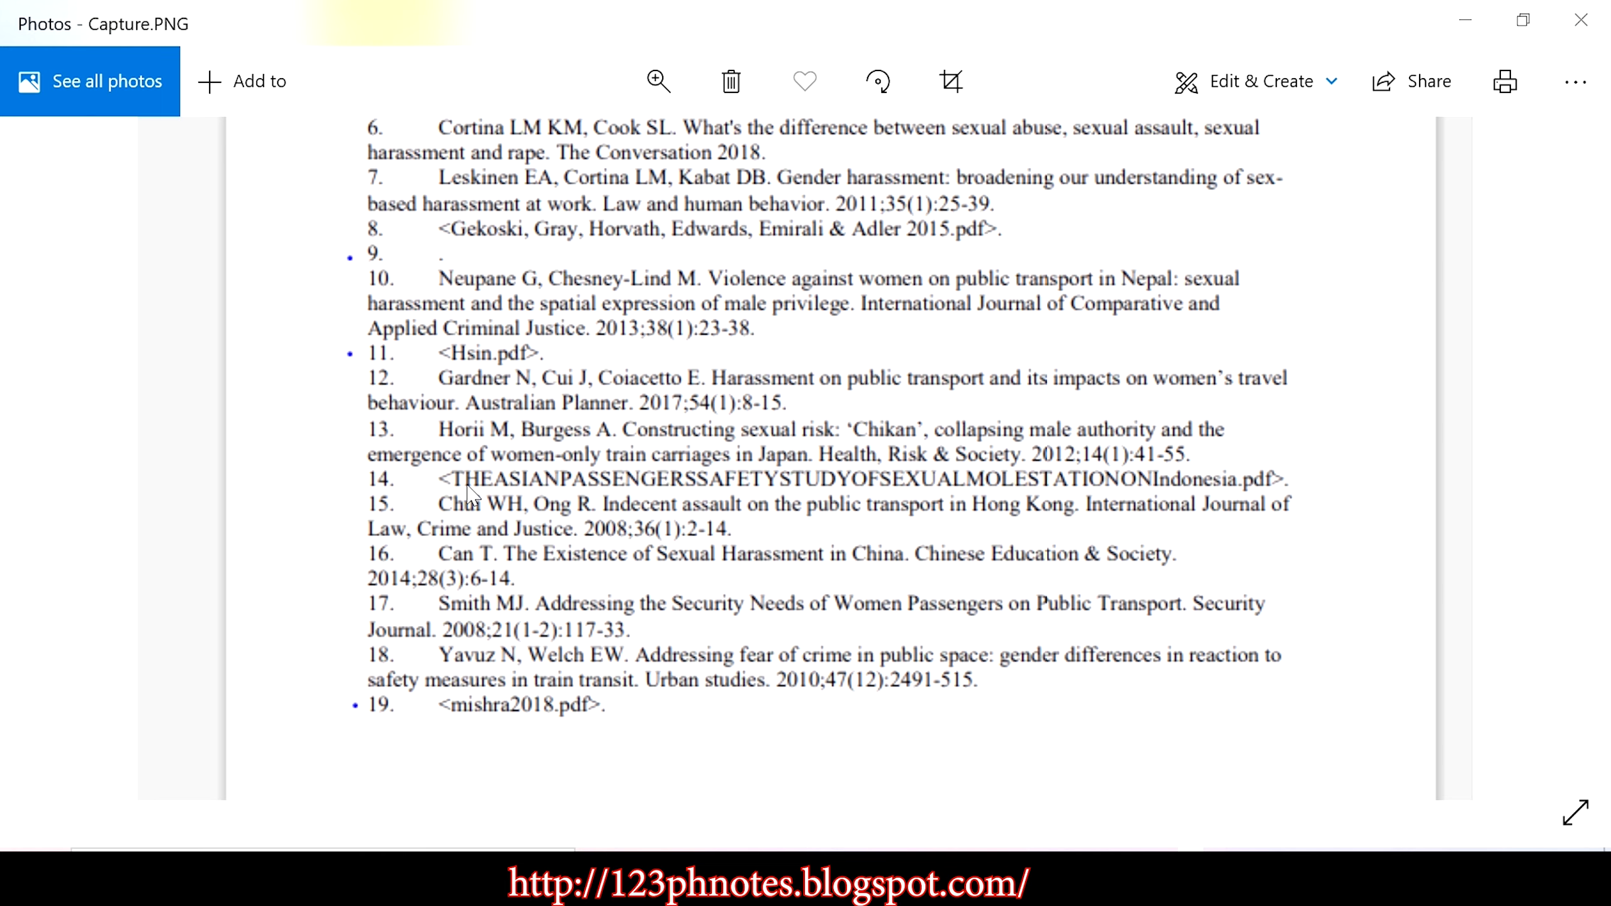
pyautogui.press('Right')
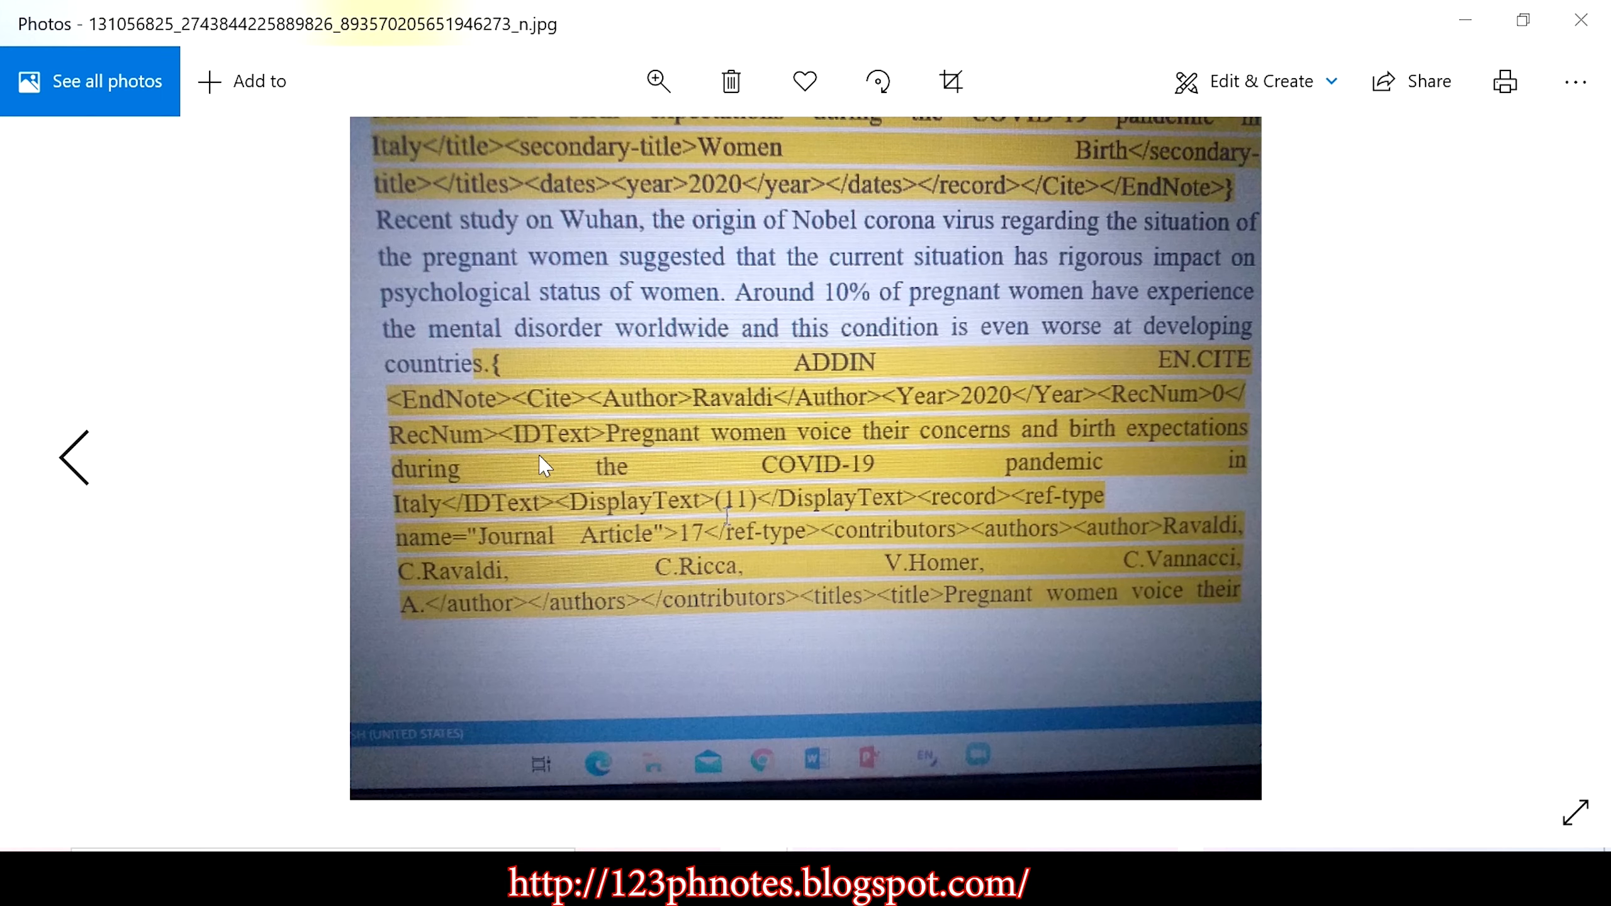
pyautogui.scroll(2, 771, 422)
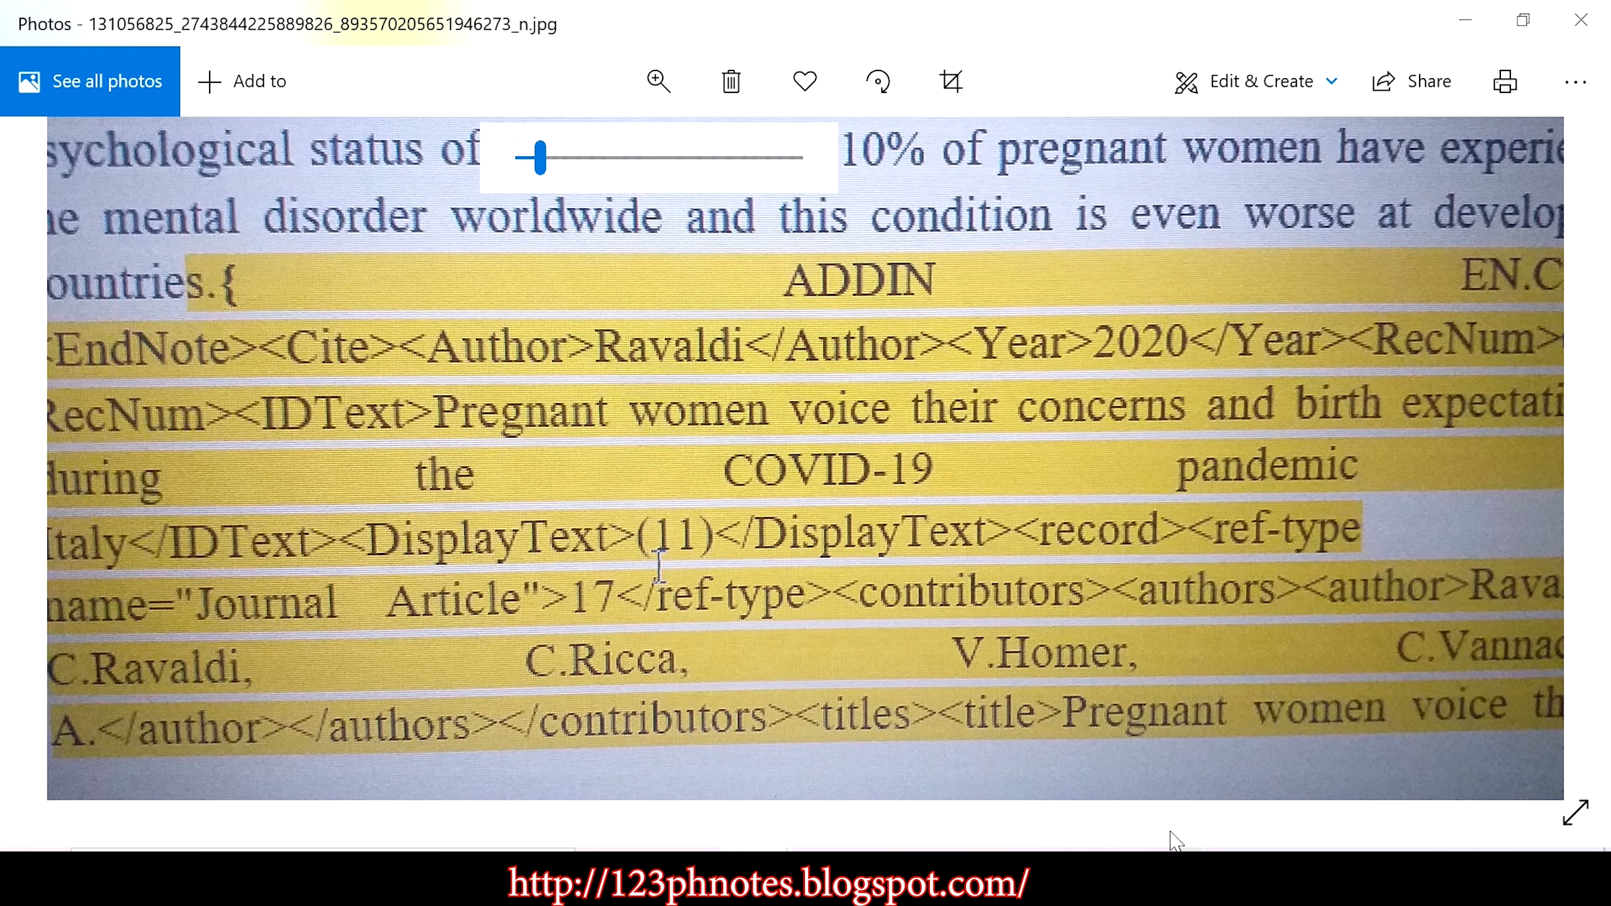
# Step: Switch to the Word document, update its EndNote citations and bibliography, and check the in-text citation against the reference entry
pyautogui.click(1175, 877)
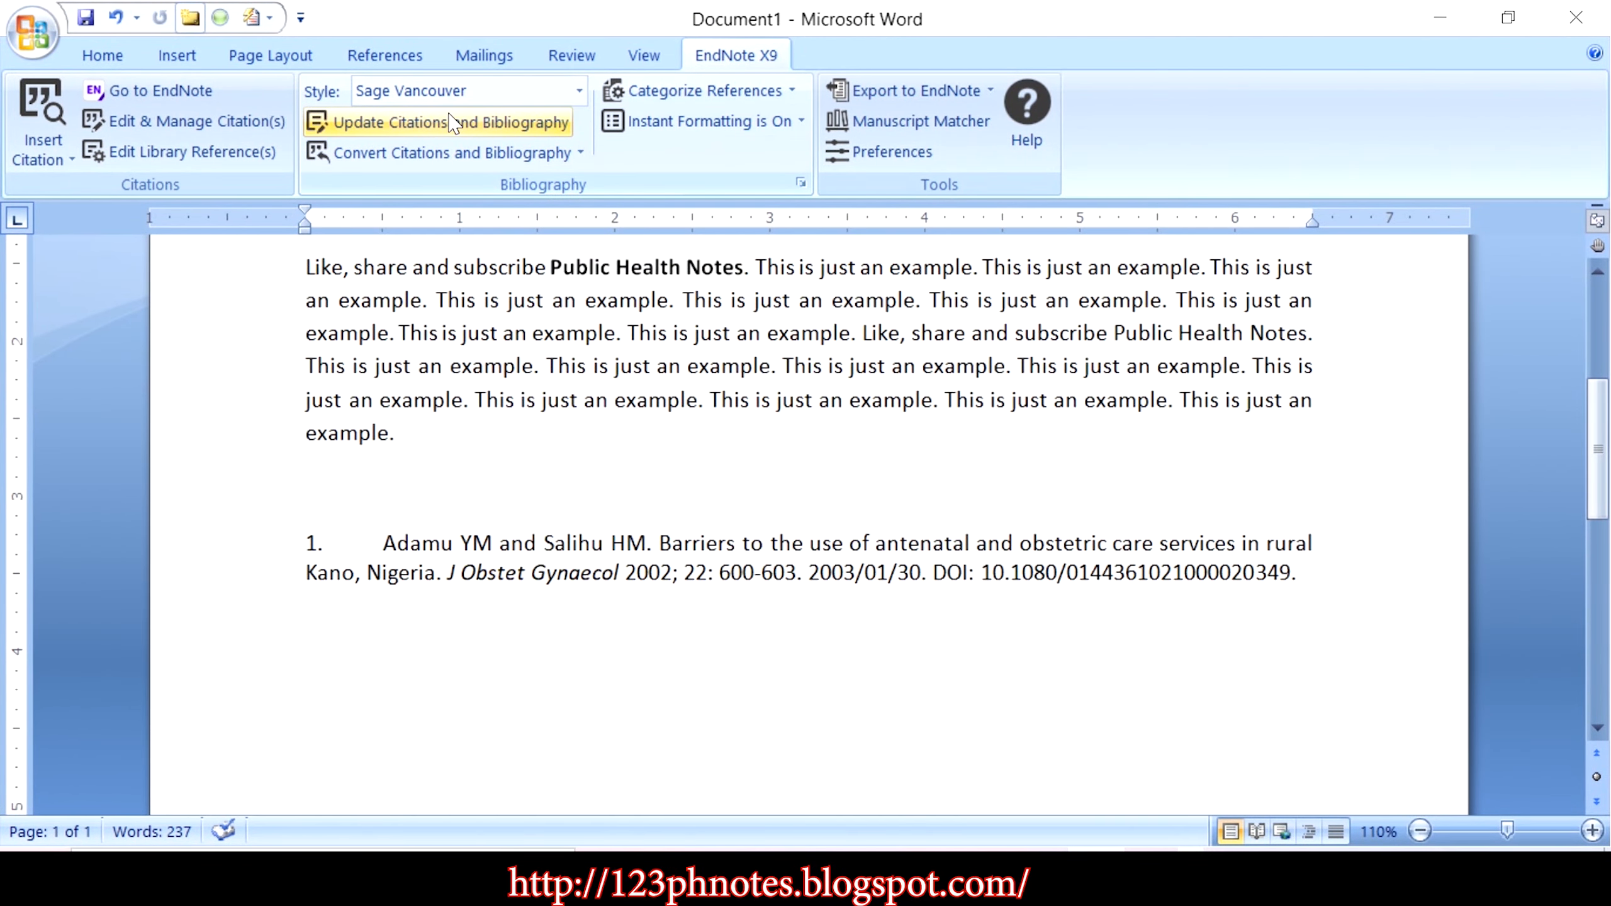
pyautogui.click(452, 128)
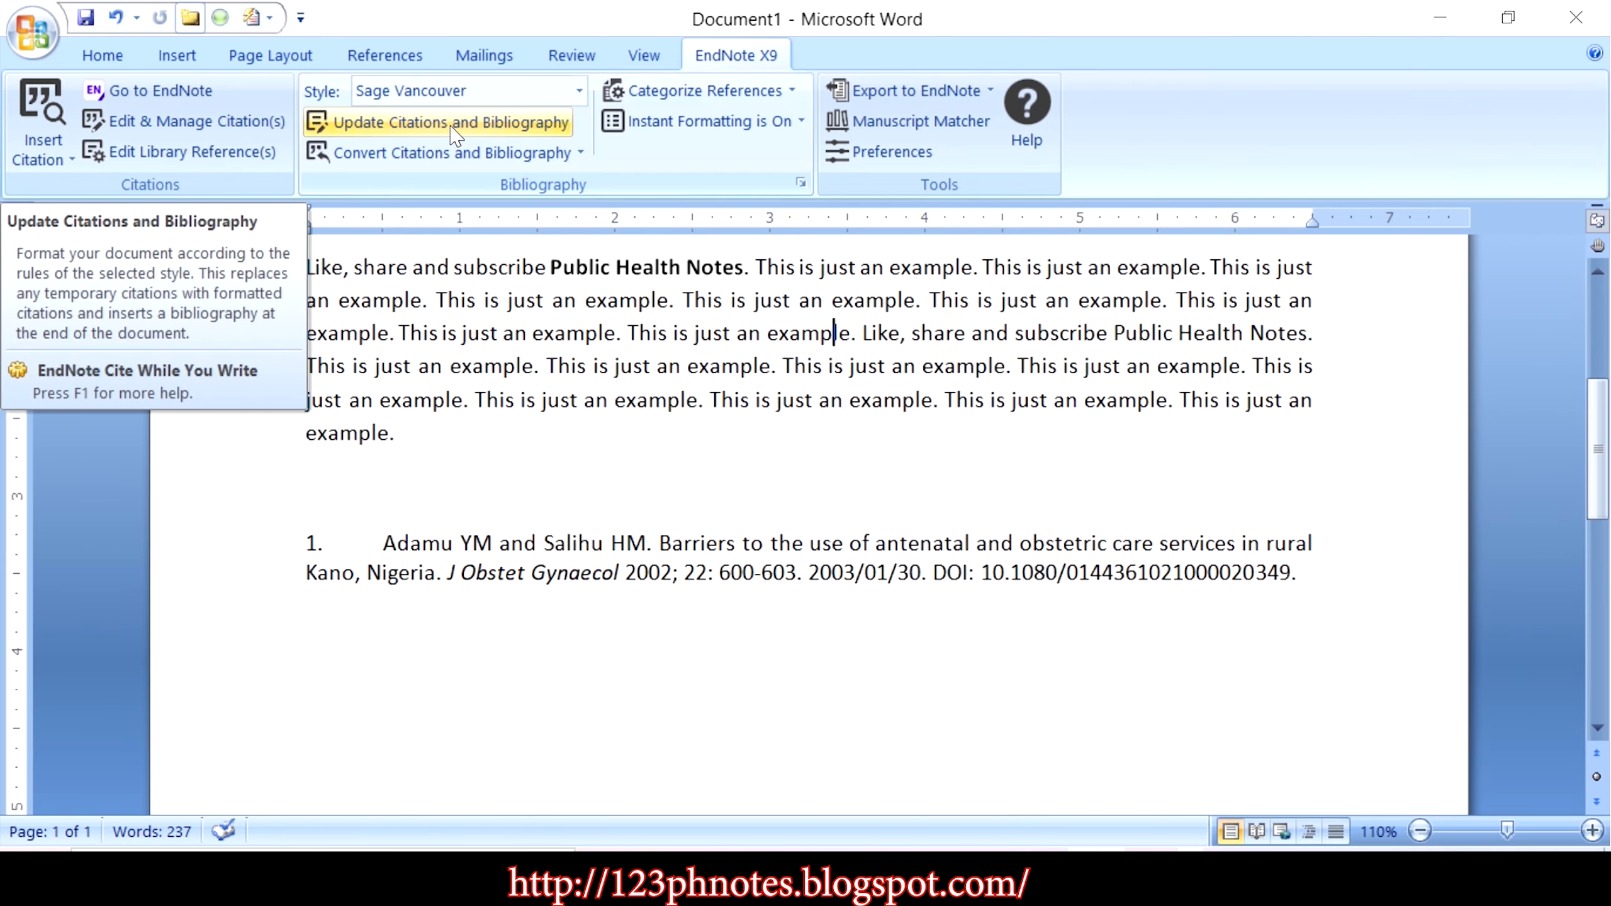
pyautogui.scroll(4, 809, 526)
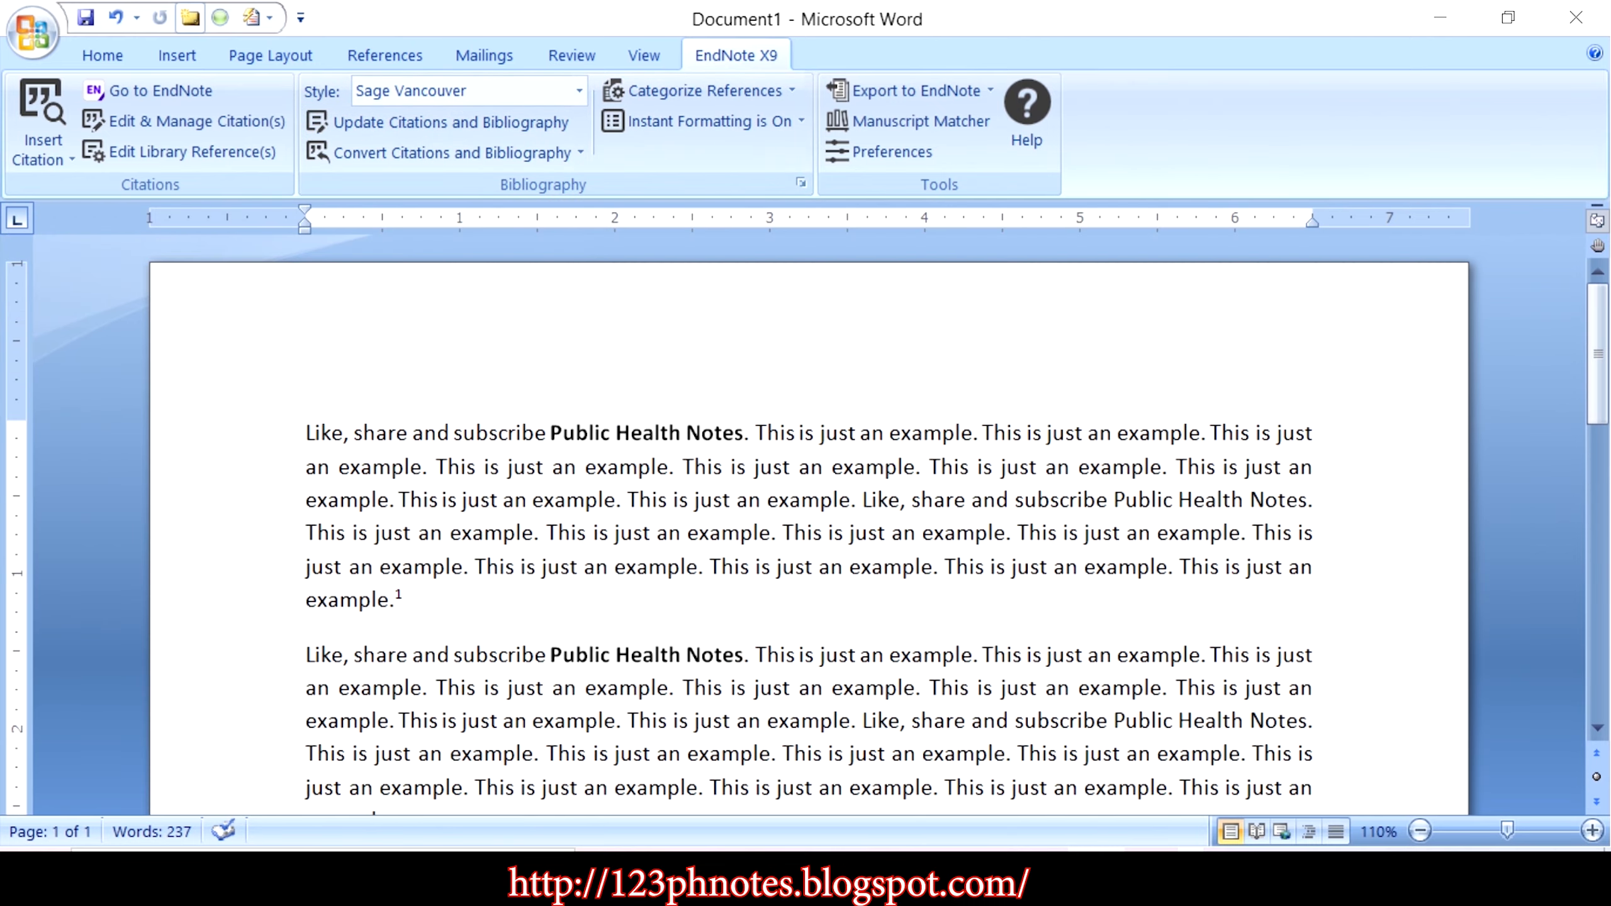
pyautogui.scroll(-4, 808, 526)
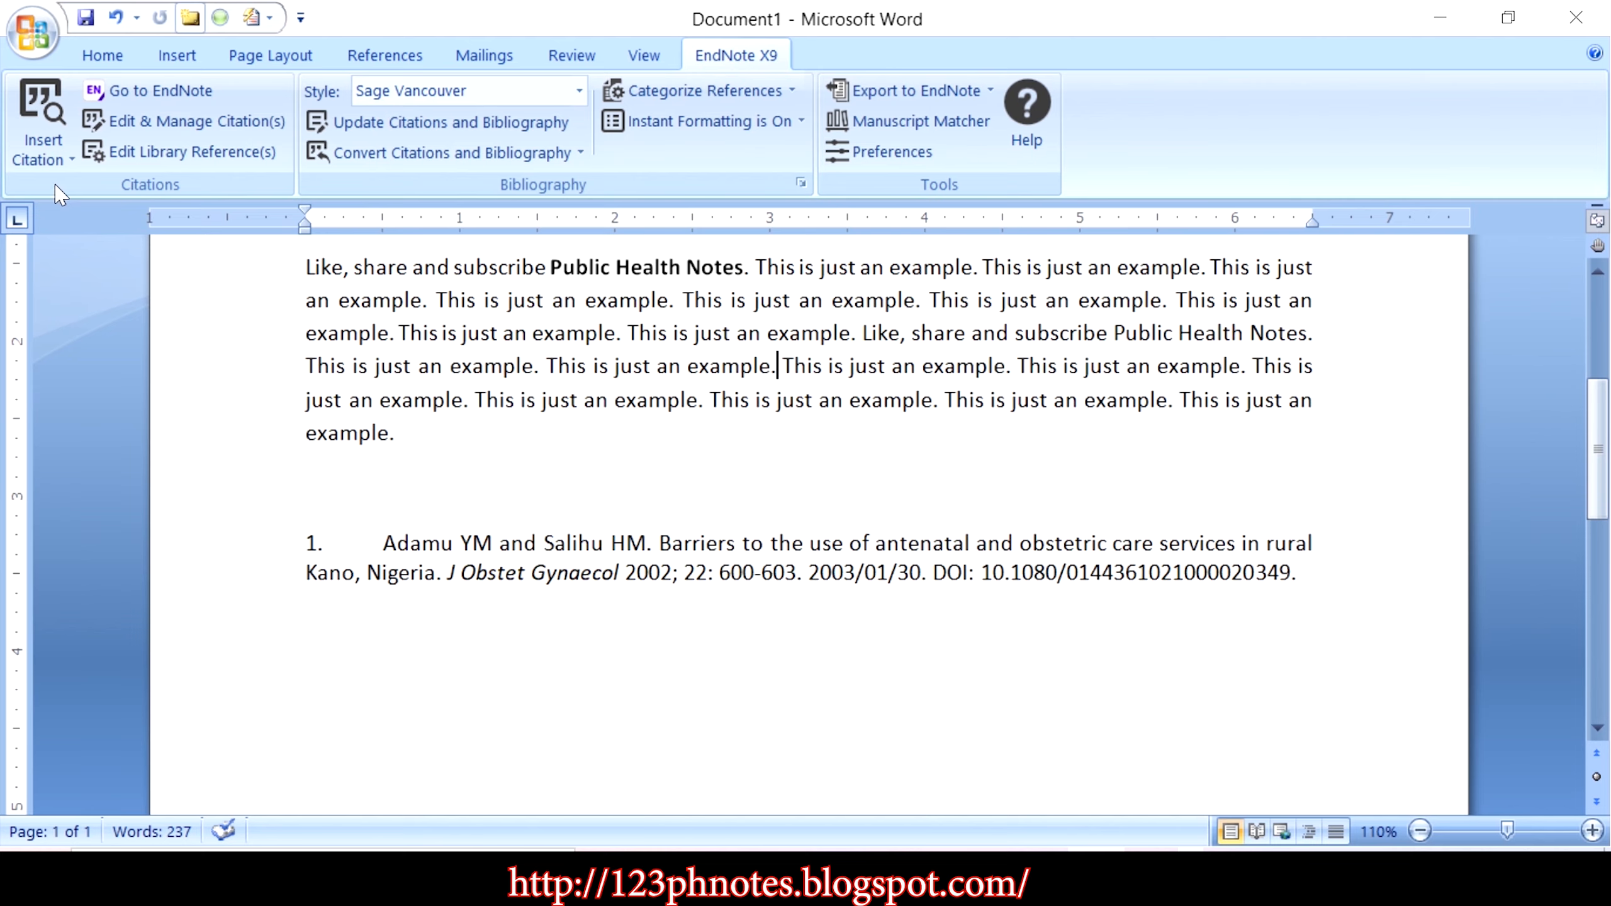
# Step: Compare EndNote's citation insertion options with Word's built-in options for adding citation sources
pyautogui.click(61, 155)
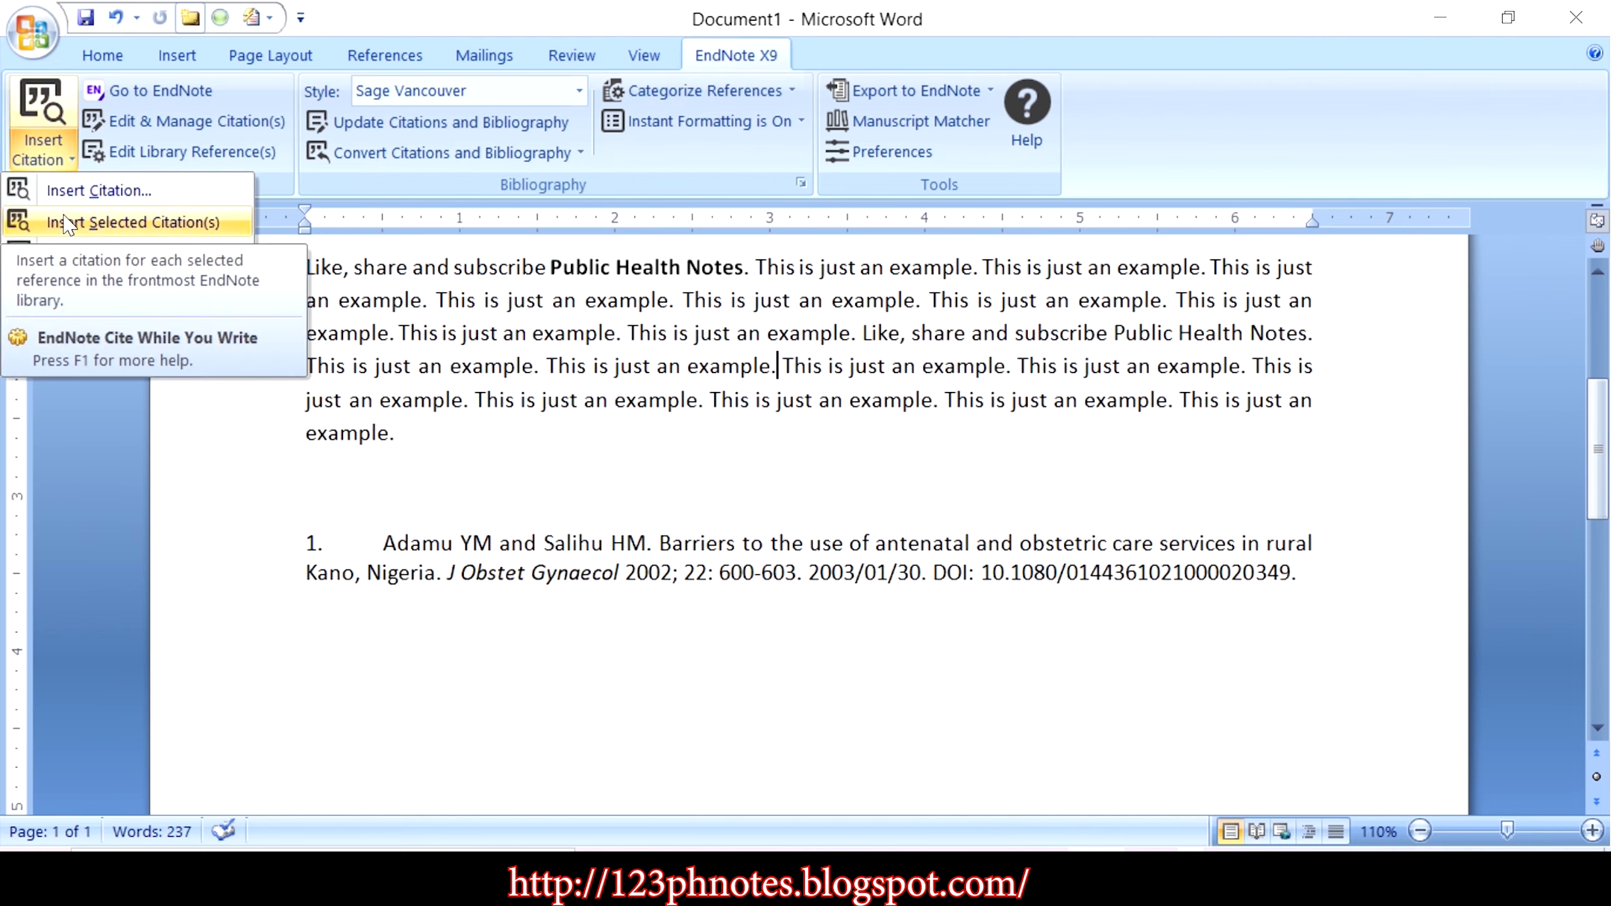
pyautogui.click(753, 339)
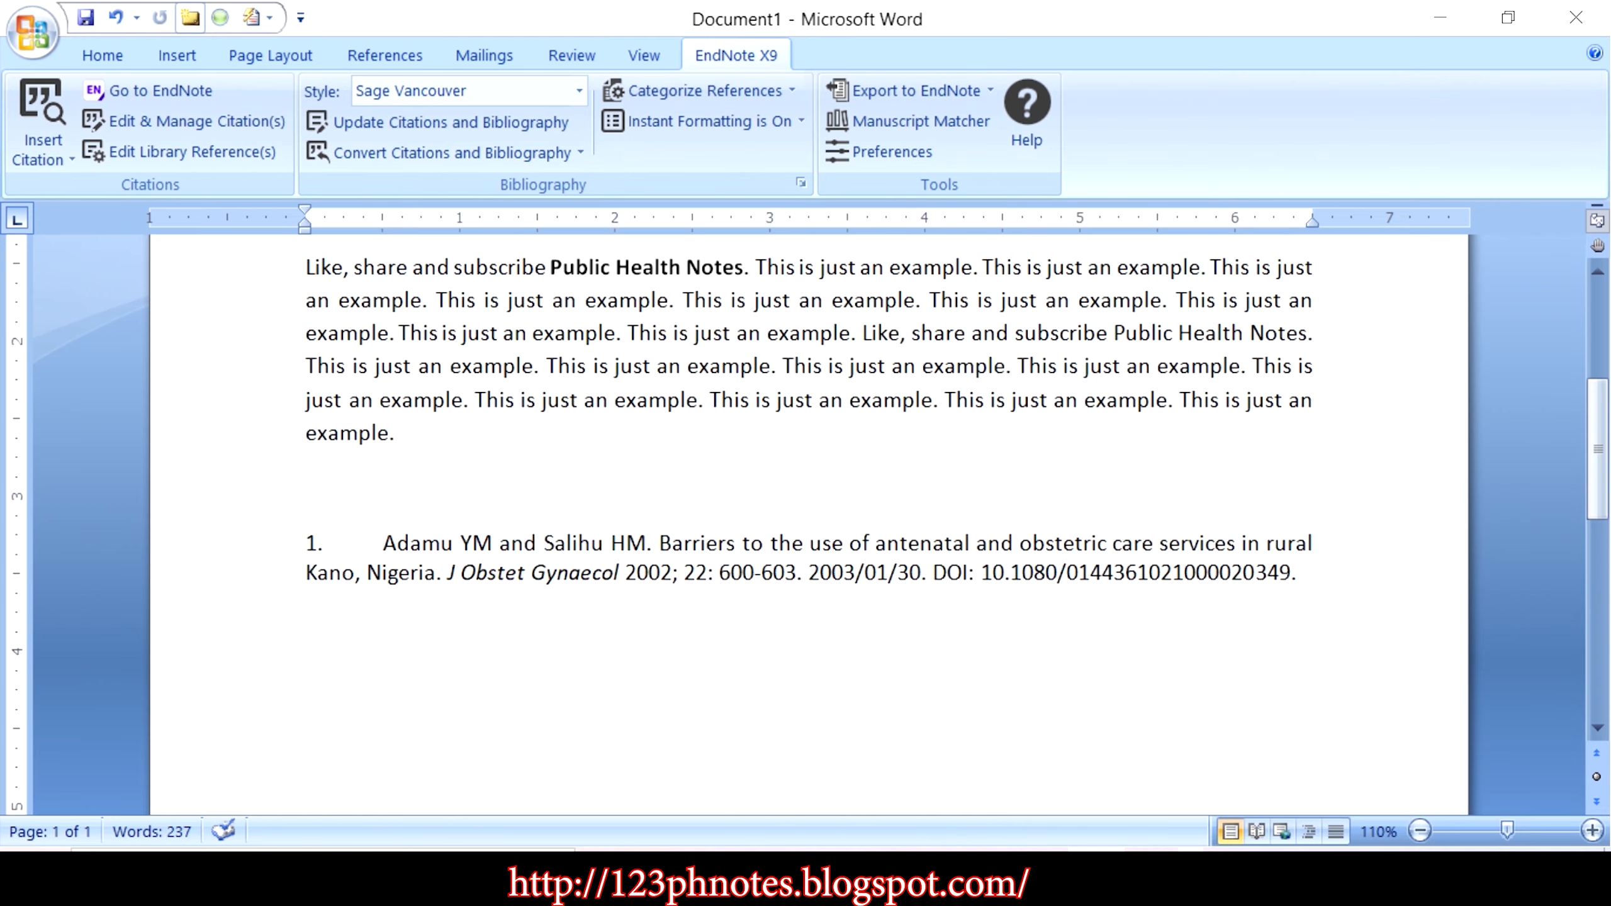
pyautogui.hotkey('ctrl', 'z')
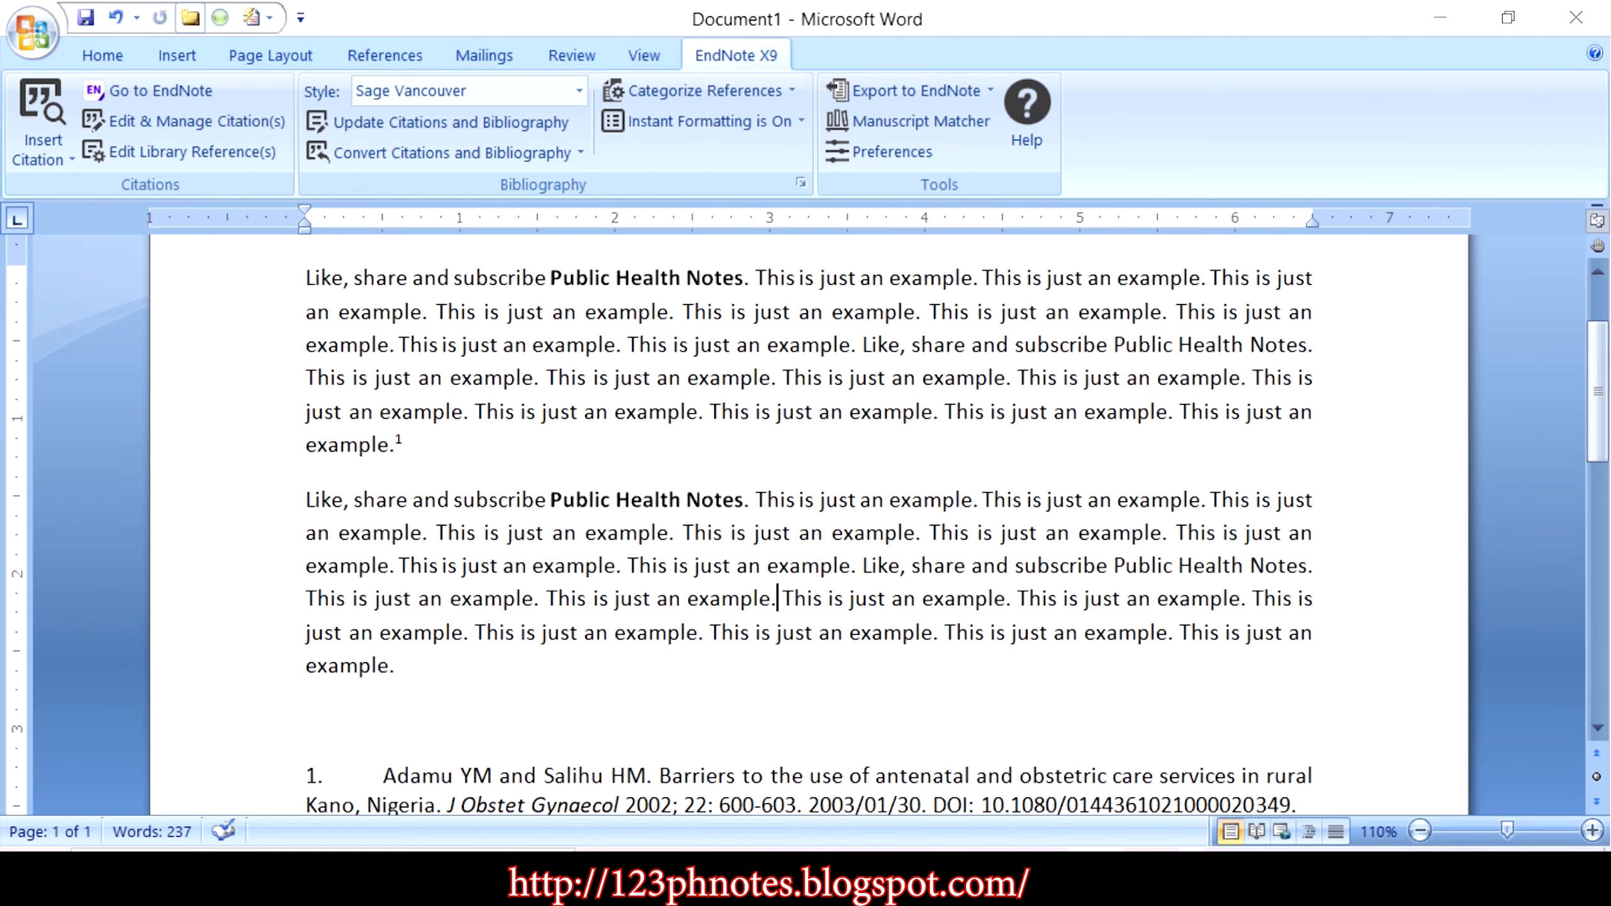
pyautogui.click(363, 60)
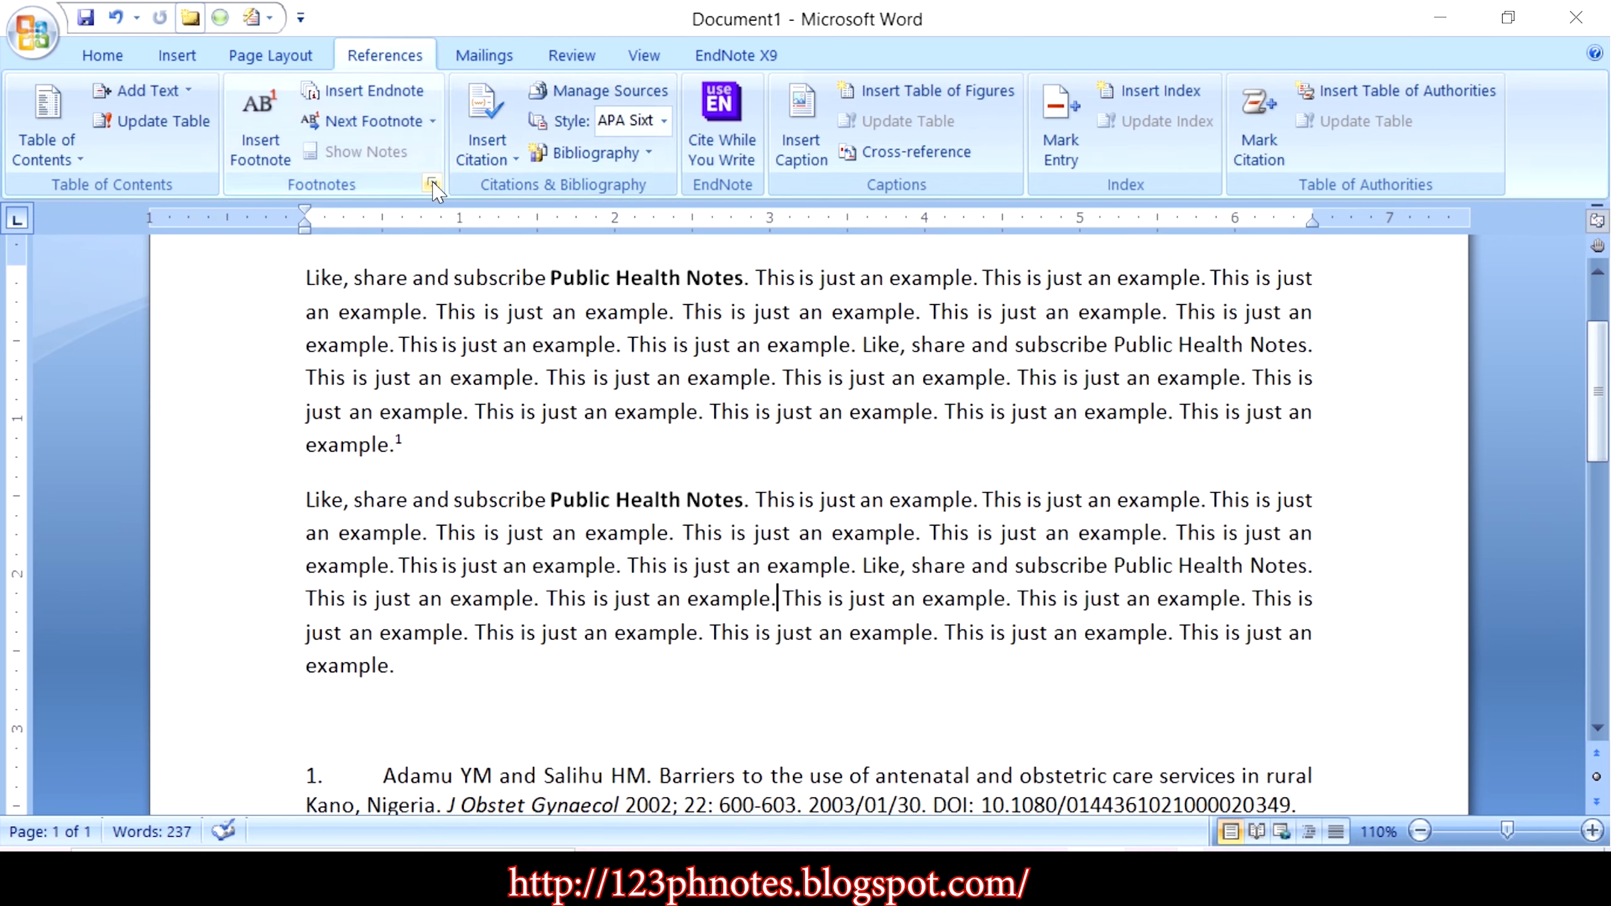
pyautogui.click(471, 146)
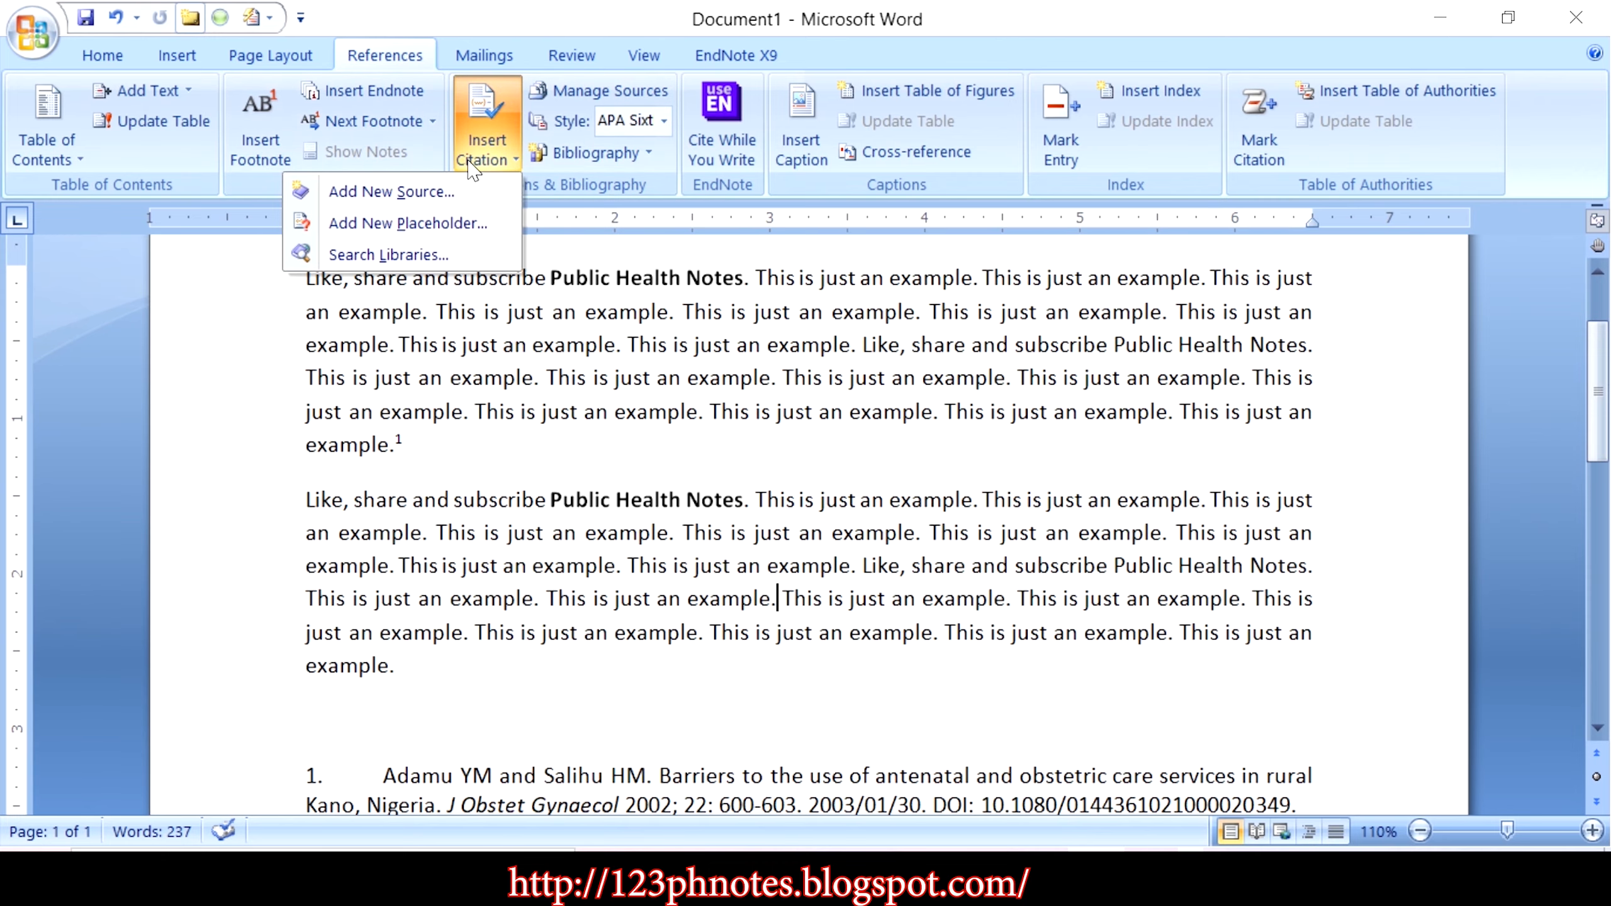
pyautogui.click(381, 192)
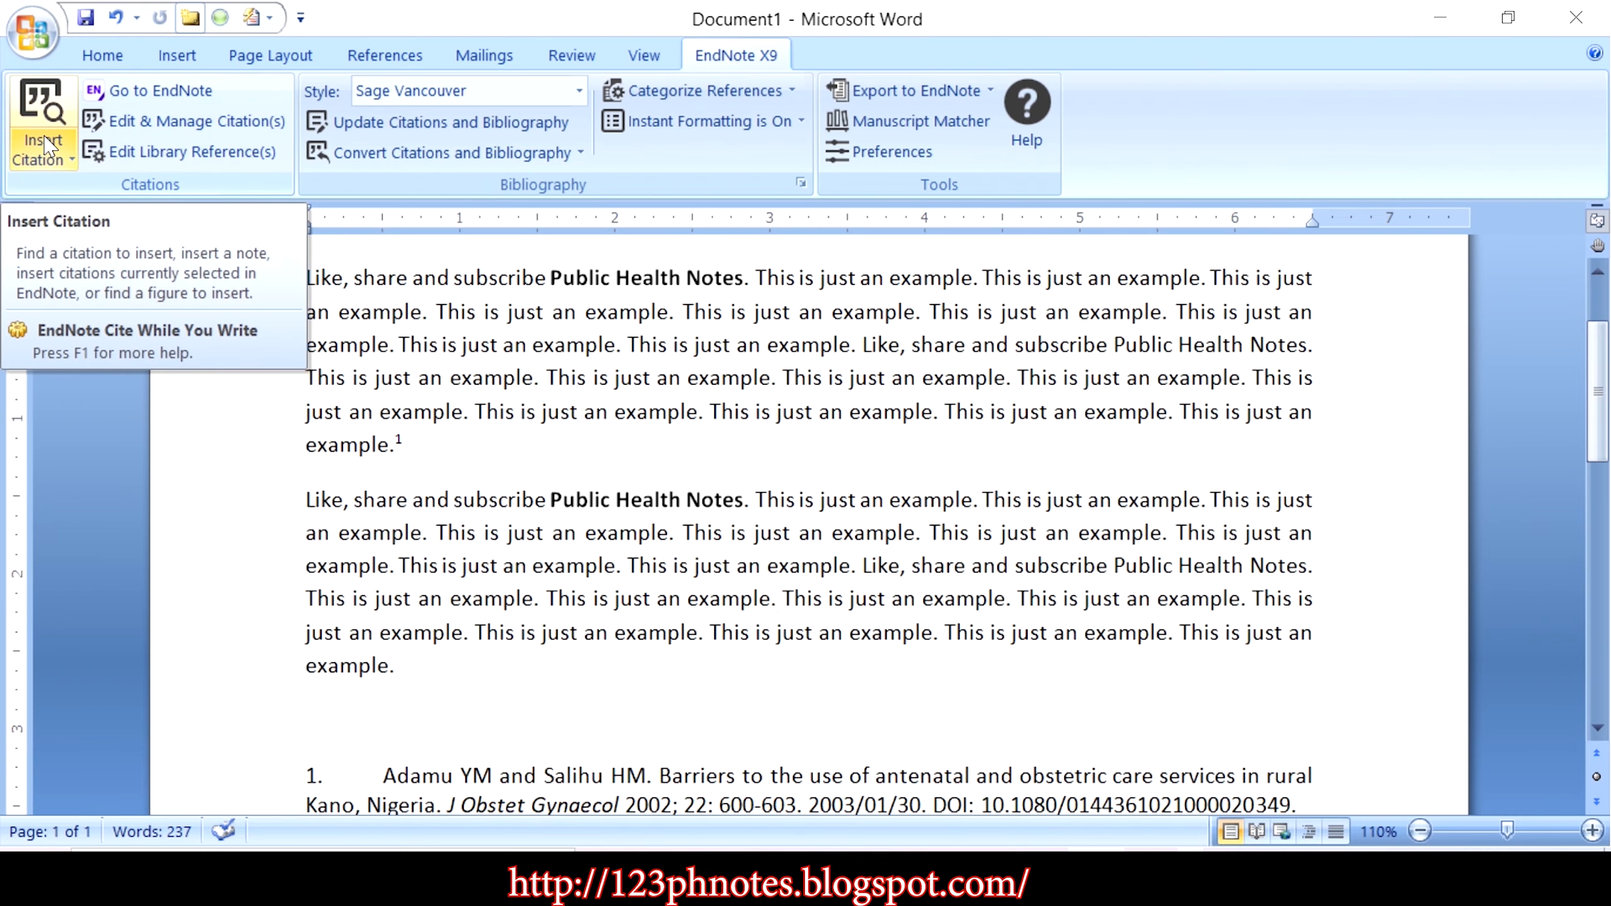
pyautogui.scroll(-3, 809, 508)
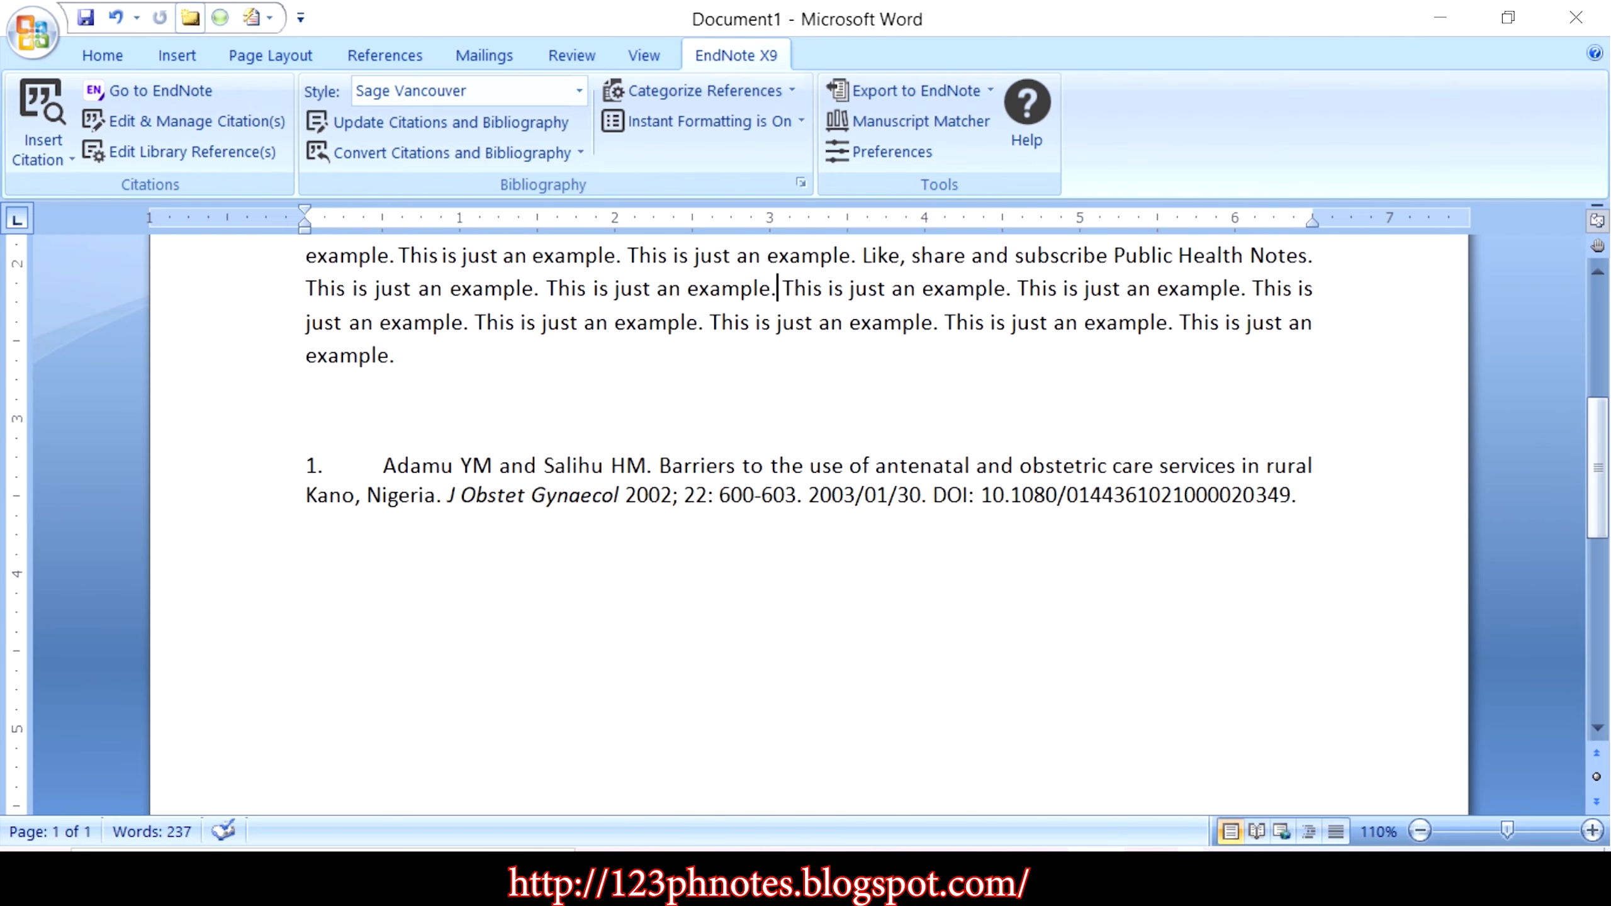
pyautogui.click(38, 154)
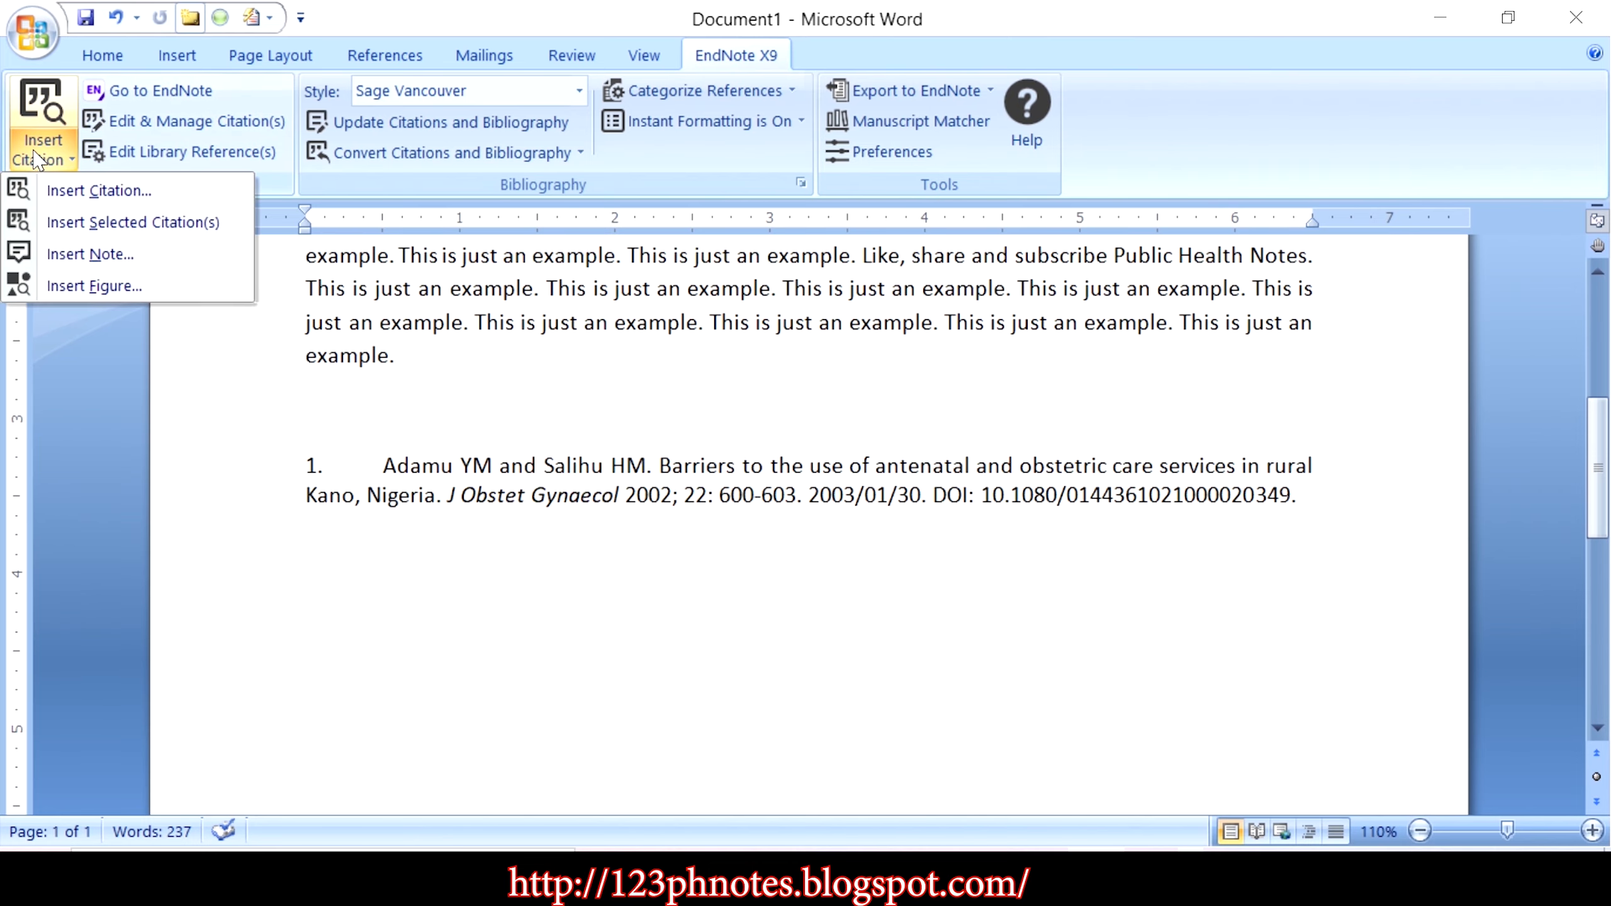
pyautogui.click(89, 191)
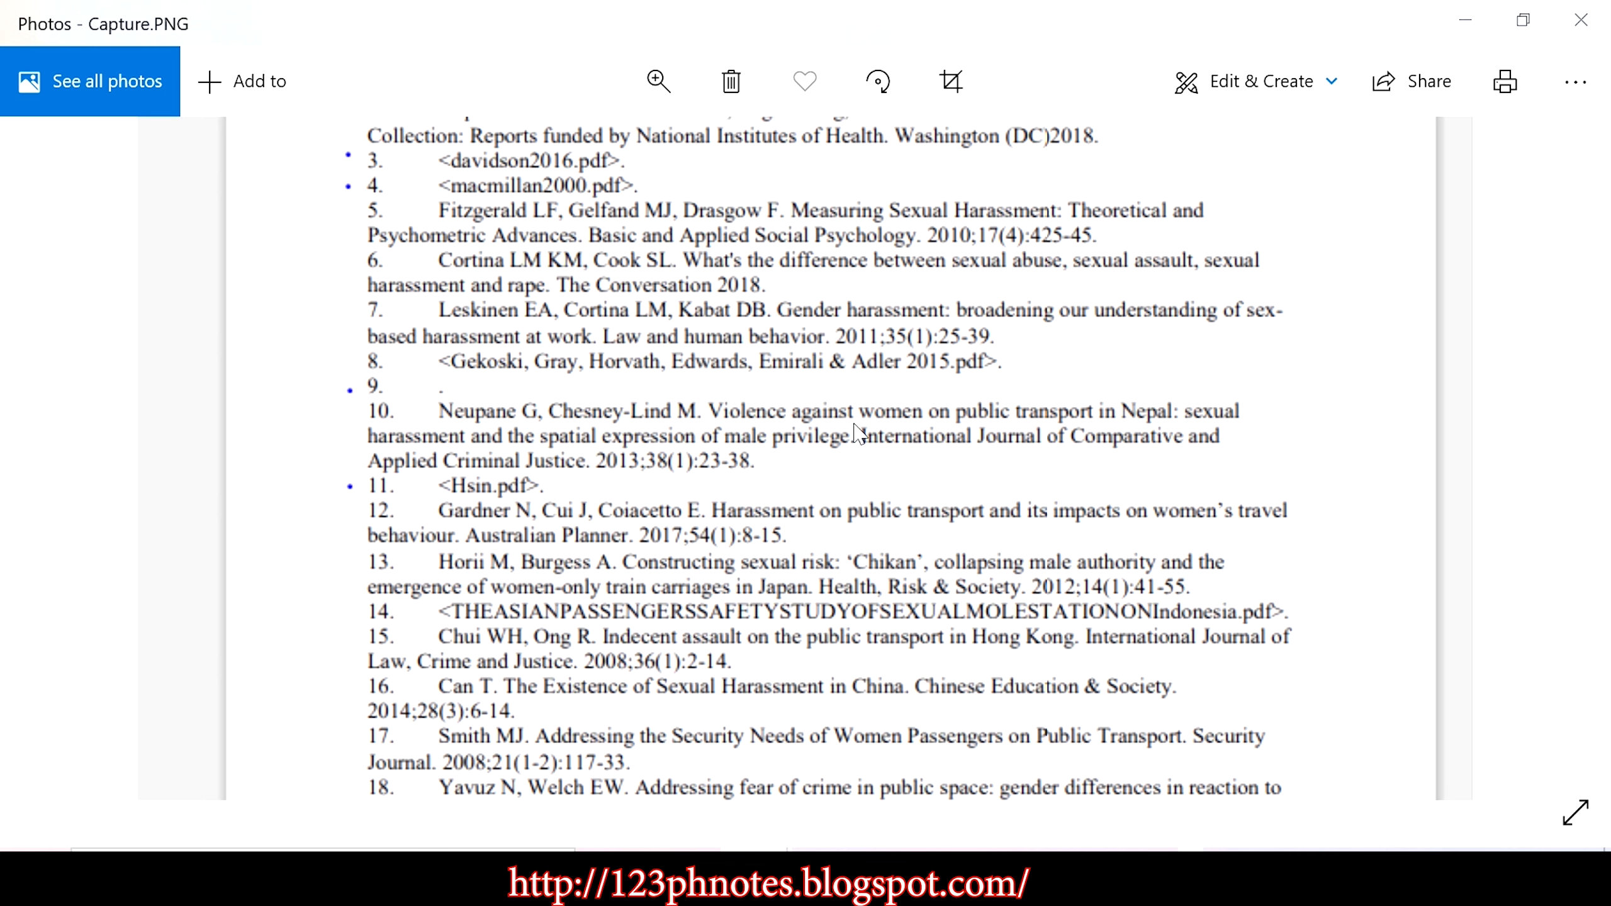
# Step: Close PubMed's citation window and download the PDF of the JHAS article on the COVID-19 pandemic in Nepal
pyautogui.click(1466, 19)
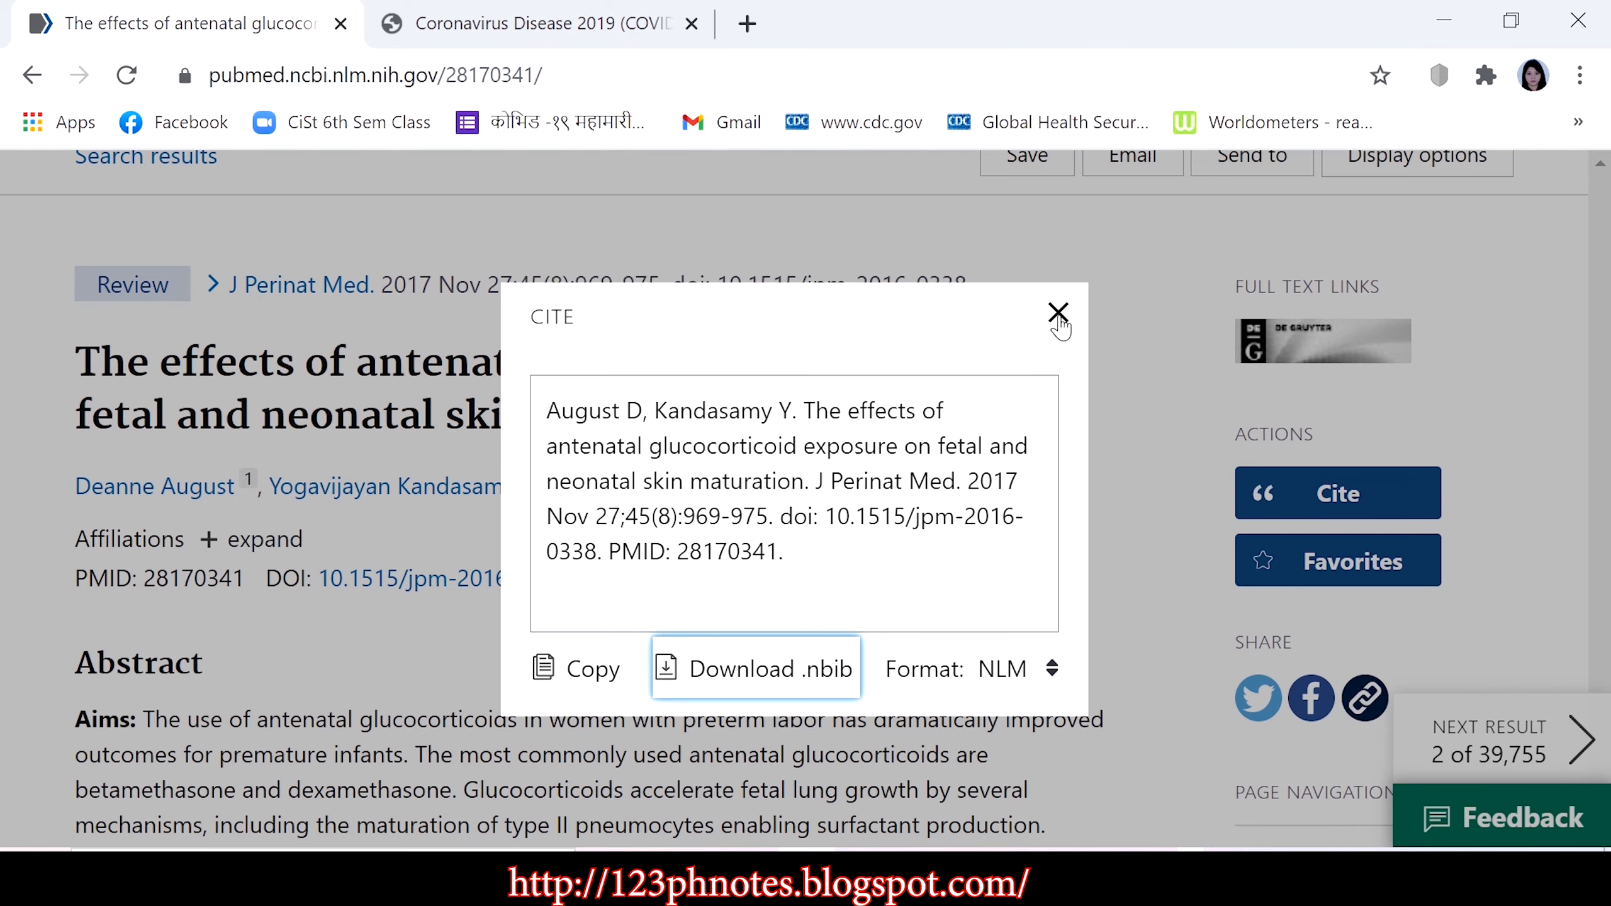
pyautogui.click(1059, 313)
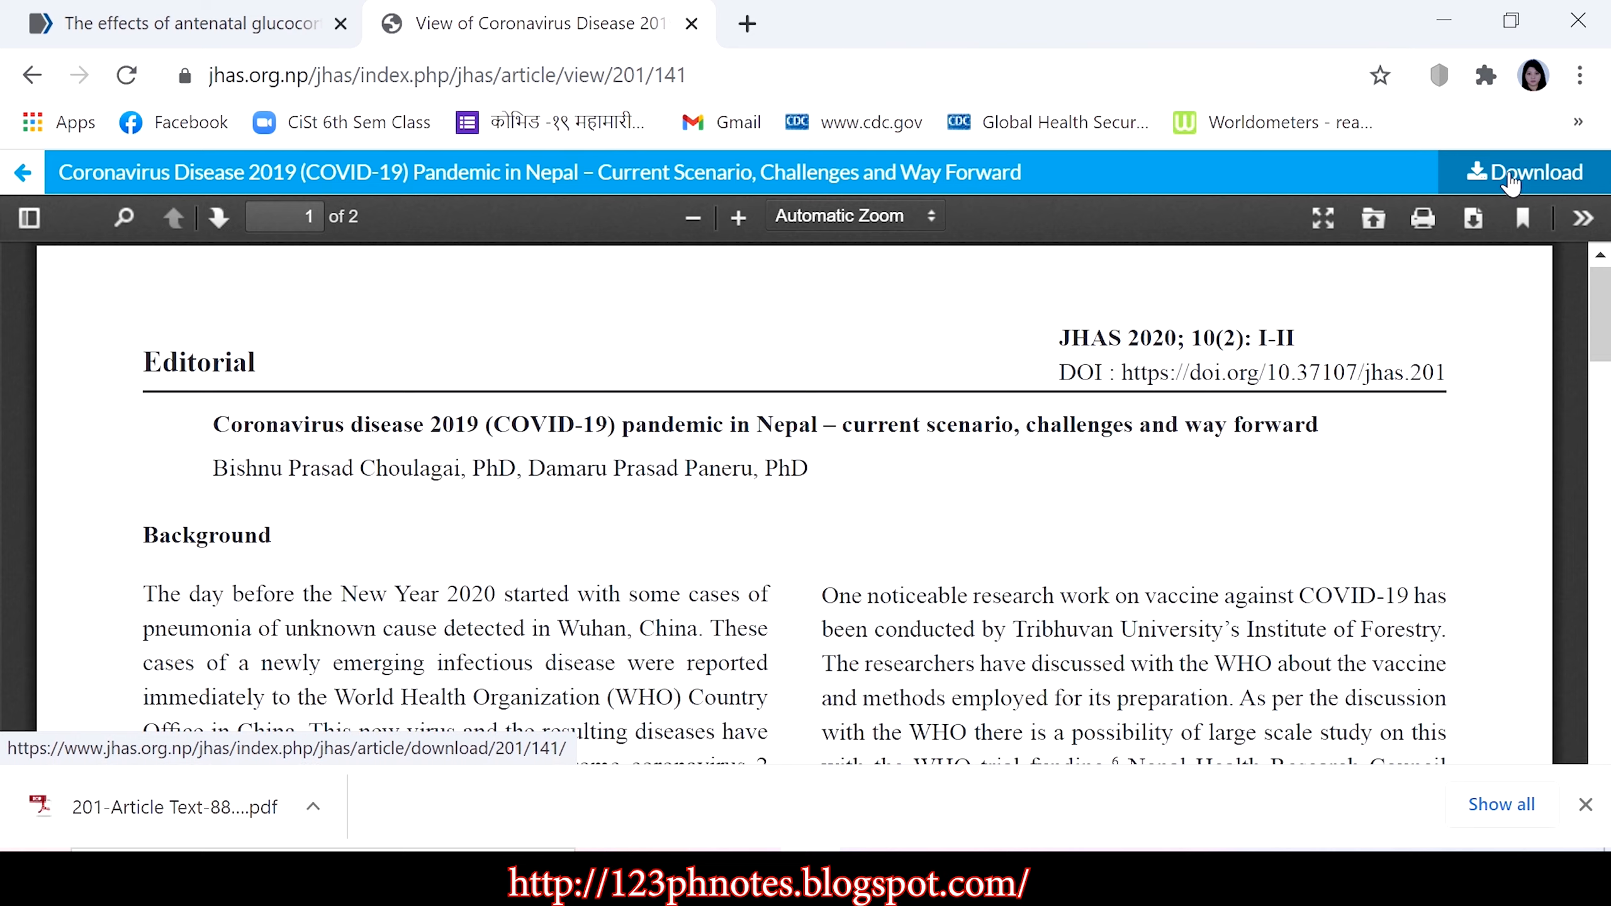
pyautogui.click(1433, 25)
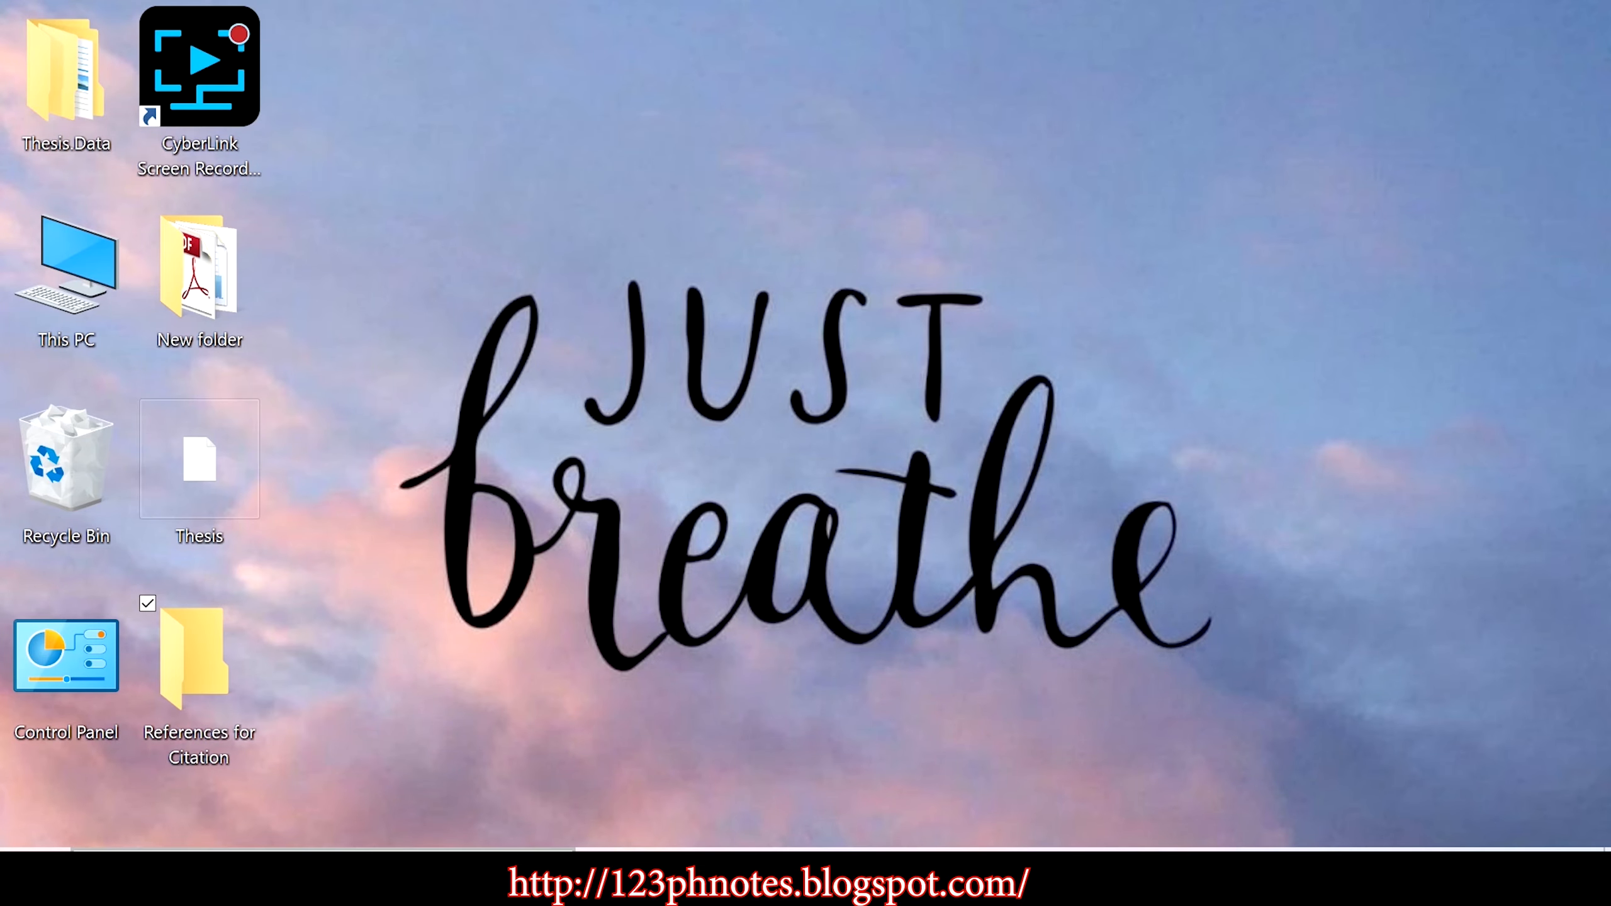
# Step: Check the PDF files stored in the References for Citation folder on the desktop
pyautogui.doubleClick(233, 698)
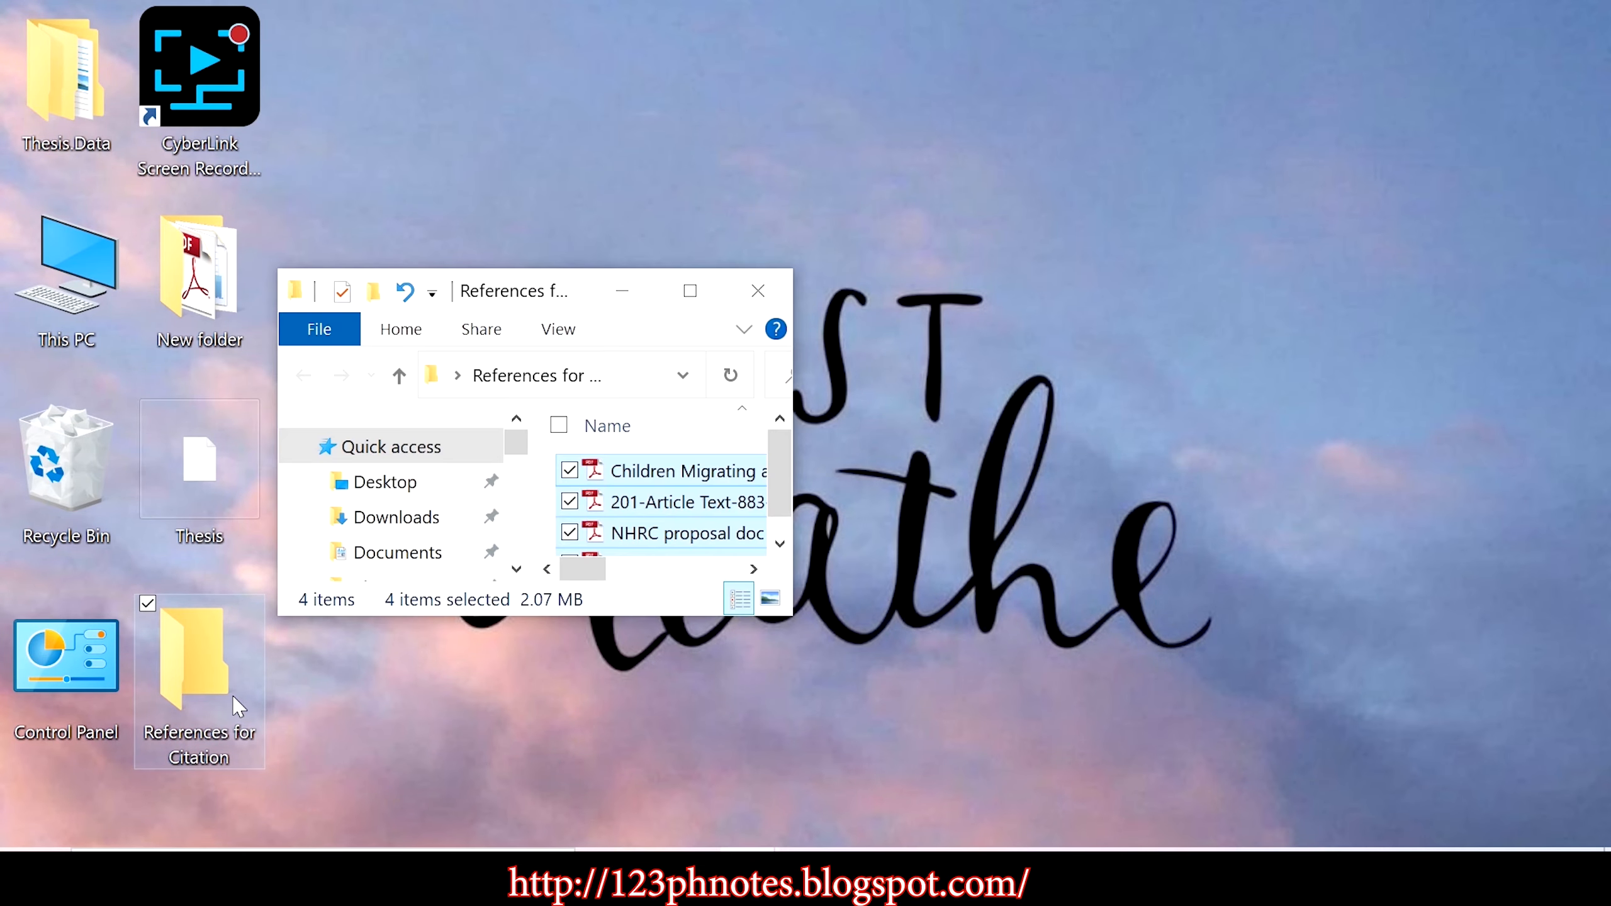
pyautogui.click(691, 291)
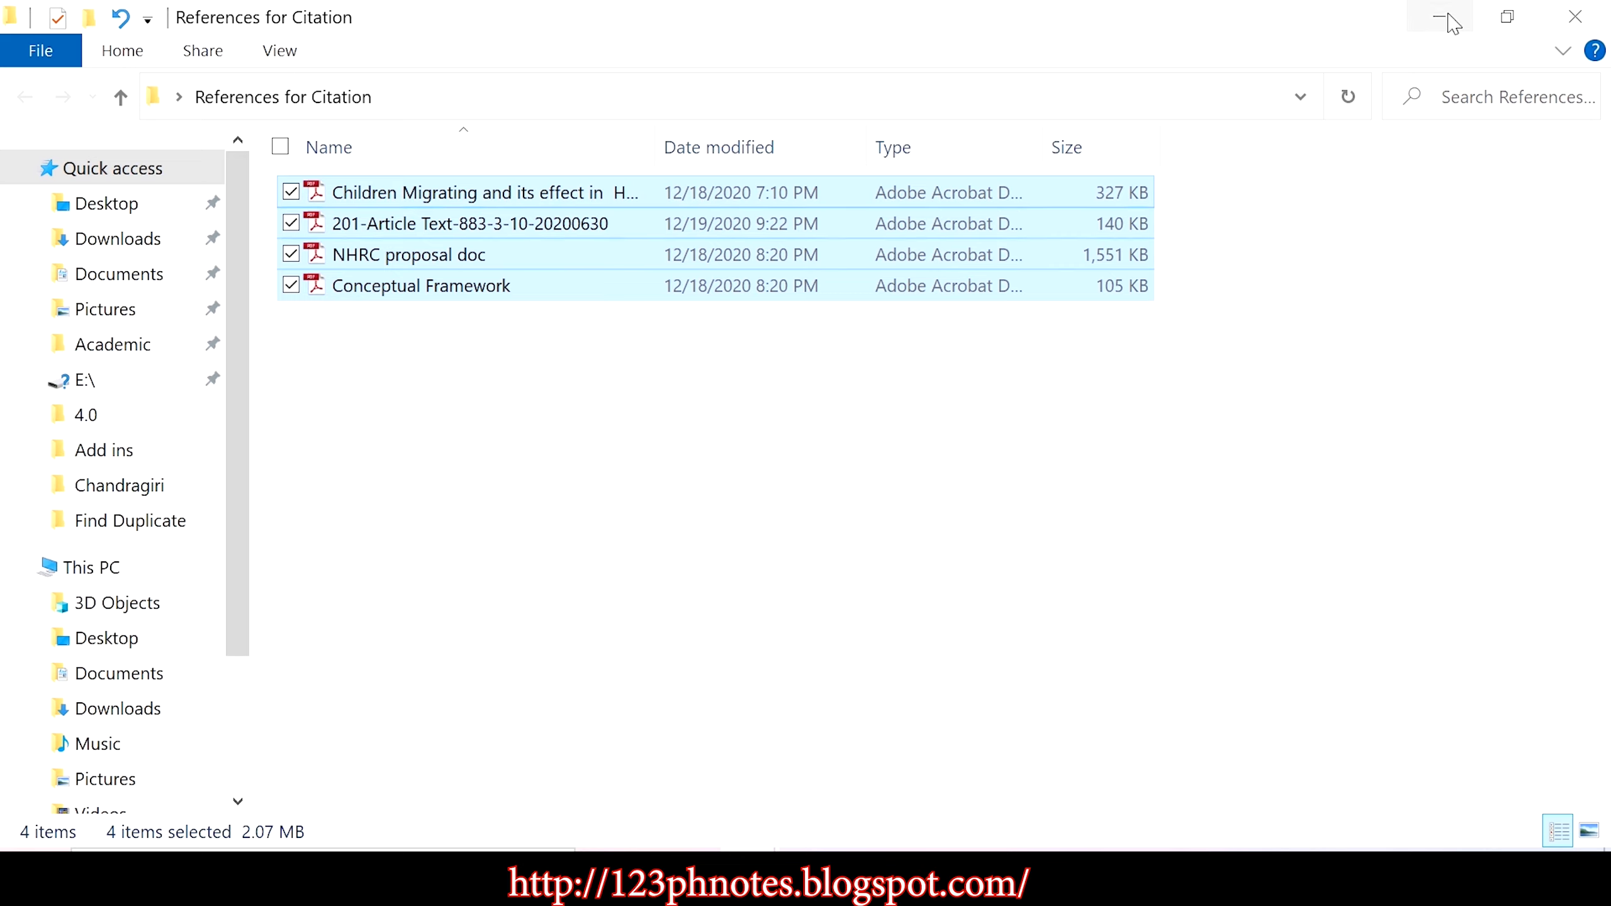
pyautogui.click(1577, 18)
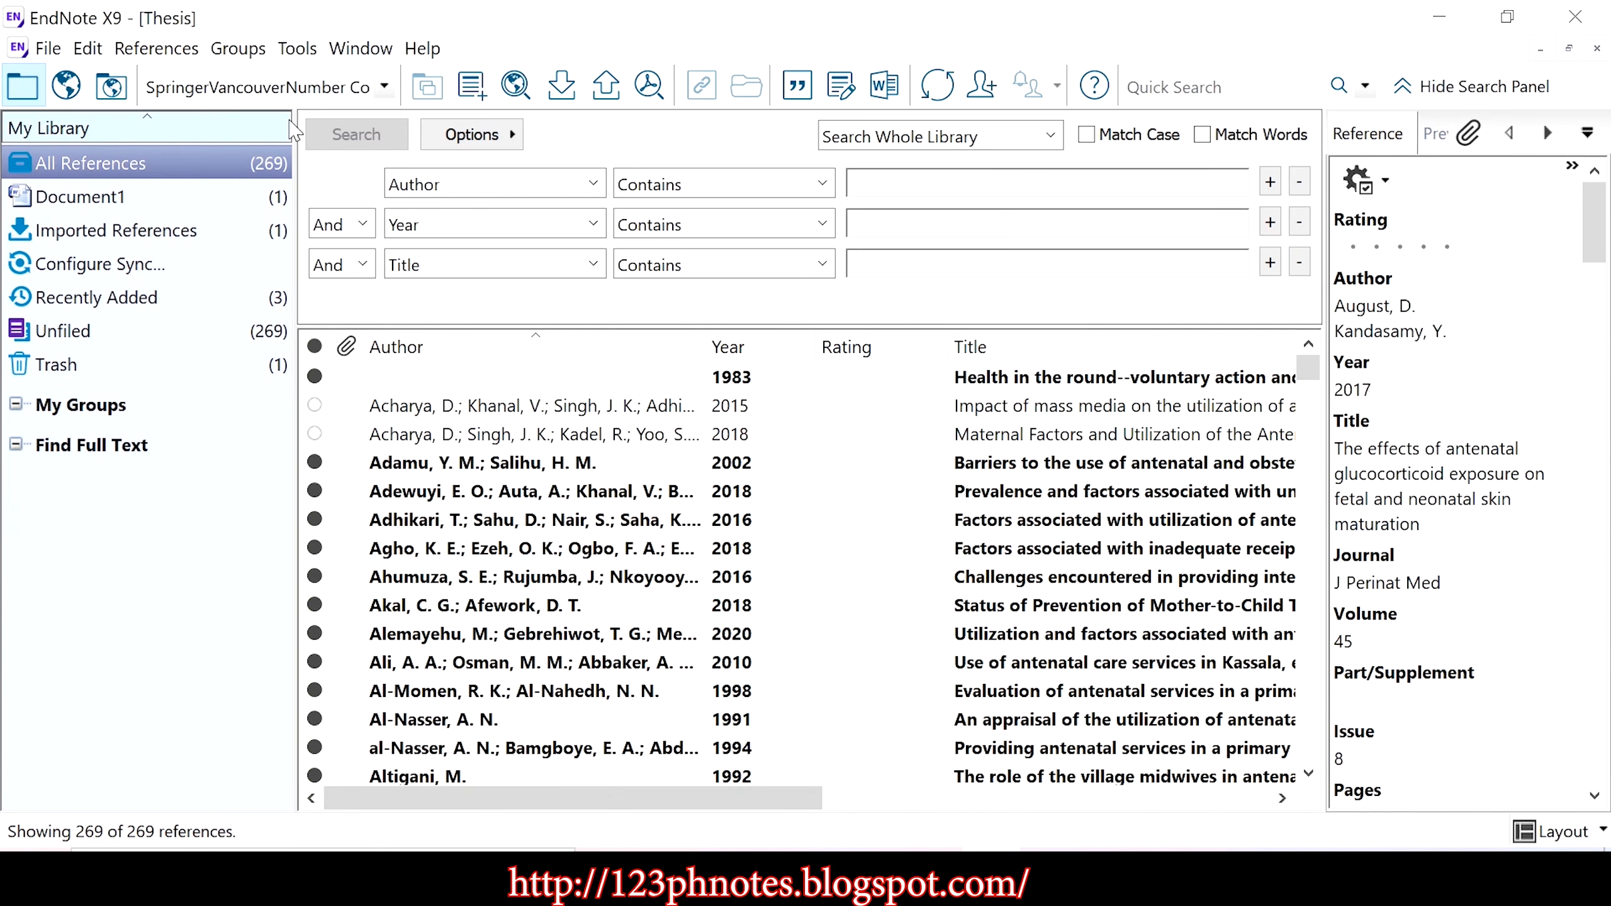
# Step: Import the PDFs from the desktop's References for Citation folder into the EndNote library, keeping the Import All option for duplicates
pyautogui.click(47, 48)
pyautogui.moveTo(327, 409)
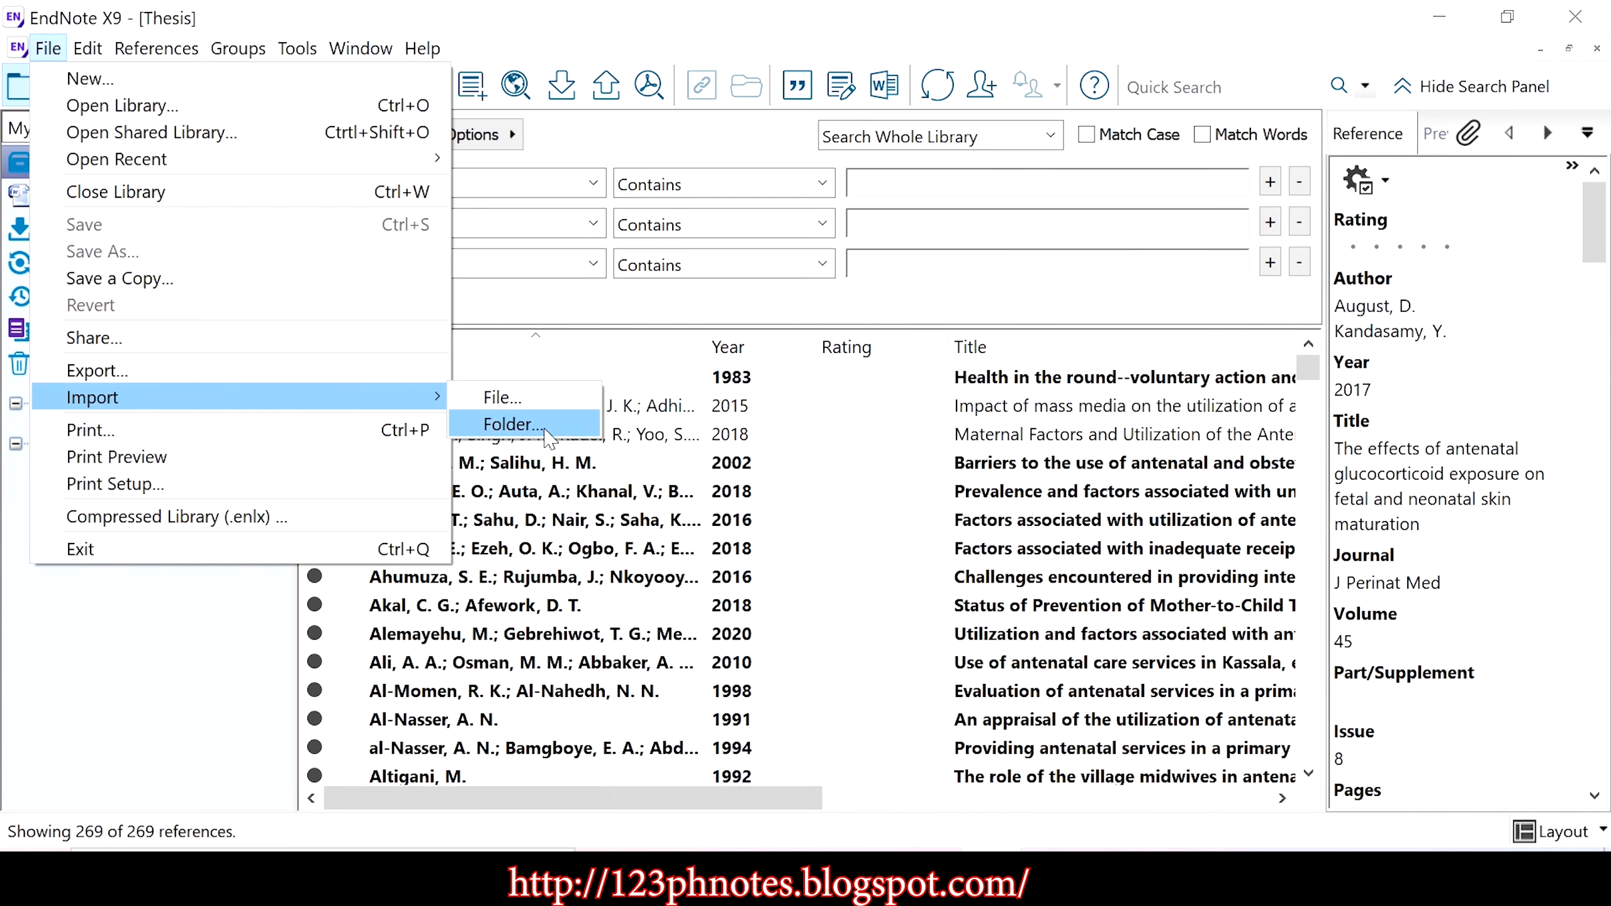
pyautogui.click(547, 435)
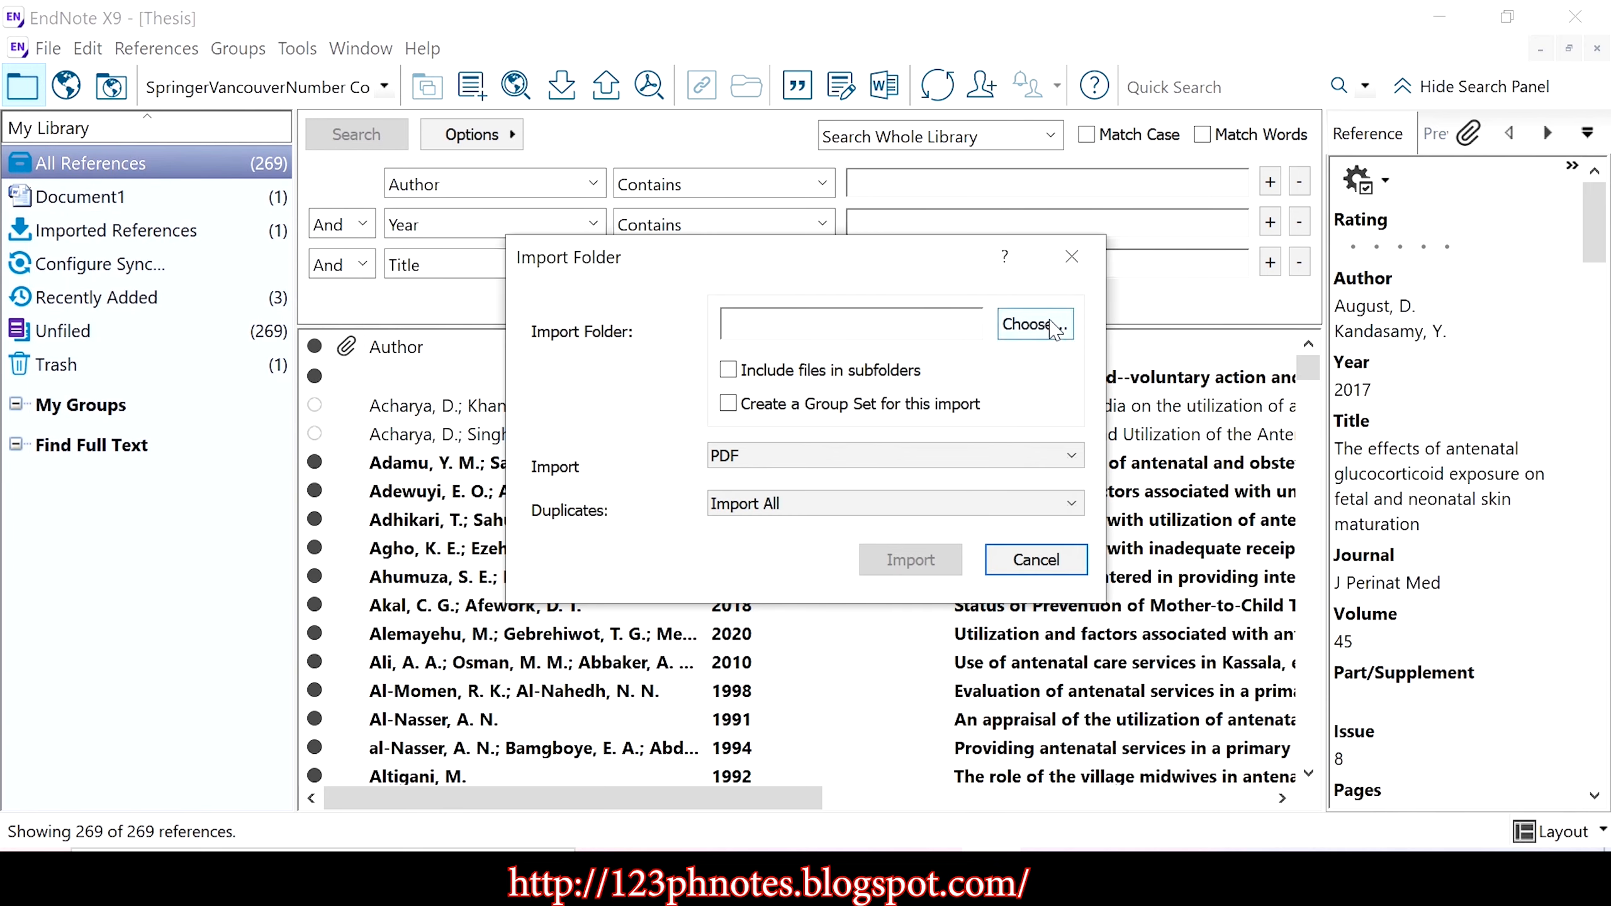
pyautogui.click(1031, 324)
pyautogui.click(741, 516)
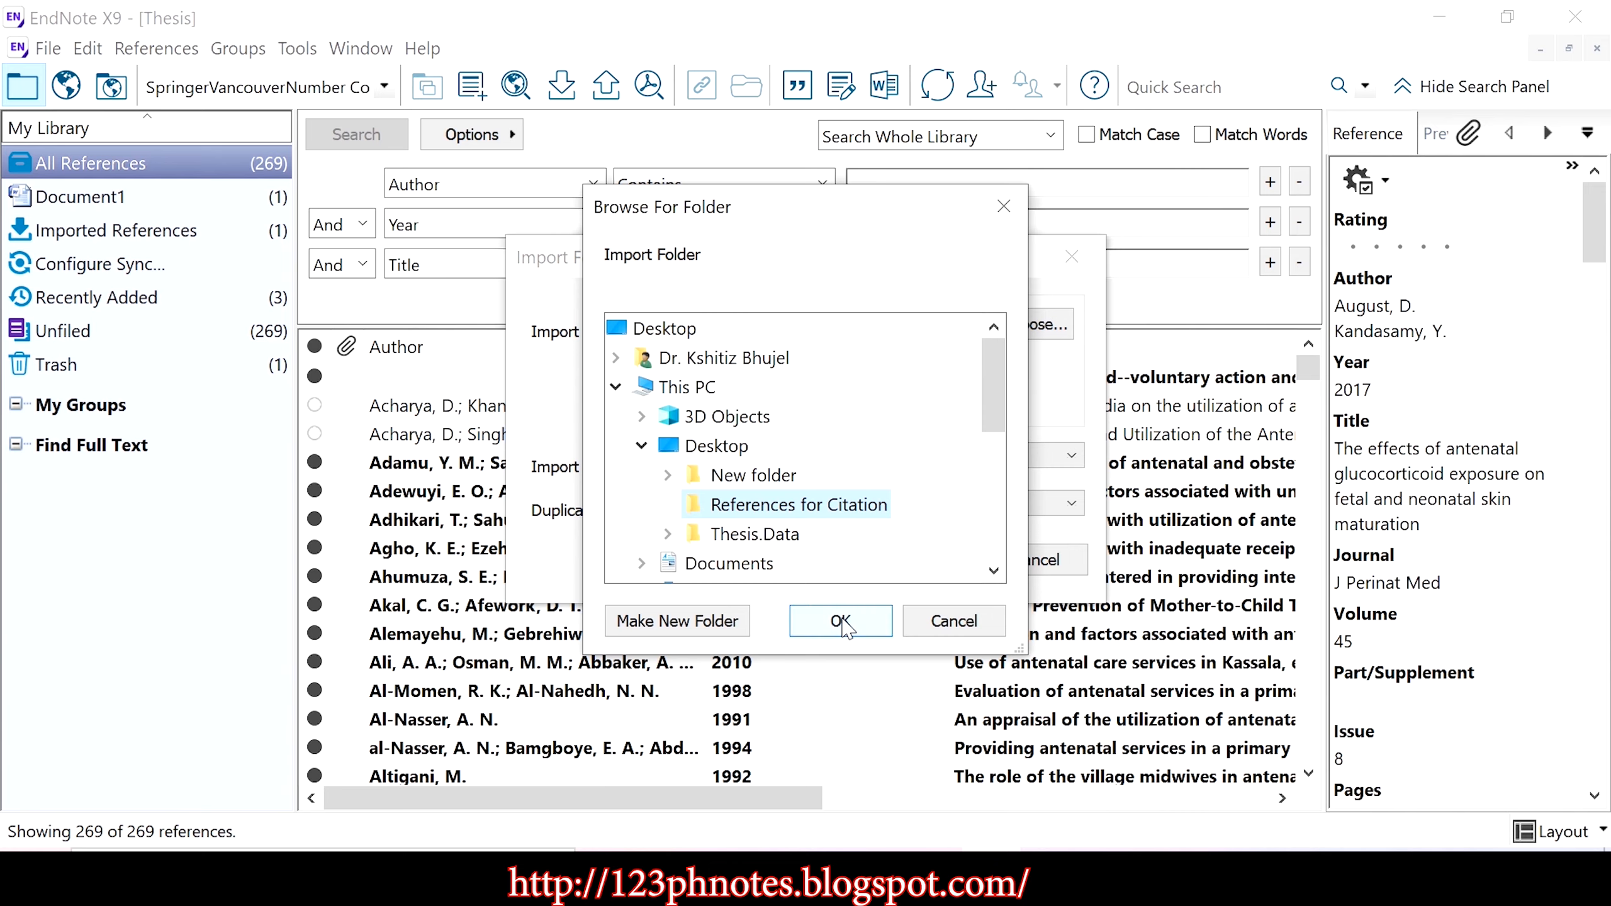
pyautogui.click(845, 625)
pyautogui.click(904, 561)
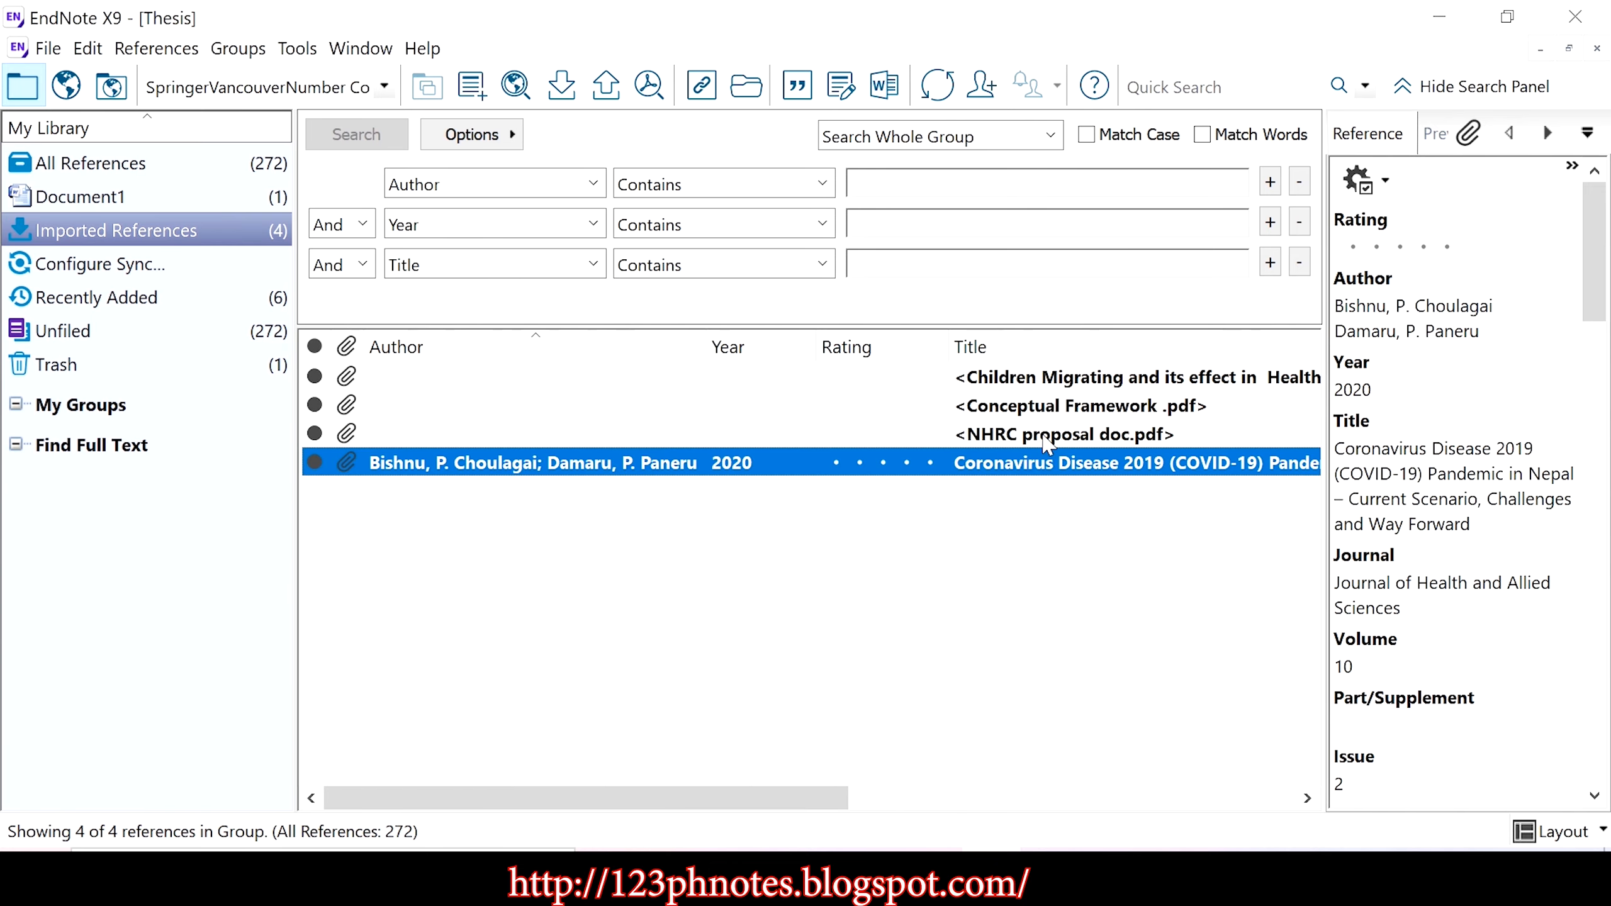
# Step: Insert the imported NHRC proposal doc.pdf reference as a citation at the end of the second paragraph in Word
pyautogui.click(1045, 437)
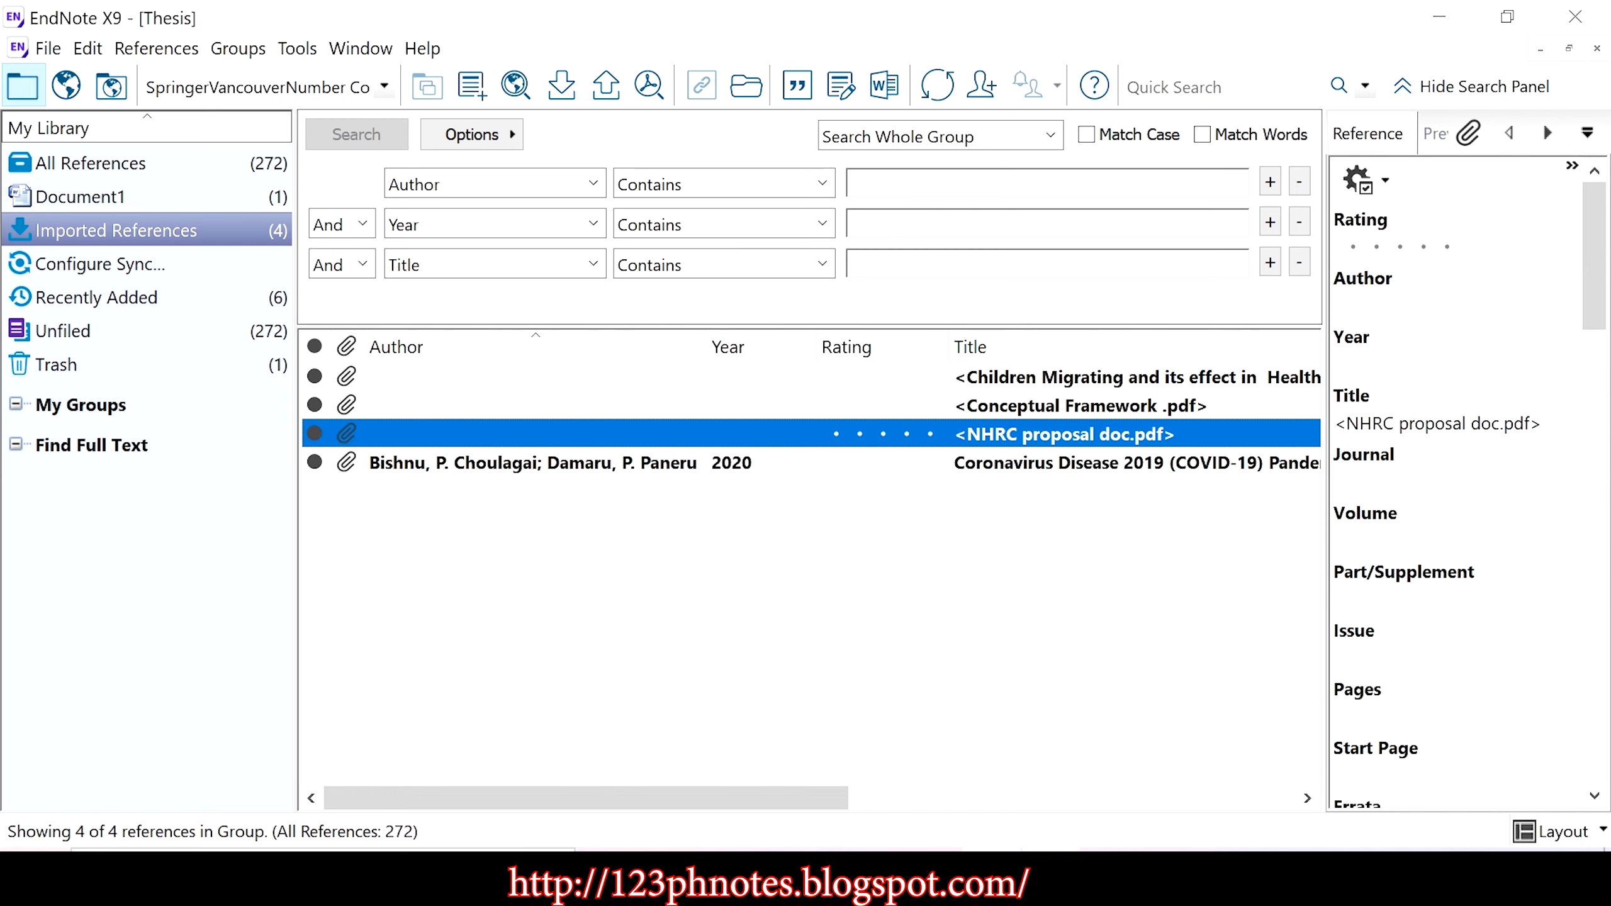
pyautogui.click(1058, 871)
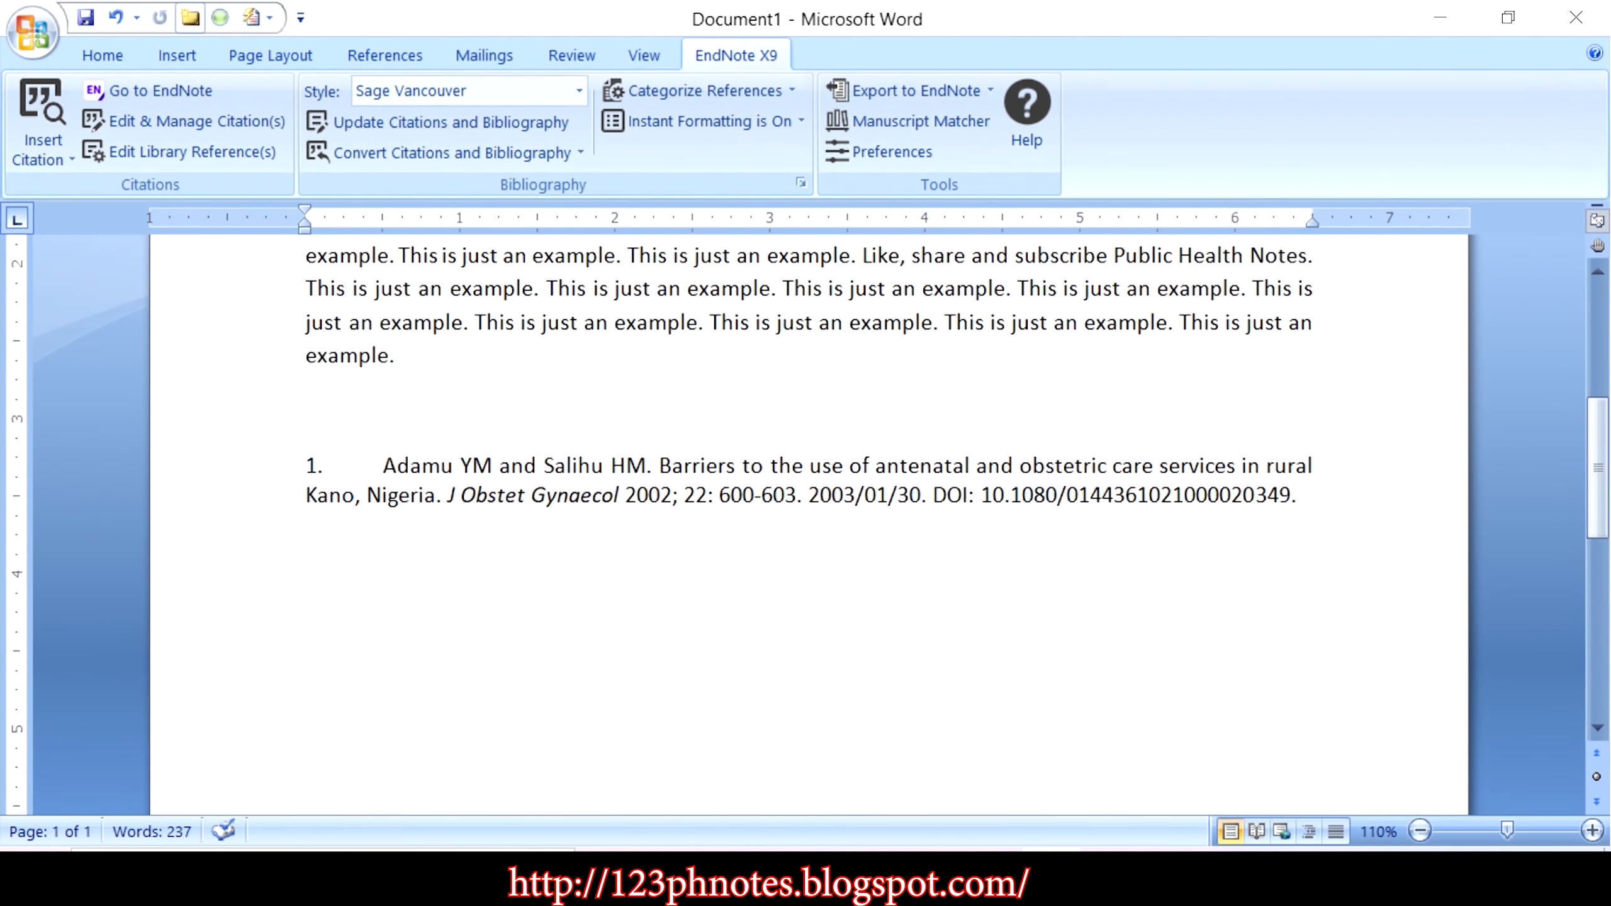
pyautogui.click(59, 160)
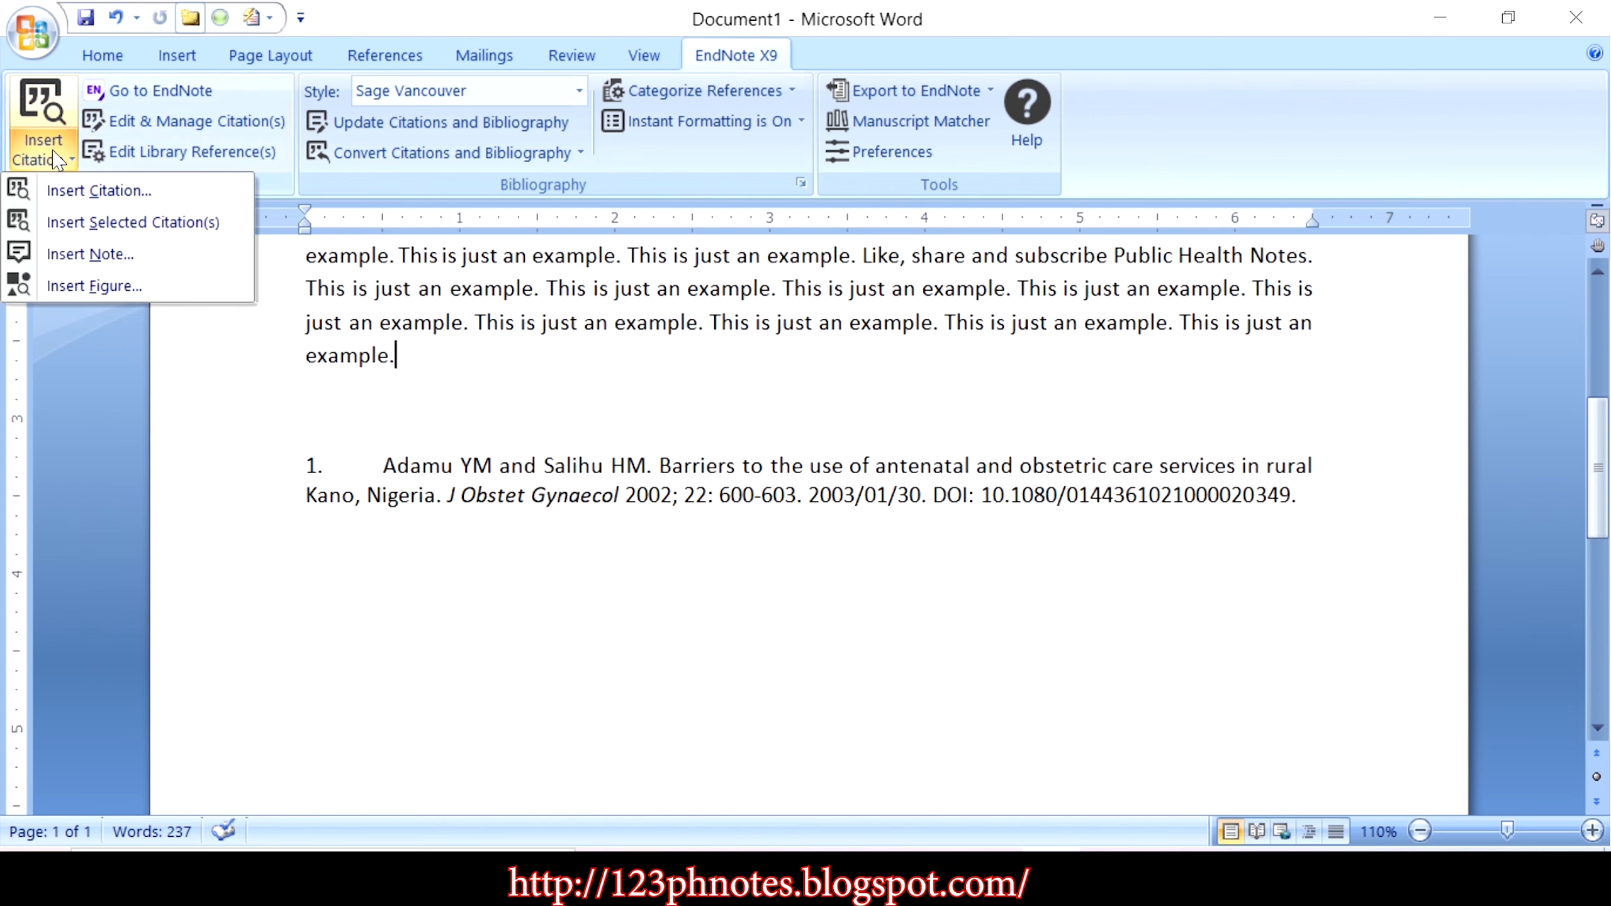
pyautogui.click(73, 223)
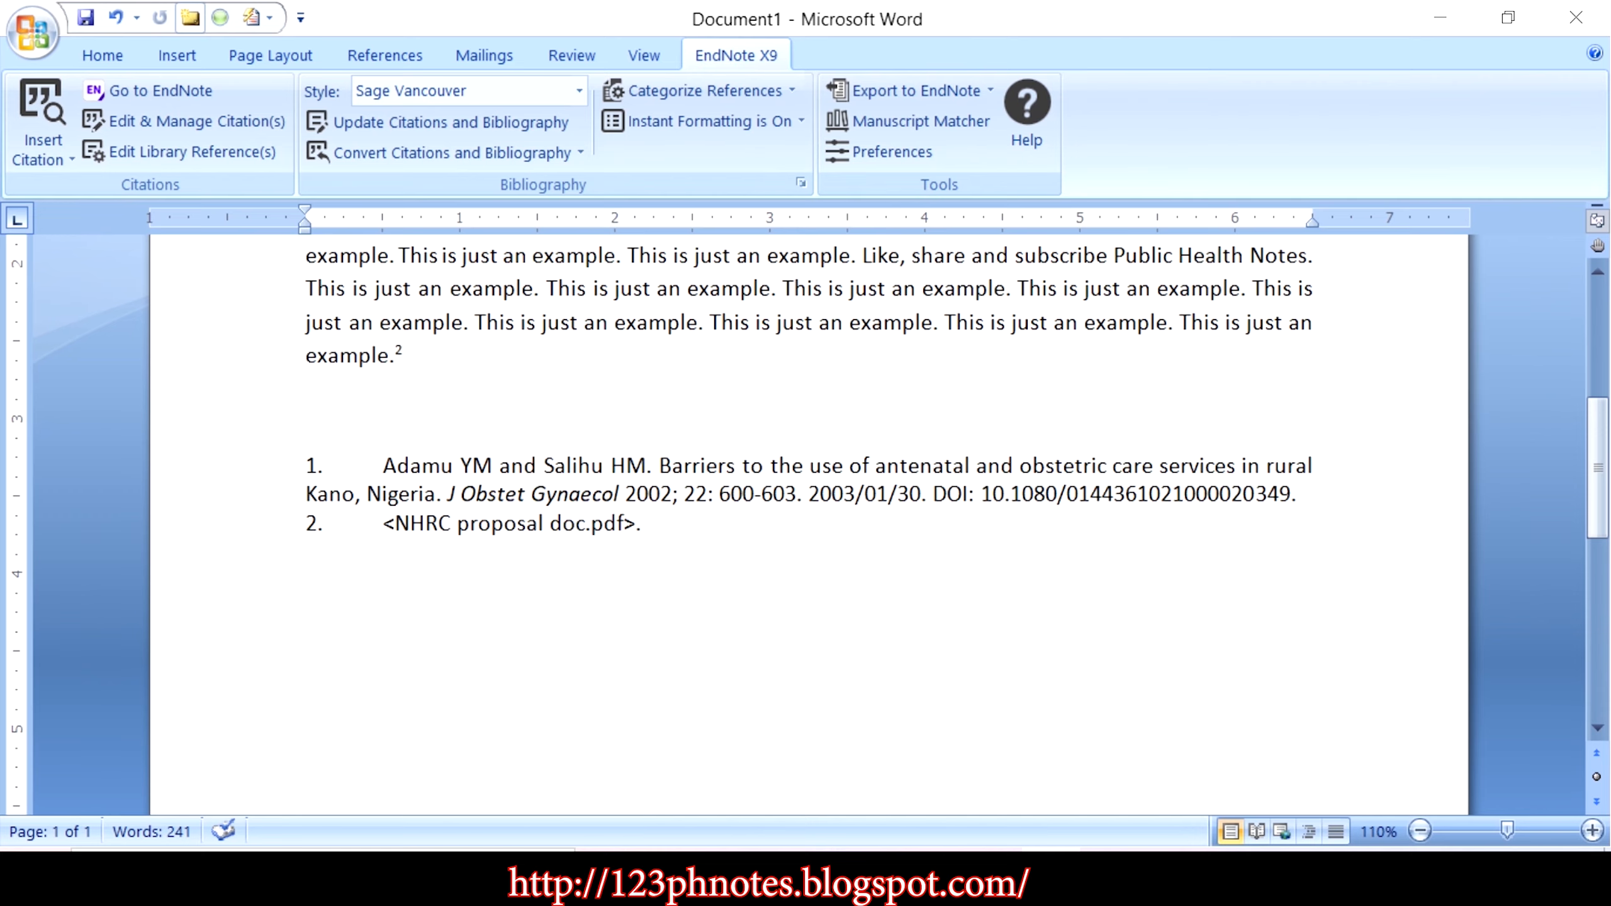
# Step: Examine the NHRC proposal entry in the bibliography and its superscript citation in the text
pyautogui.moveTo(641, 523); pyautogui.dragTo(384, 523)
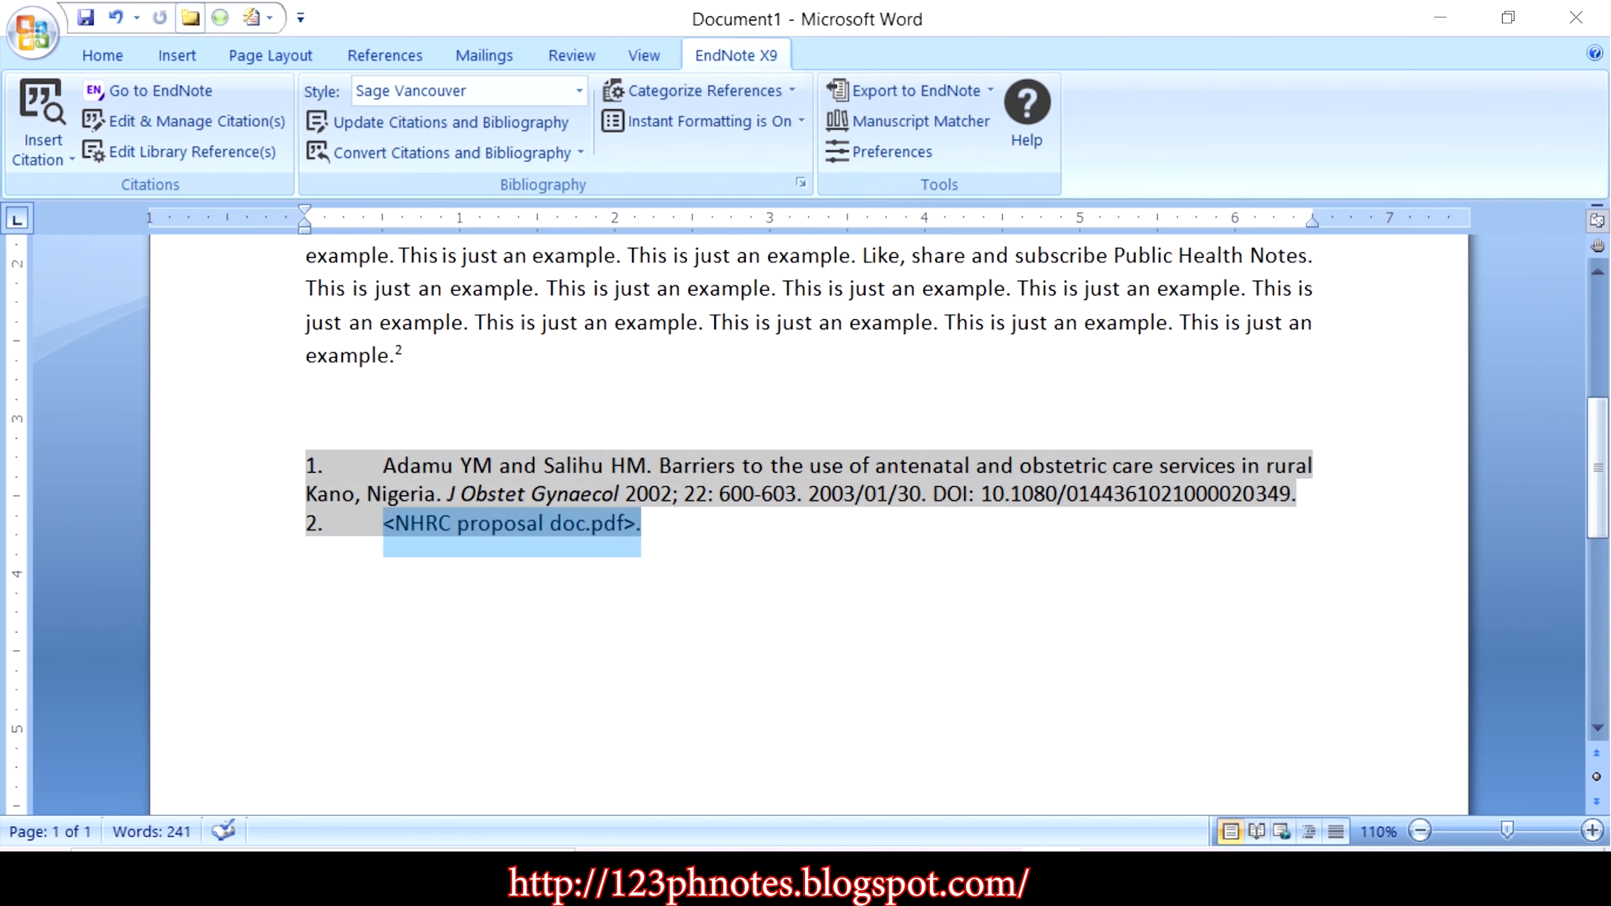
pyautogui.click(520, 575)
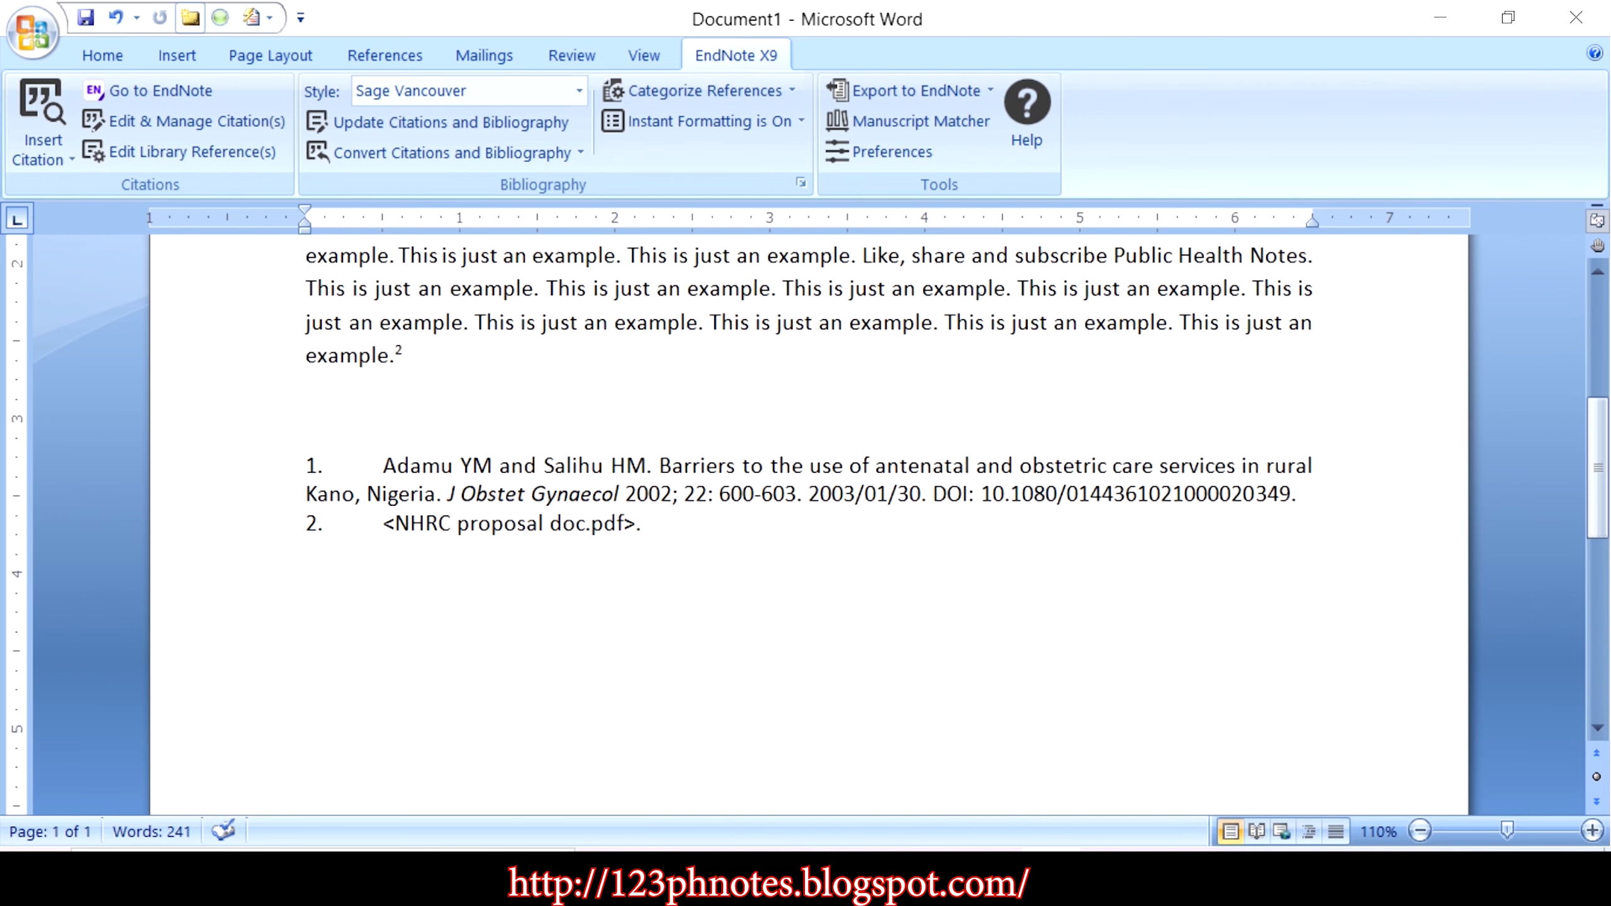
pyautogui.click(563, 523)
pyautogui.click(583, 603)
pyautogui.click(581, 94)
pyautogui.click(393, 292)
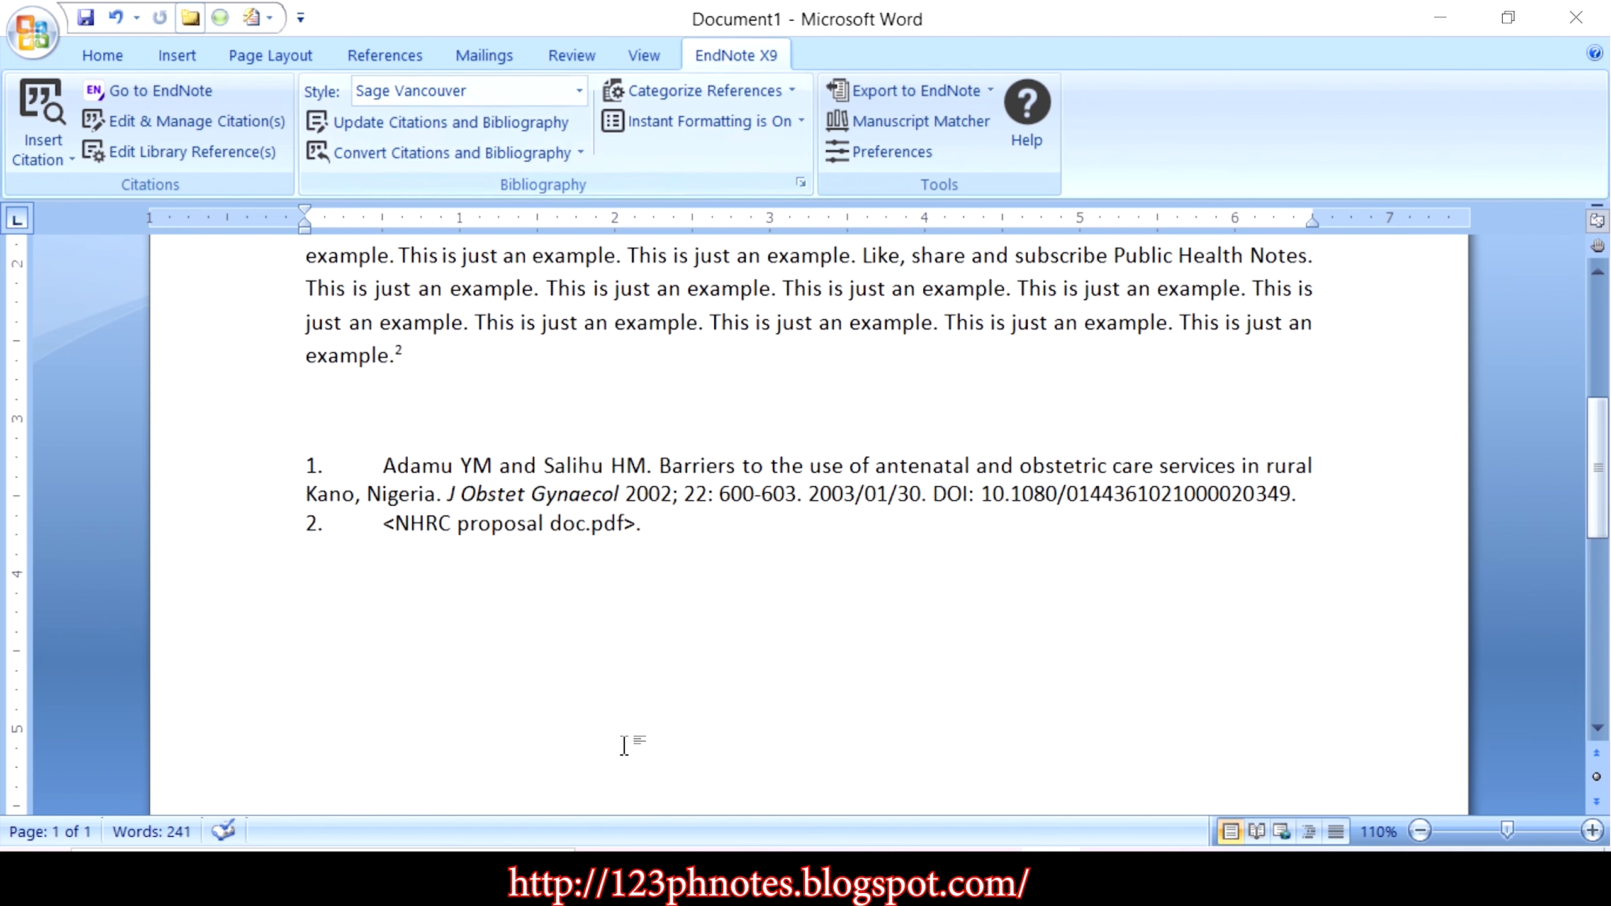
pyautogui.hotkey('shift', 'Left')
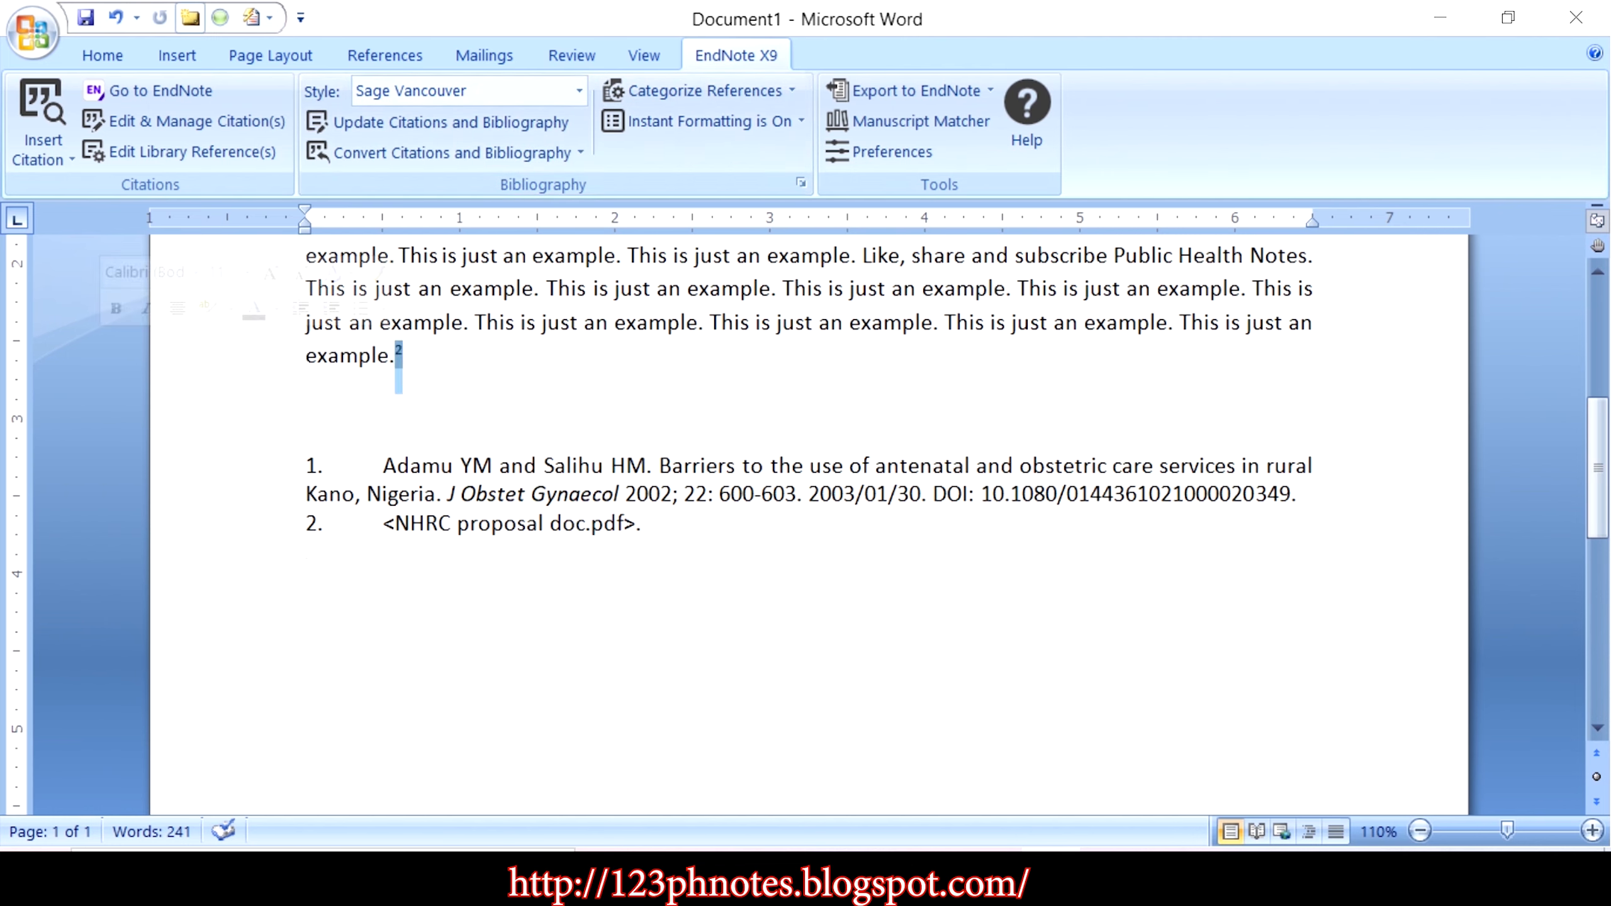
# Step: Set the document's citation style to APA 6th and compare the NHRC proposal citation with its EndNote record
pyautogui.click(579, 91)
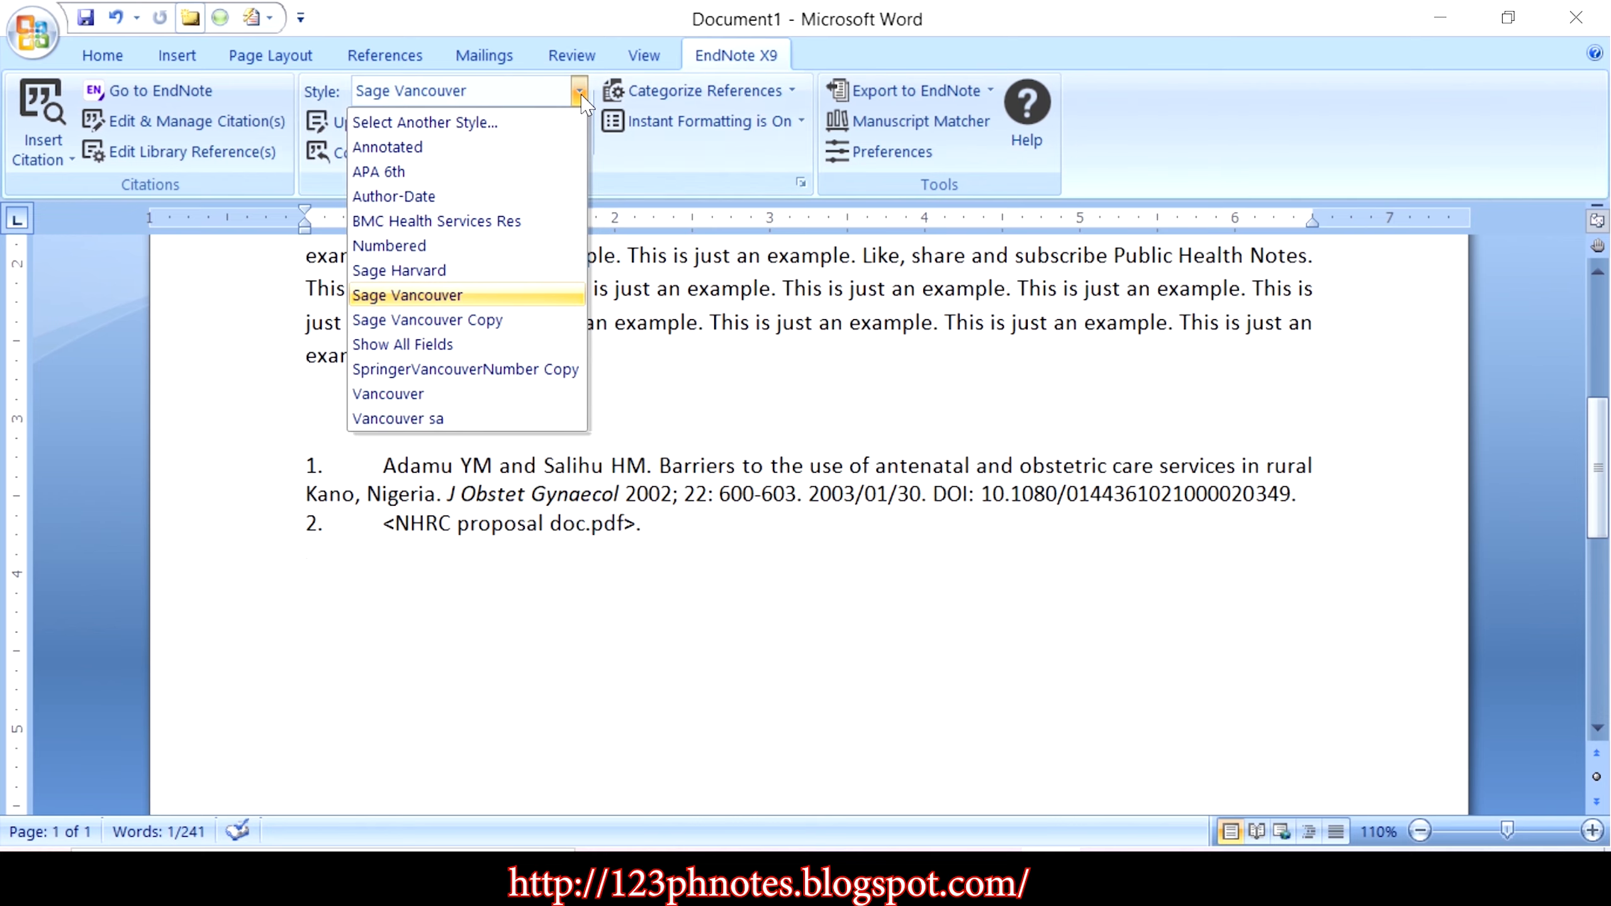
pyautogui.click(496, 172)
pyautogui.moveTo(591, 357); pyautogui.dragTo(619, 324)
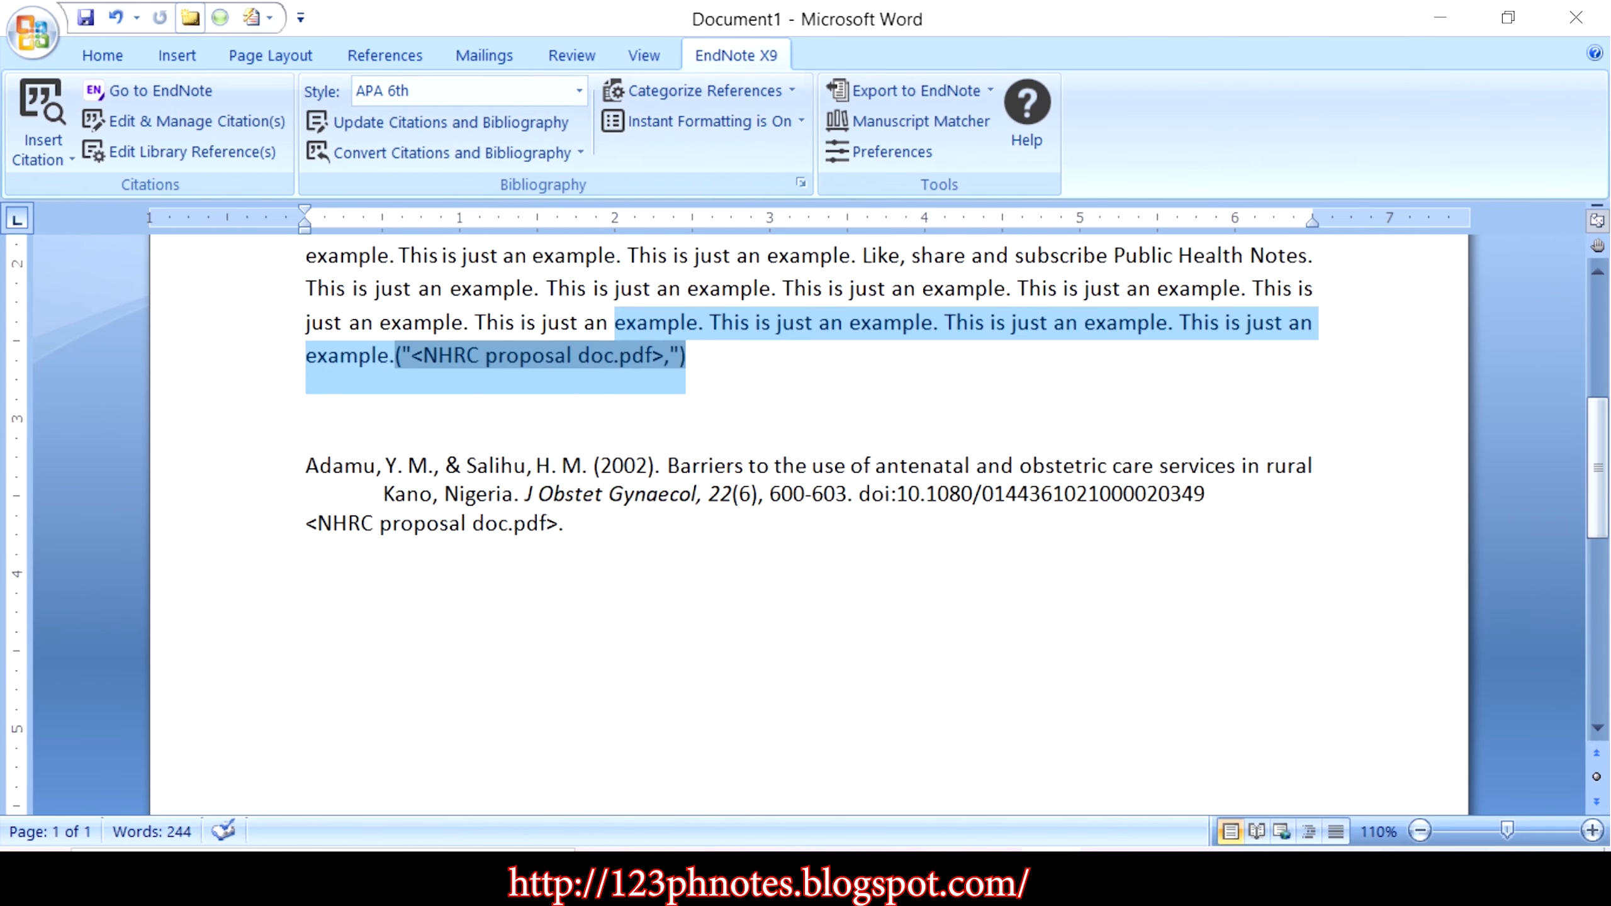
pyautogui.hotkey('alt', 'Tab')
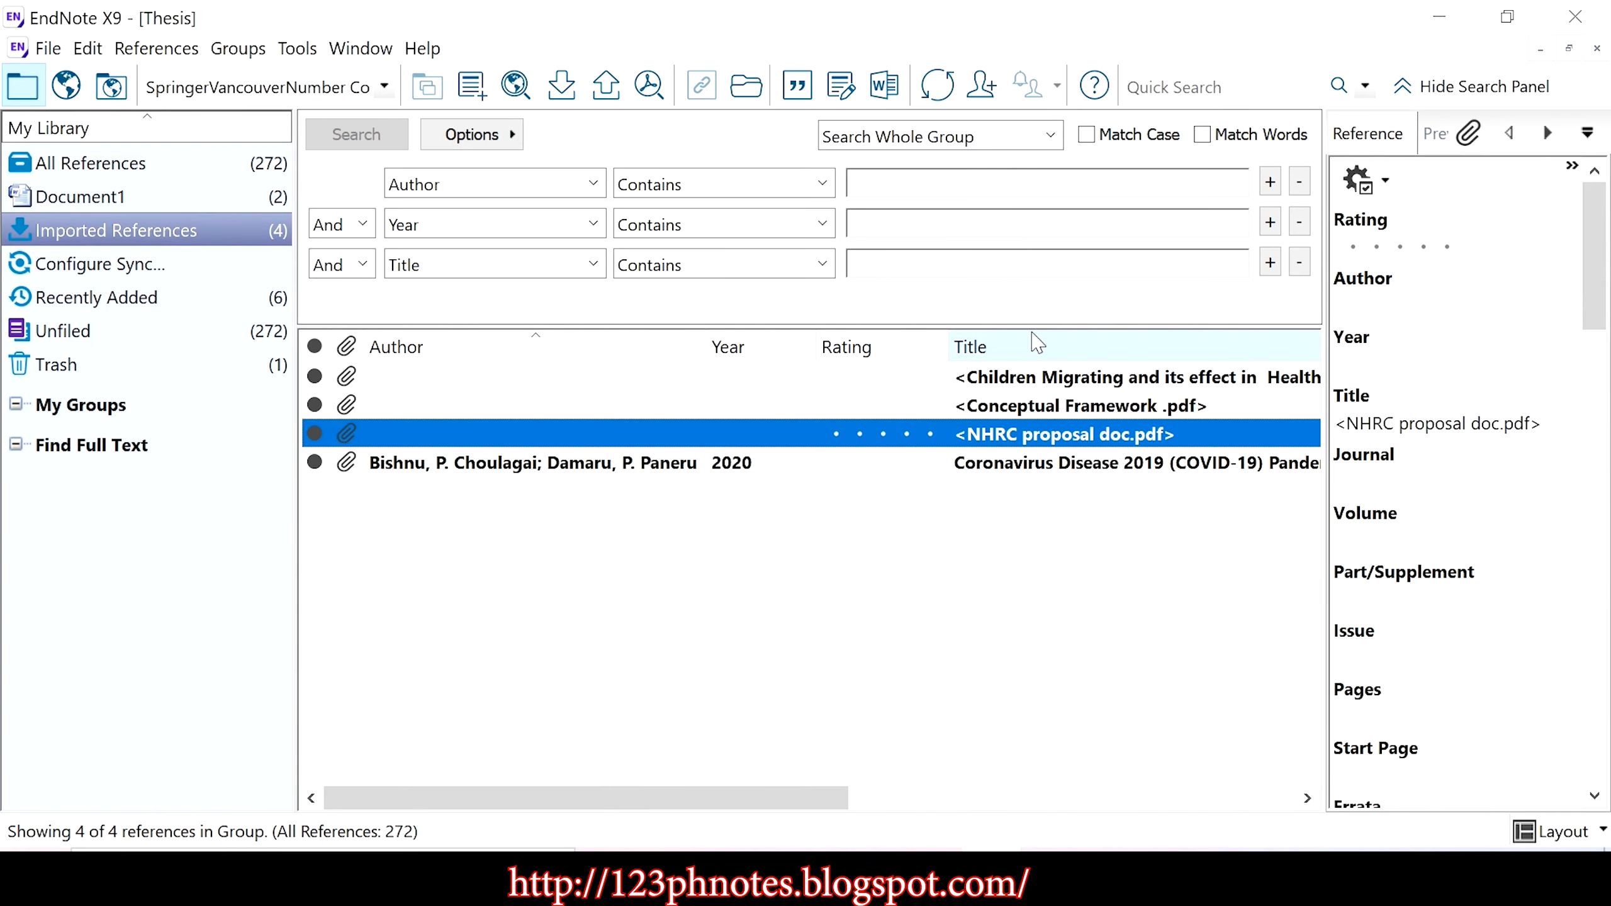
# Step: Return to the PubMed article on antenatal glucocorticoid exposure and open its citation window with the .nbib download option
pyautogui.hotkey('alt', 'Tab')
pyautogui.click(236, 9)
pyautogui.click(1335, 494)
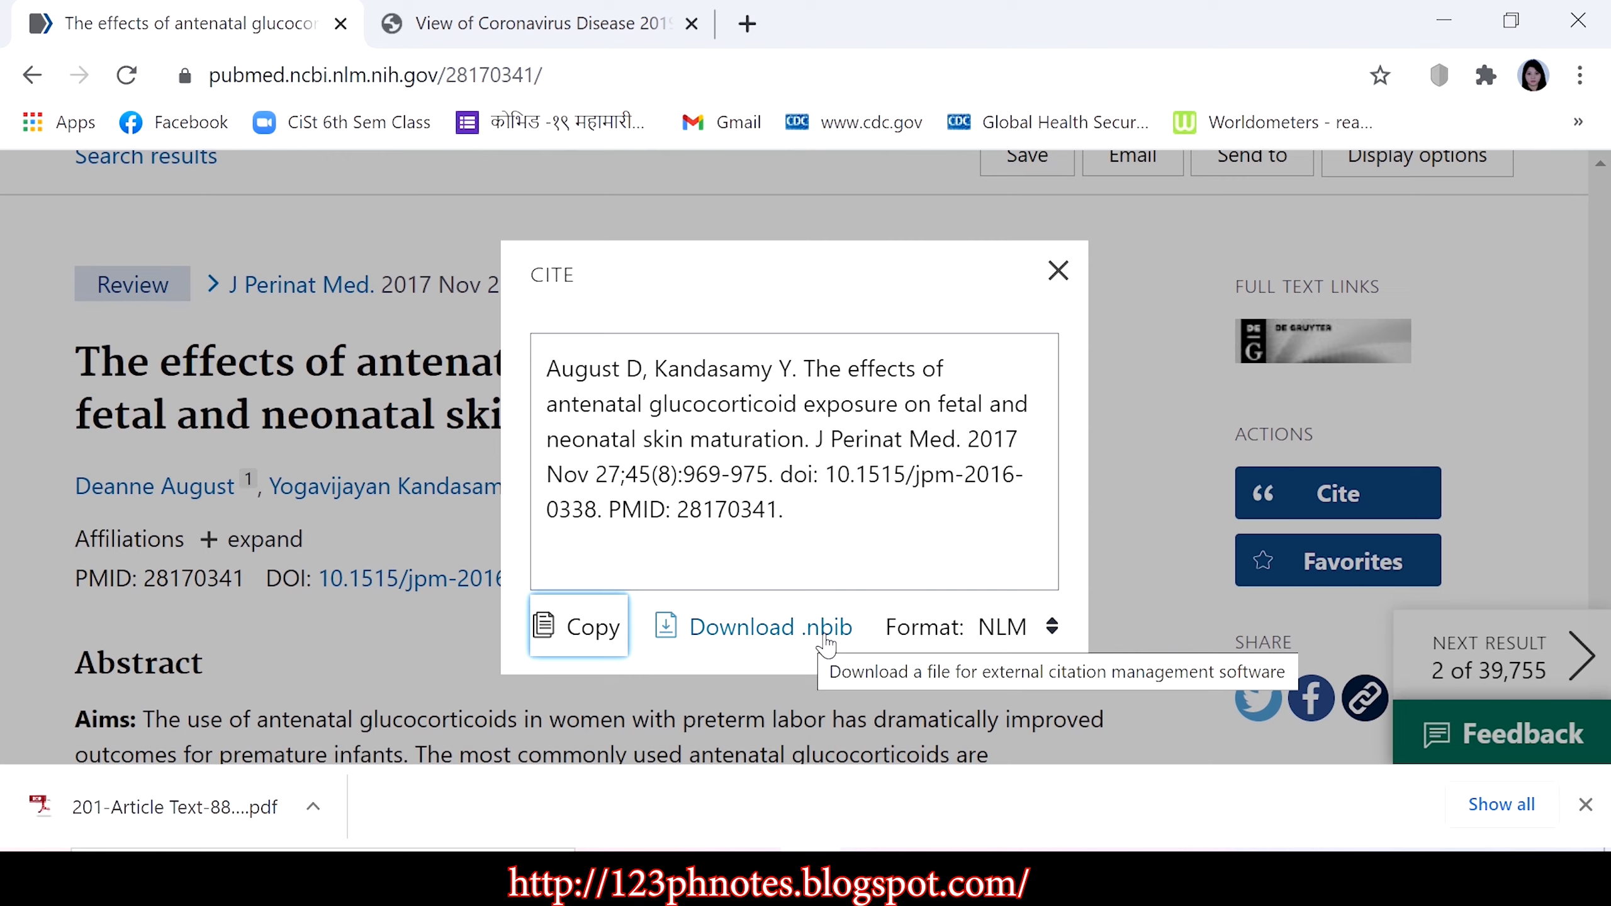
# Step: Close the PubMed citation window and look at EndNote's blank form for manually adding a Journal Article reference
pyautogui.click(1058, 278)
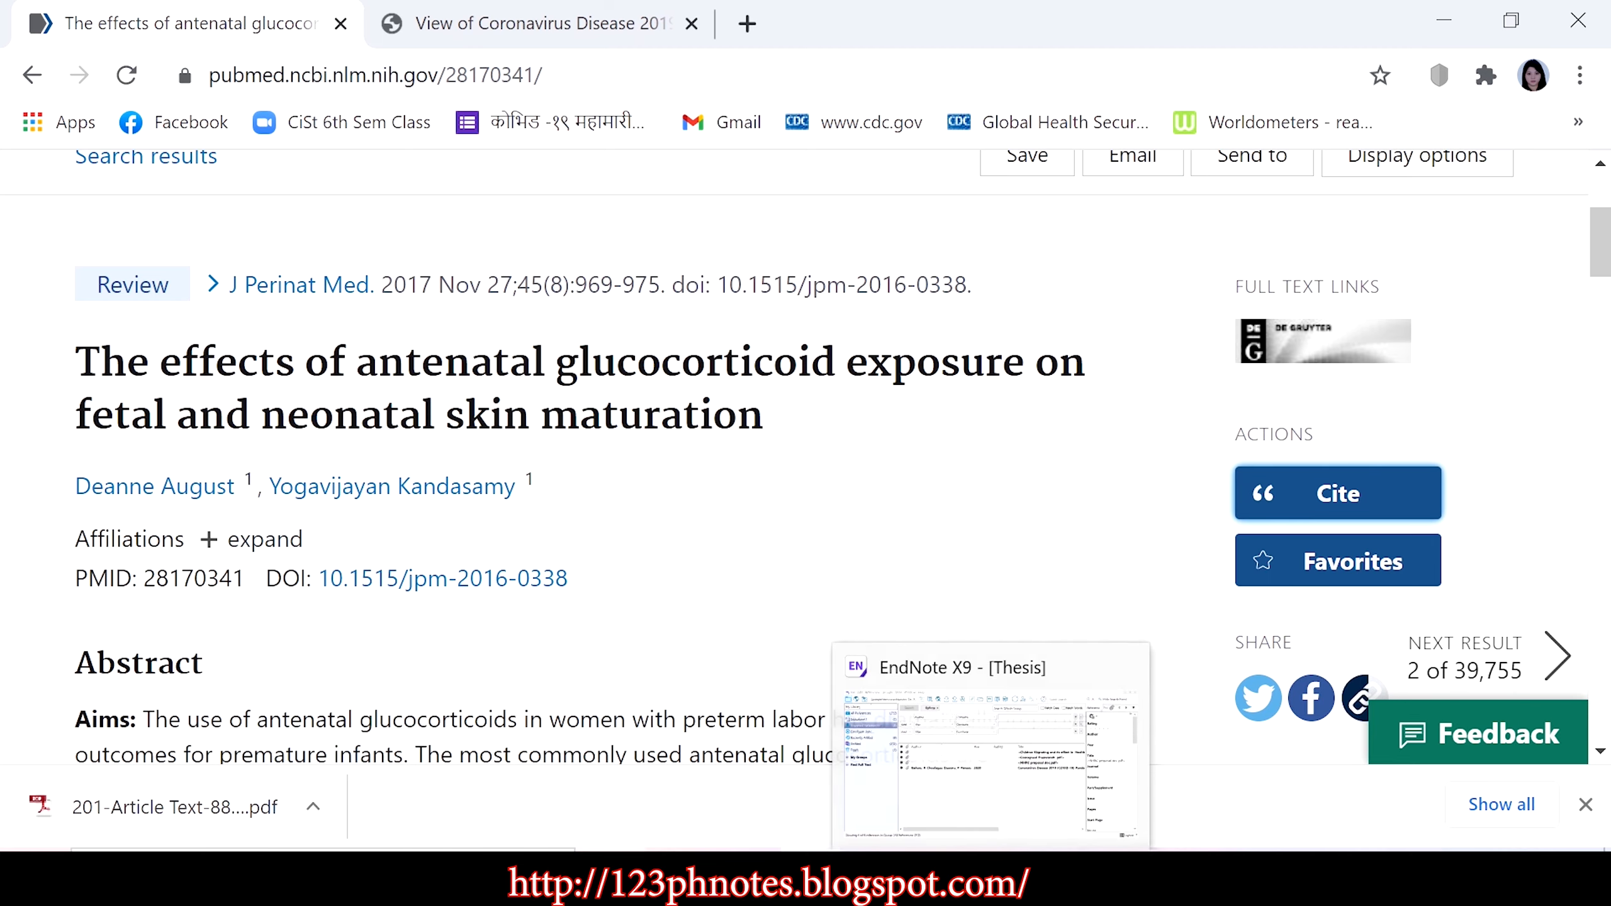
pyautogui.click(991, 876)
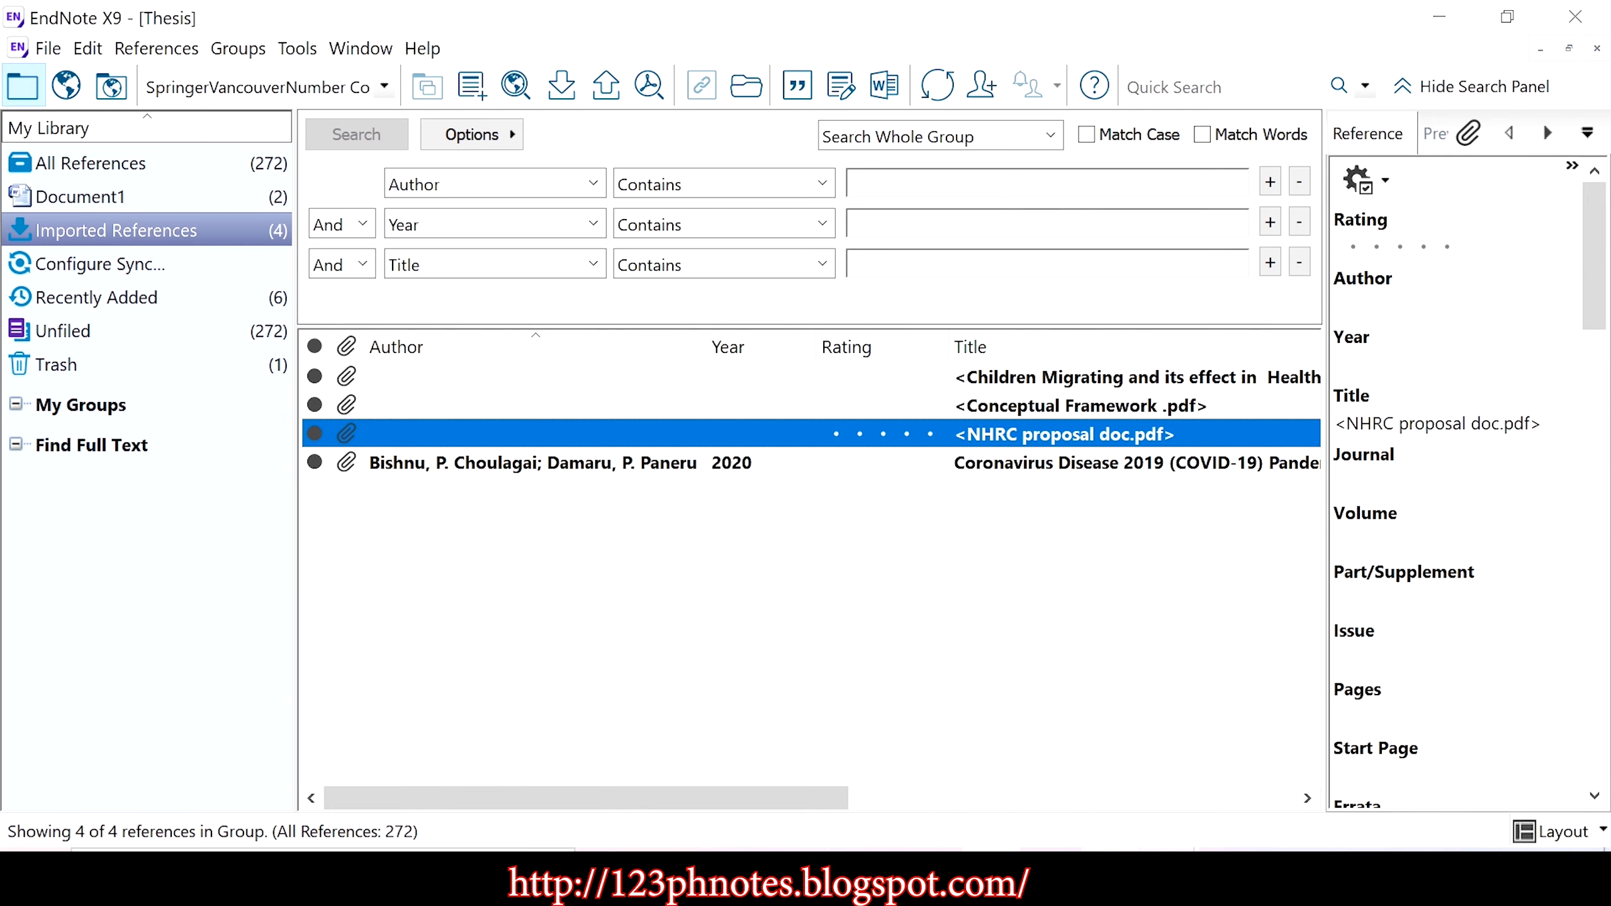
pyautogui.hotkey('alt', 'Tab')
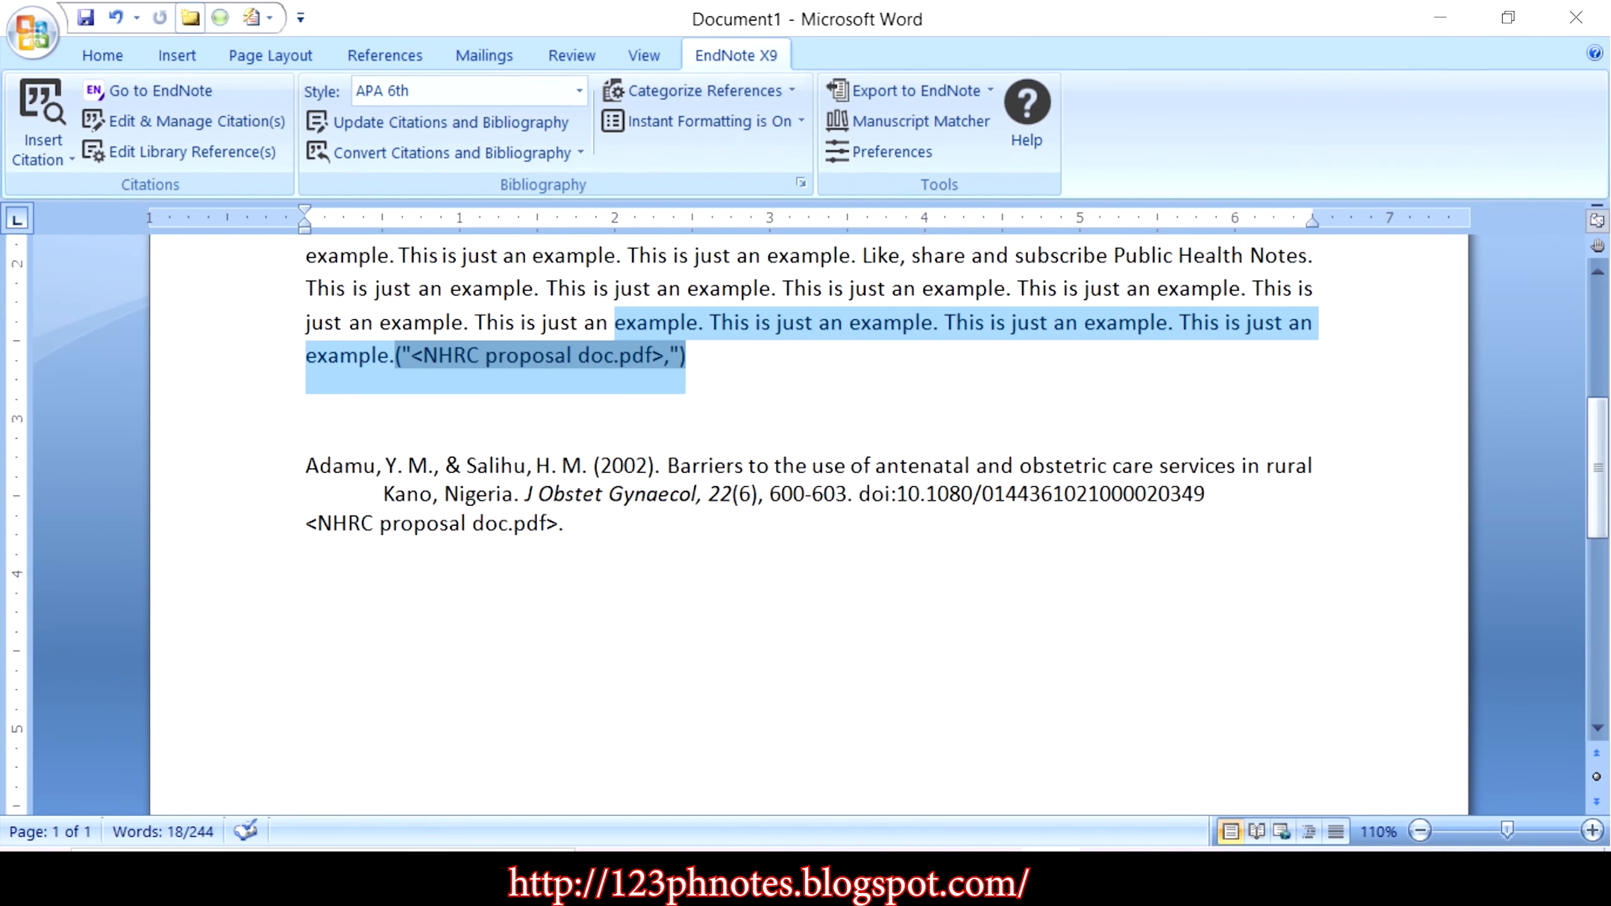
pyautogui.hotkey('alt', 'Tab')
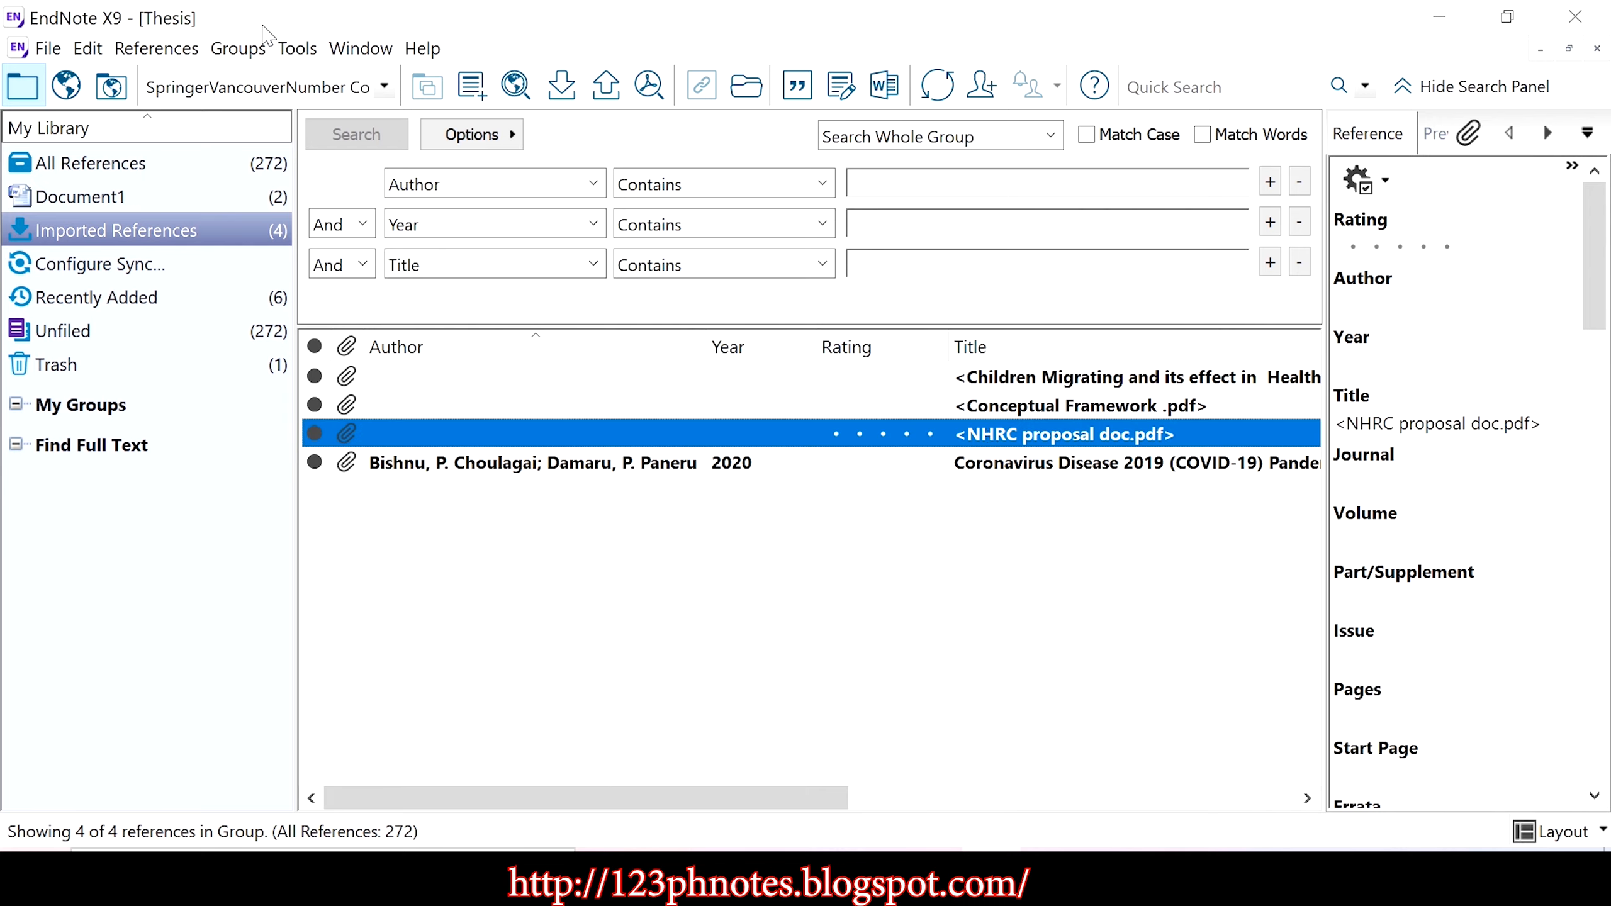
pyautogui.click(156, 48)
pyautogui.click(146, 76)
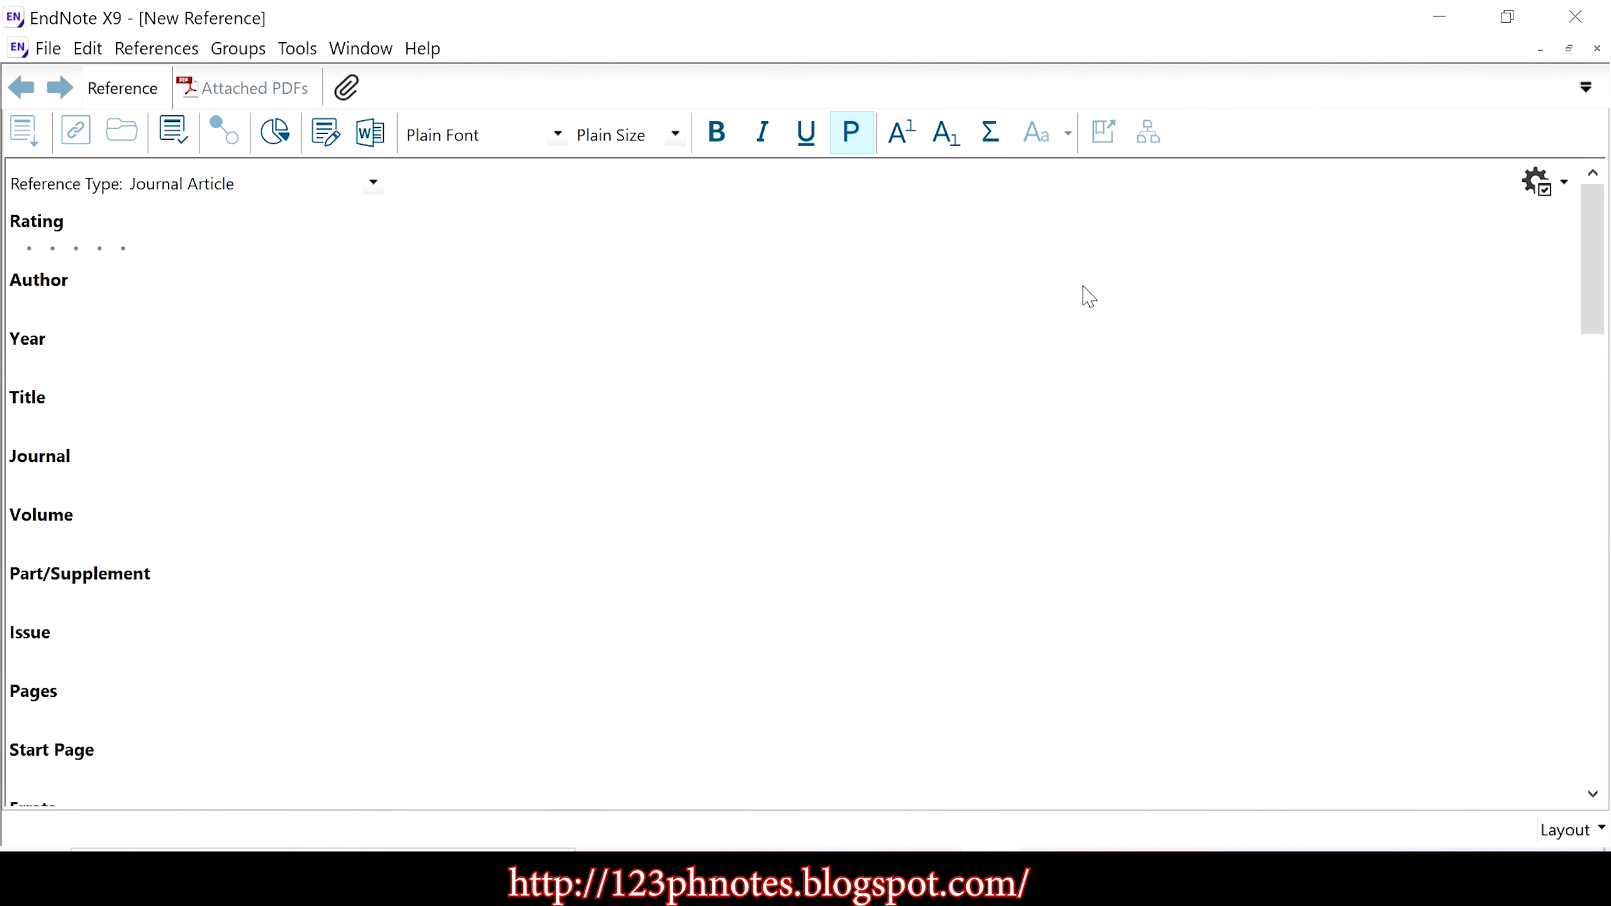
pyautogui.click(1598, 49)
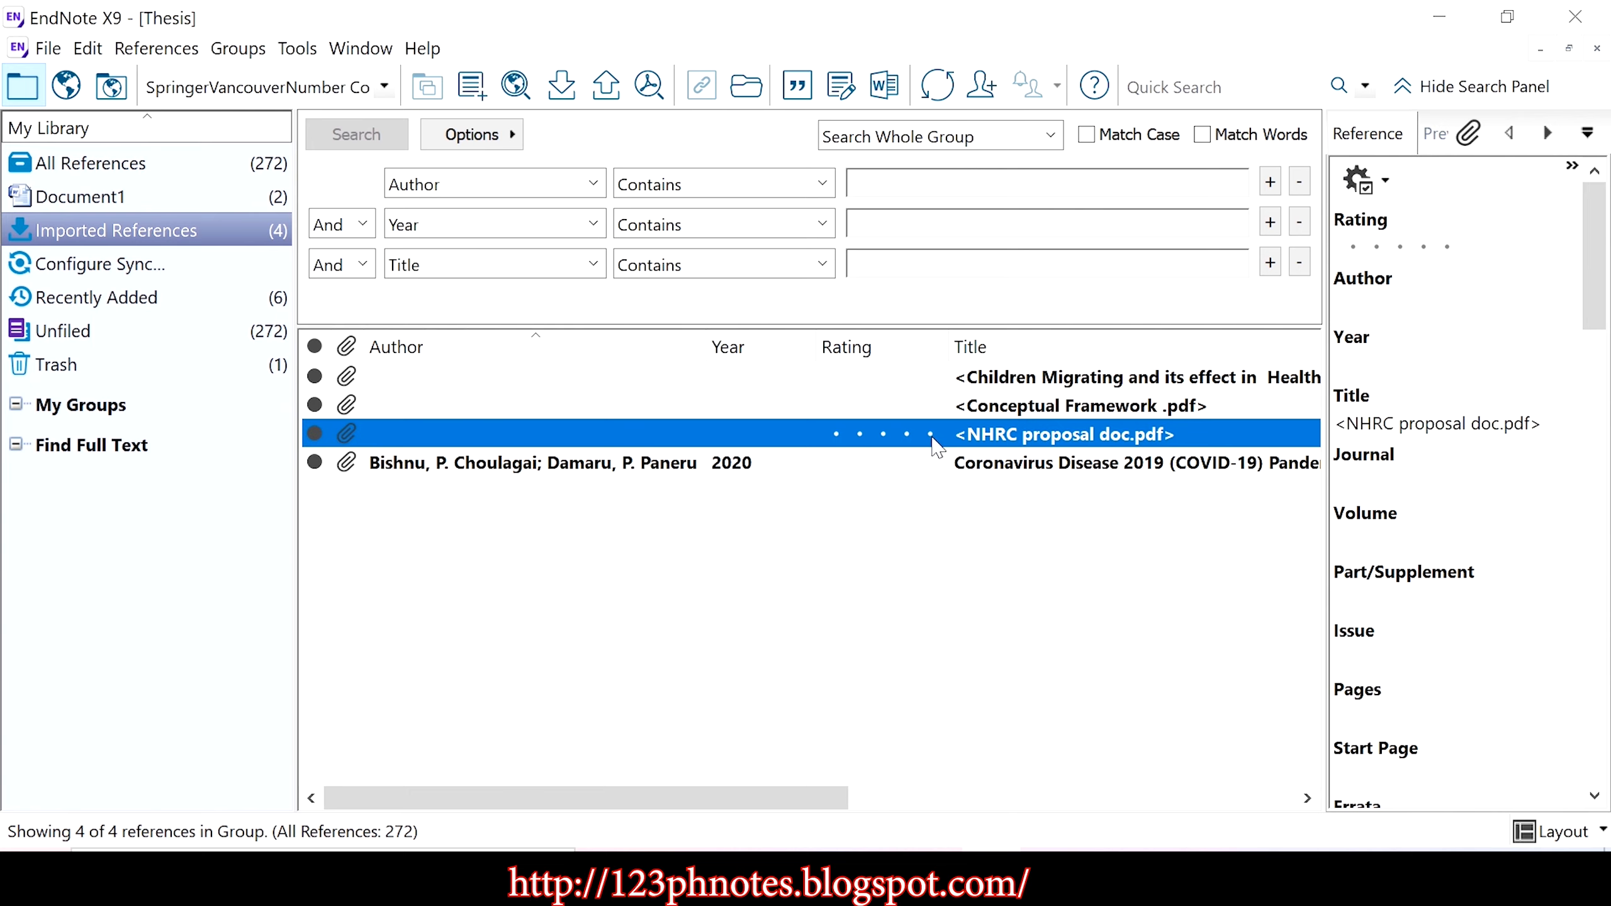
pyautogui.click(1420, 33)
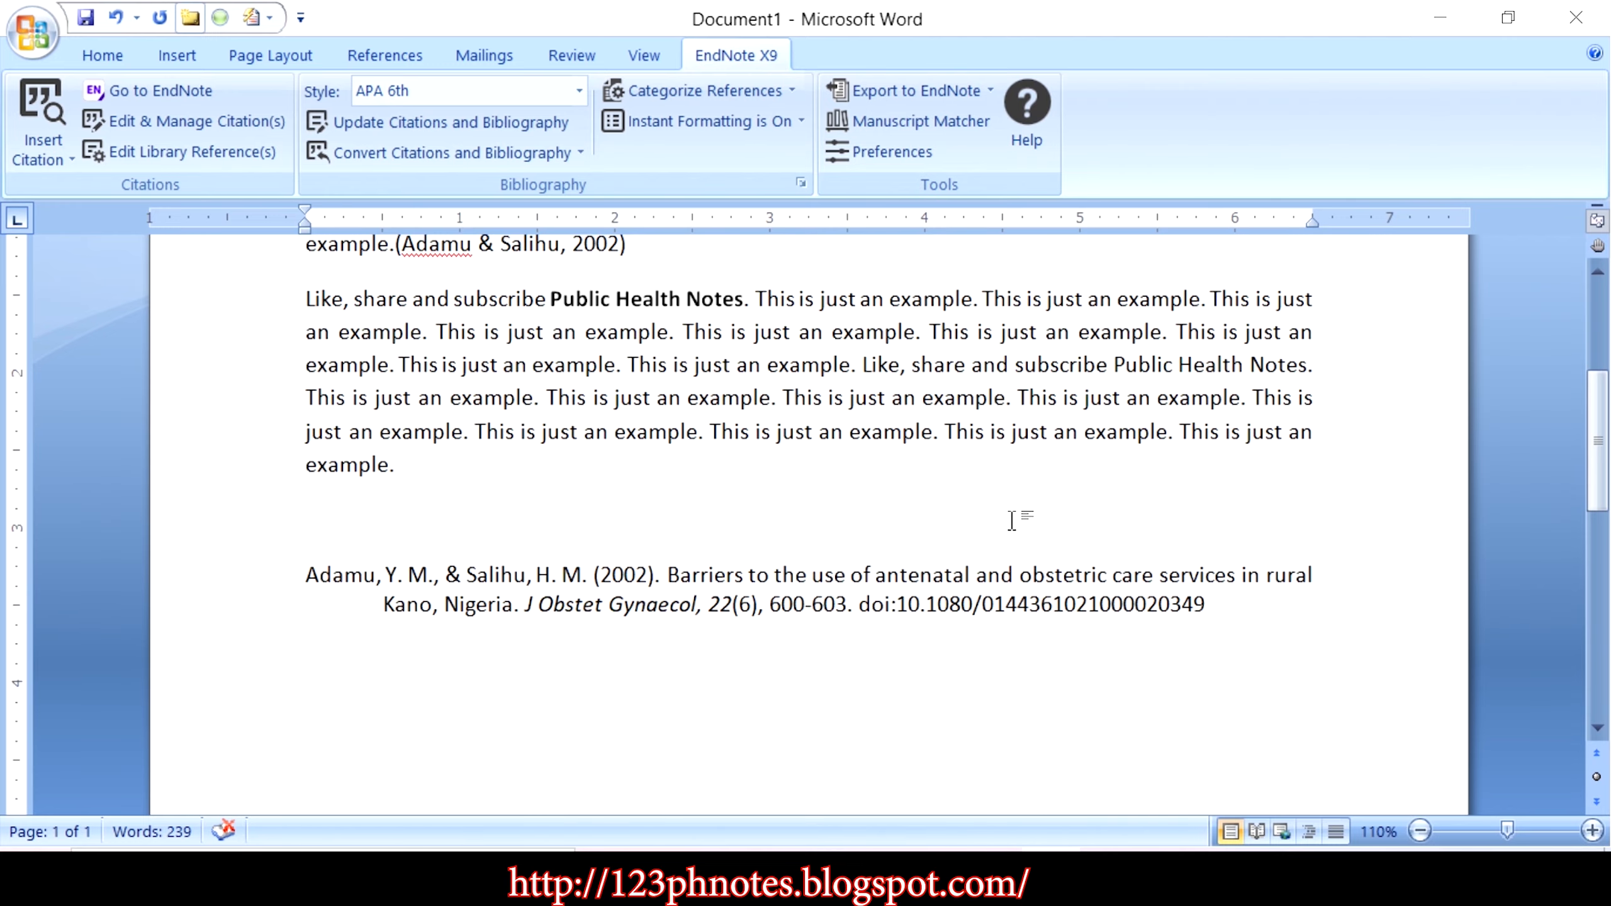
# Step: Cite four consecutive EndNote references, starting with "Barriers to the use of antenatal and obstetric care services", together after the second paragraph's first sentence in Word
pyautogui.moveTo(991, 874)
pyautogui.click(991, 874)
pyautogui.click(130, 162)
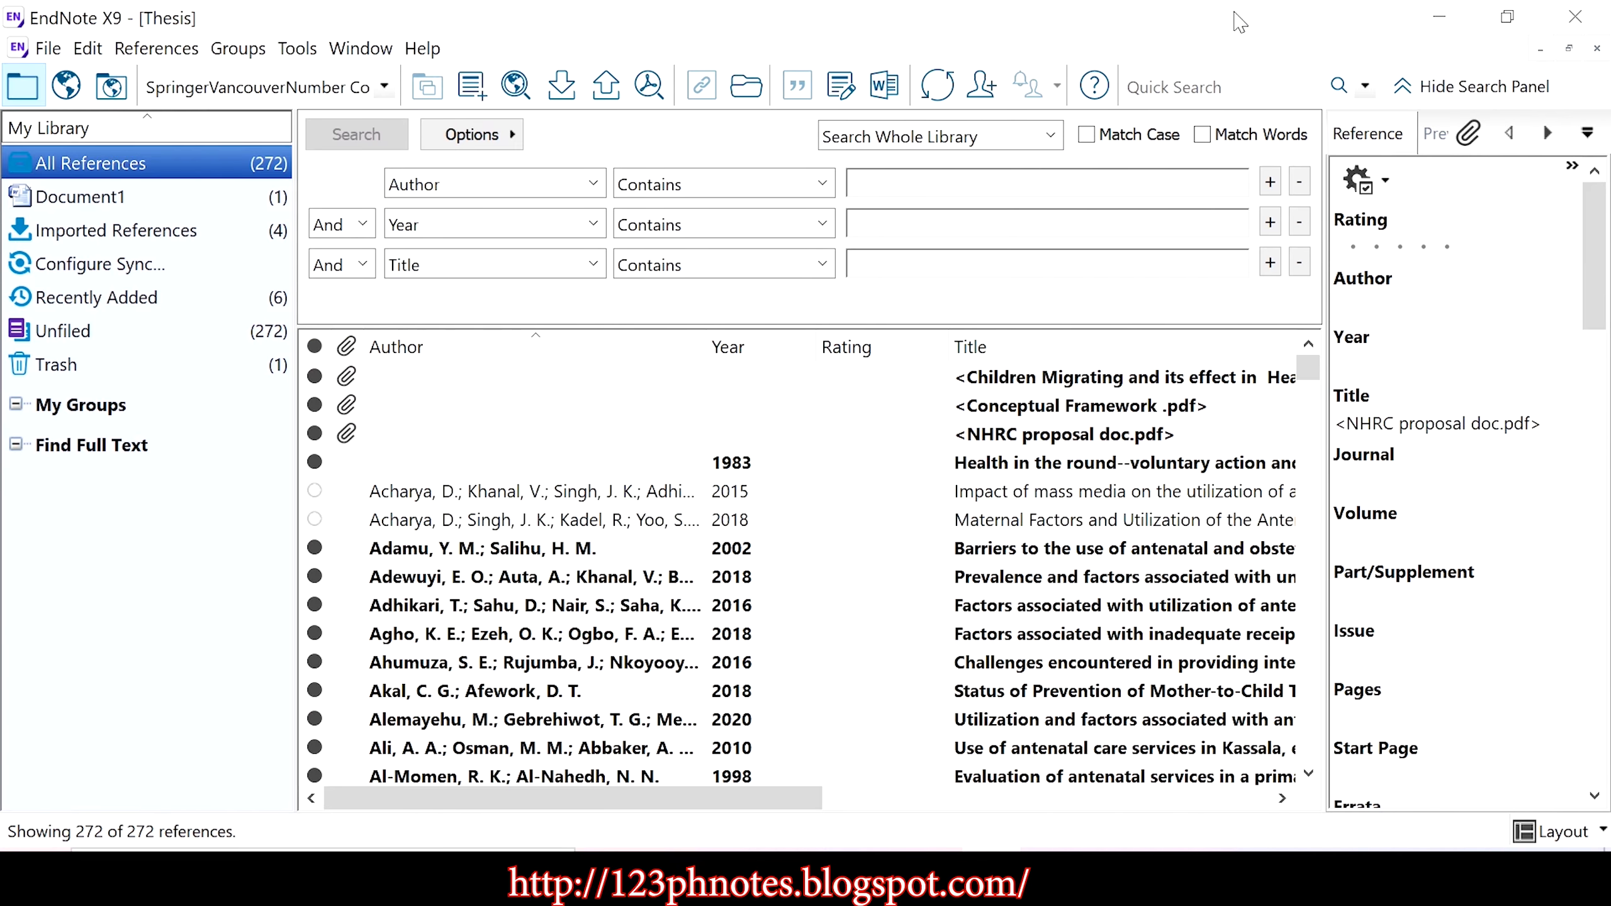
pyautogui.click(512, 549)
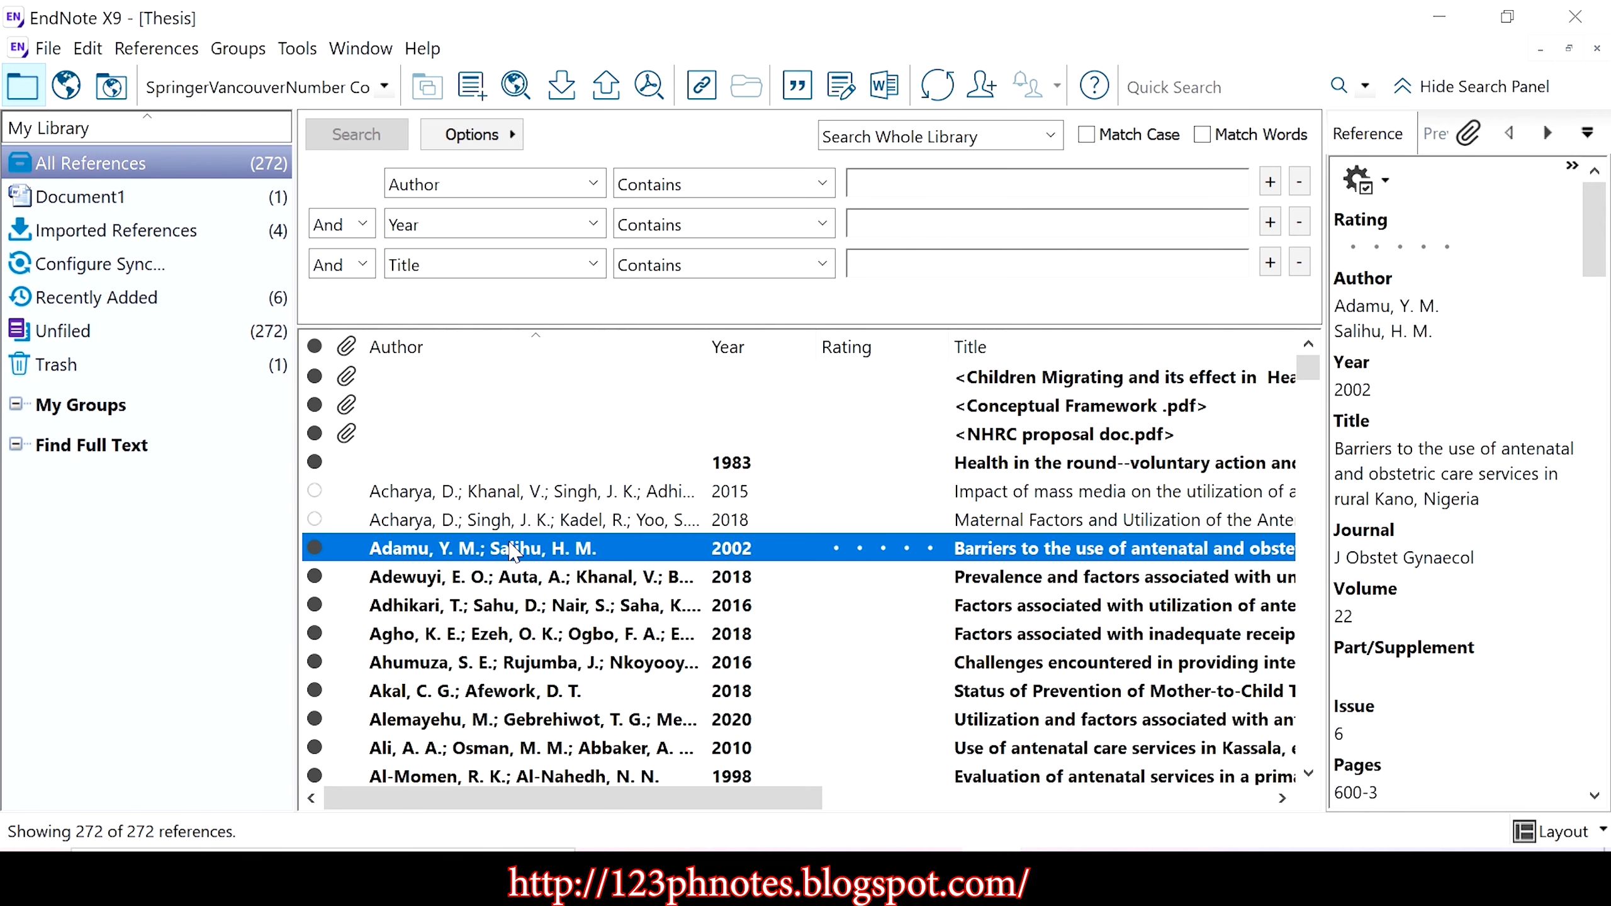
pyautogui.keyDown('ctrl'); pyautogui.click(512, 578); pyautogui.keyUp('ctrl')
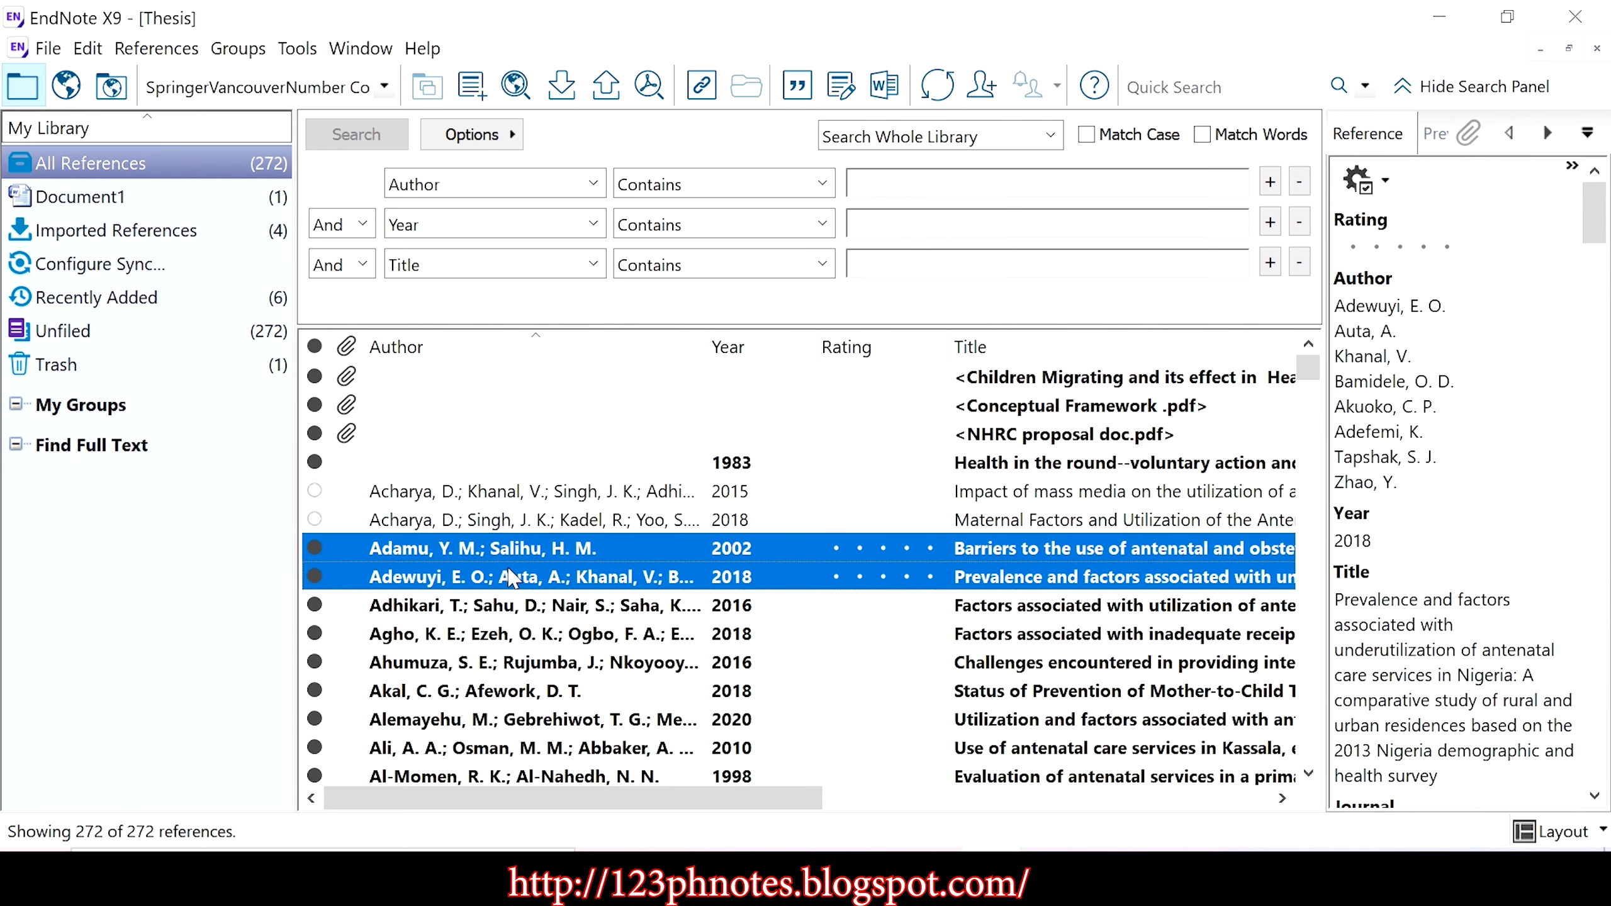
pyautogui.keyDown('ctrl'); pyautogui.click(514, 607); pyautogui.keyUp('ctrl')
pyautogui.keyDown('ctrl'); pyautogui.click(514, 635); pyautogui.keyUp('ctrl')
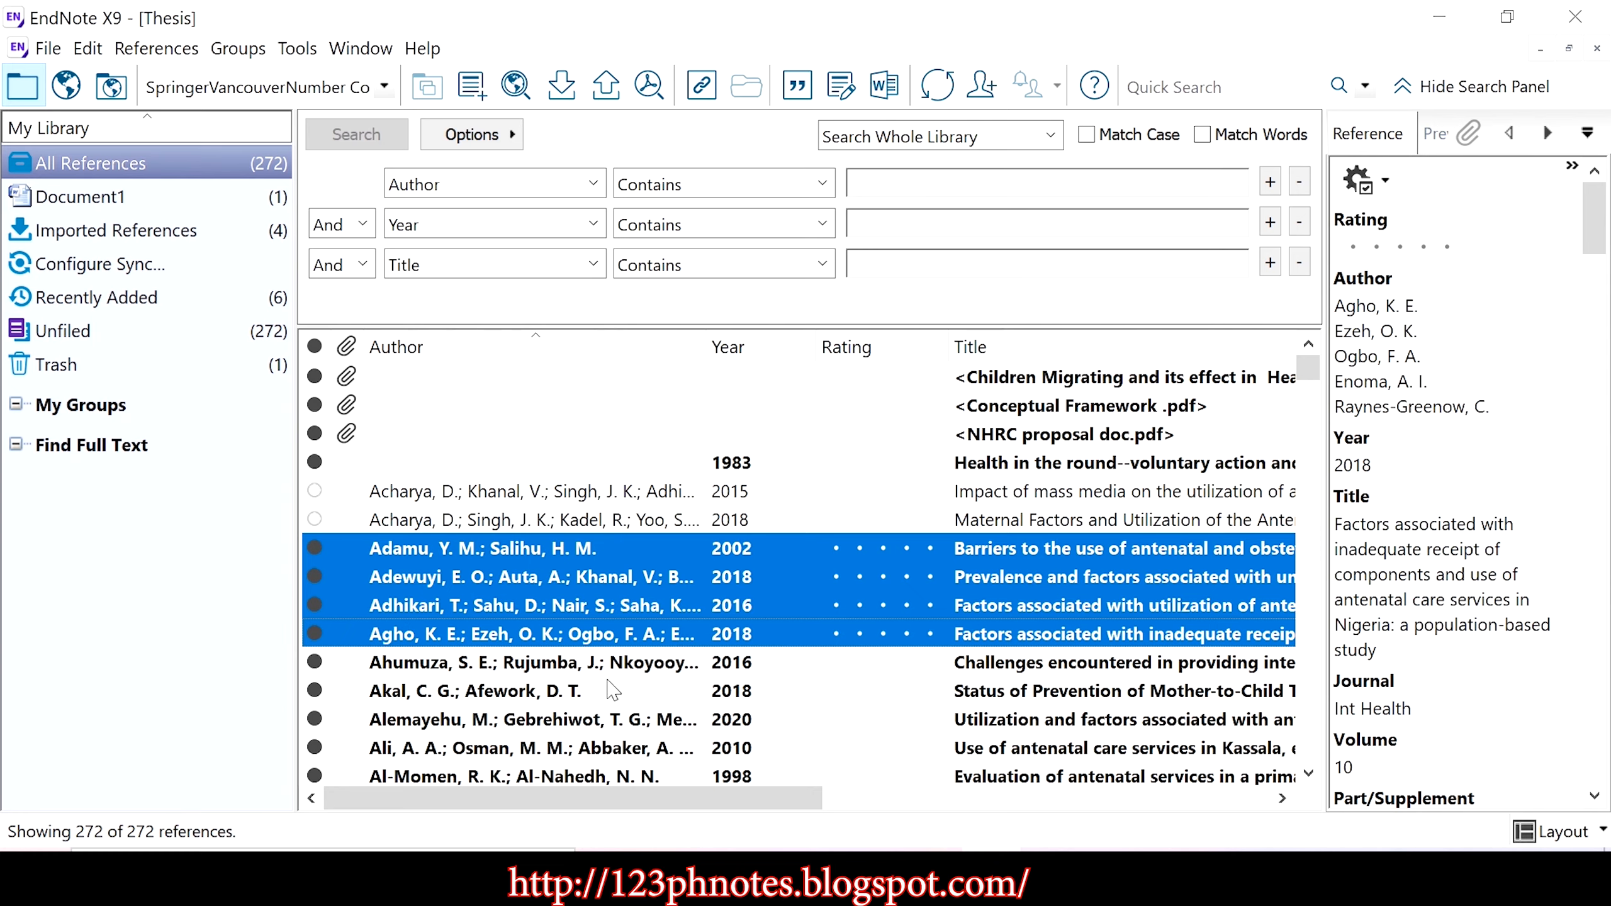
pyautogui.hotkey('alt', 'Tab')
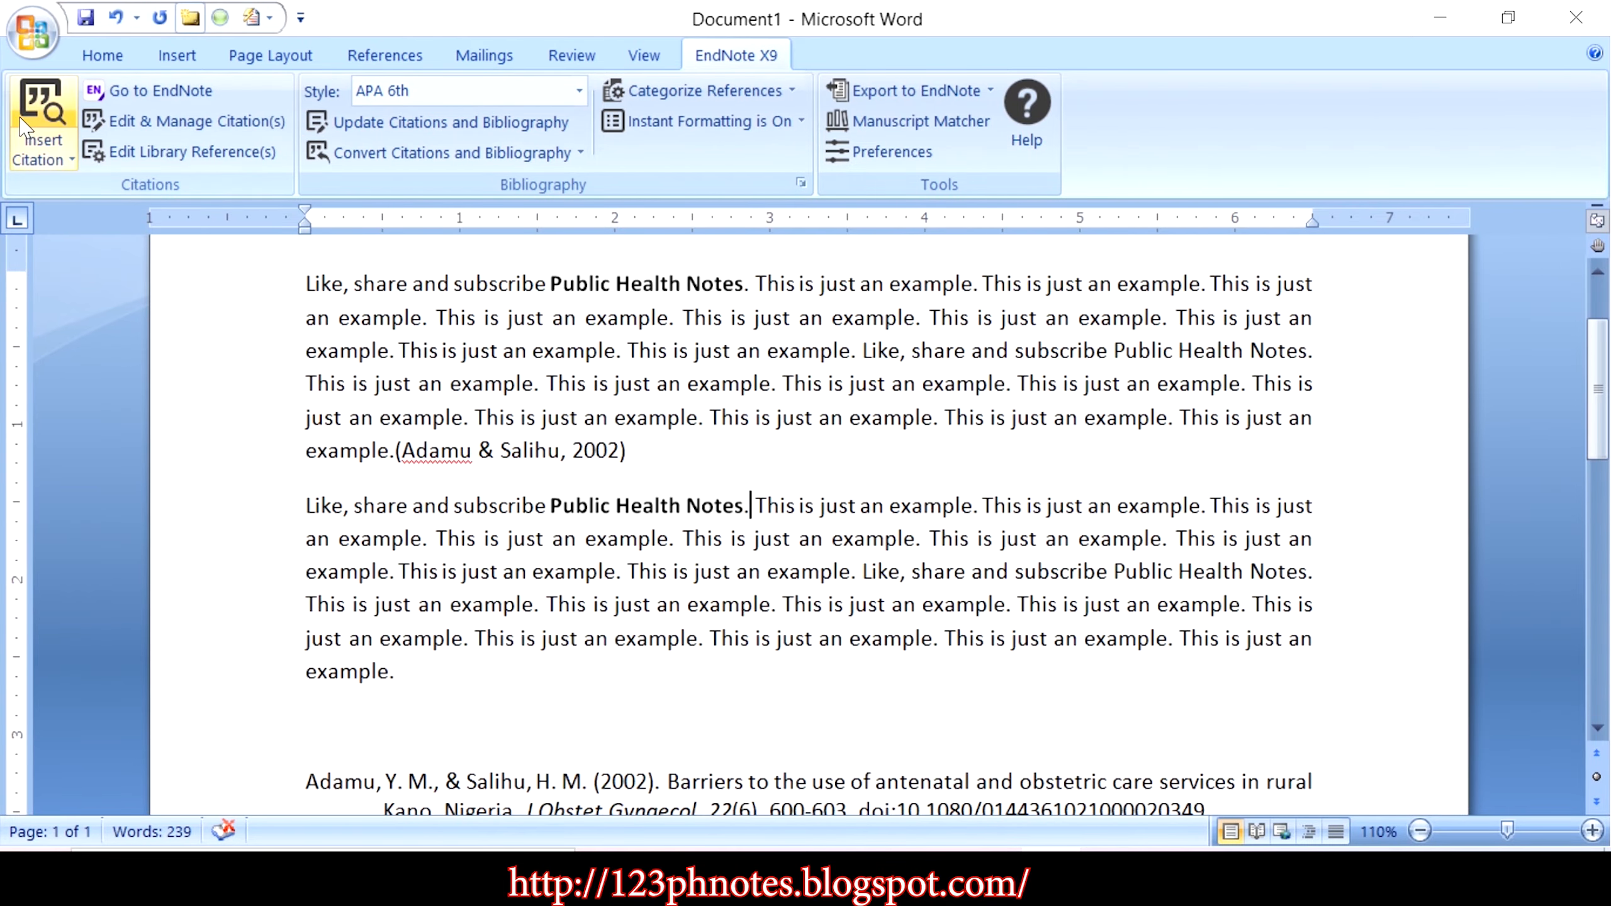
pyautogui.click(34, 156)
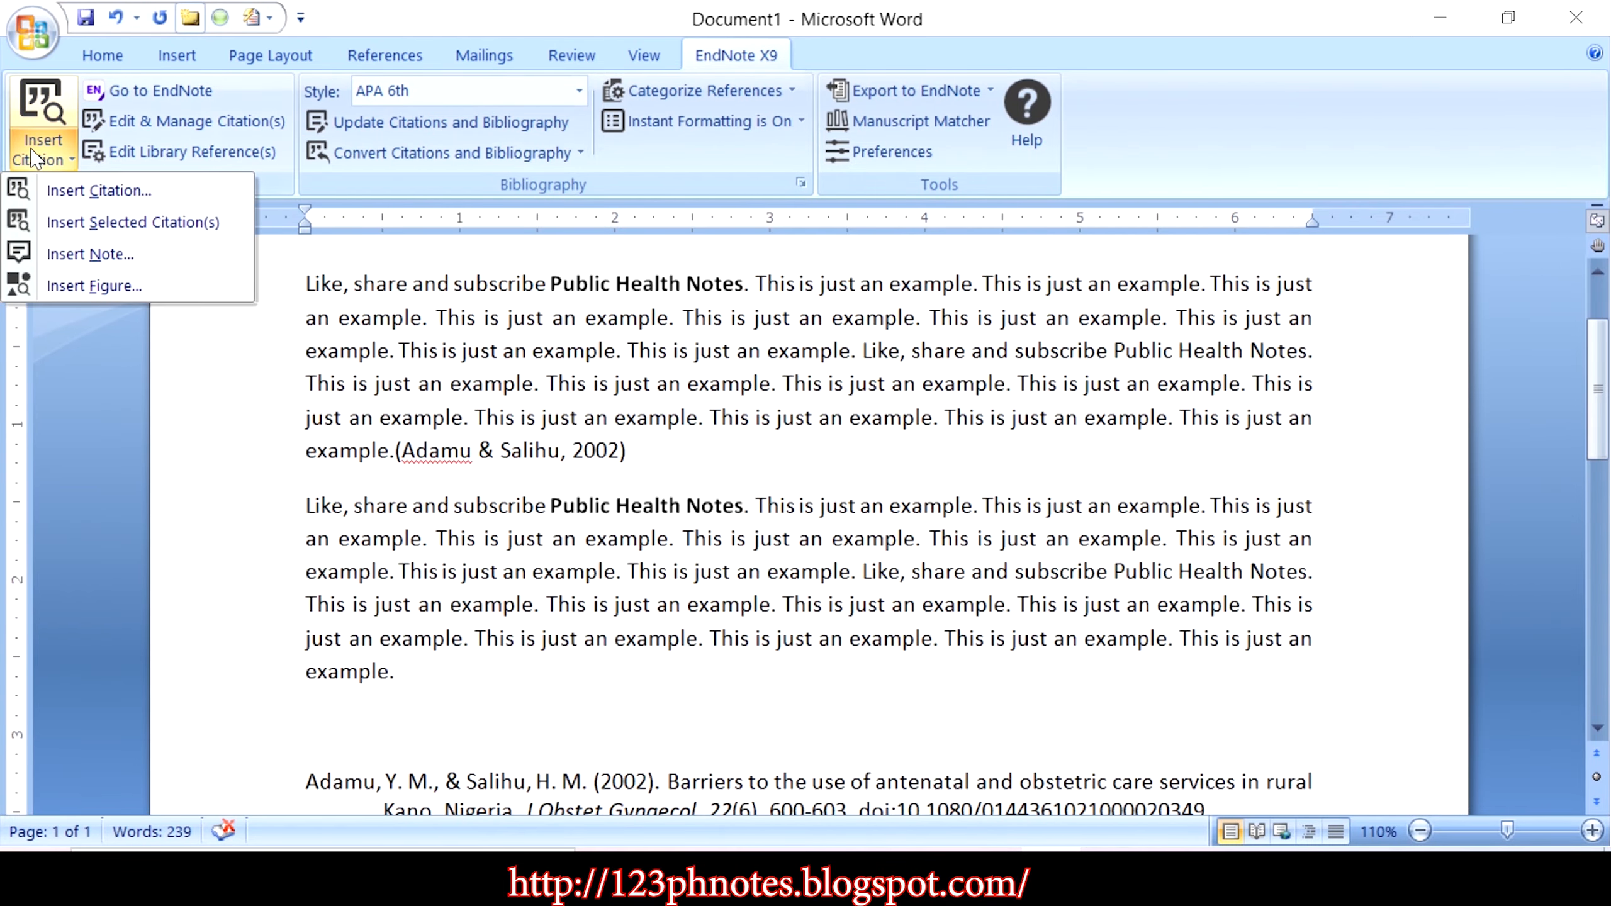
pyautogui.click(88, 222)
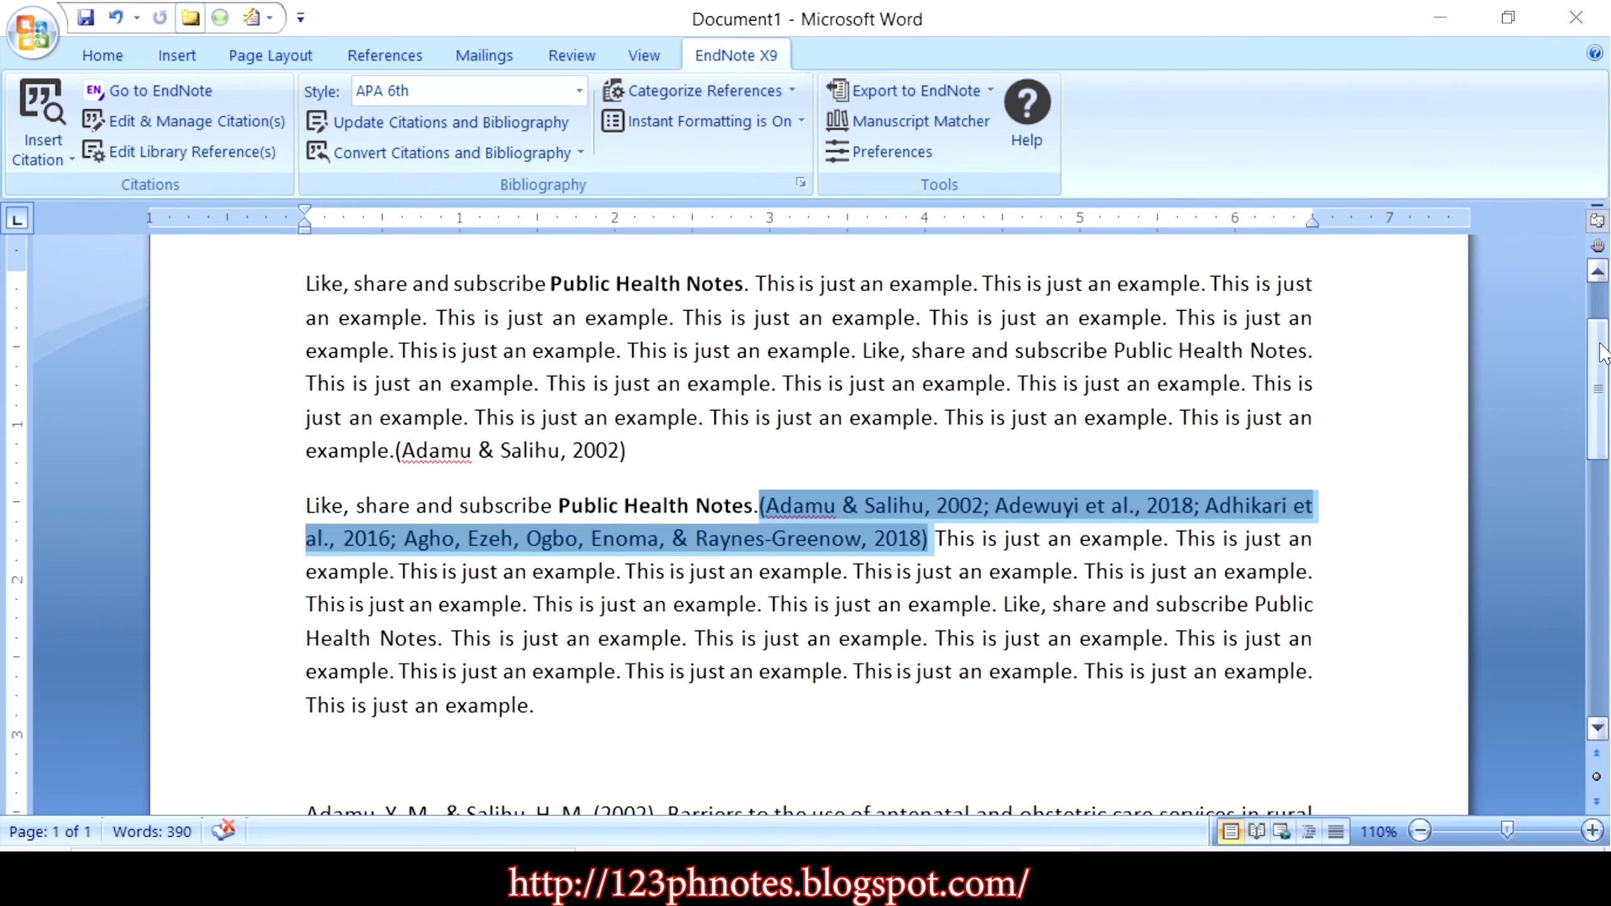
# Step: Review all the entries in the APA 6th bibliography and update the document's citations and bibliography
pyautogui.moveTo(1600, 353); pyautogui.dragTo(1609, 463)
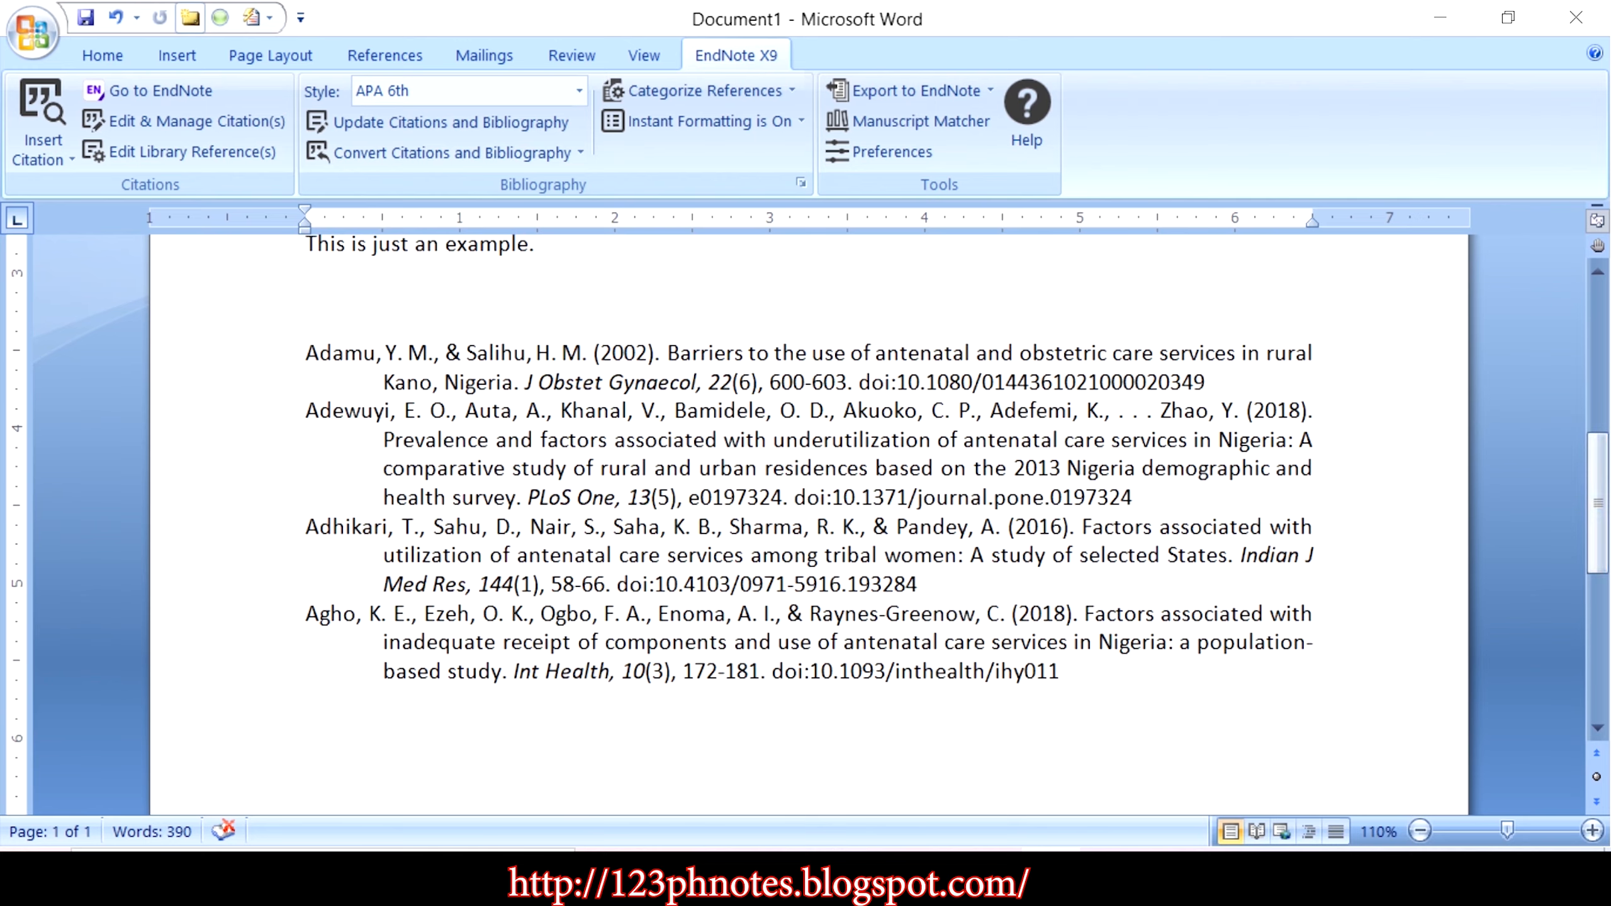
pyautogui.moveTo(306, 353); pyautogui.dragTo(1072, 675)
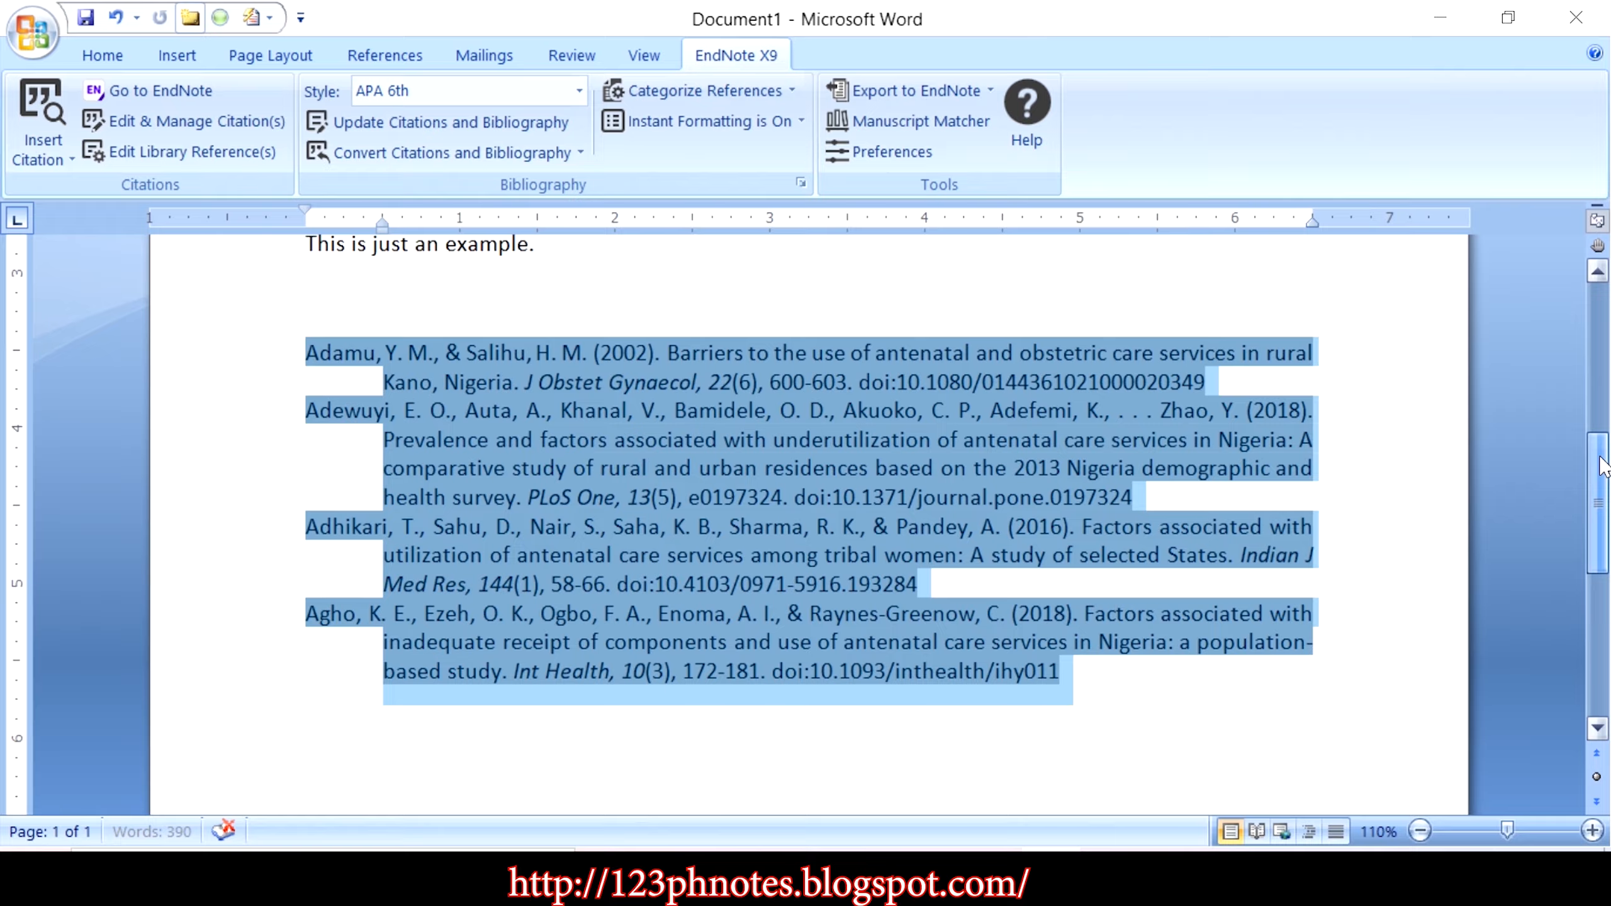
pyautogui.moveTo(1600, 457)
pyautogui.mouseDown()
pyautogui.moveTo(1599, 366)
pyautogui.moveTo(1599, 462)
pyautogui.mouseUp()
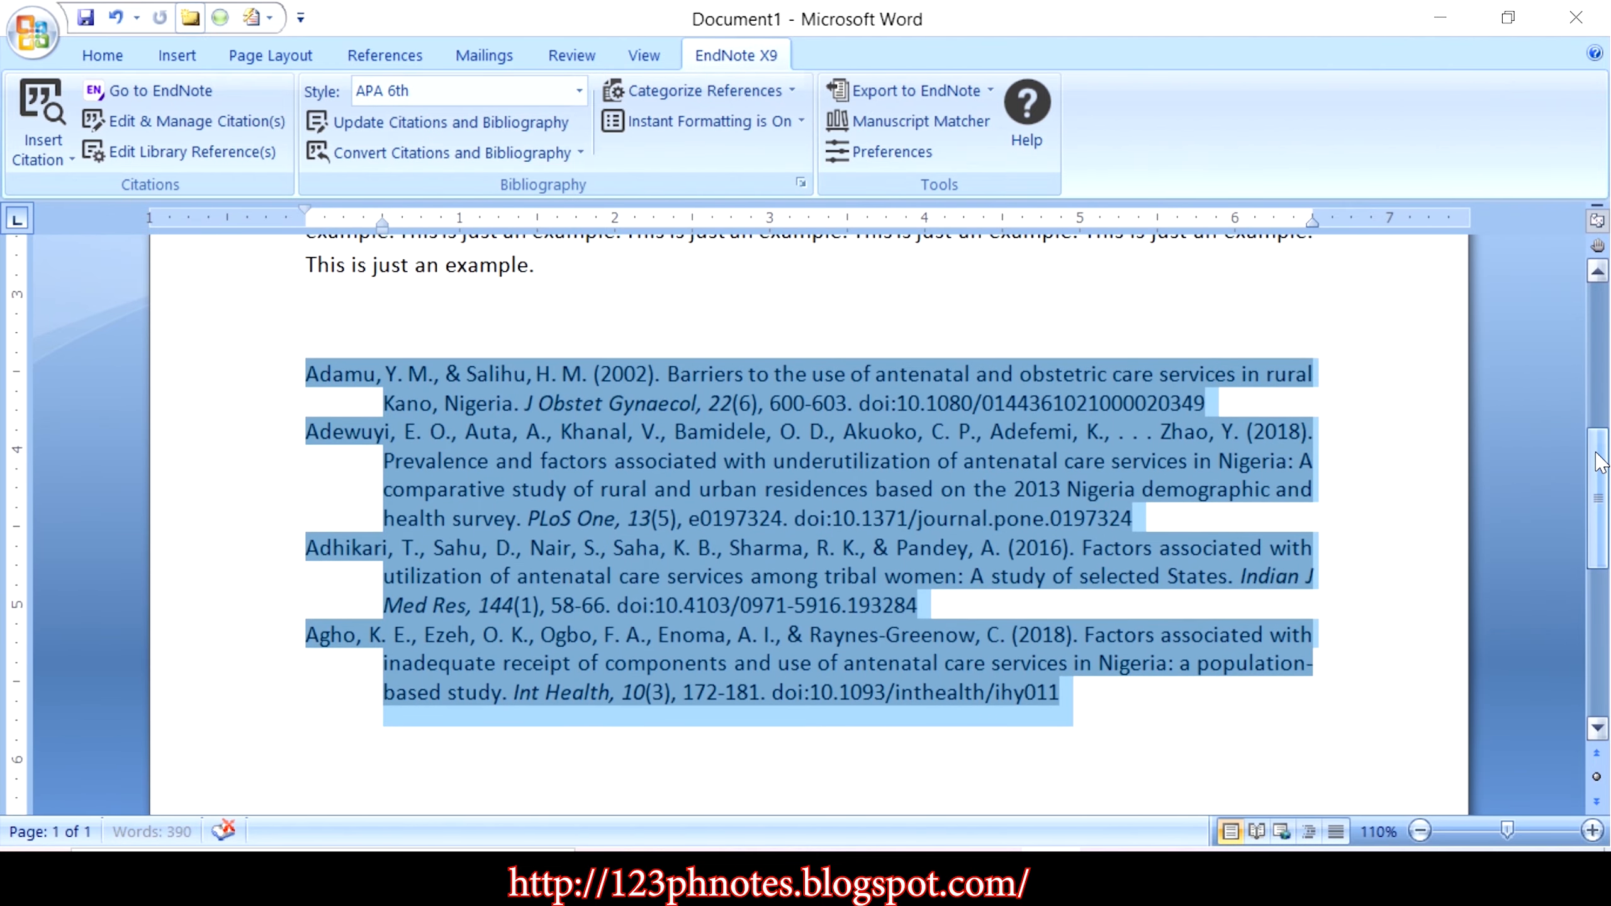
pyautogui.click(467, 124)
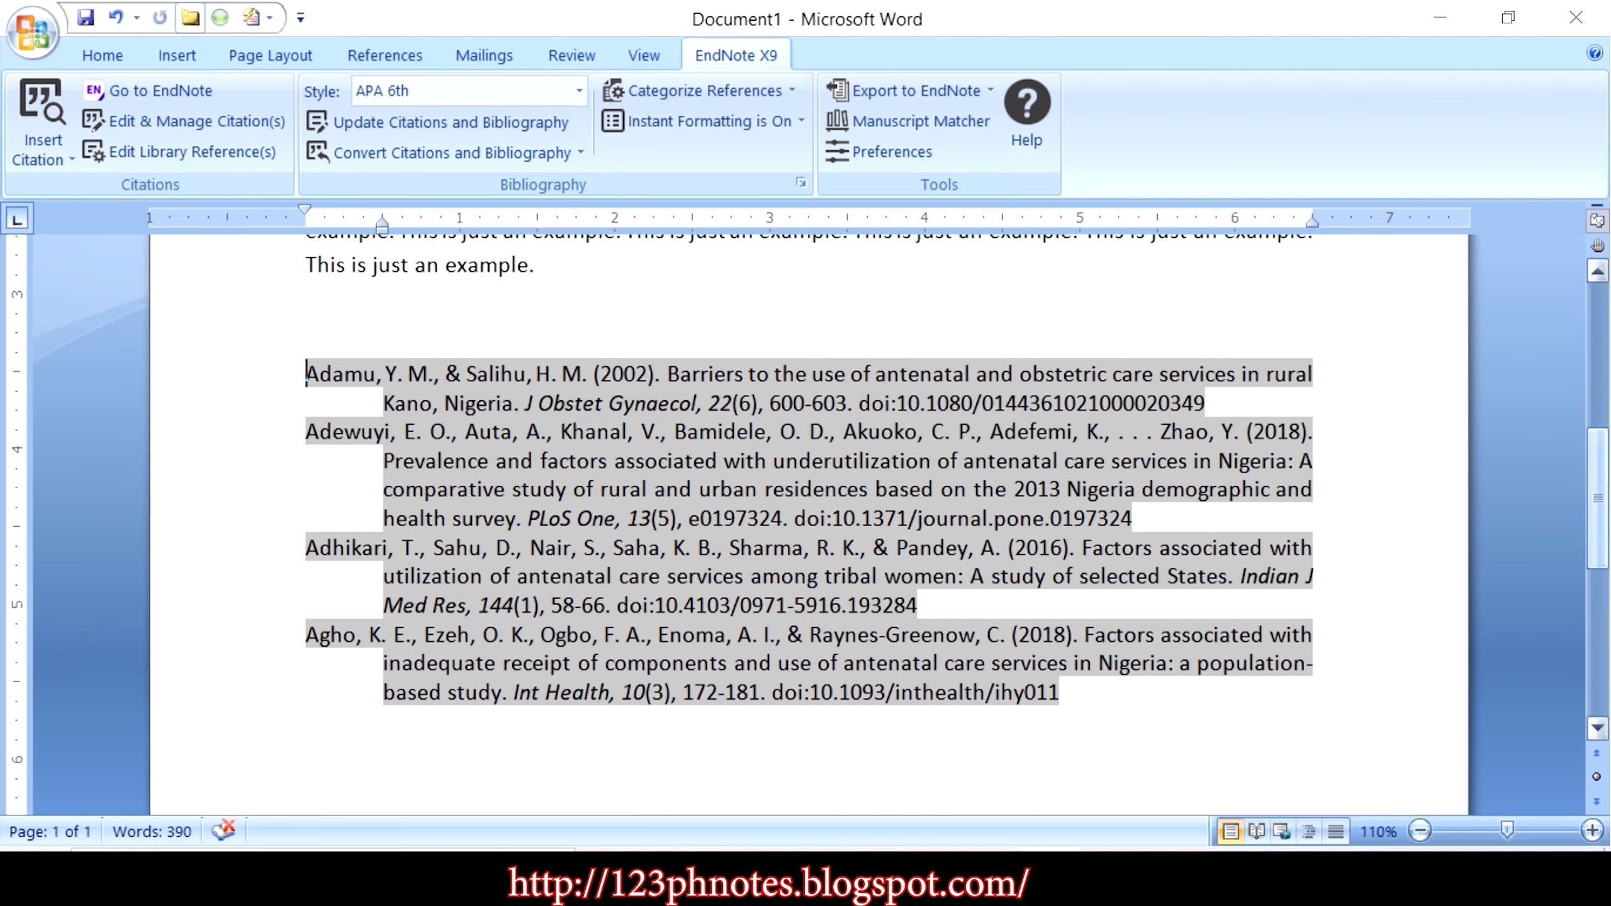
# Step: Format the citations and bibliography in the Sage Vancouver style, and replace it with the Vancouver style
pyautogui.click(579, 91)
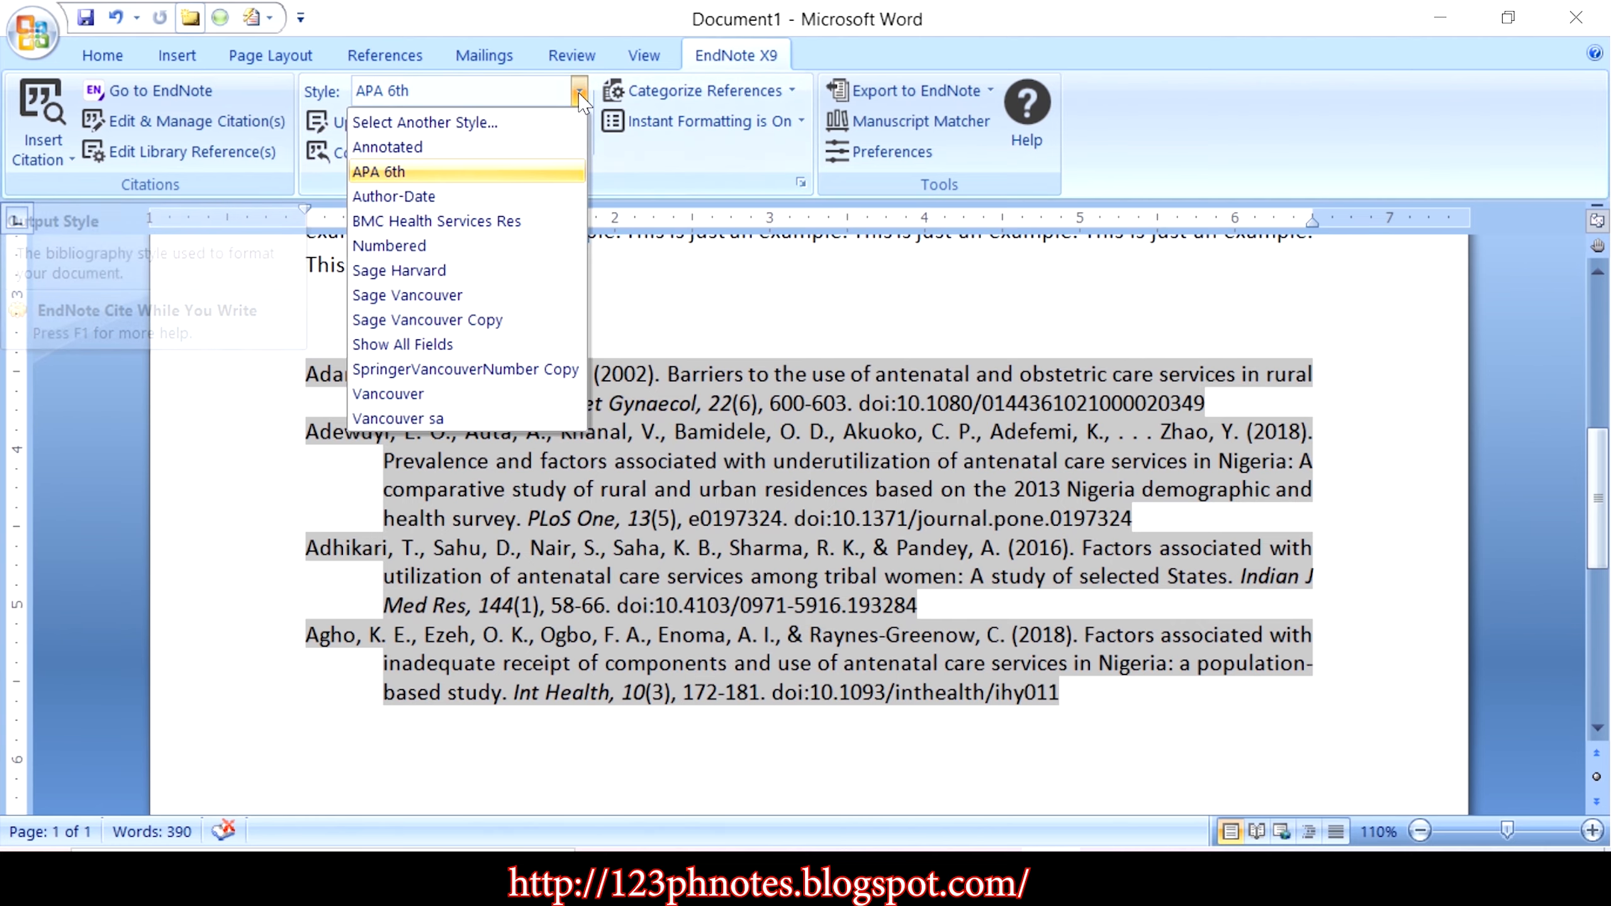
pyautogui.click(445, 296)
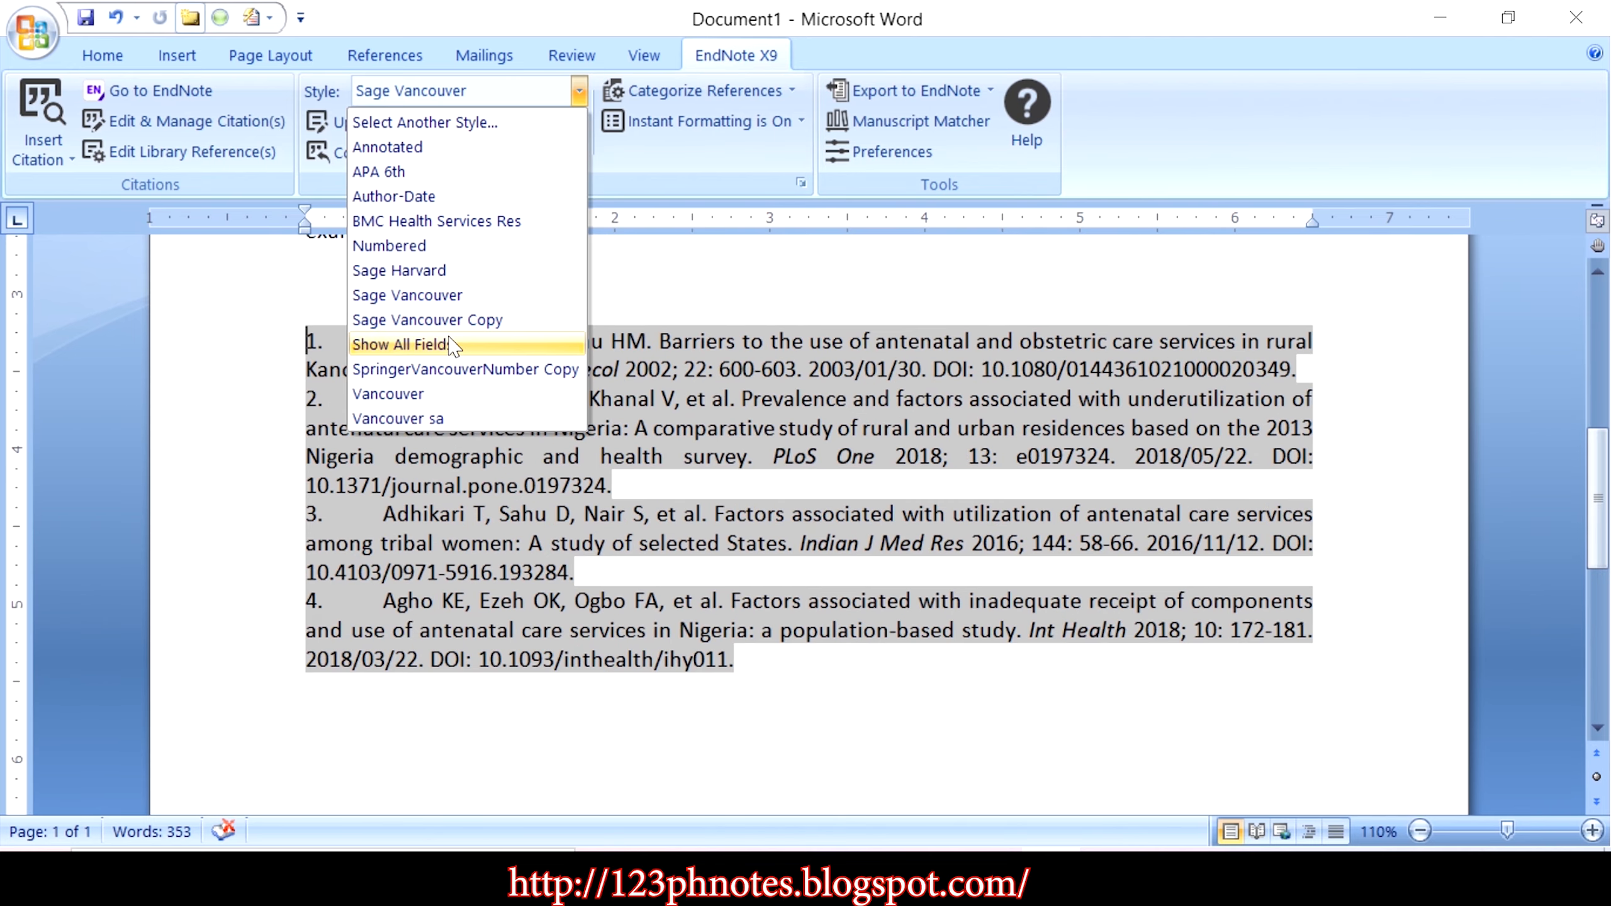
pyautogui.click(447, 394)
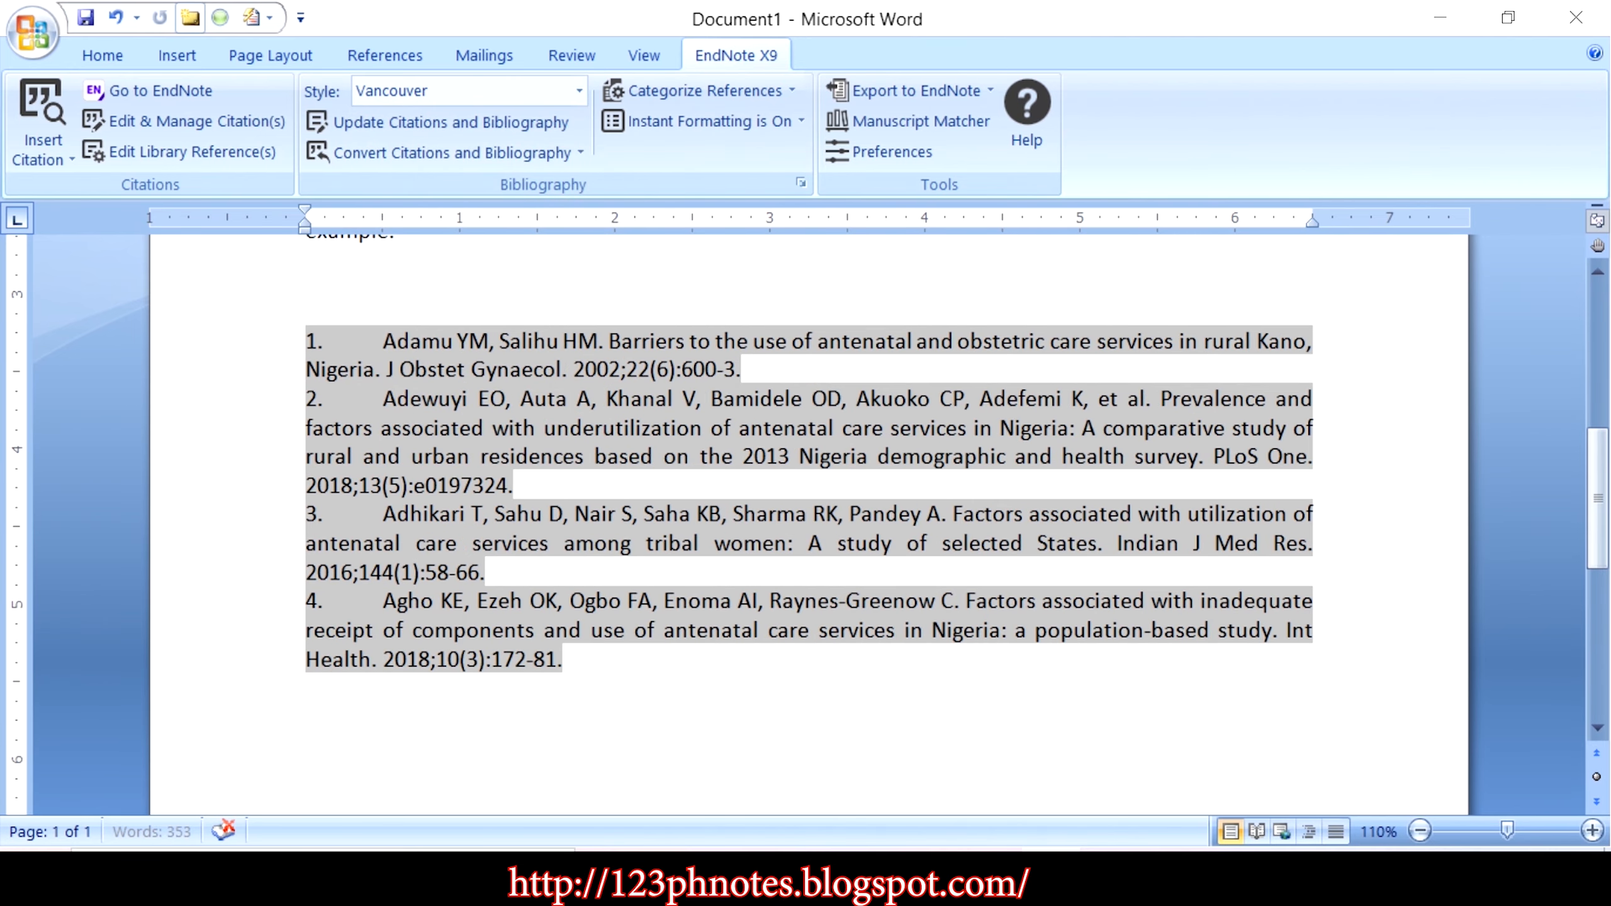
pyautogui.click(579, 92)
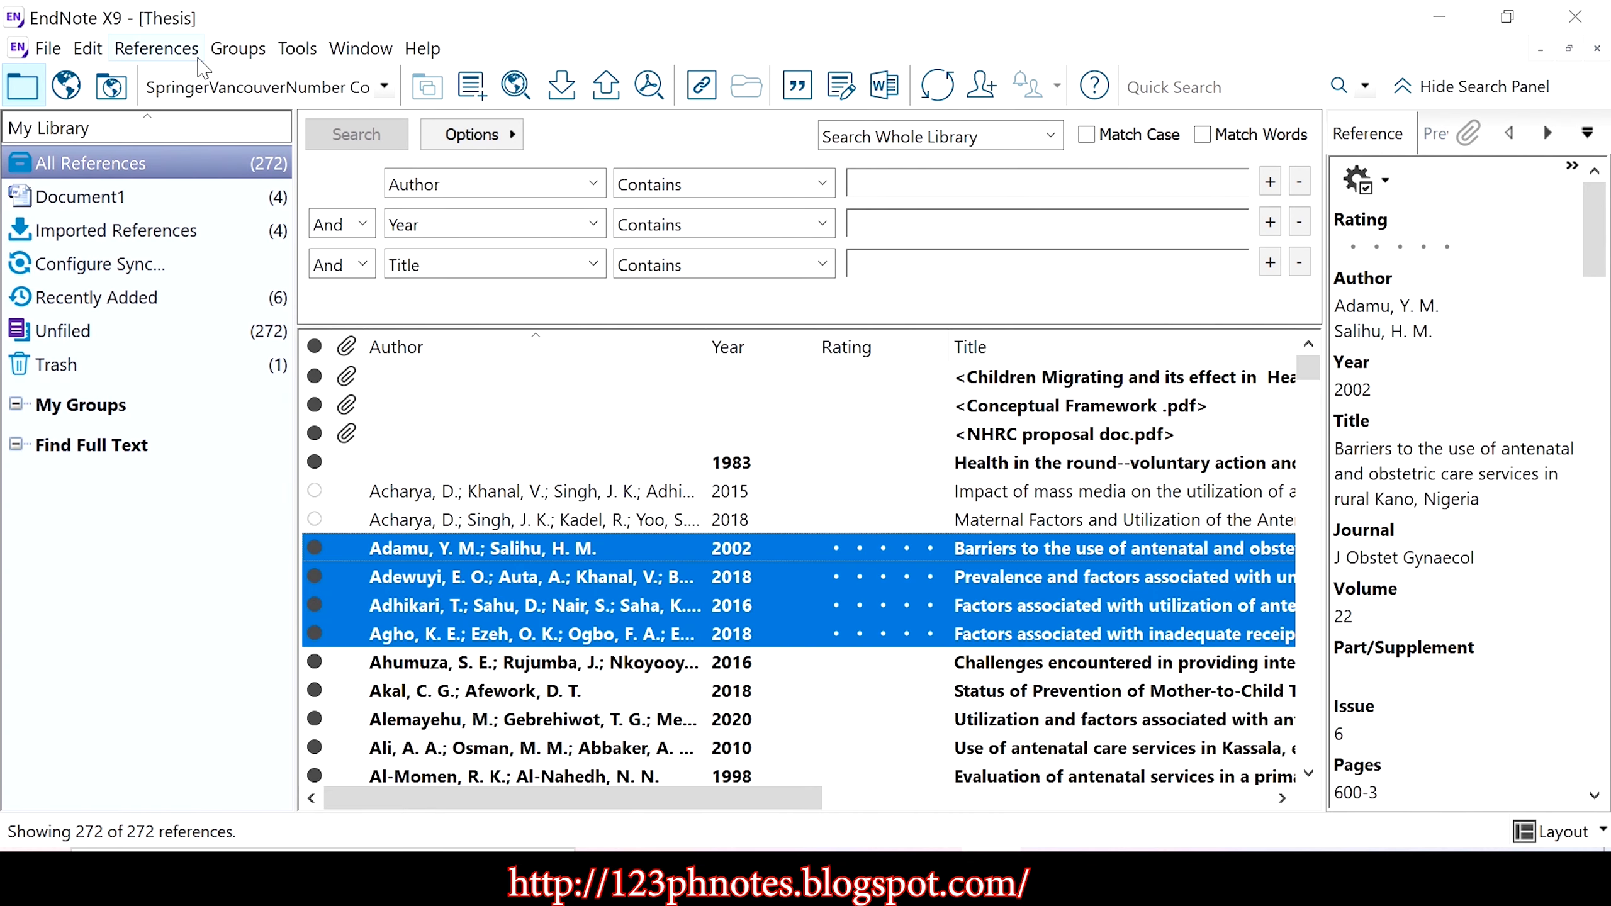
# Step: Look up SpringerVancouverNumber Copy in EndNote's style manager and set the Word document's citation style to Sage Vancouver
pyautogui.click(89, 48)
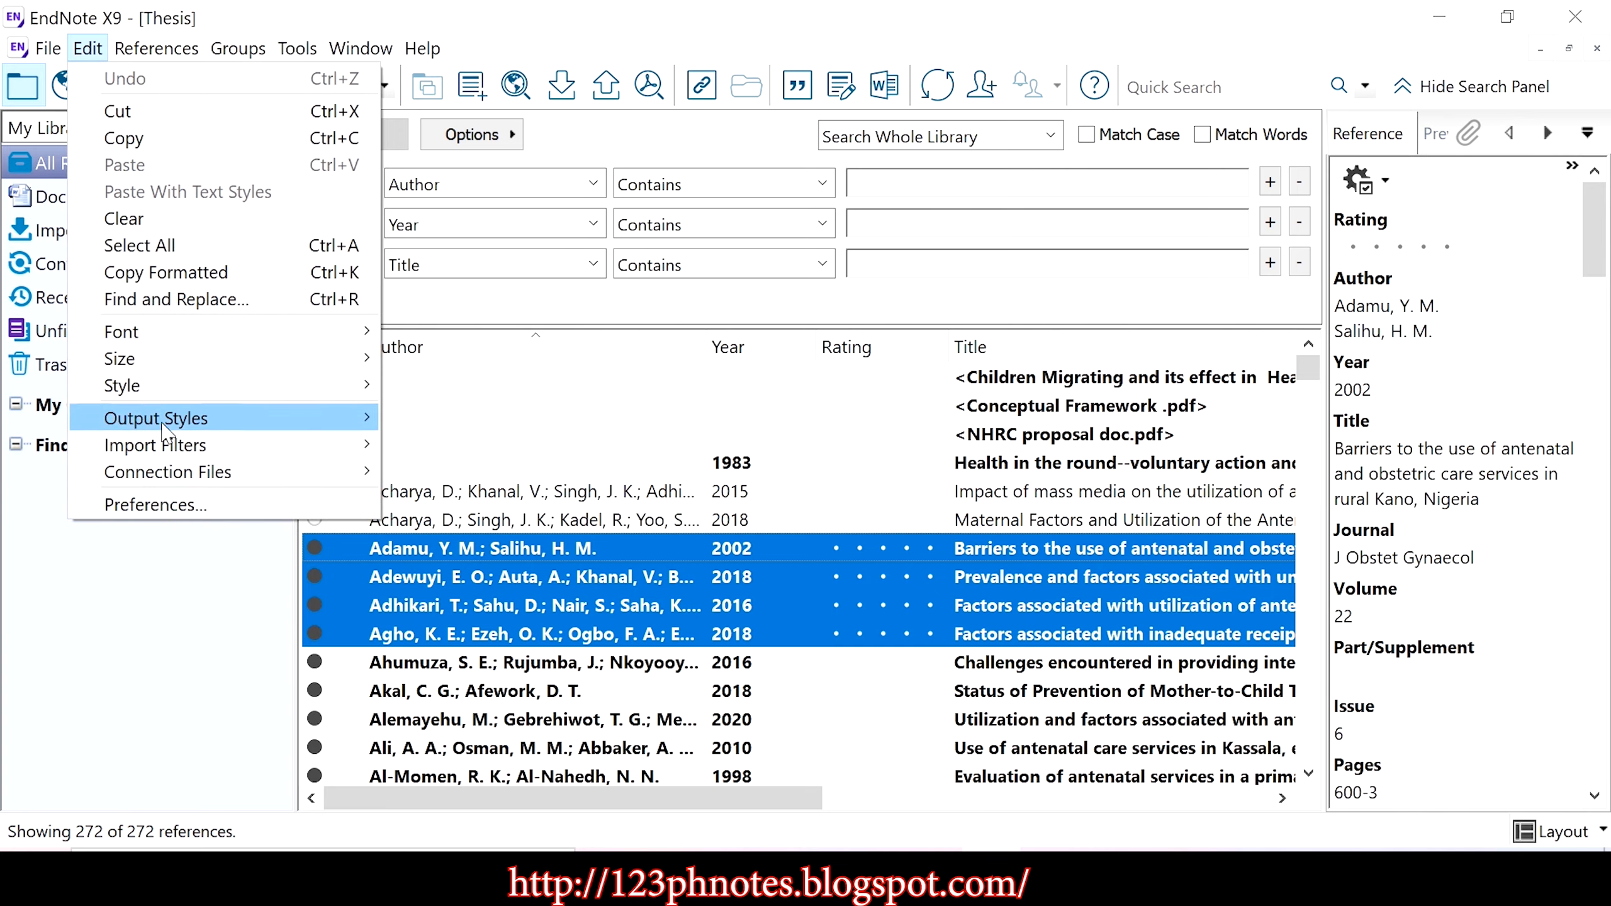
pyautogui.moveTo(166, 435)
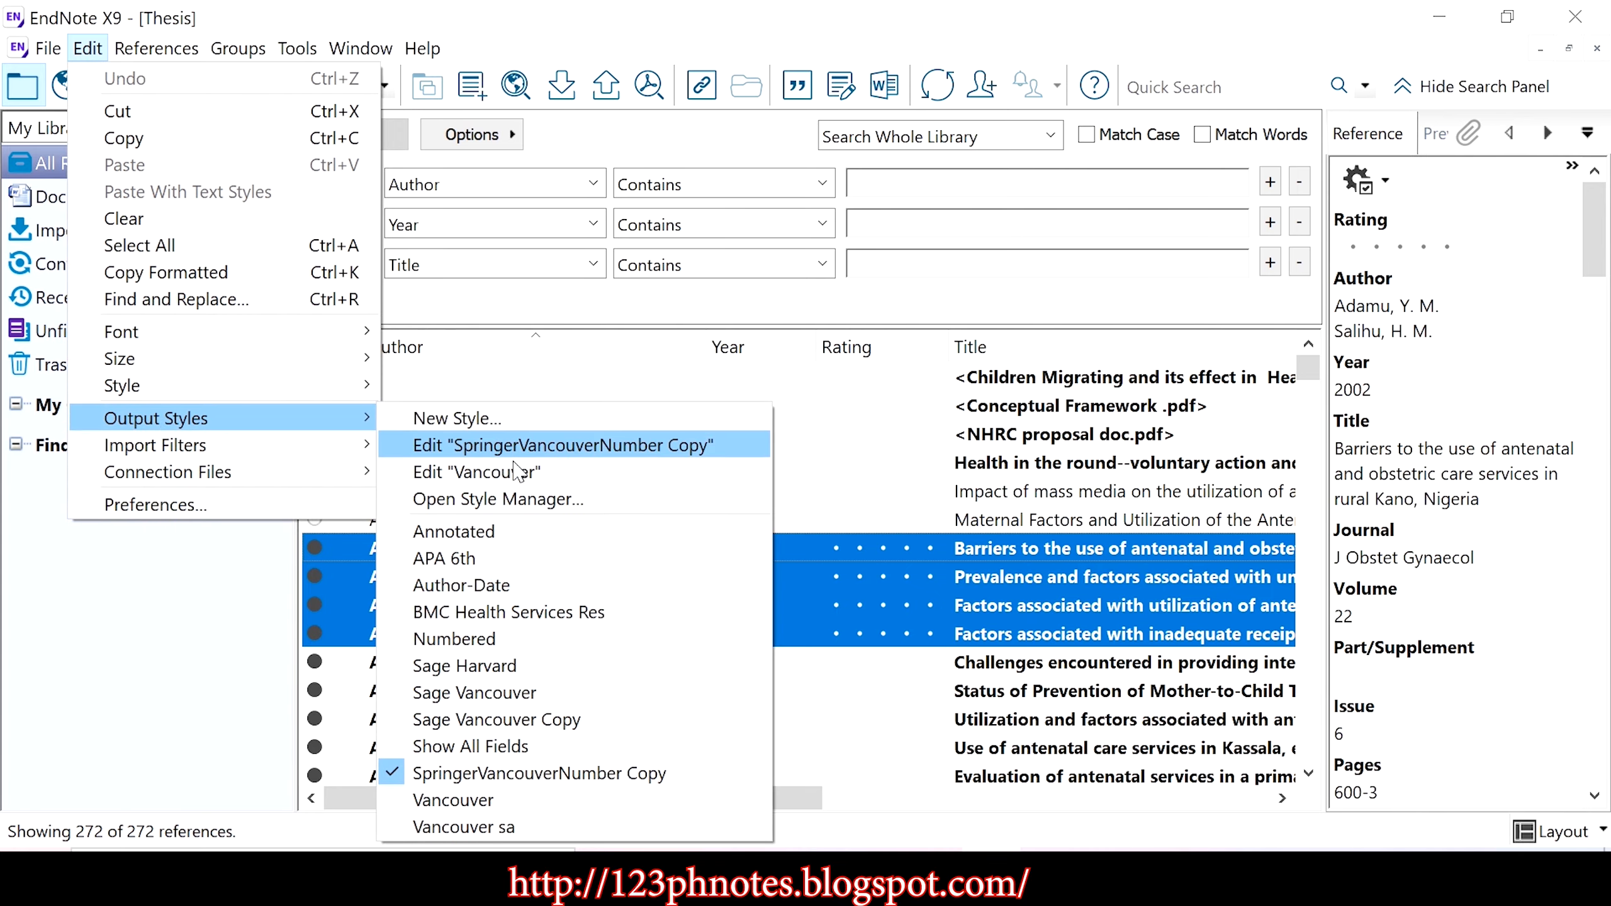
pyautogui.click(505, 499)
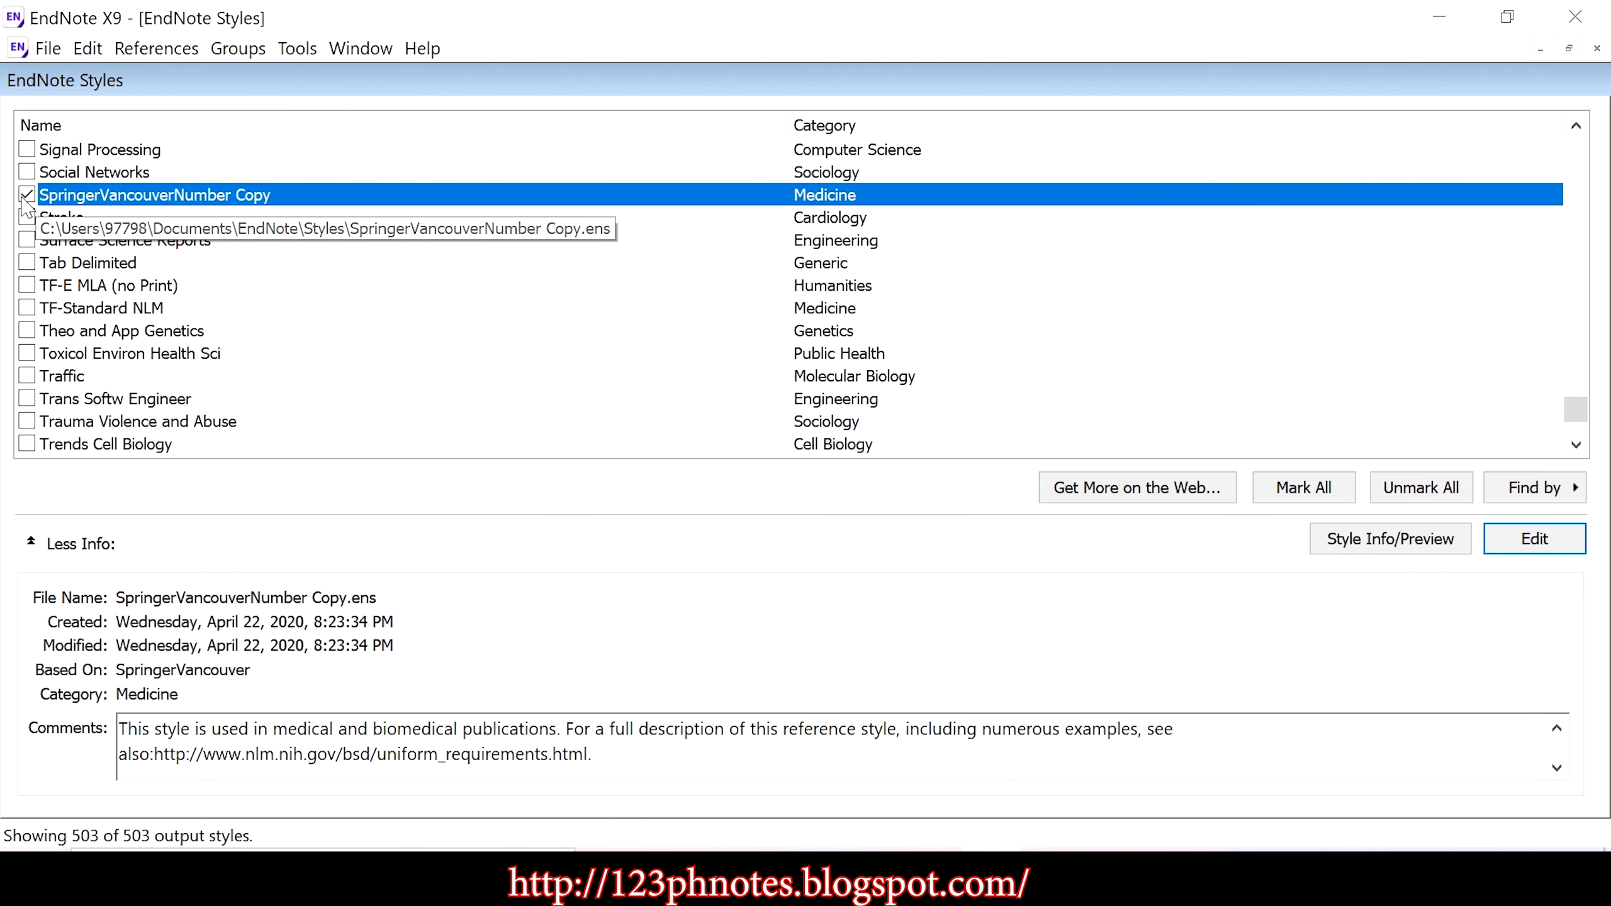
pyautogui.click(1597, 48)
pyautogui.click(384, 87)
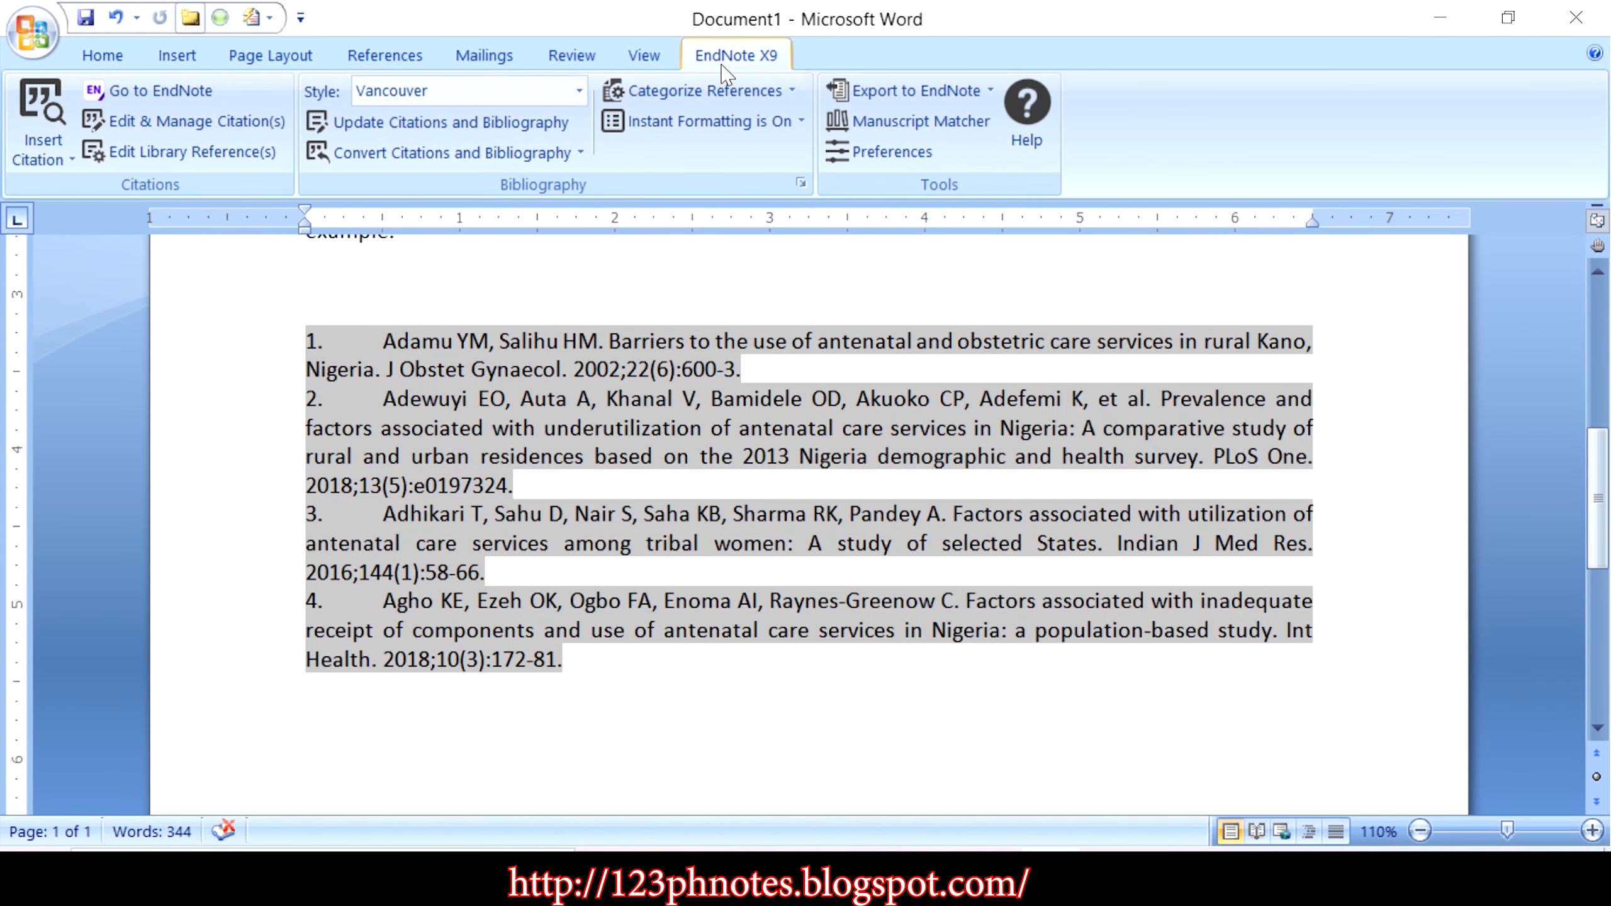
pyautogui.click(579, 92)
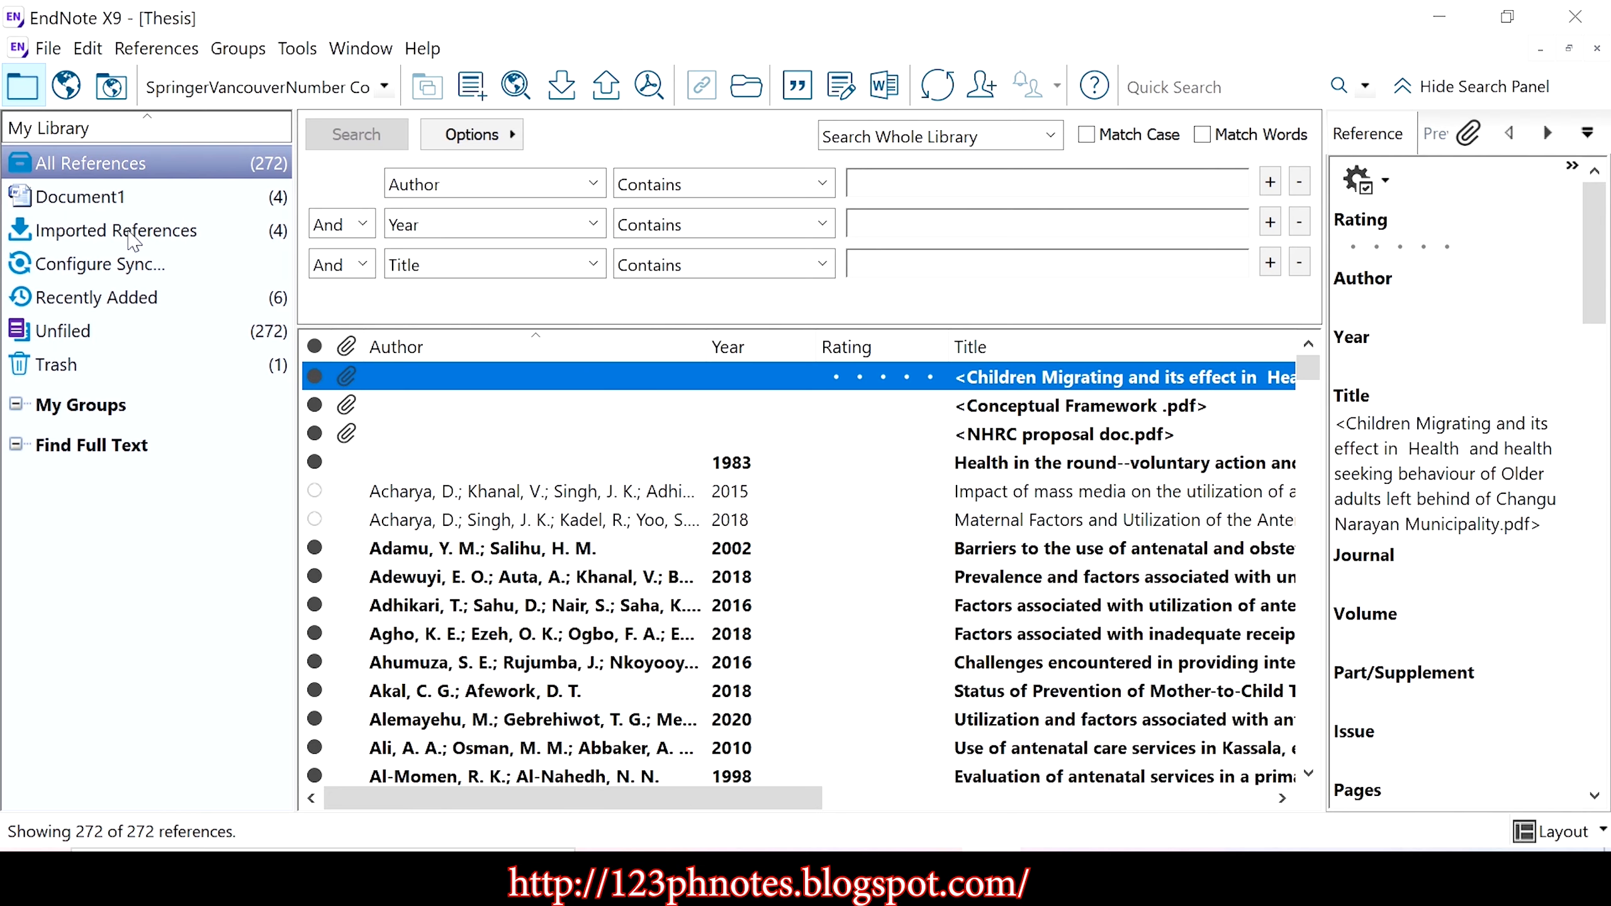
# Step: Examine the imported reference on antenatal glucocorticoid exposure in EndNote and the numbered citations in the Word document
pyautogui.click(134, 240)
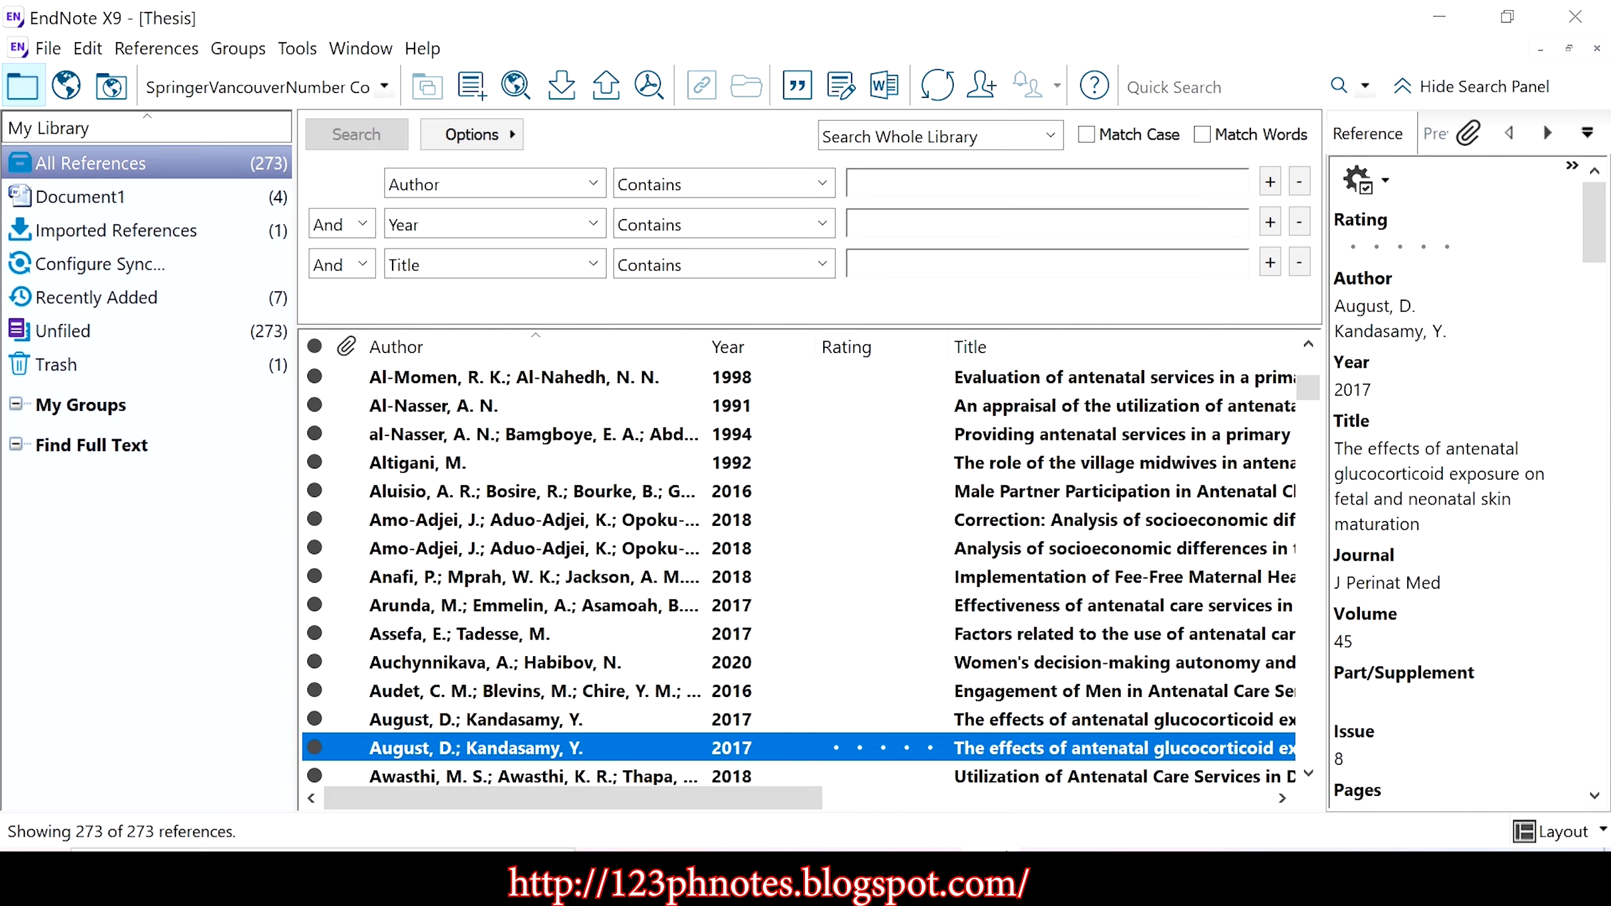
pyautogui.hotkey('alt', 'Tab')
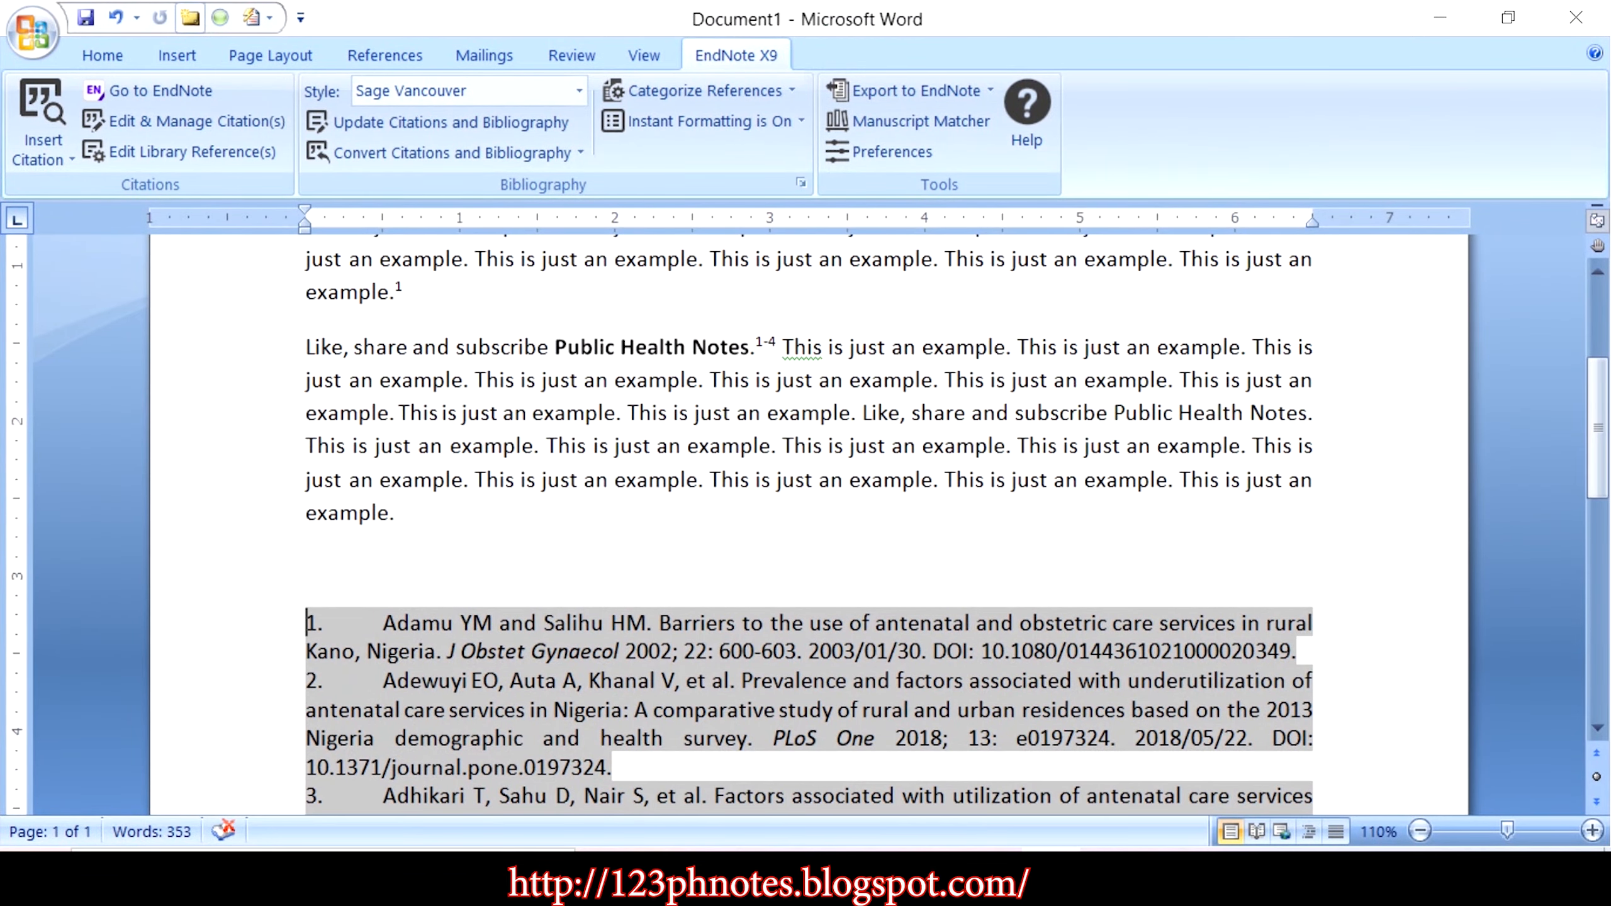
pyautogui.moveTo(1595, 438); pyautogui.dragTo(1570, 275)
pyautogui.hotkey('alt', 'Tab')
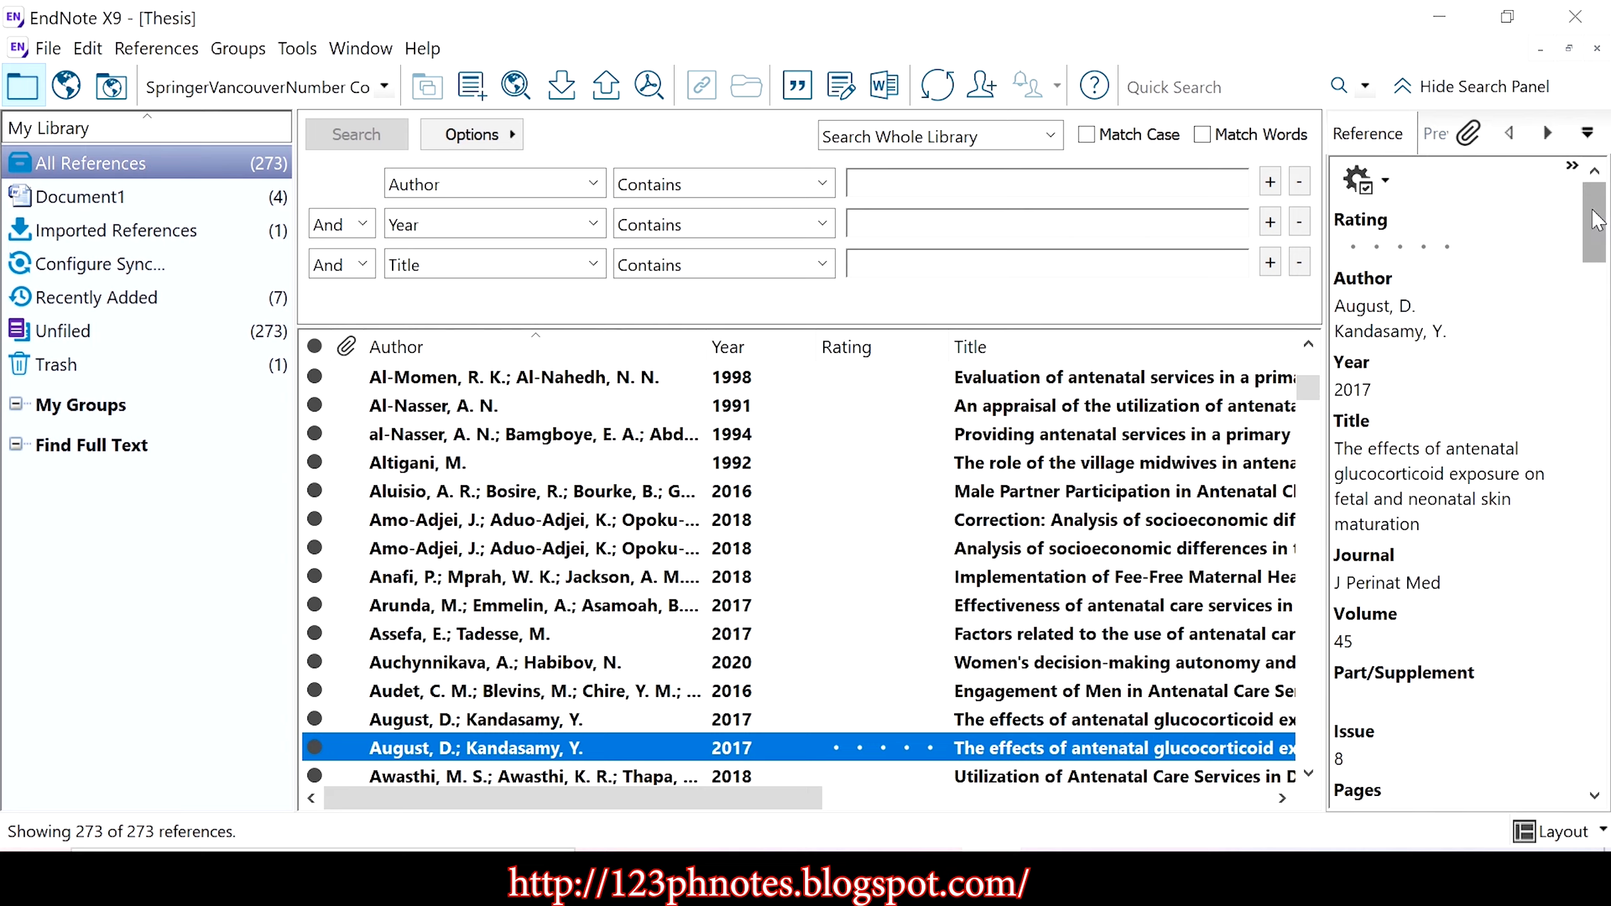
pyautogui.moveTo(1595, 227); pyautogui.dragTo(1580, 125)
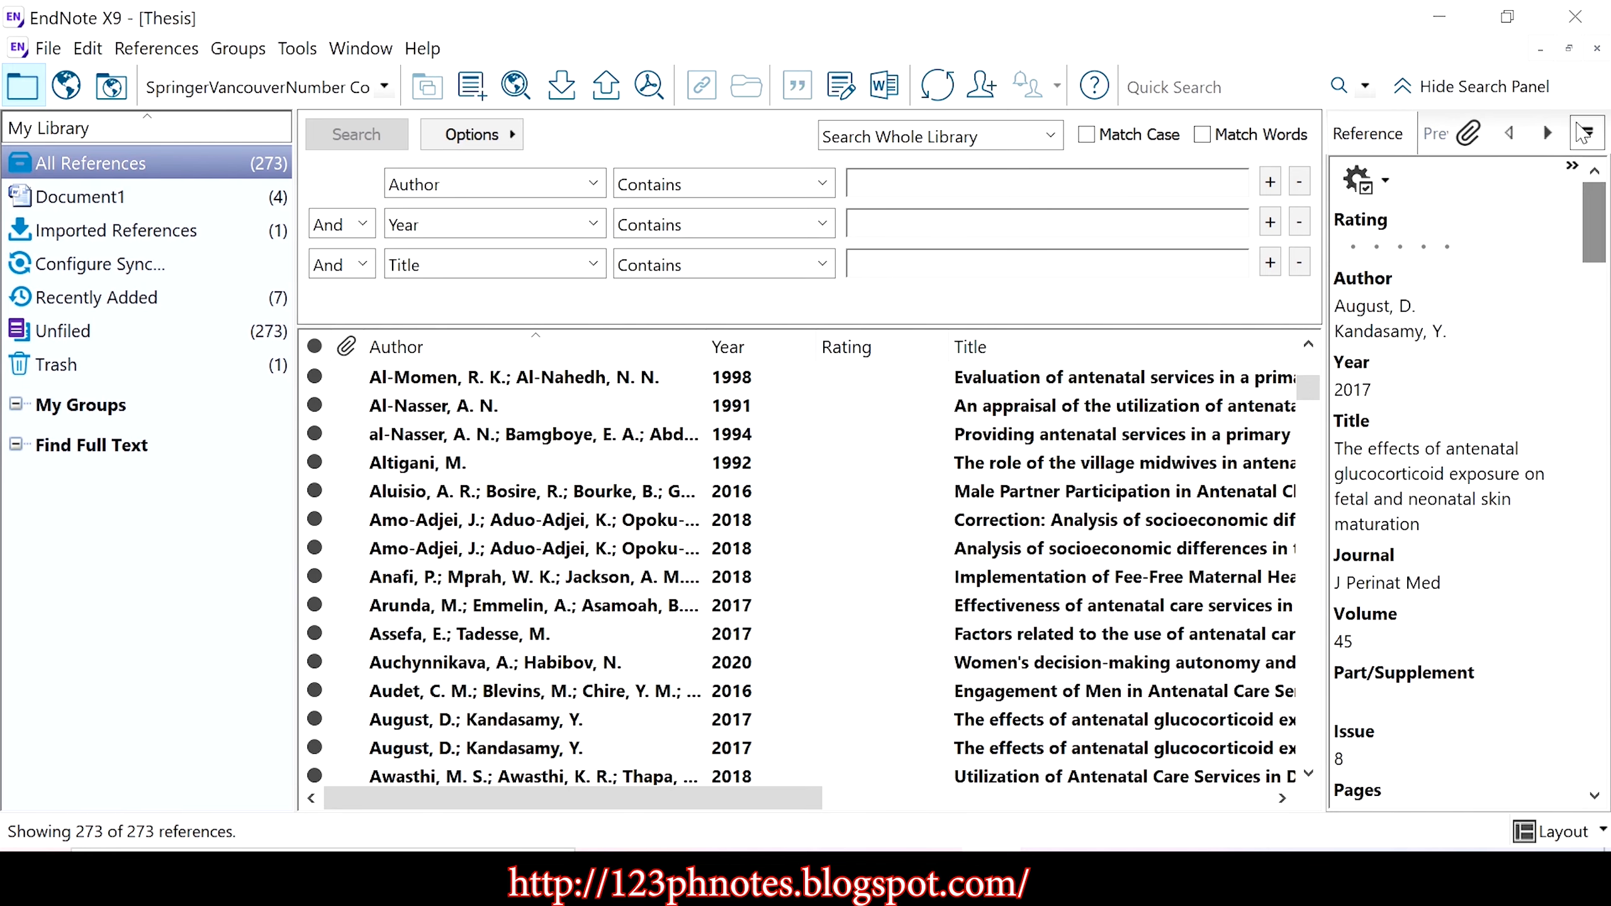
pyautogui.click(1455, 4)
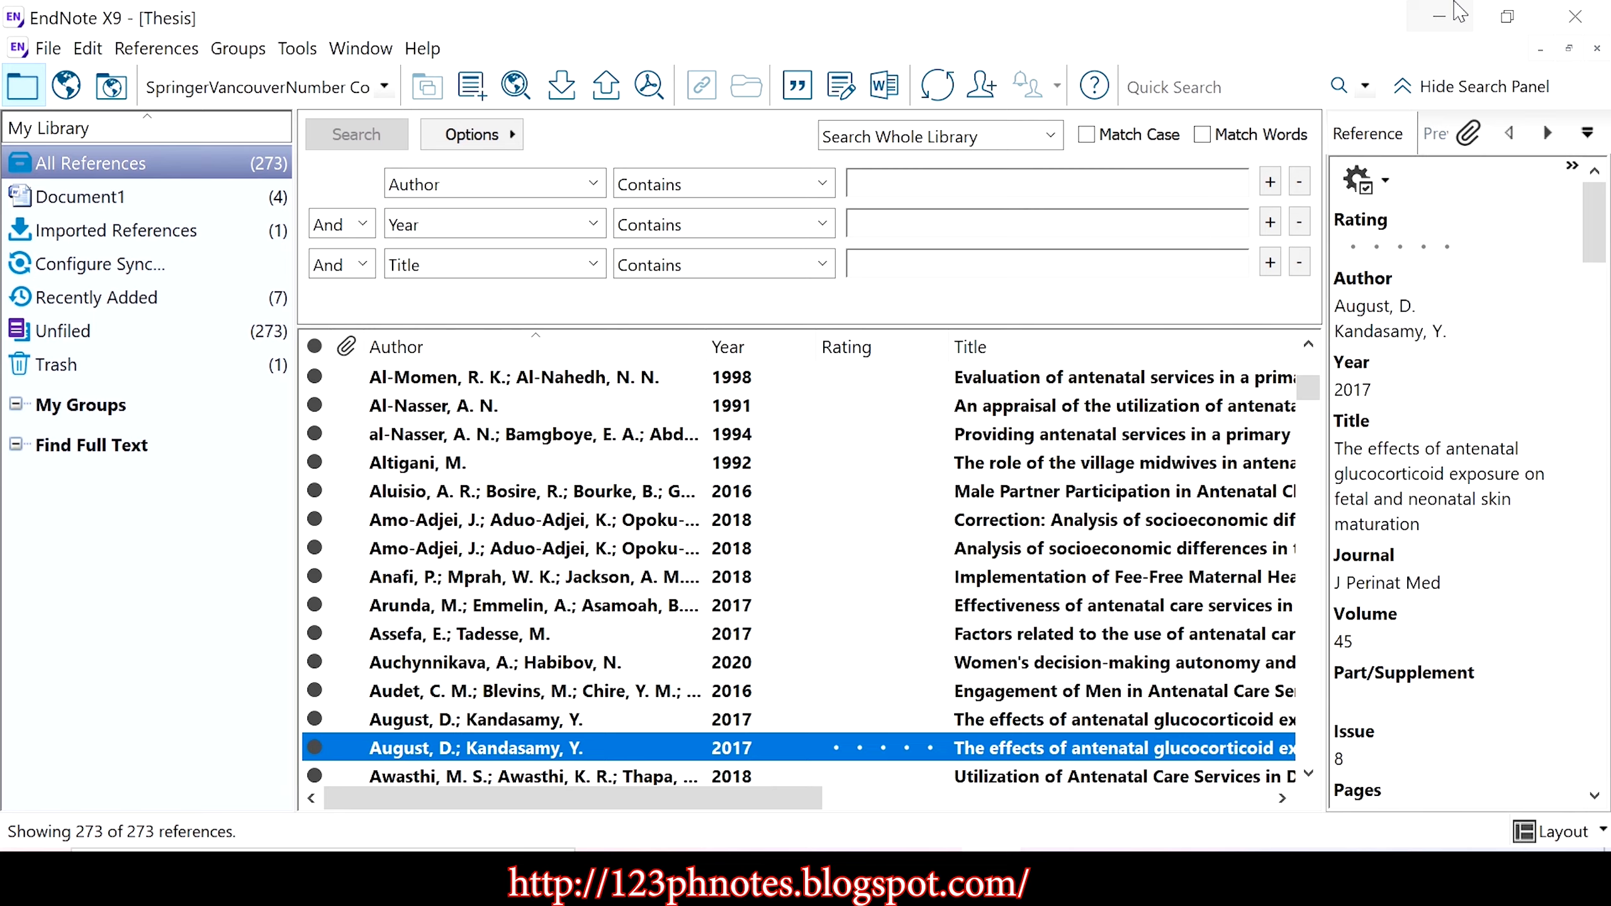